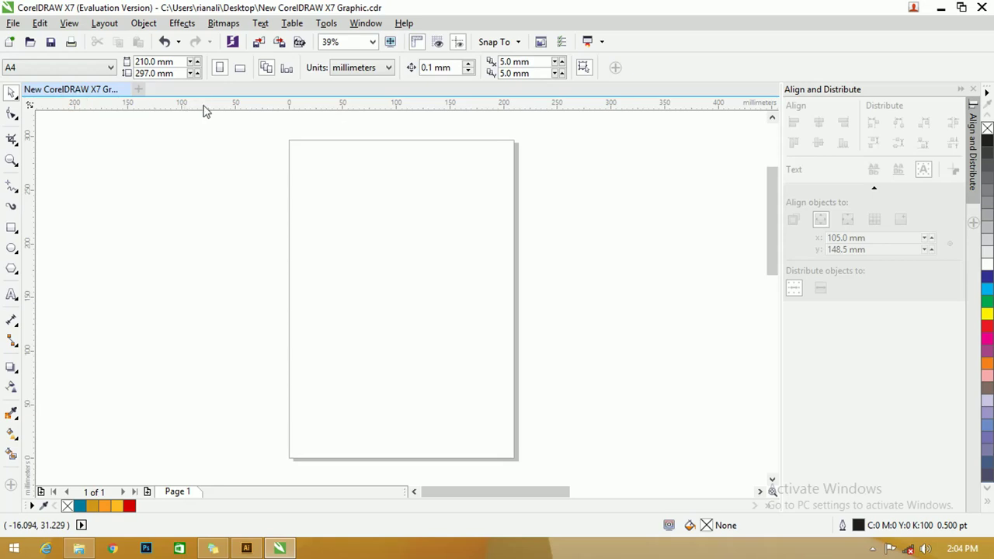
Step: Set the document units to centimeters and the A4 page to landscape orientation
left_click(346, 75)
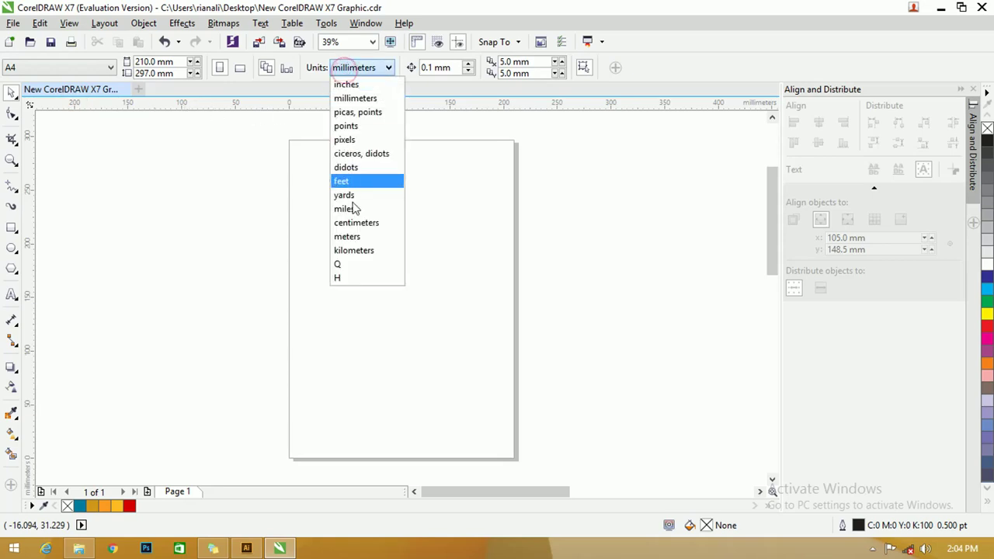
left_click(357, 222)
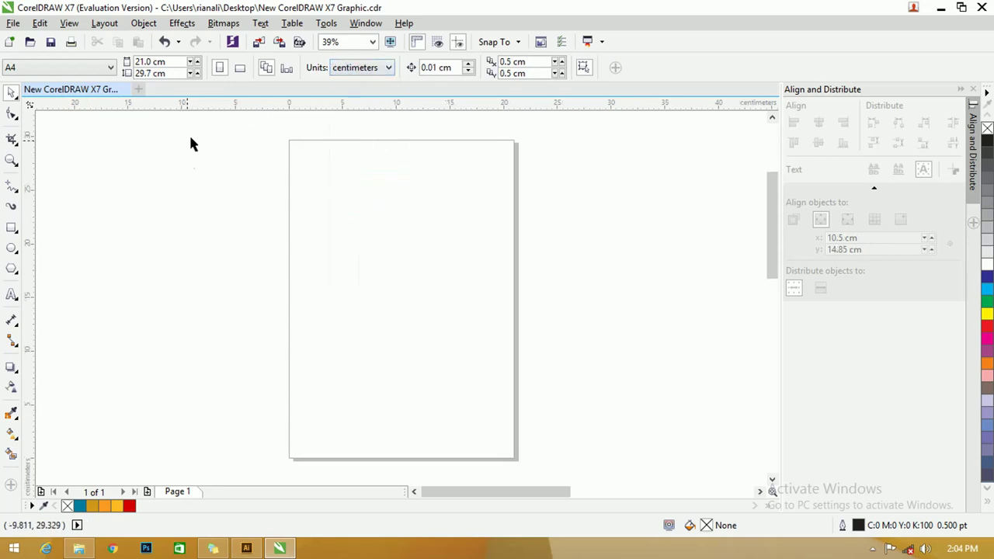
left_click(240, 69)
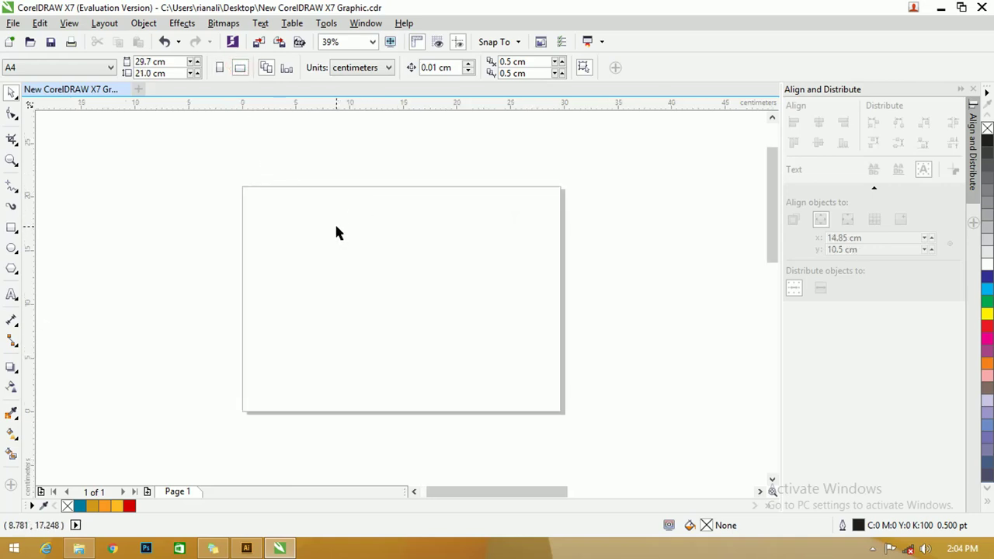
Step: Create a page-sized 29.7 x 21.0 cm rectangle and fill it with 10% black
double_click(12, 228)
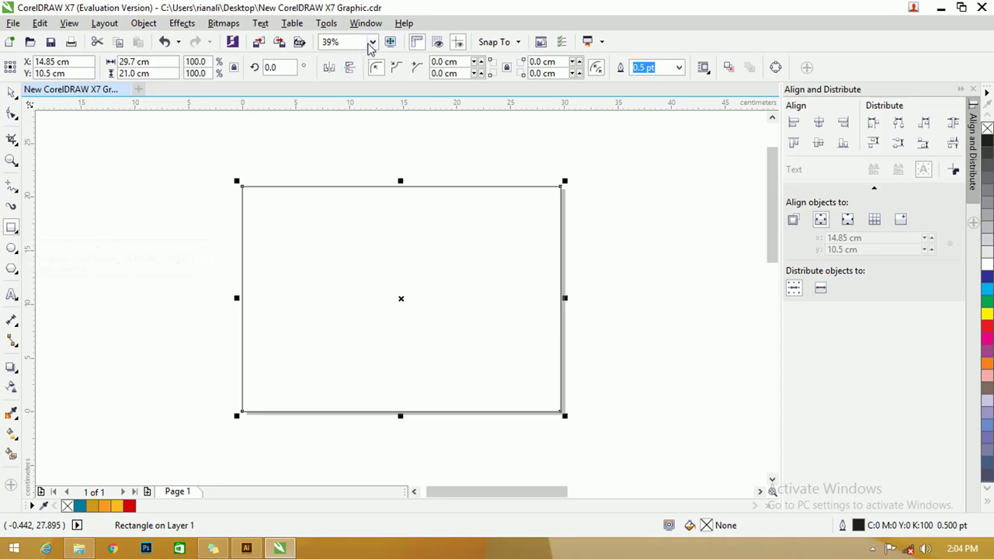
left_click(372, 42)
left_click(360, 76)
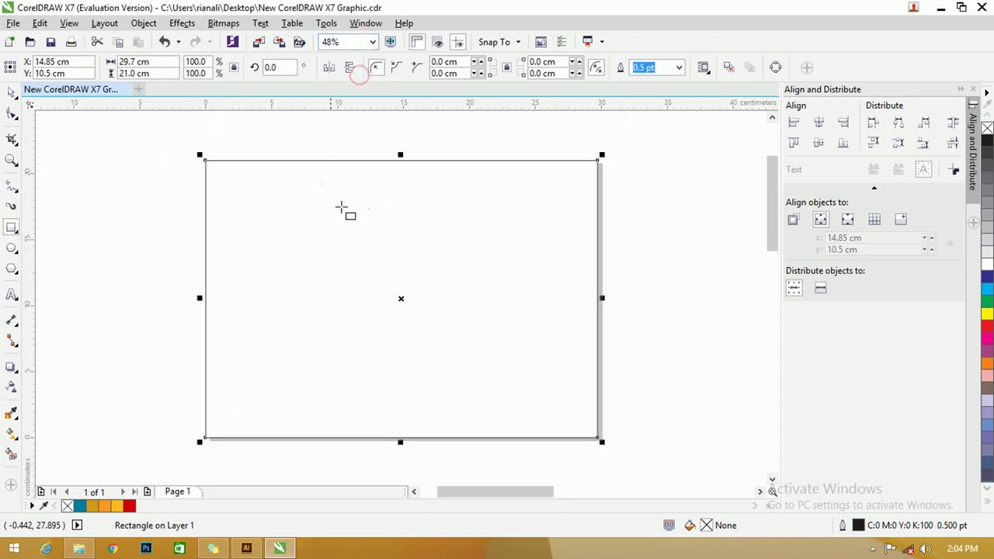
left_click(11, 91)
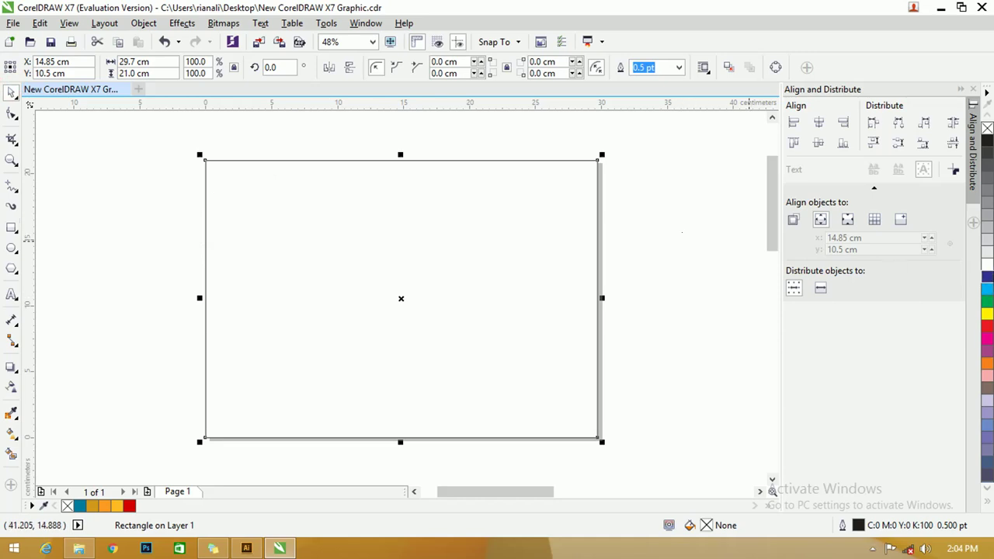
left_click(988, 263)
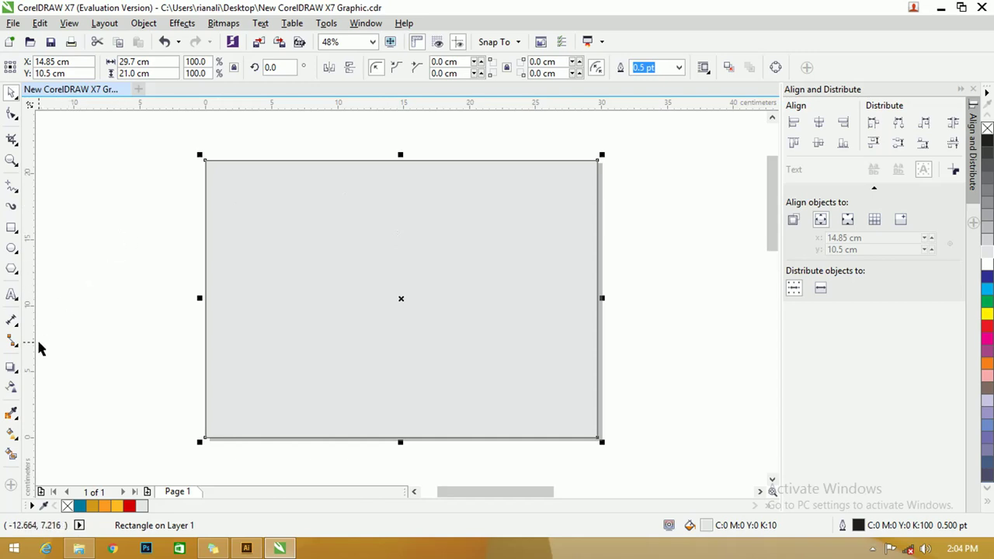
Step: Apply an inside contour to the page rectangle with a 0.2 cm offset and 2 steps
left_click(11, 367)
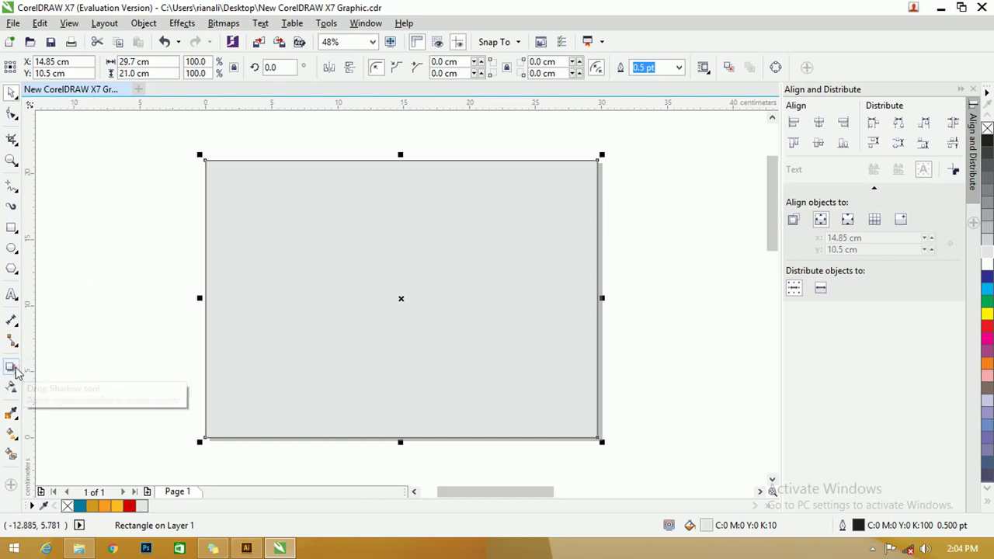
left_click(54, 382)
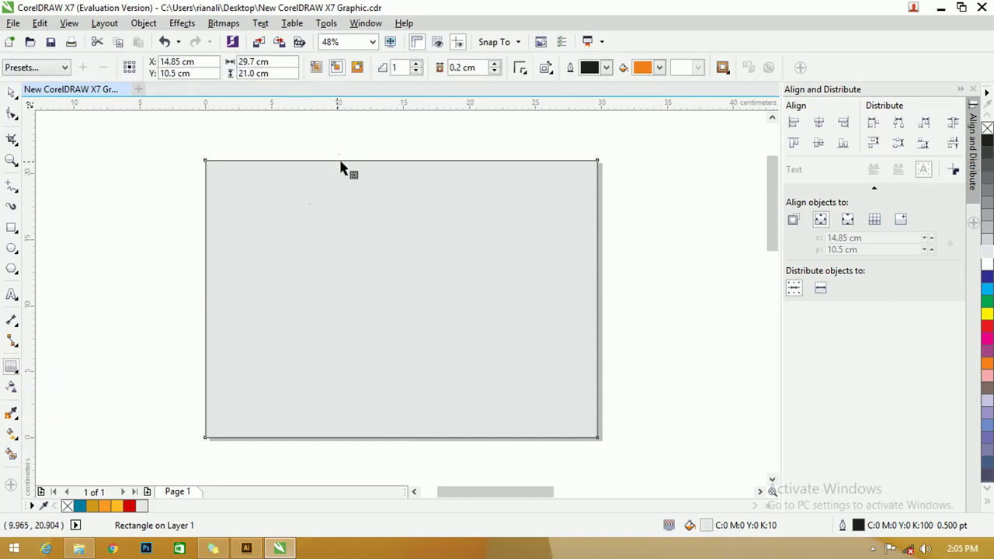
mouse_move(340, 166)
left_mouse_down()
mouse_move(337, 175)
mouse_move(344, 170)
left_mouse_up()
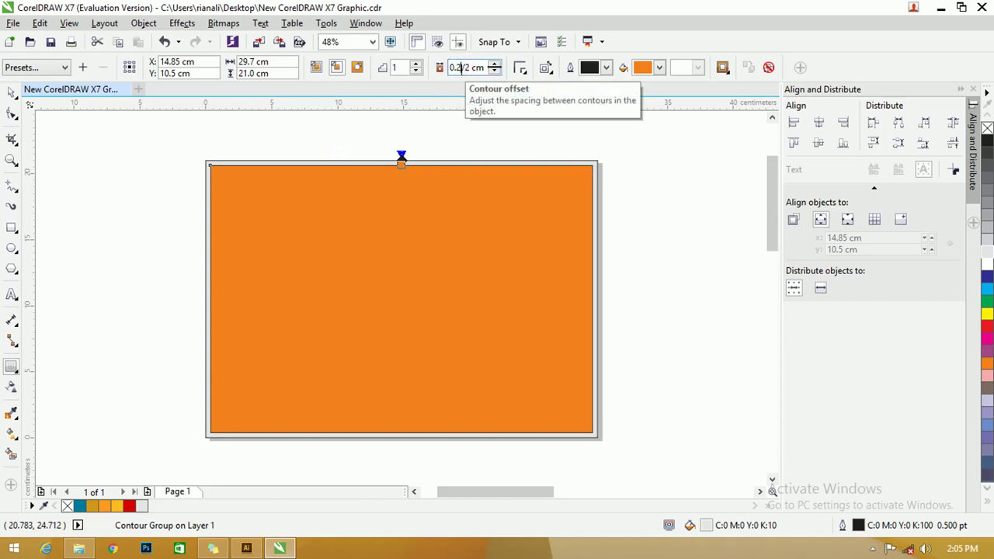
left_click_drag(463, 67, 473, 69)
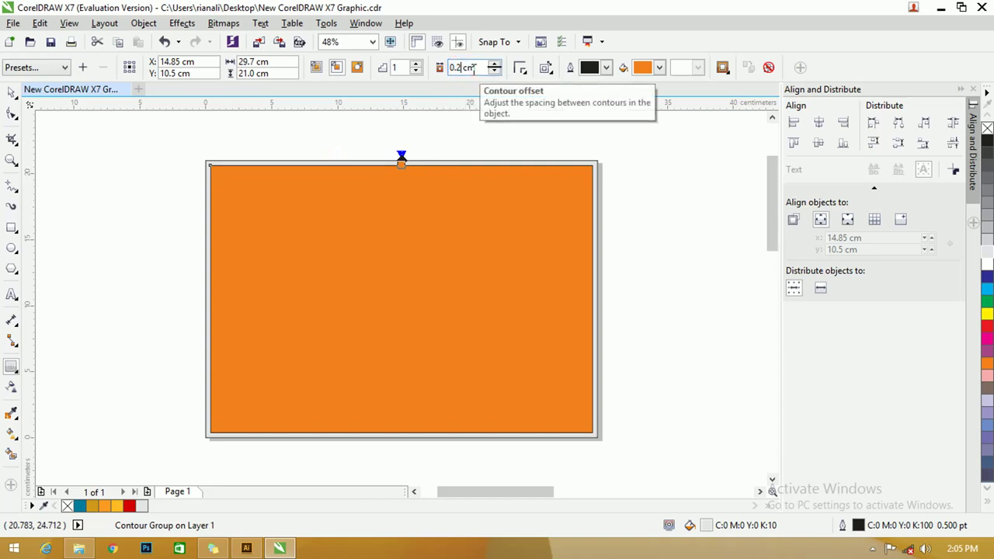
key("Return")
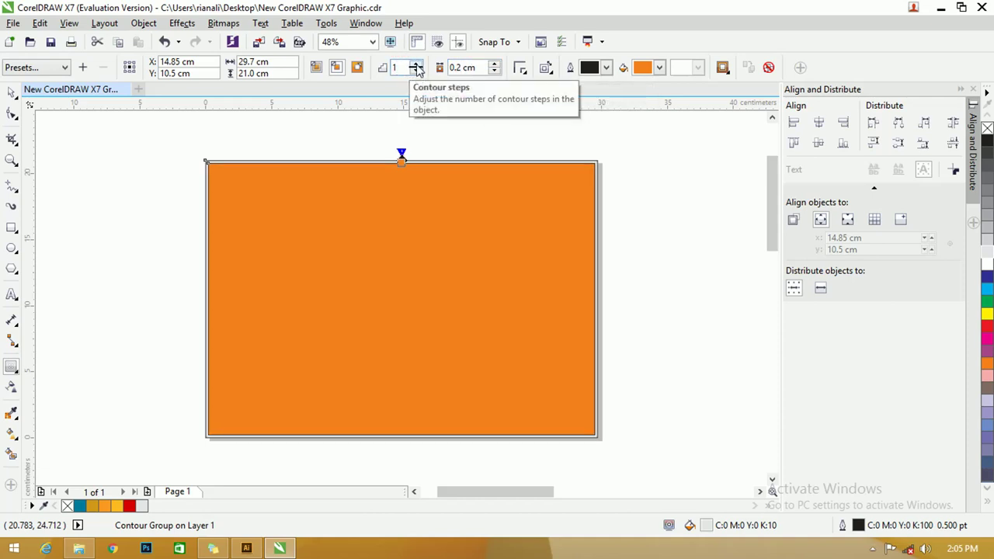
left_click(417, 66)
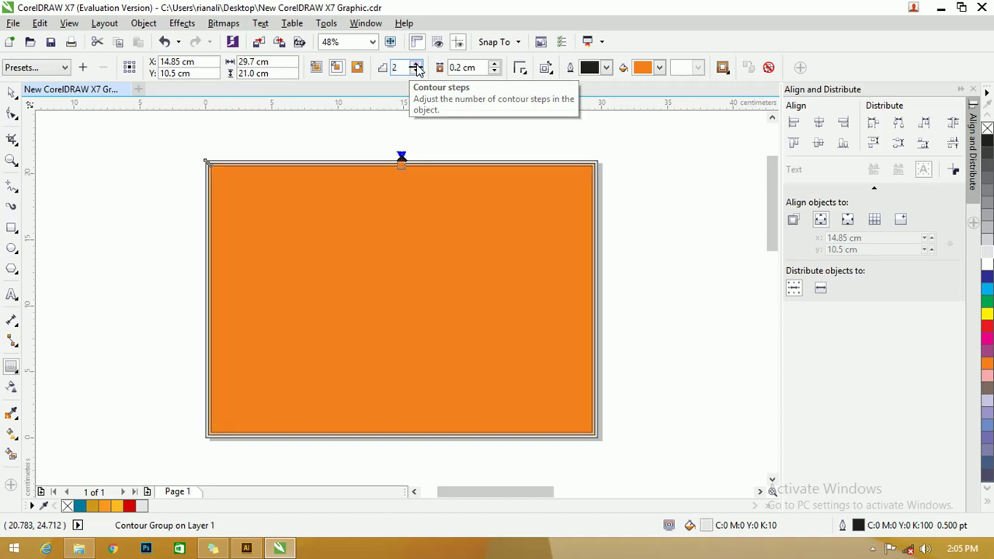
scroll(317, 175, "up", 3)
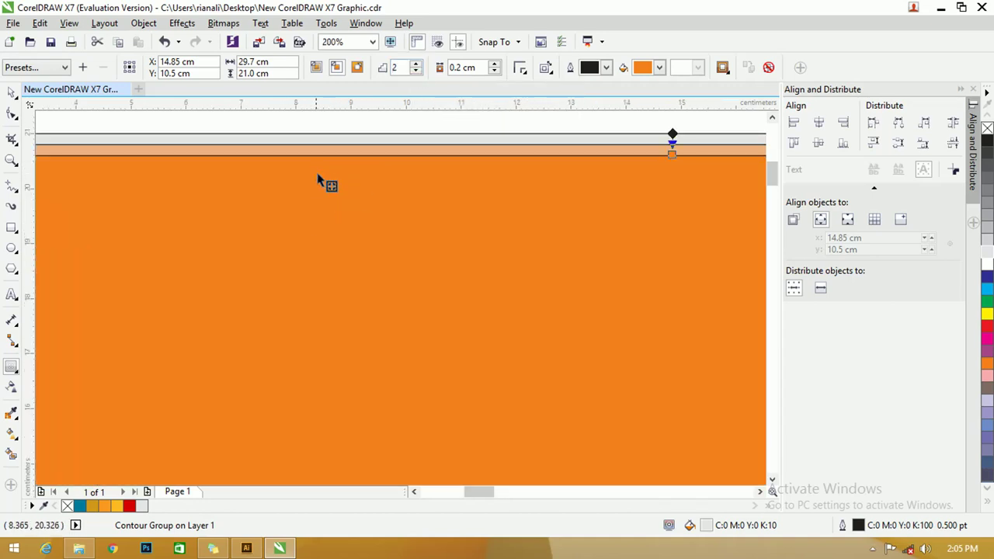
scroll(373, 176, "down", 4)
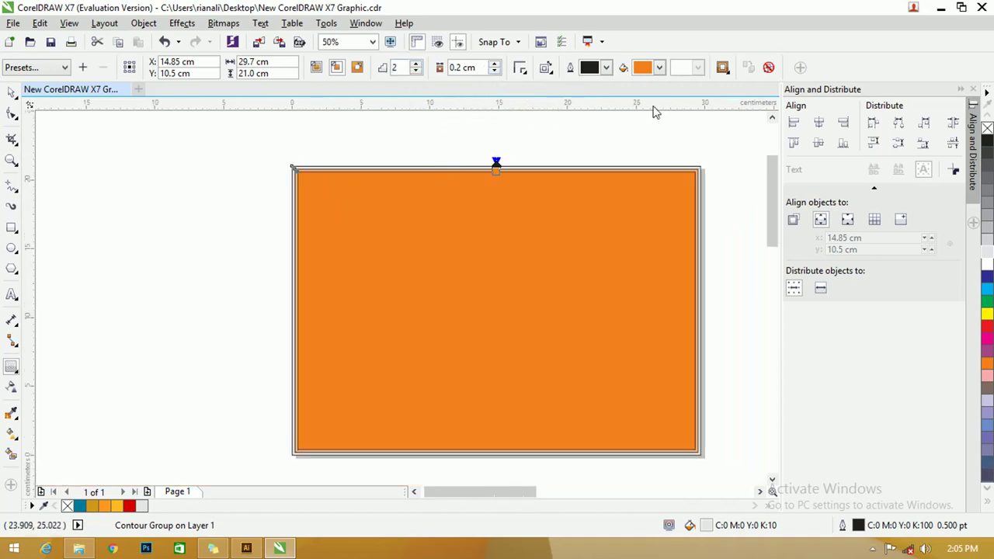
Step: Adjust the contour's object and color acceleration, unlinking the two and leaving both near the middle of their range
left_click(723, 68)
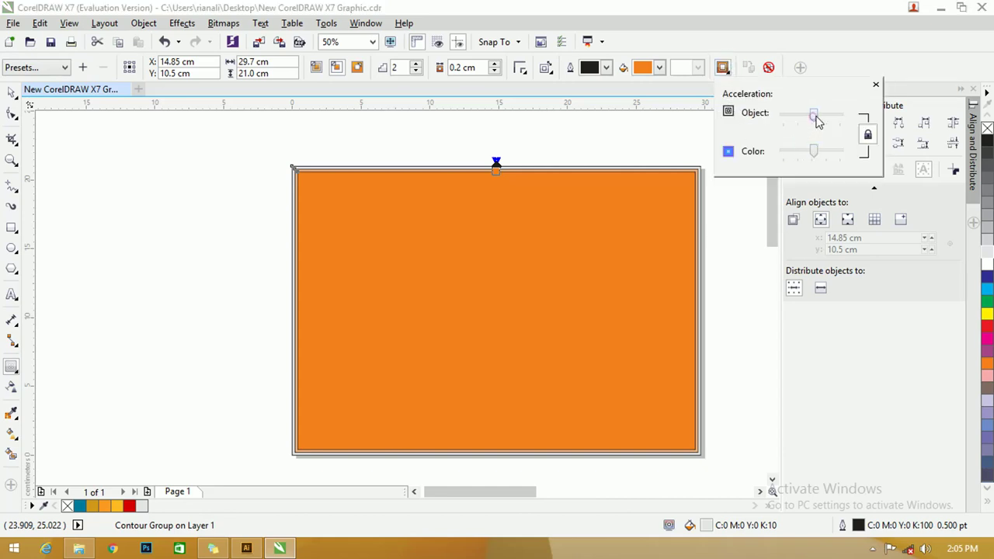
left_click_drag(817, 120, 823, 121)
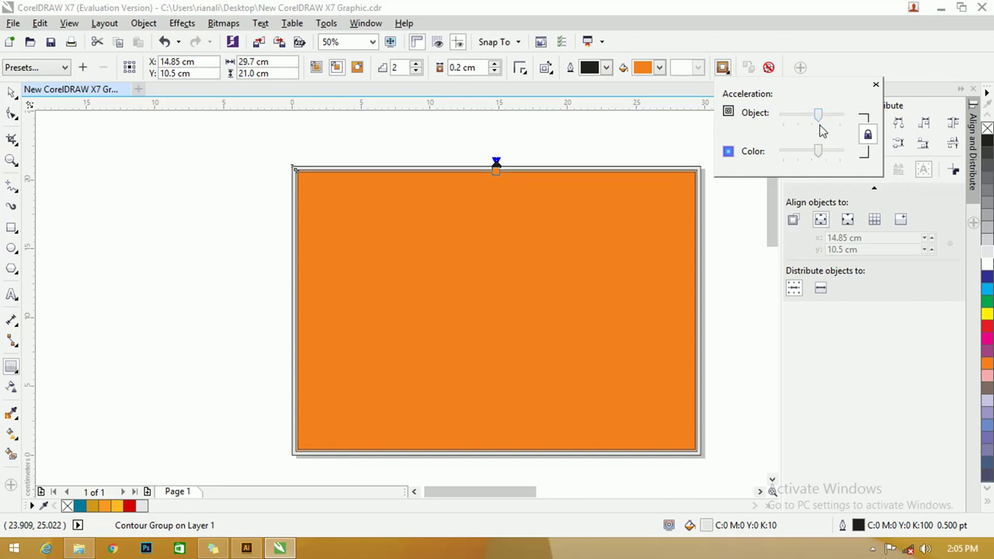
left_click_drag(818, 118, 813, 115)
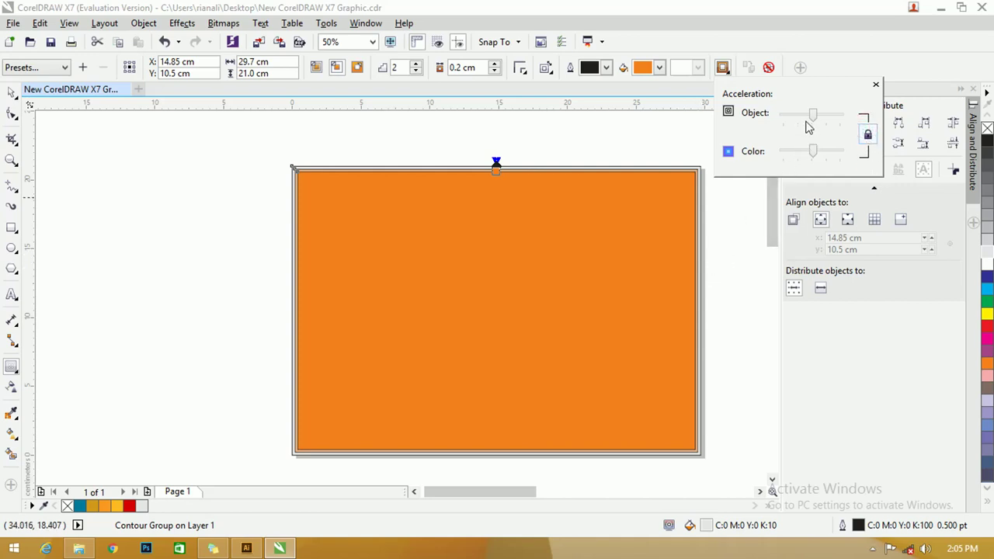
left_click_drag(819, 120, 817, 114)
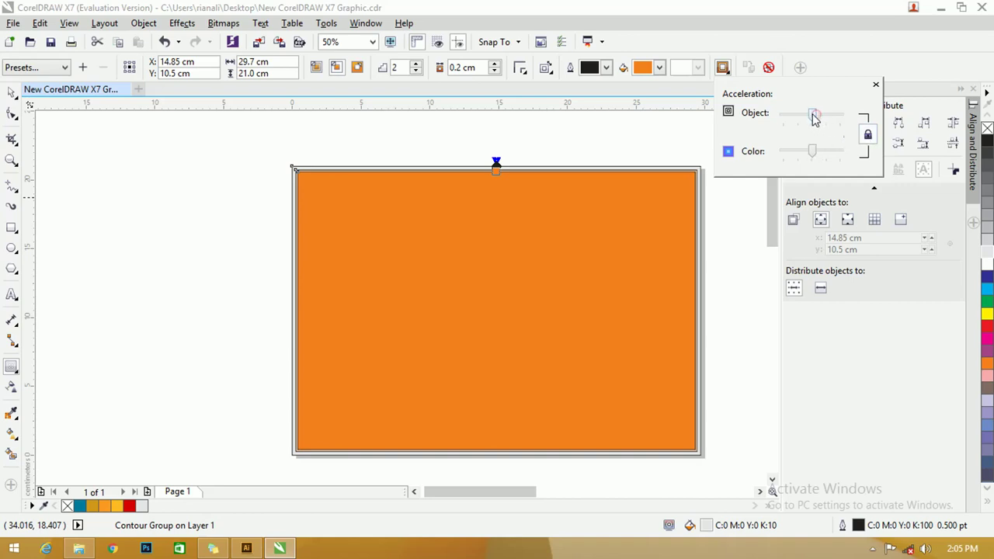
left_click(792, 150)
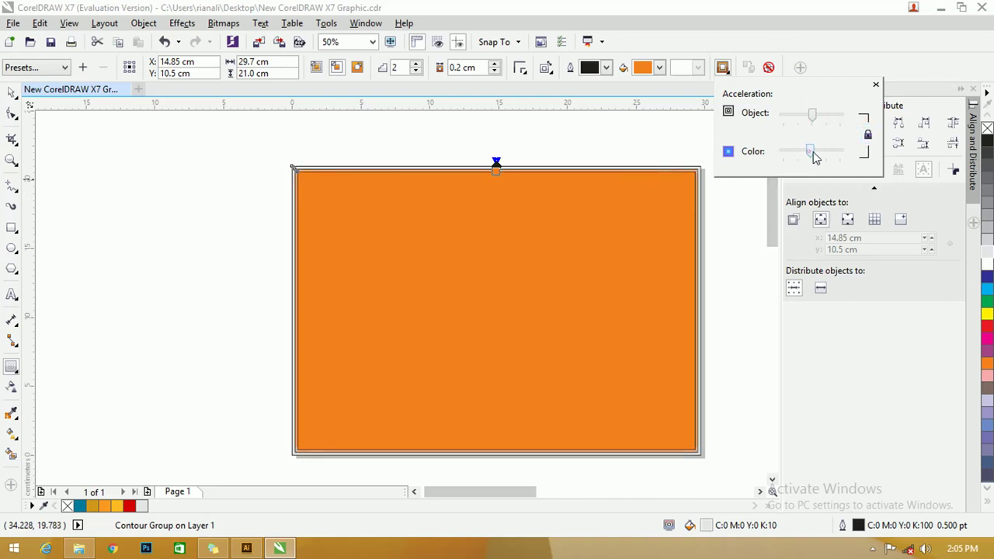
left_click_drag(815, 158, 820, 157)
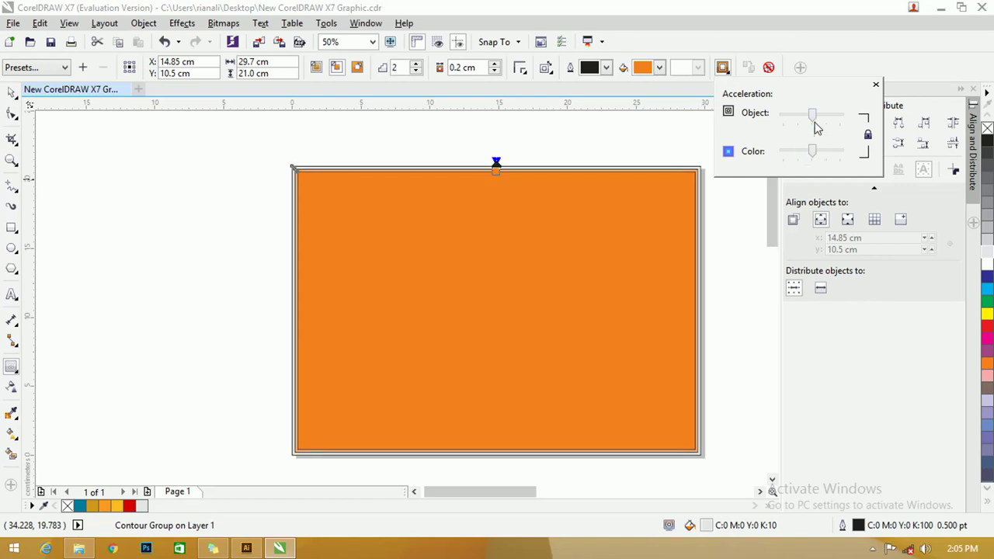
left_click_drag(819, 117, 819, 122)
left_click(815, 122)
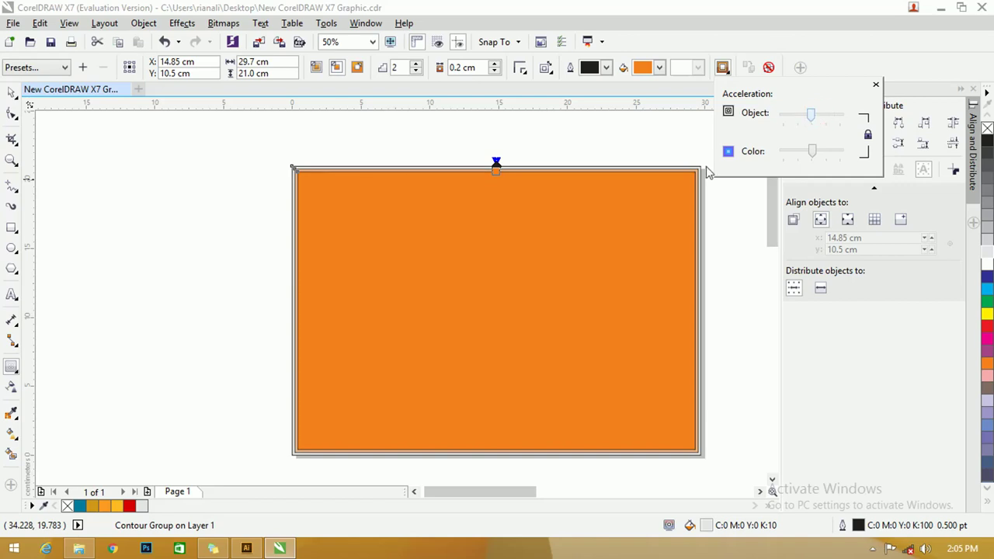
left_click_drag(496, 166, 504, 184)
scroll(563, 202, "left", 1)
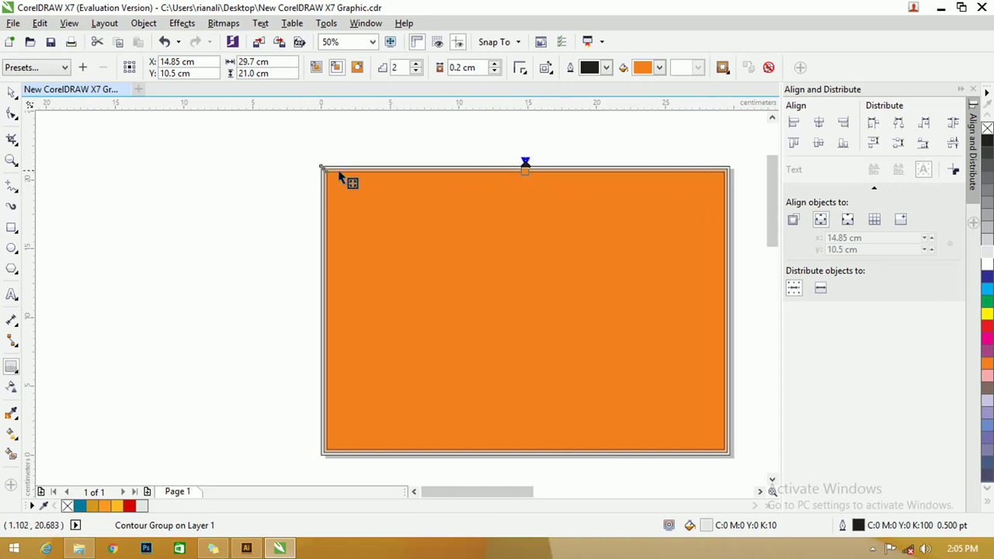
Step: Break the contour group apart so the inner rectangles are separate from the page rectangle
left_click(11, 92)
left_click(140, 136)
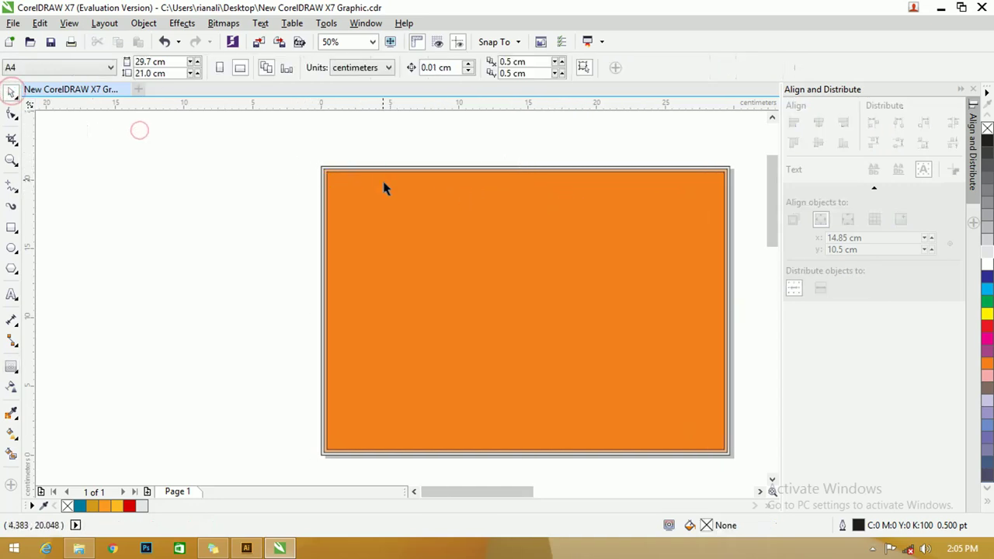
scroll(373, 182, "up", 2)
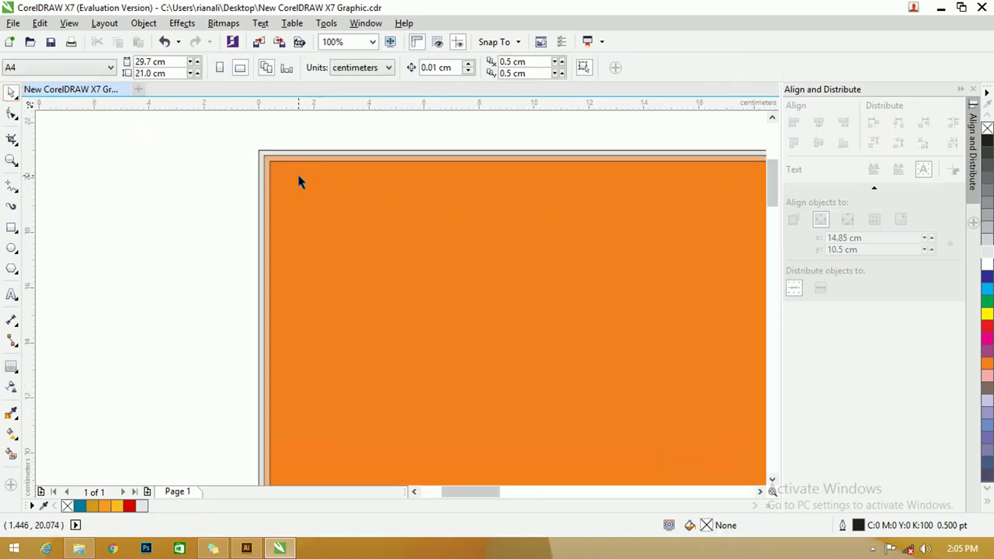
scroll(299, 182, "down", 2)
left_click(391, 176)
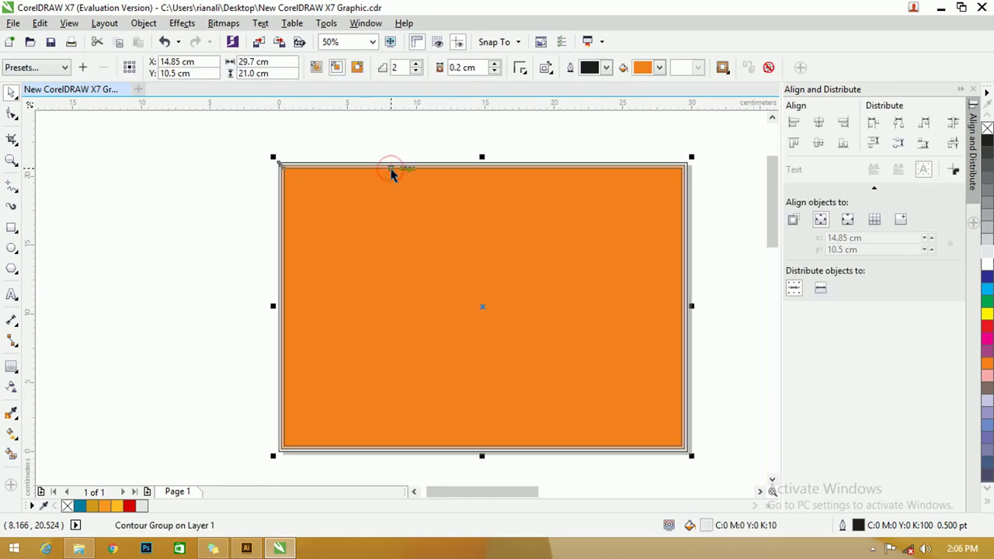
left_click(11, 371)
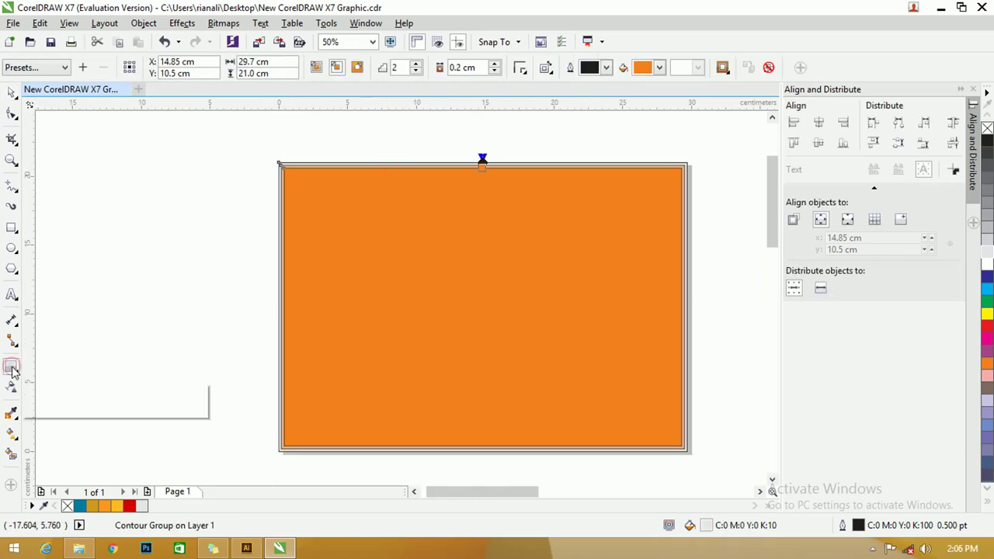
right_click(341, 180)
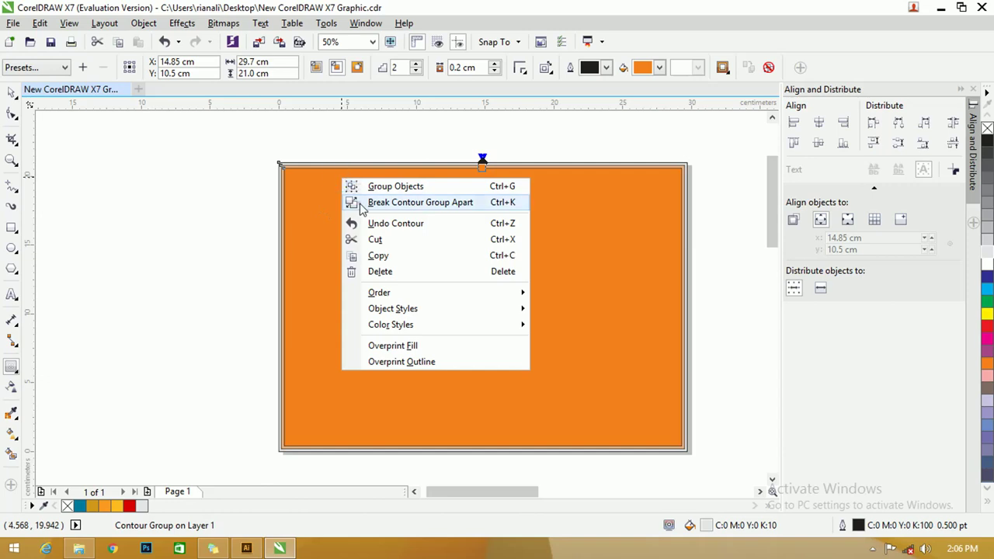
left_click(354, 202)
key("space")
left_click(191, 136)
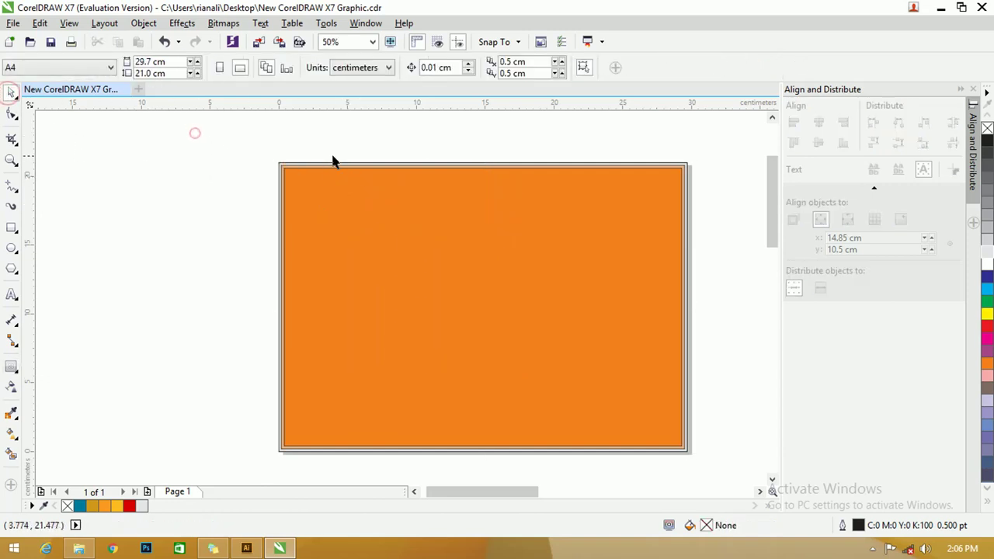
Step: Try moving the separated group of two inner rectangles inside the page rectangle, and undo the move
scroll(334, 160, "up", 2)
left_click(250, 180)
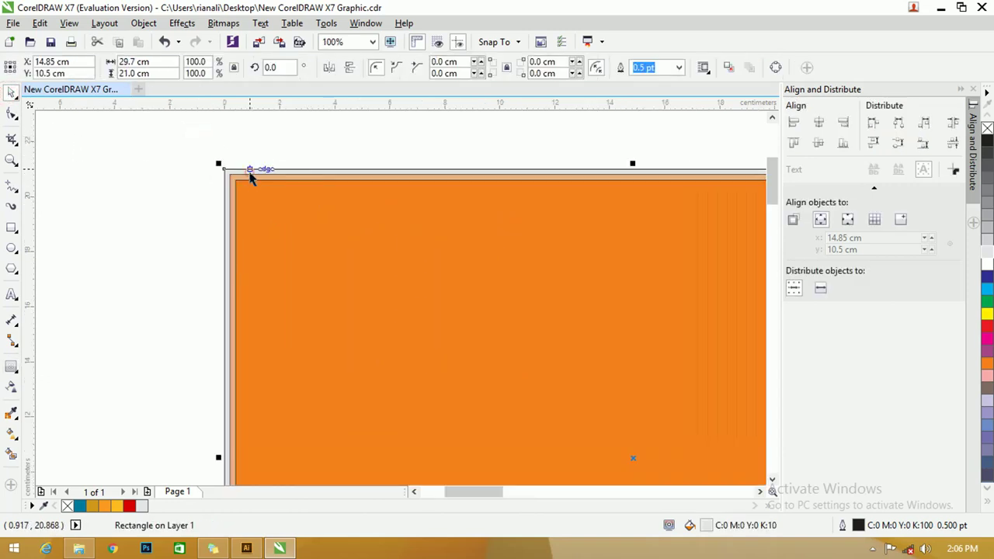
left_click(266, 188)
scroll(261, 213, "up", 4)
scroll(262, 214, "down", 2)
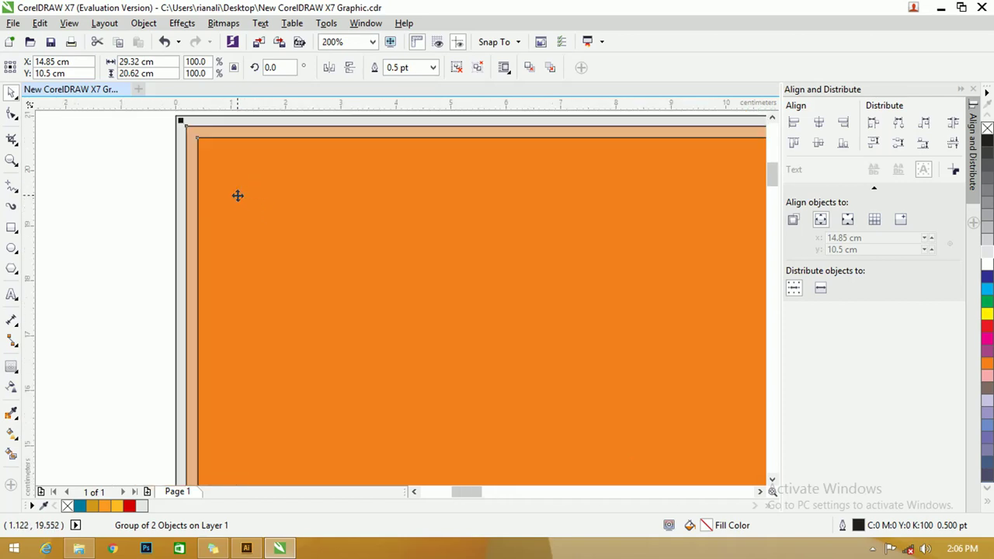
left_click_drag(241, 180, 254, 184)
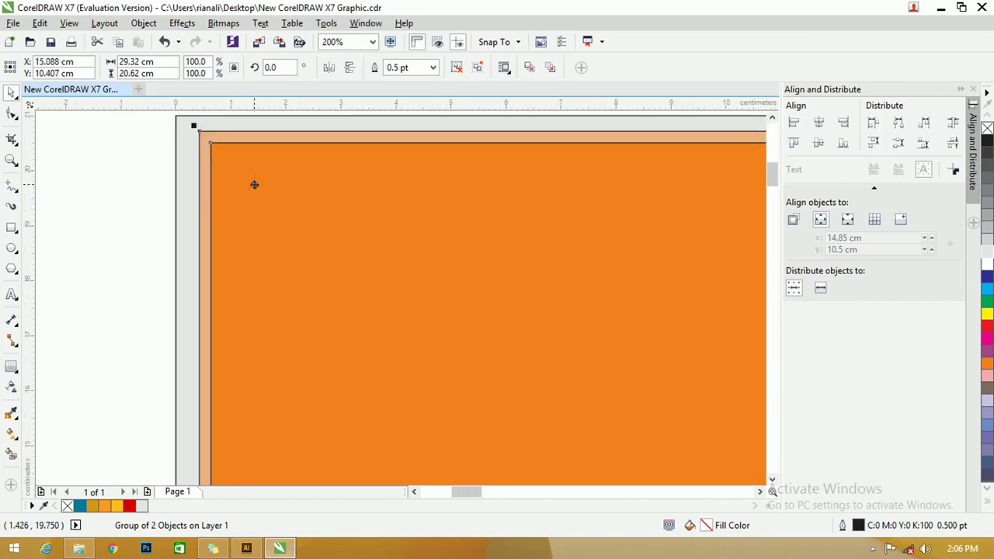
key("ctrl+z")
Step: Select the outer rectangle and the inner group in turn to check their separation, and deselect everything
left_click(153, 145)
left_click(177, 138)
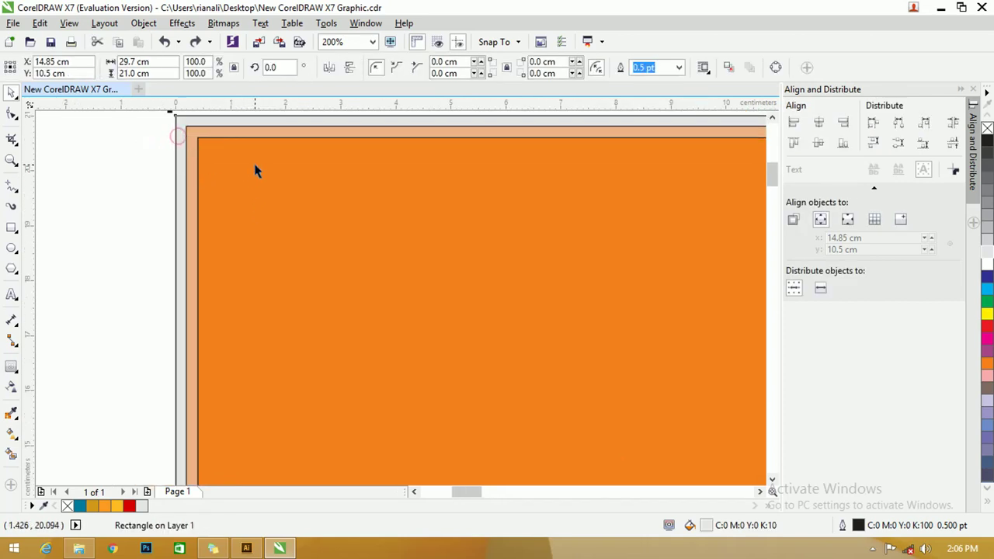
left_click(235, 173)
scroll(206, 176, "down", 2)
left_click(148, 166)
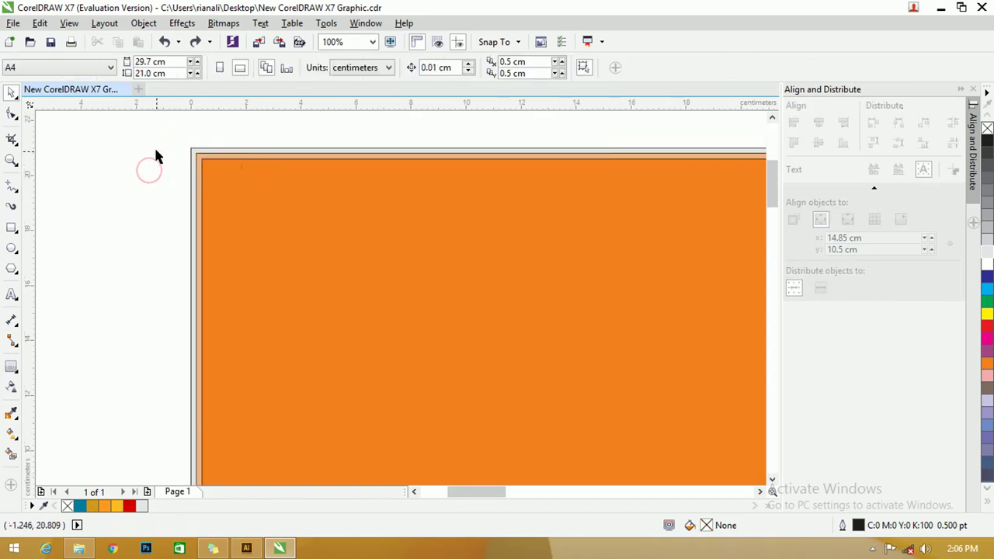
left_click_drag(642, 516, 457, 368)
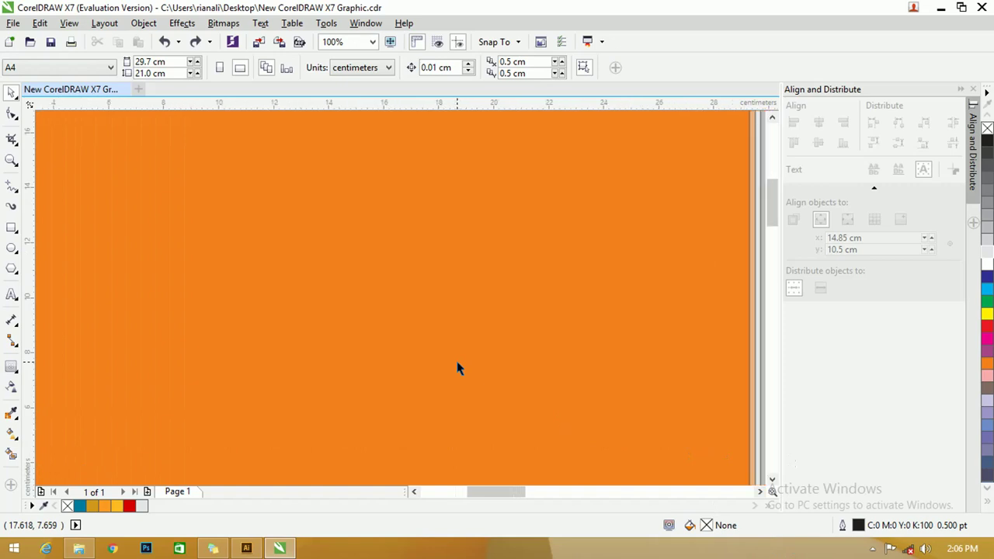
Step: Remove the outlines from the page rectangle and the group of inner rectangles
scroll(457, 368, "down", 1)
left_click_drag(148, 148, 629, 482)
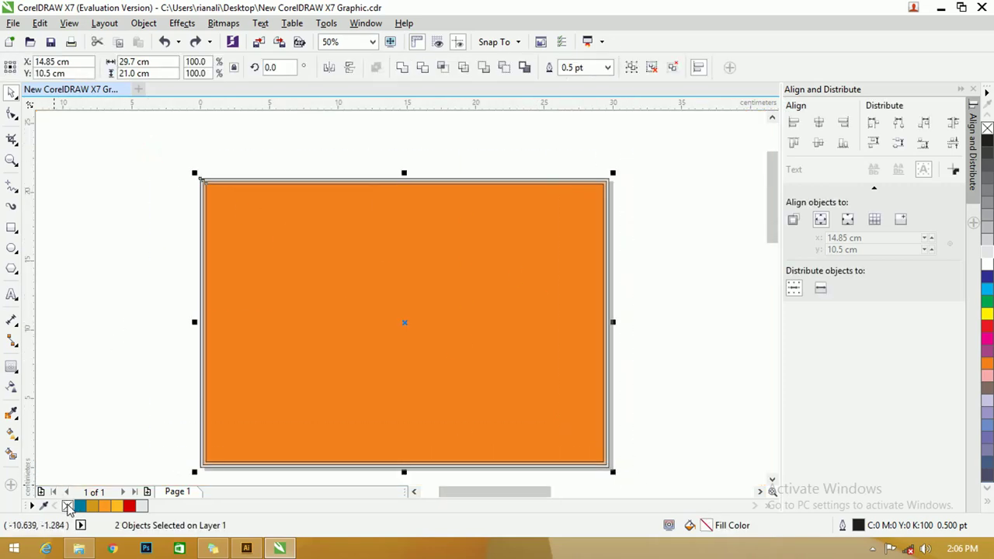
right_click(68, 506)
left_click(77, 289)
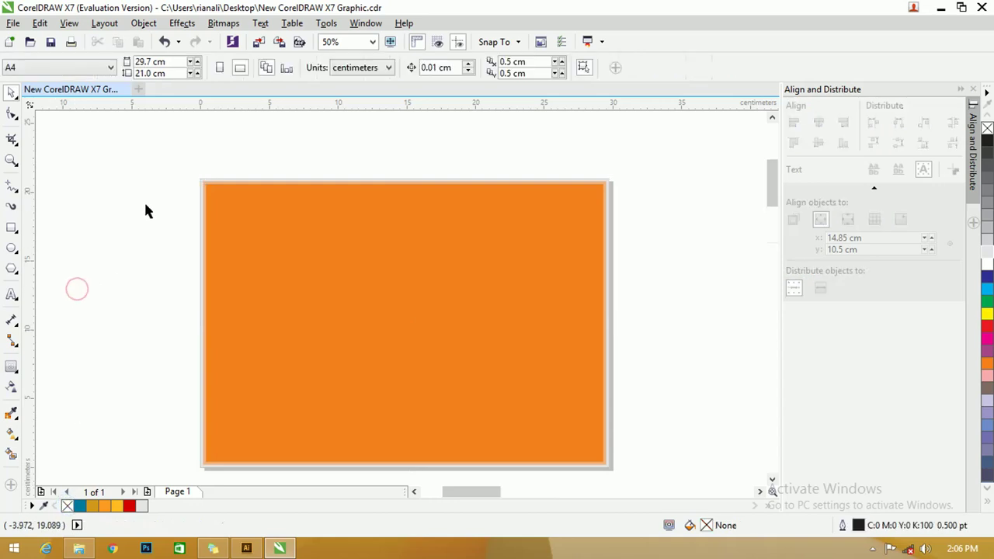
Step: Ungroup all objects in the group of two inner rectangles and deselect everything
scroll(144, 201, "up", 1)
scroll(250, 180, "up", 1)
left_click(278, 147)
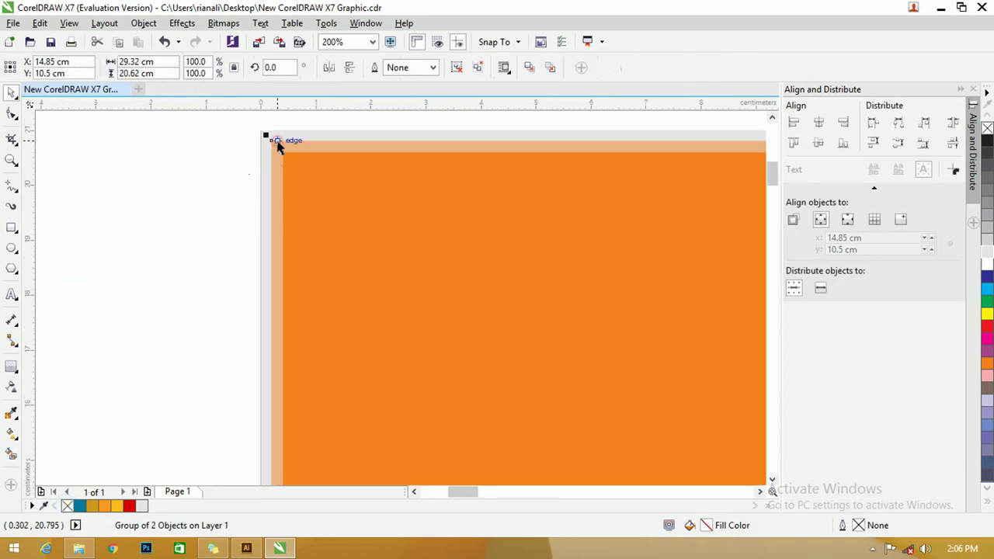
right_click(288, 151)
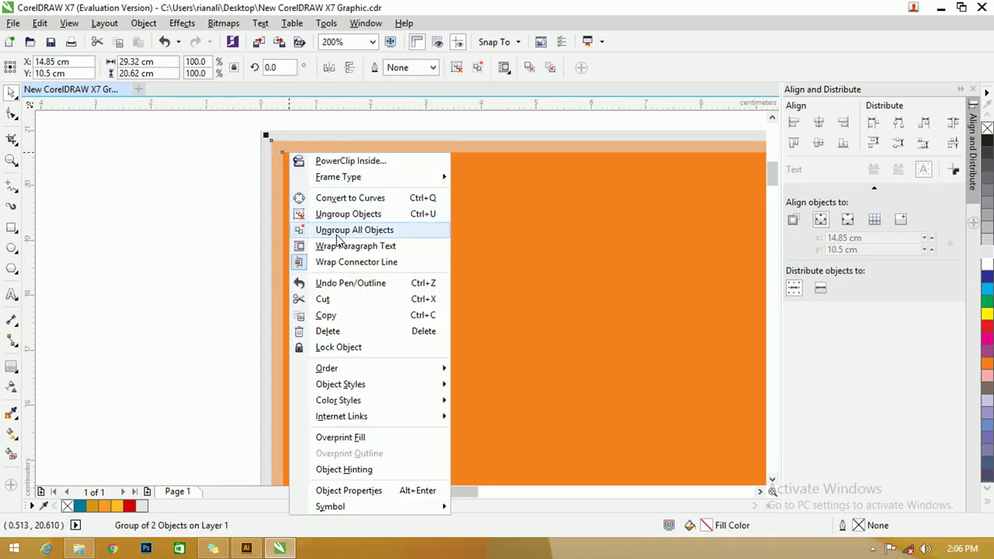
left_click(336, 234)
left_click(222, 198)
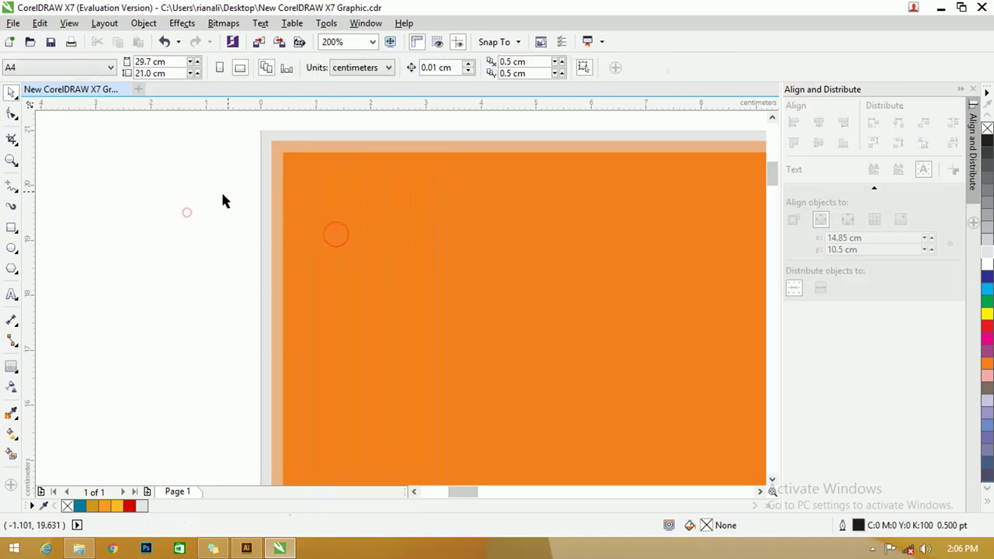
Step: Fill the middle rectangle with white after trying the light grey document color
left_click(274, 143)
left_click(273, 143)
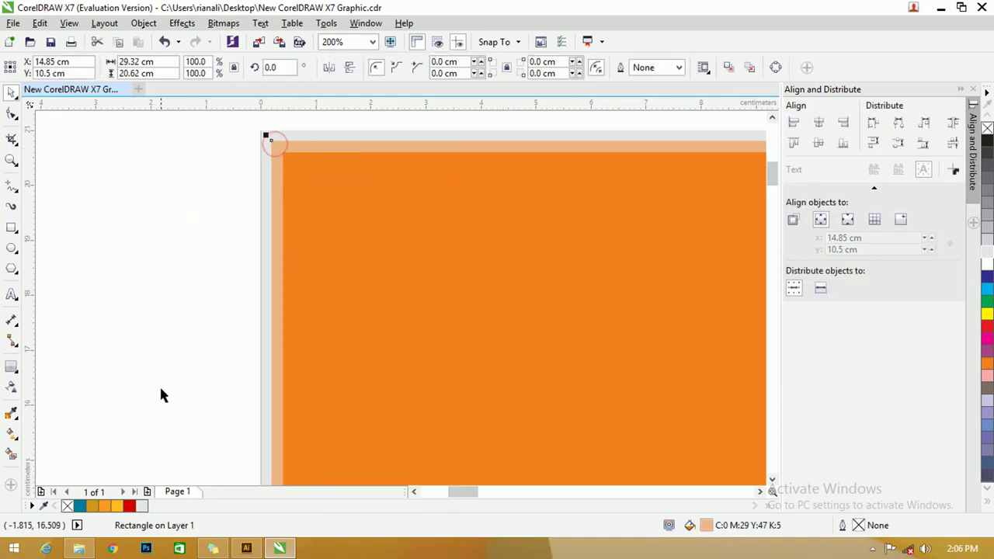
left_click(142, 507)
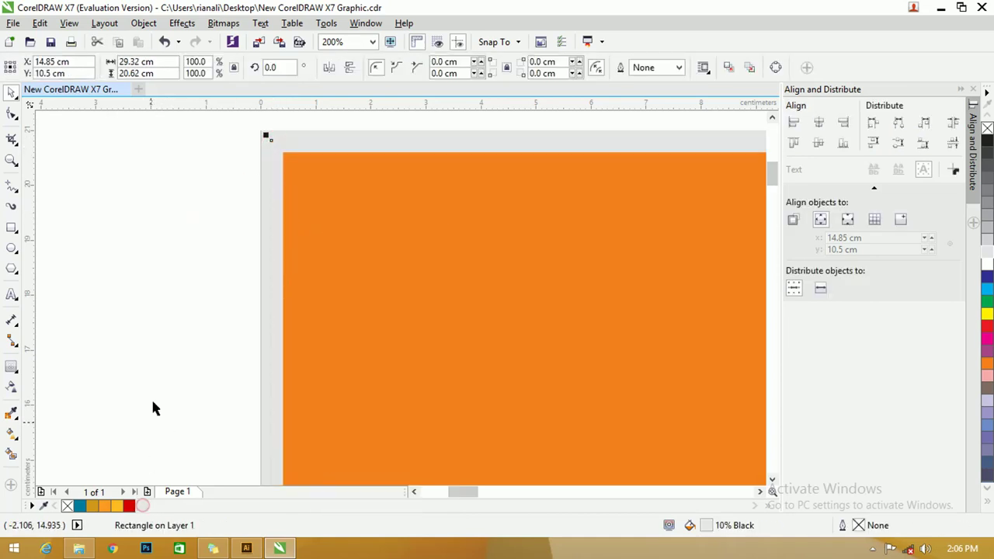
left_click(986, 265)
left_click(172, 153)
scroll(193, 177, "down", 1)
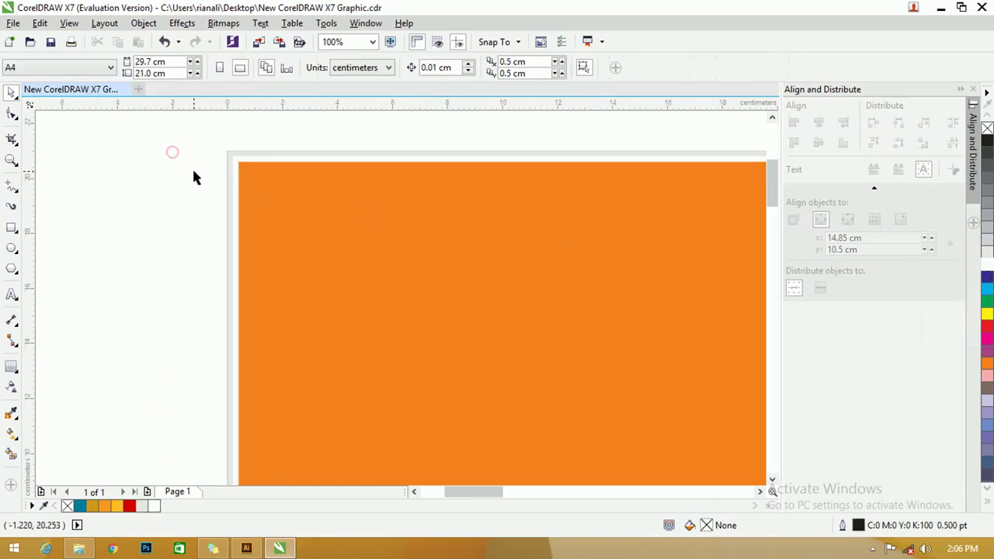
Step: Give the innermost orange rectangle a black hairline outline and remove its fill
left_click(360, 200)
scroll(360, 198, "down", 1)
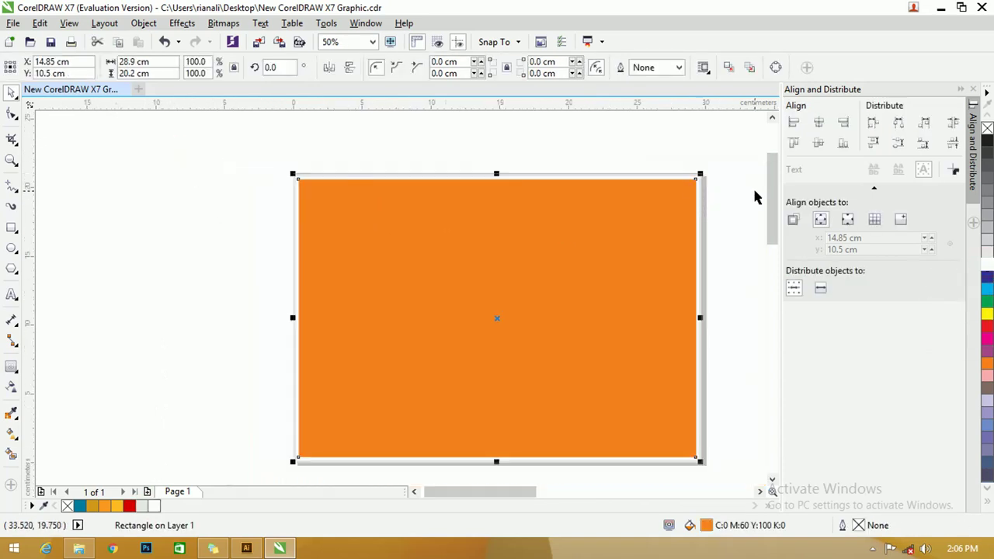
left_click_drag(772, 185, 772, 194)
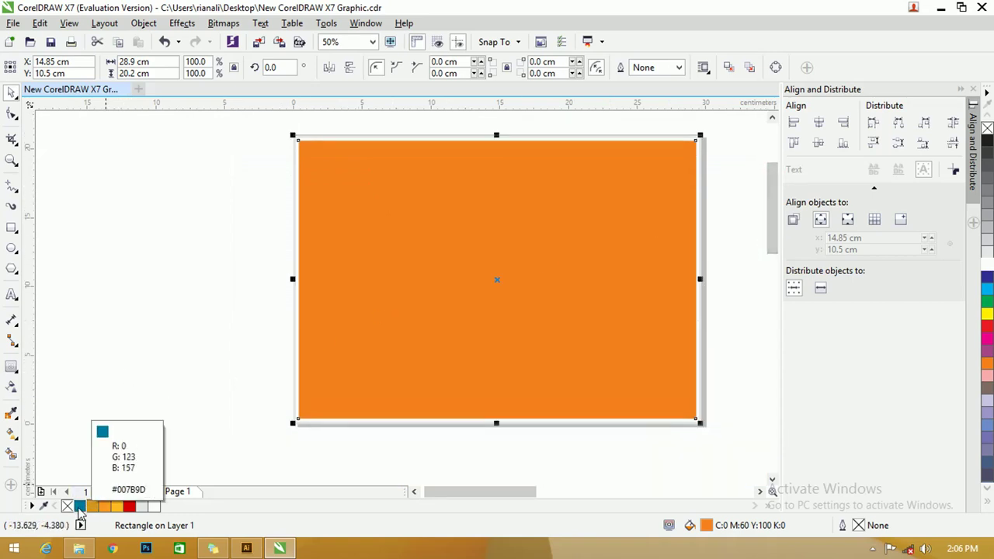
right_click(986, 141)
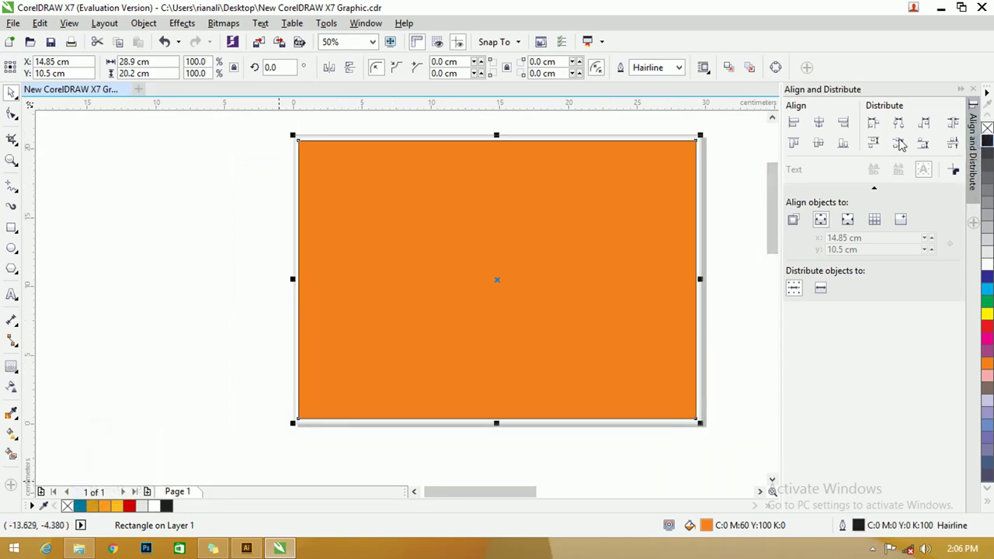
left_click(68, 506)
scroll(318, 140, "up", 2)
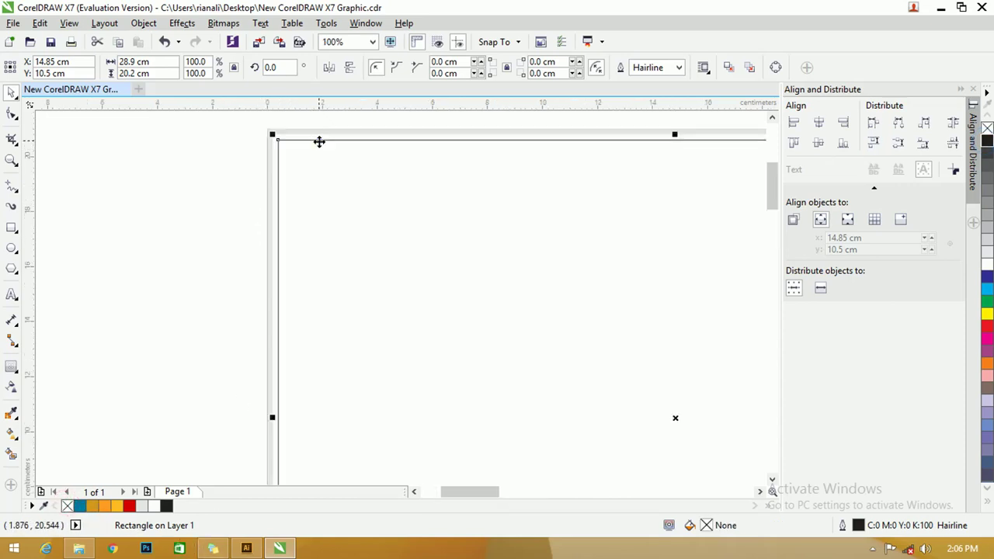
scroll(219, 218, "down", 2)
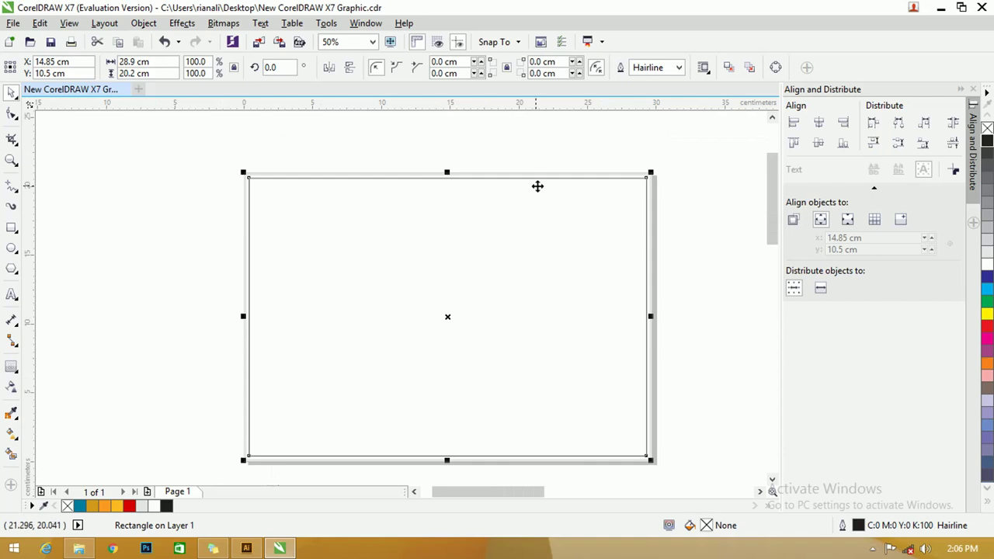
Step: Show the Object Manager and move the innermost rectangle to the Guides (all pages) layer of the Master Page
left_click(365, 24)
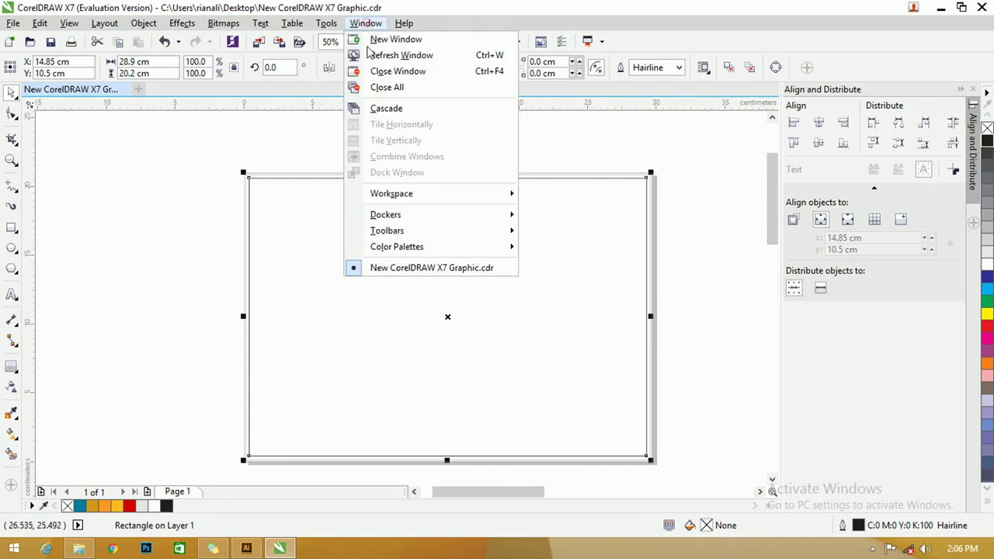
mouse_move(430, 221)
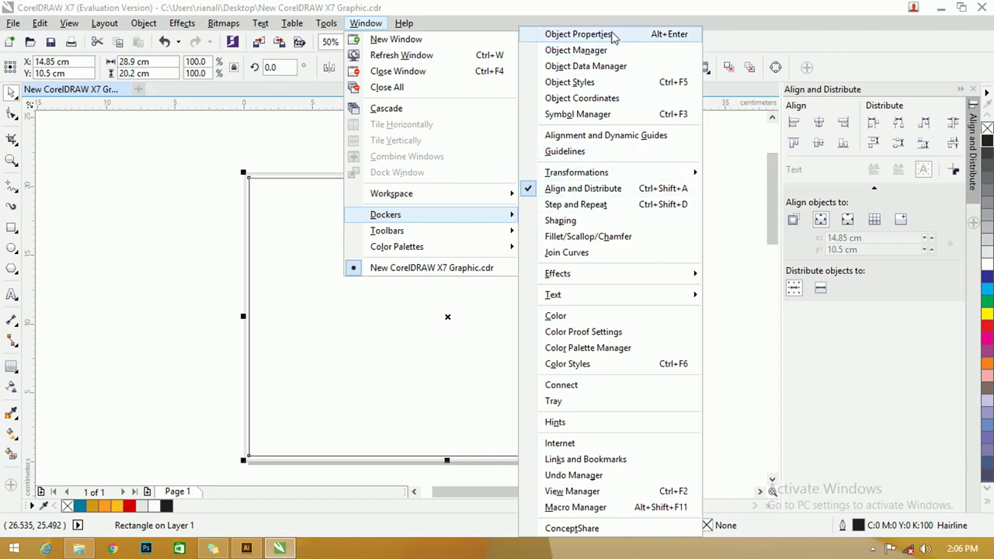
left_click(600, 50)
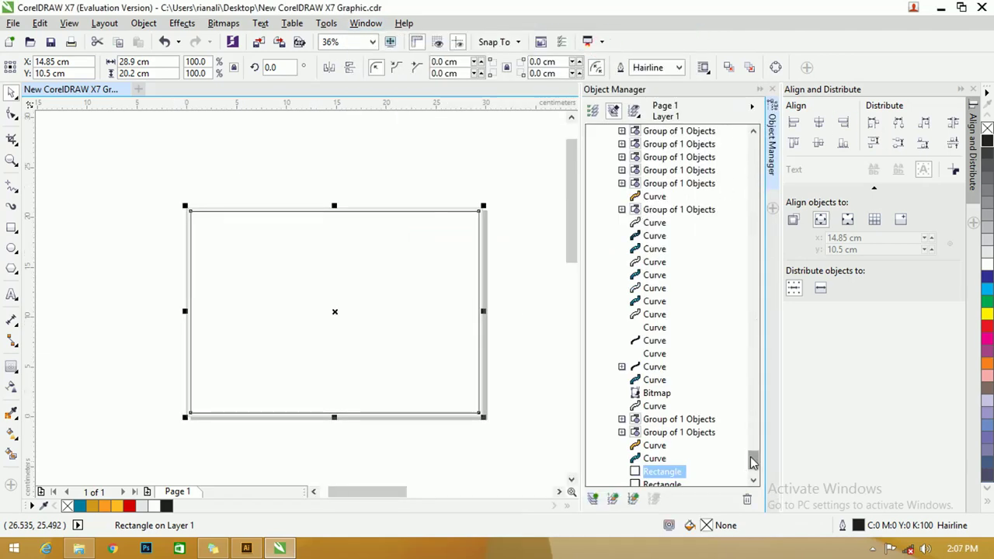
scroll(752, 462, "down", 2)
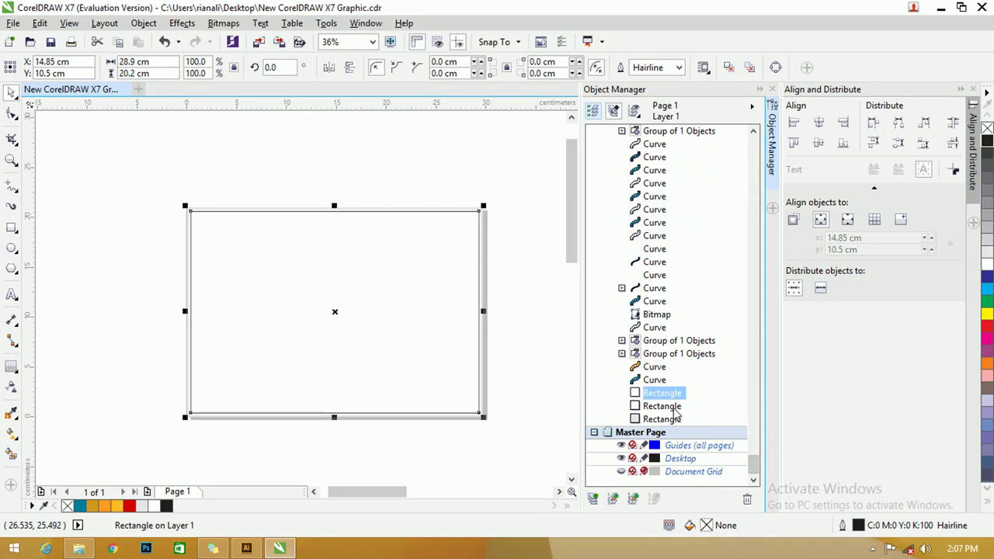
left_click_drag(672, 397, 694, 444)
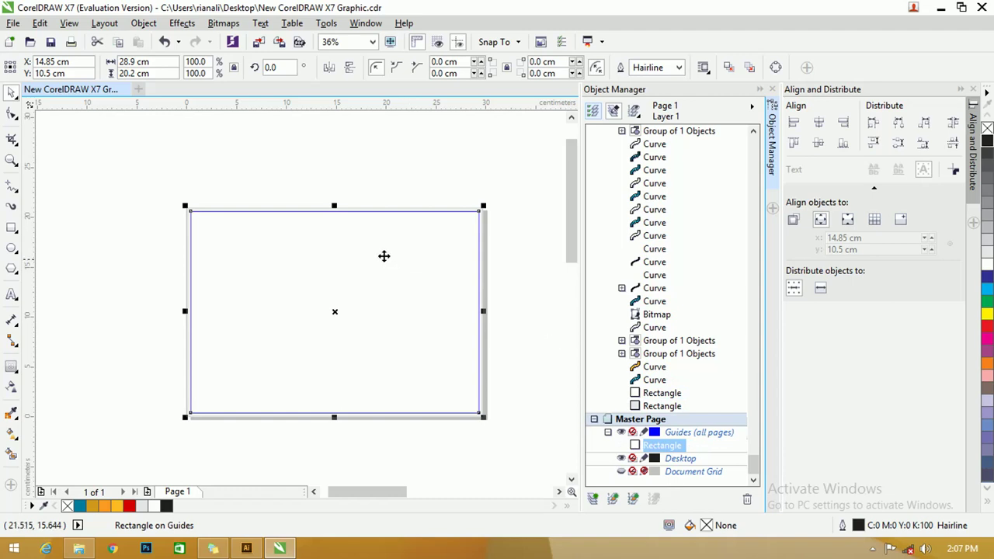
Step: Examine the guide rectangle's corner and edges up close, and bring the whole page back into view
scroll(277, 215, "up", 3)
scroll(269, 201, "down", 2)
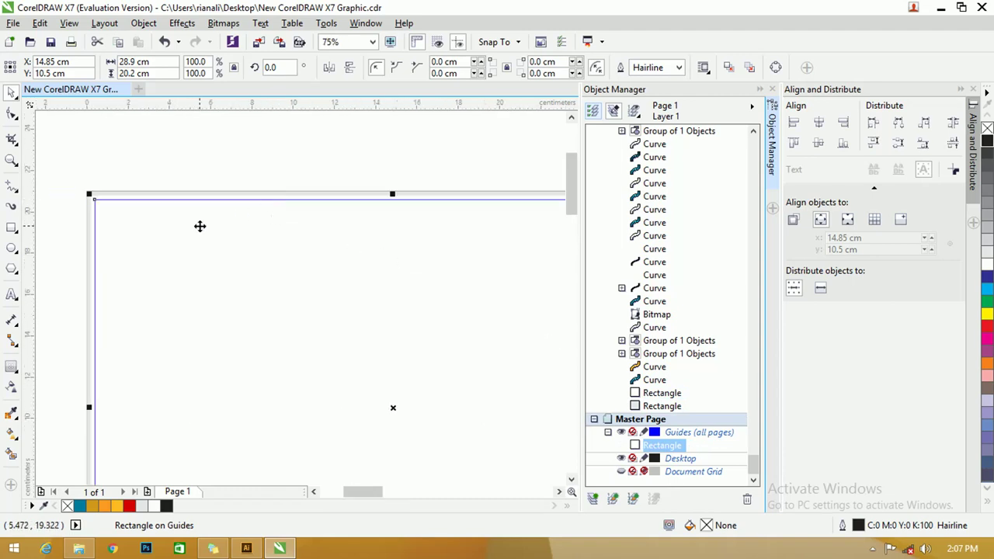
scroll(127, 199, "up", 2)
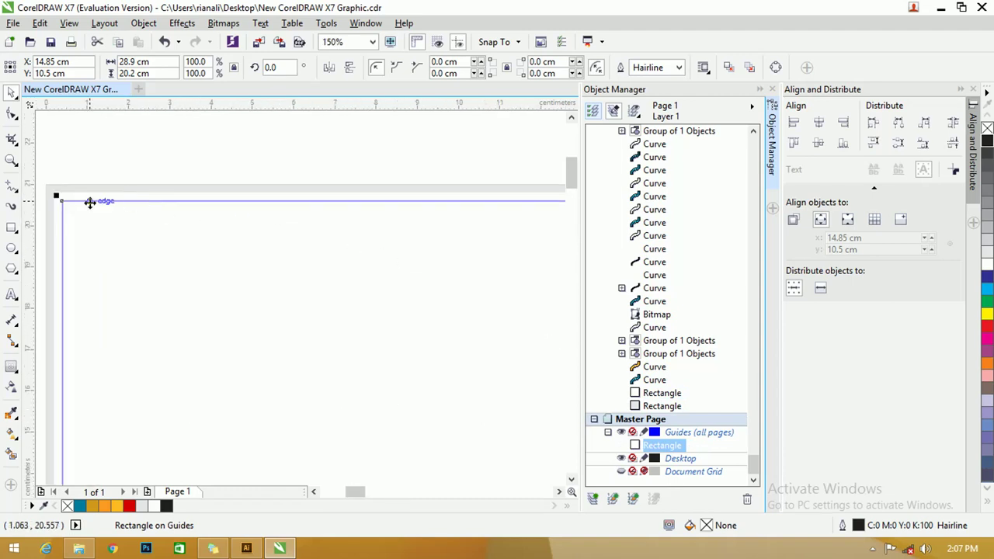
scroll(91, 202, "down", 2)
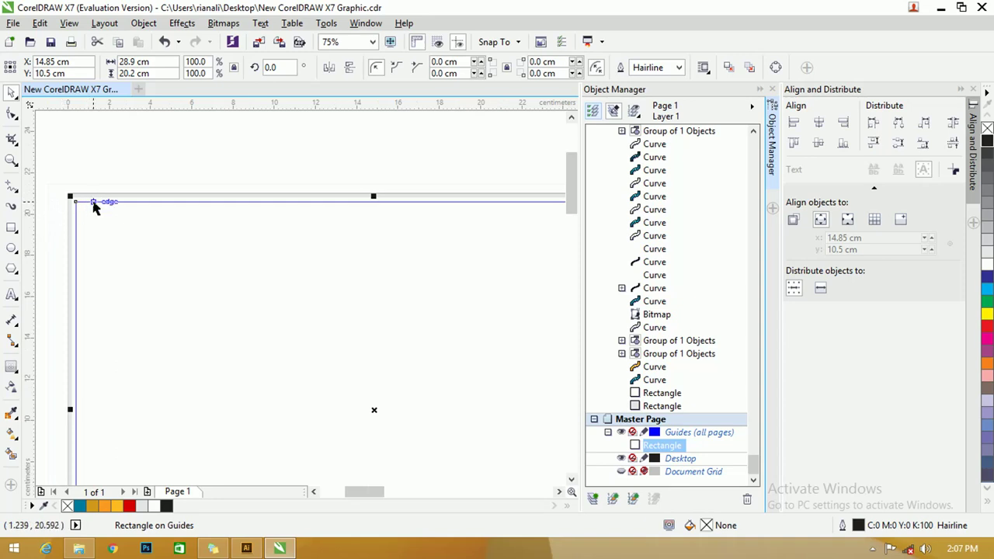
scroll(94, 203, "up", 3)
scroll(99, 195, "down", 2)
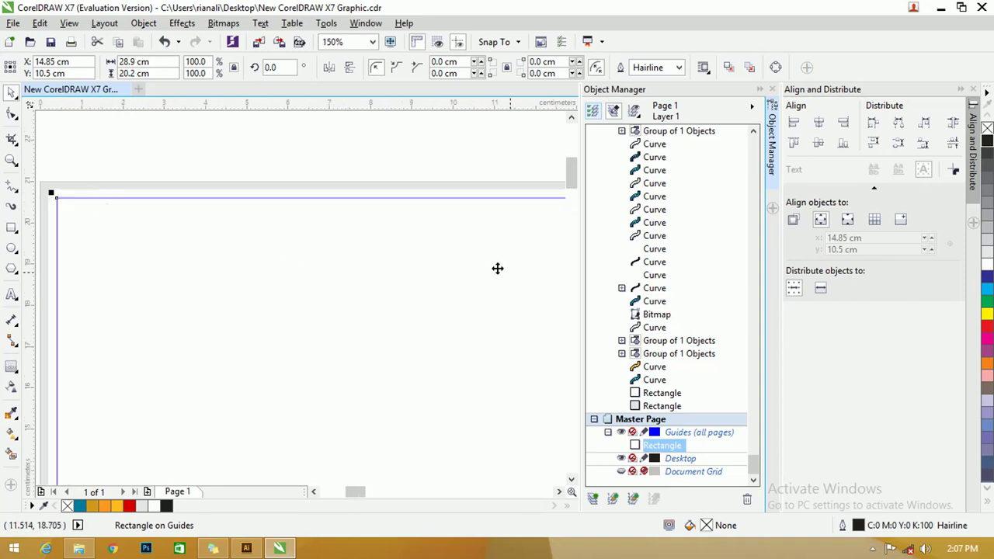
scroll(450, 242, "down", 2)
left_click(373, 41)
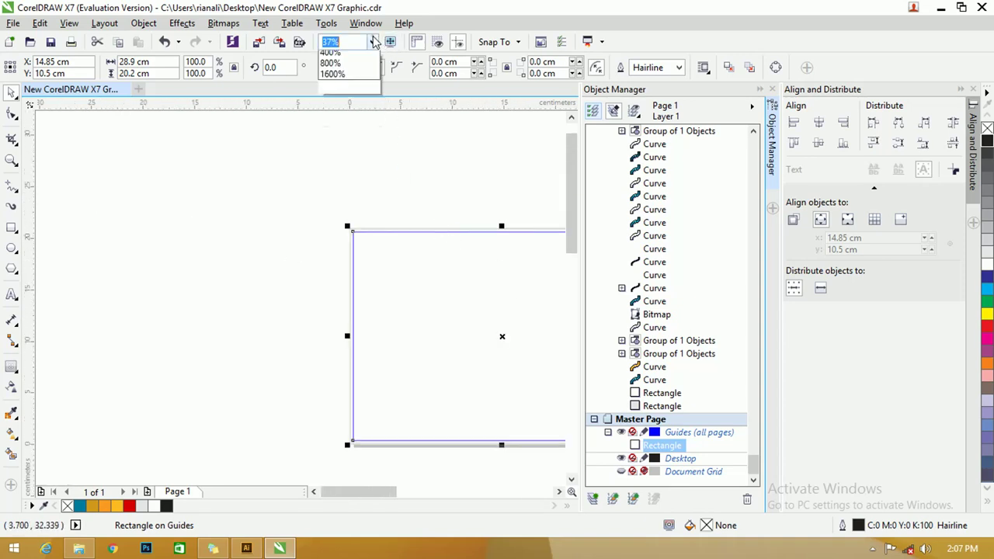
left_click(354, 78)
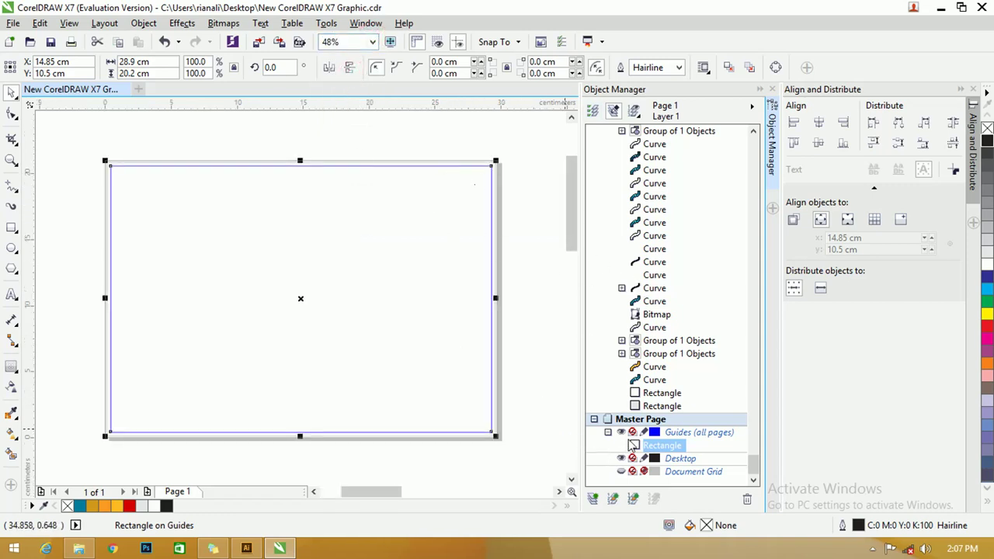
Step: Lock the Guides (all pages) layer and hide it, leaving the Pick tool active with nothing selected
left_click(621, 445)
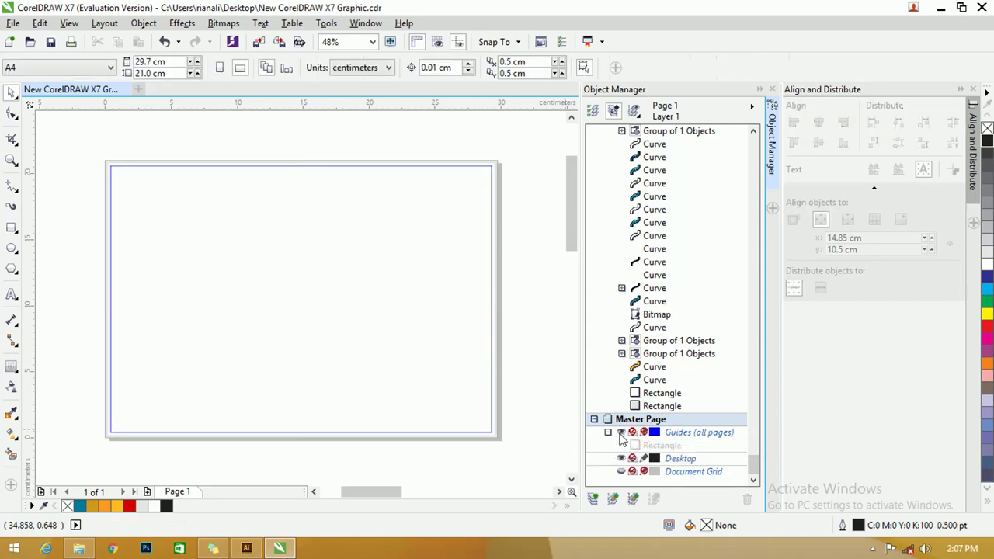
left_click(620, 433)
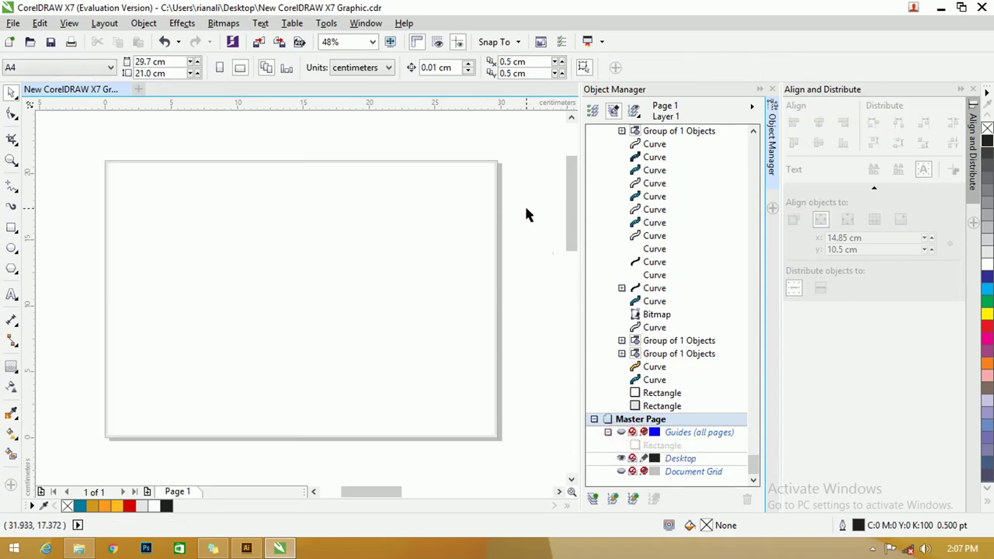
key("z")
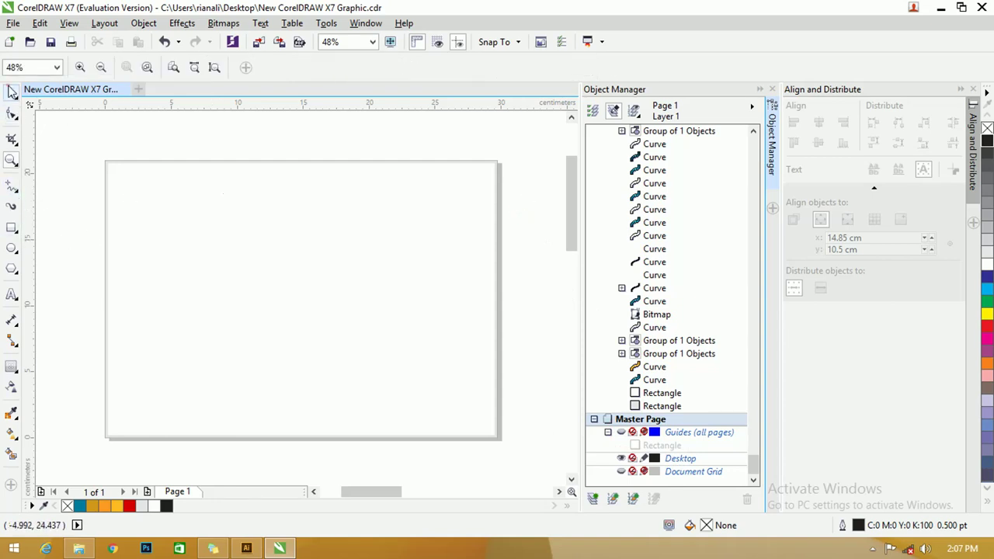
left_click(11, 91)
left_click(57, 122)
Step: Bring the white middle rectangle to the front of Layer 1
left_click(218, 304)
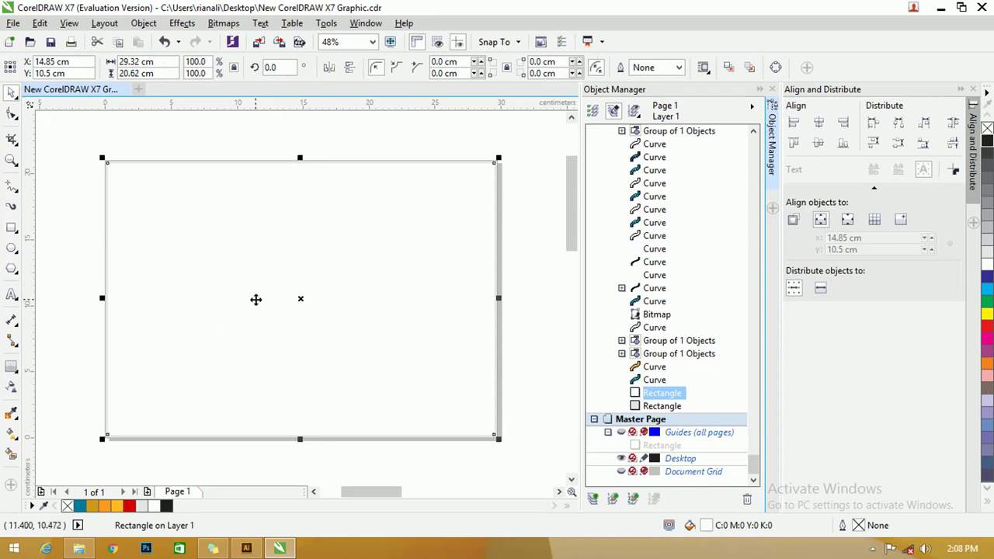
key("ctrl+f")
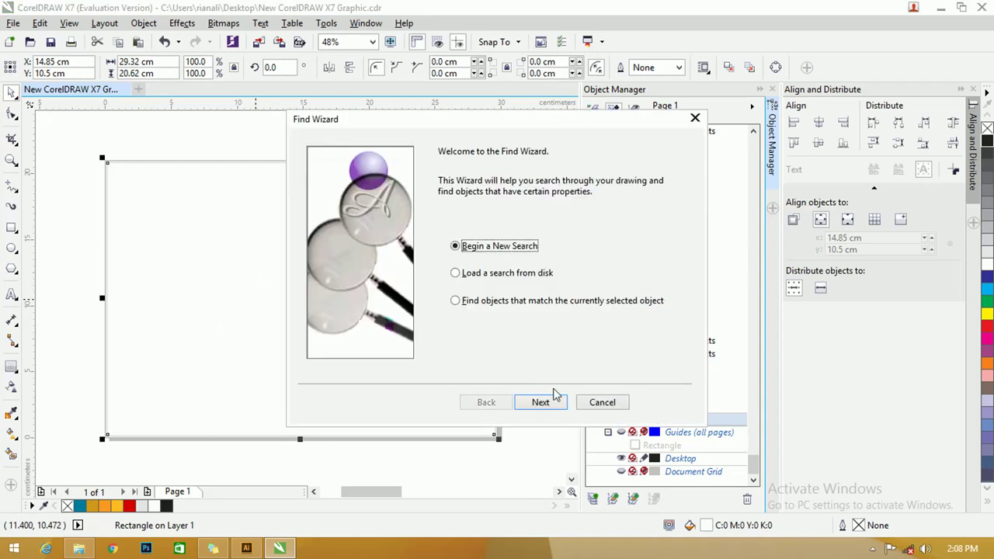
left_click(601, 402)
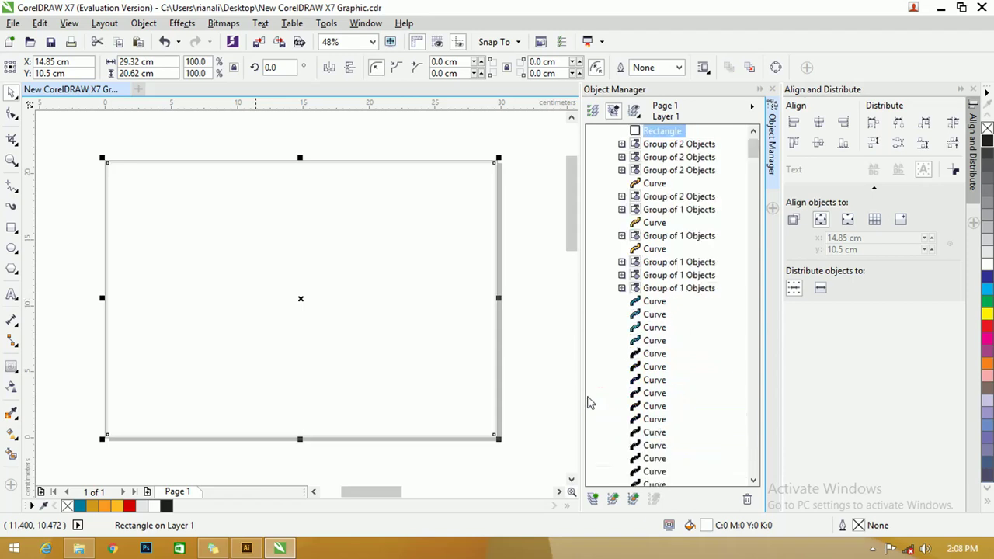
Step: Undo a trial move of the front rectangle, give it a black hairline outline and remove its fill
left_click_drag(426, 262, 415, 275)
key("ctrl+z")
right_click(166, 506)
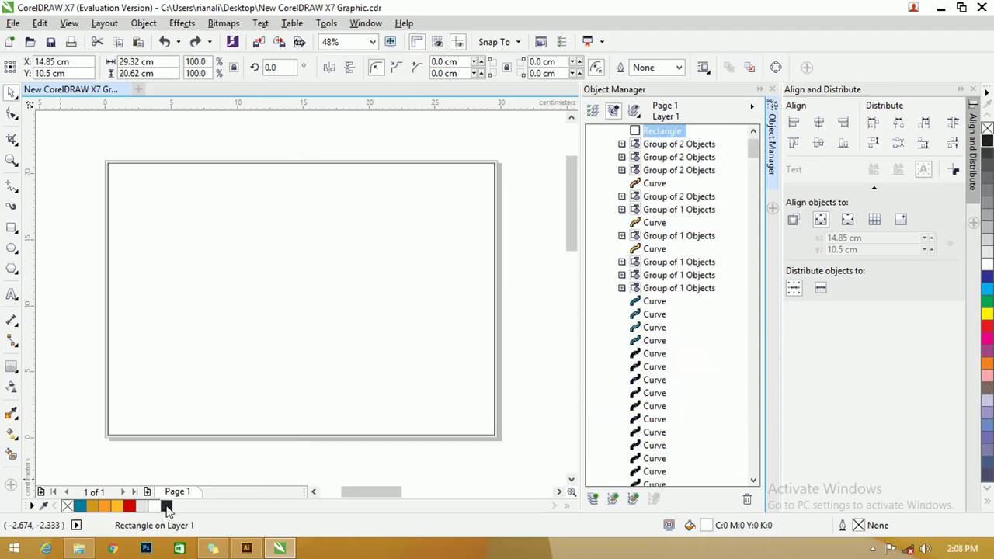
left_click(67, 505)
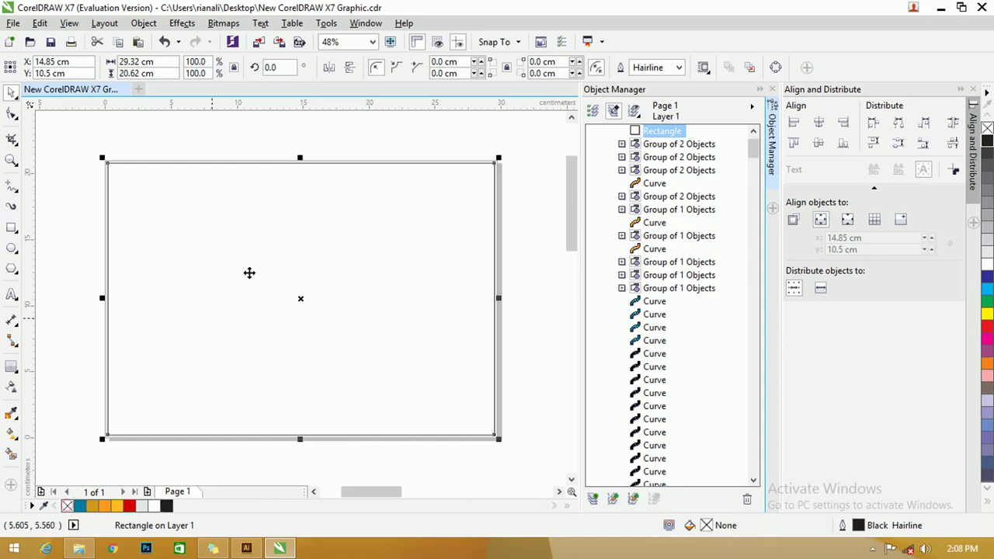
Step: Reduce the front rectangle's height symmetrically about its center to about 13.9 cm, and skew it vertically so its left side sits lower
left_click_drag(300, 157, 289, 211)
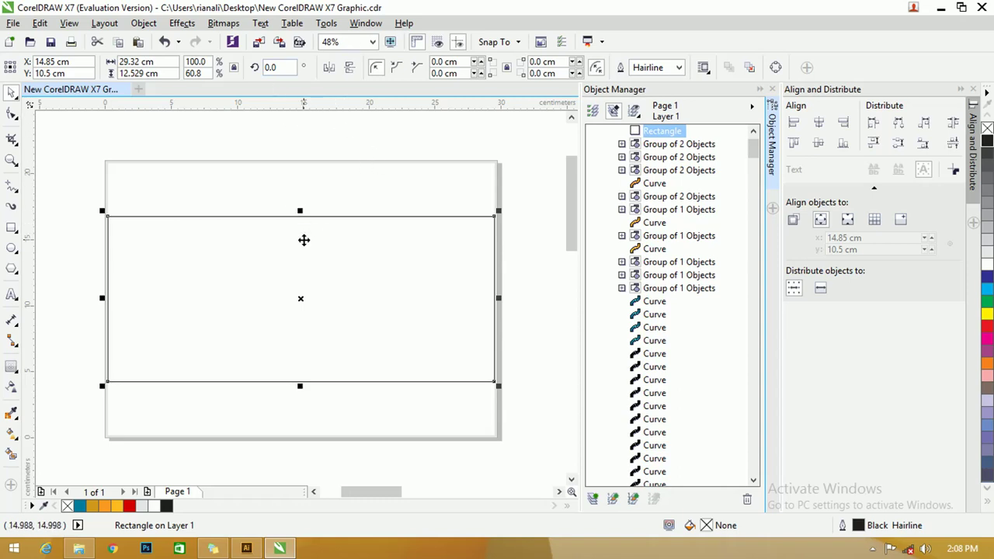
left_click_drag(302, 210, 299, 204)
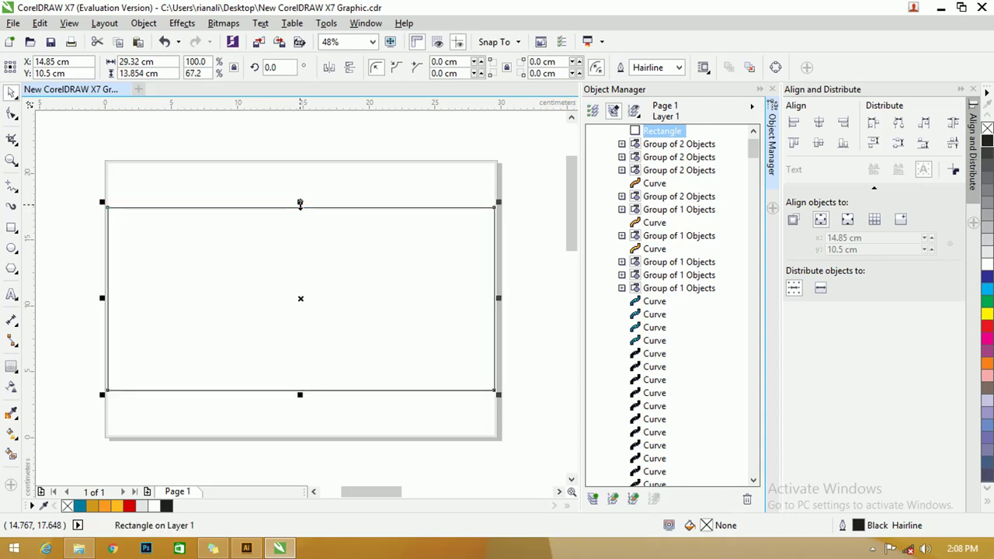
left_click(196, 208)
mouse_move(102, 298)
left_mouse_down()
mouse_move(109, 331)
mouse_move(116, 304)
mouse_move(117, 327)
left_mouse_up()
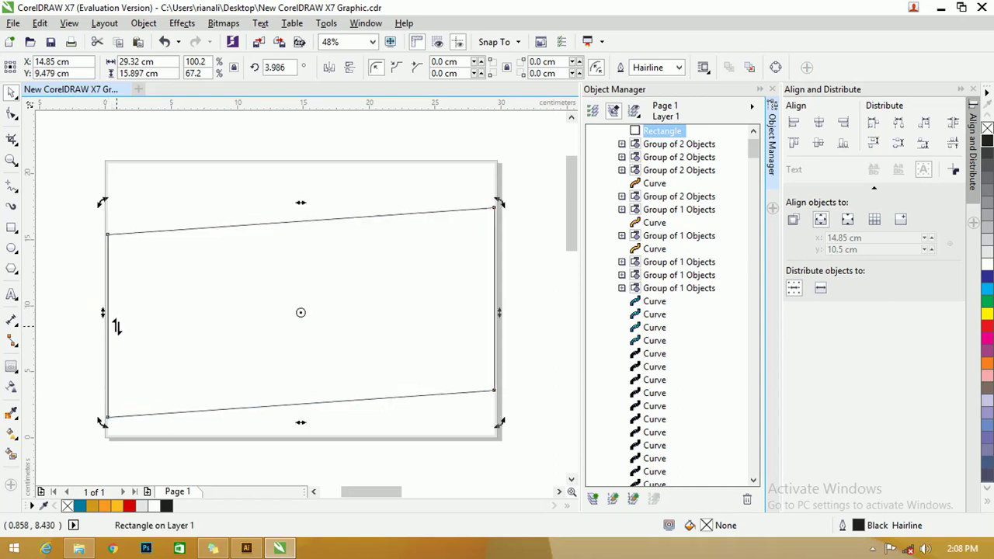
Step: Center the slanted shape vertically on the page border rectangle and deselect both
left_click(193, 205, "shift")
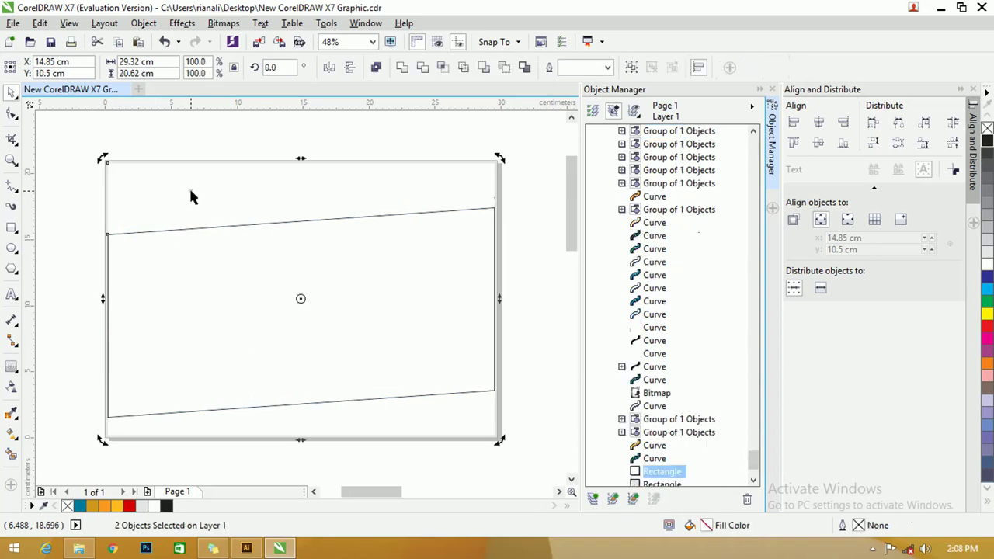
key("e")
left_click(230, 145)
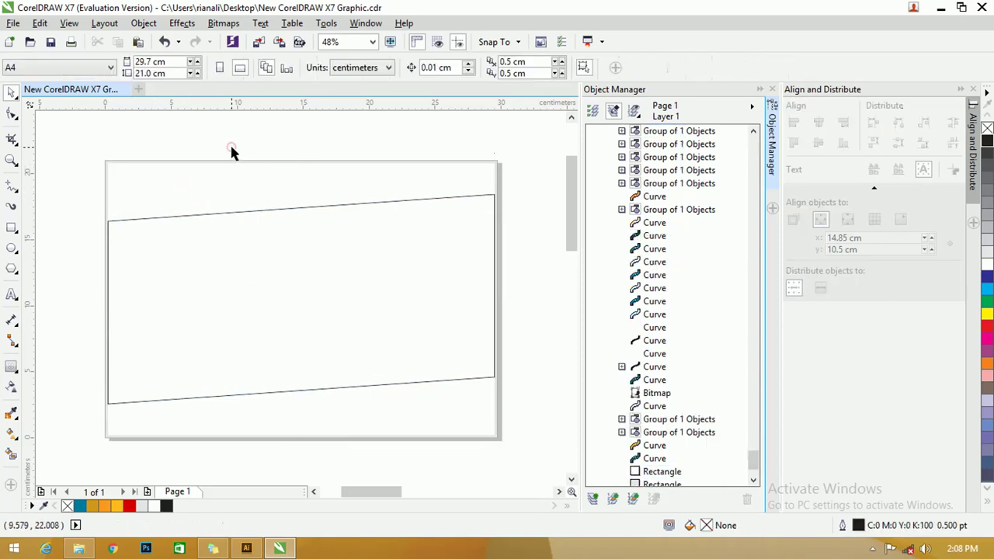
scroll(115, 223, "up", 4)
scroll(109, 225, "down", 3)
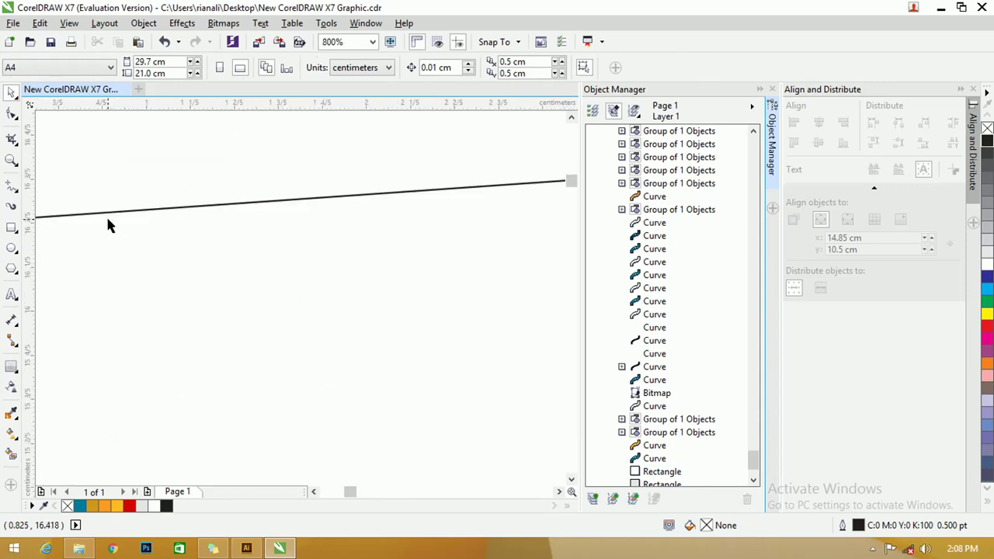
scroll(108, 225, "up", 1)
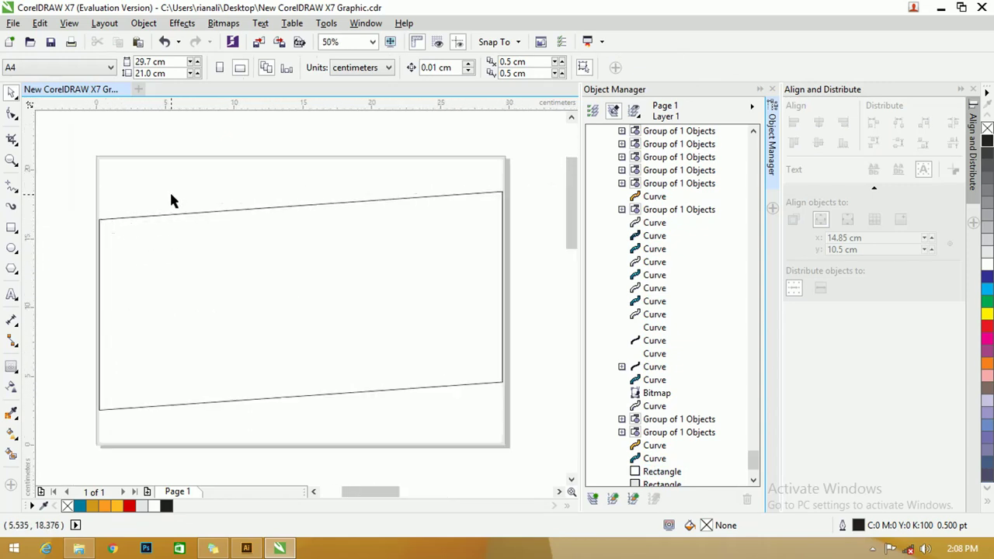
Step: Fill the slanted shape with teal (#007B9D) and remove its outline
left_click(192, 212)
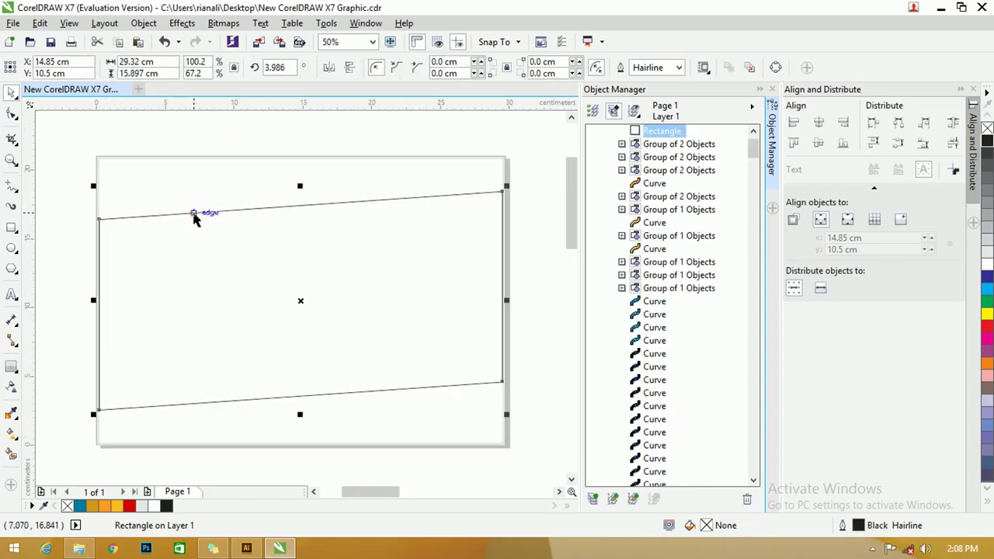
left_click(51, 301)
left_click(99, 239)
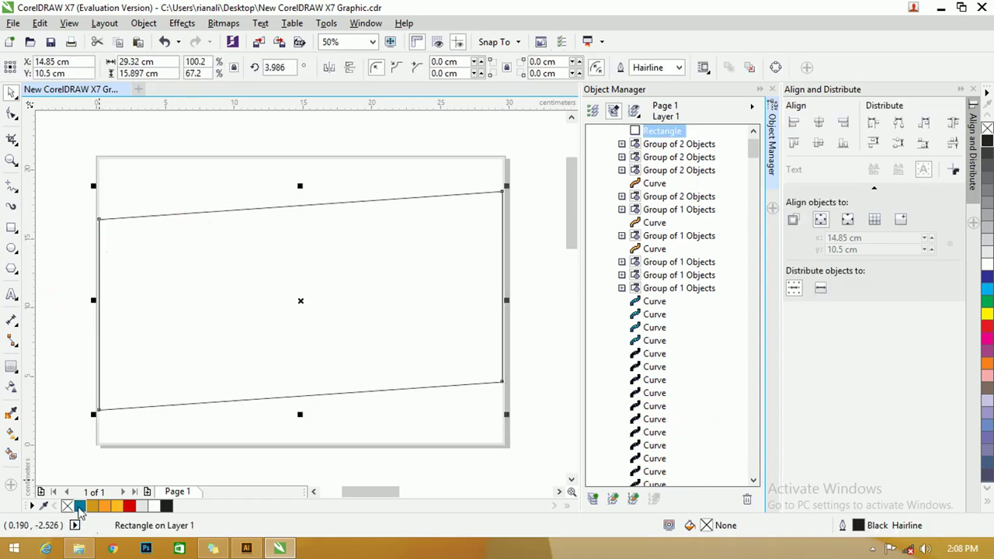
left_click(80, 505)
left_click(67, 270)
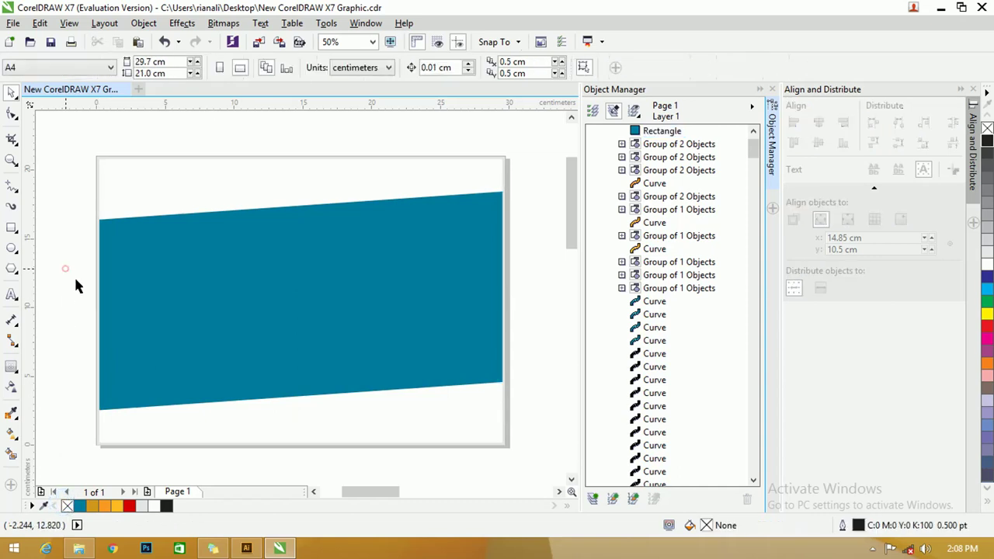
Step: Duplicate the teal slanted shape in place, undo a trial enlargement of the copy, and give the copy no fill and a black hairline outline
left_click(256, 232)
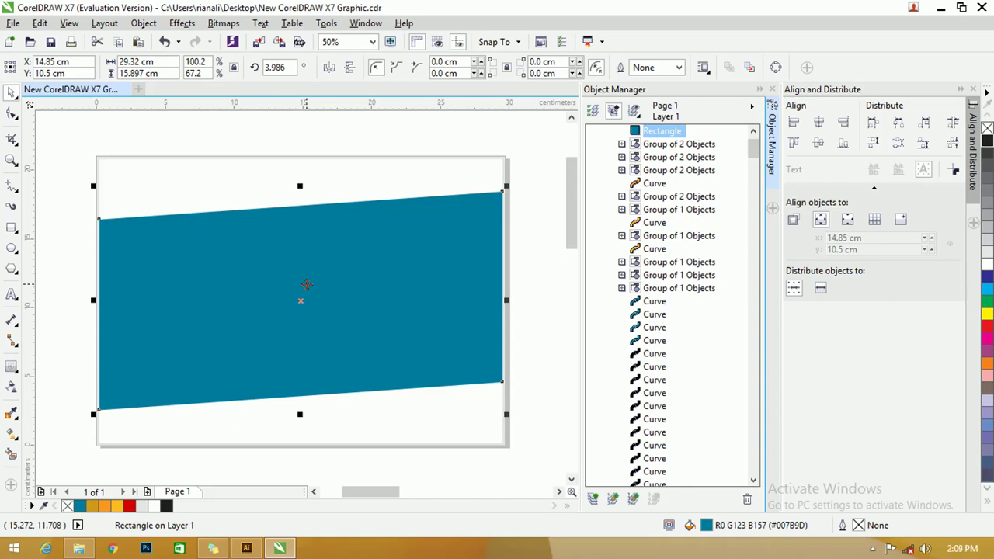
key("ctrl+v")
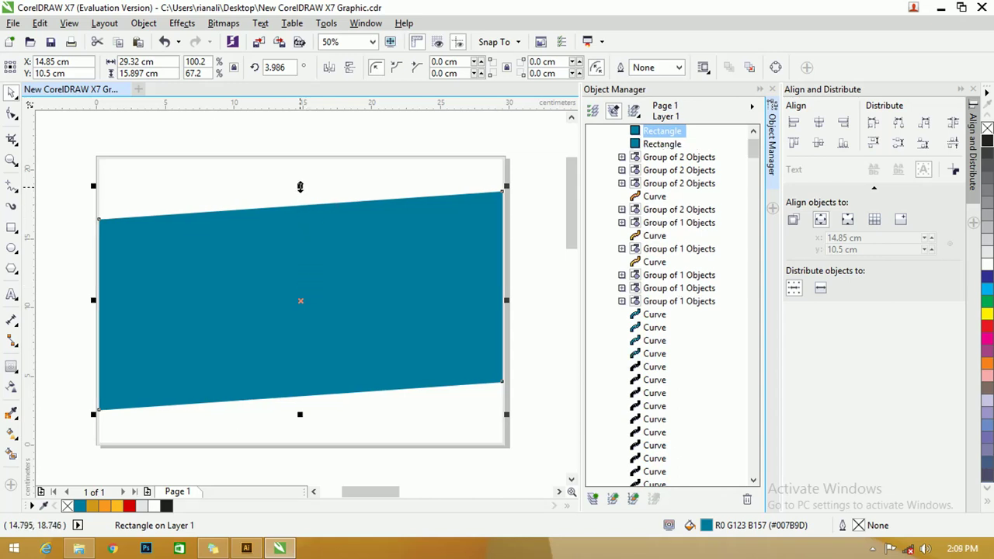
left_click_drag(299, 186, 298, 161)
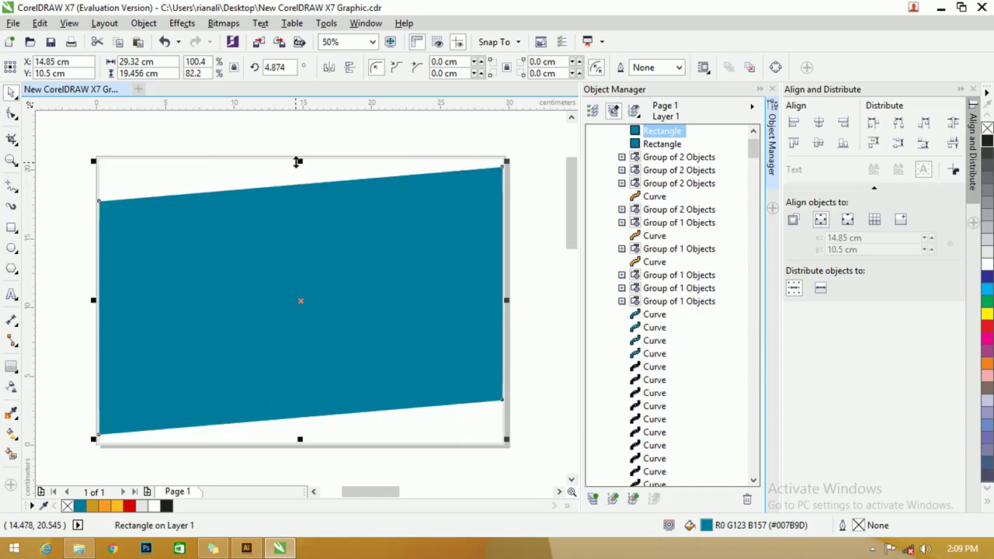
key("ctrl+z")
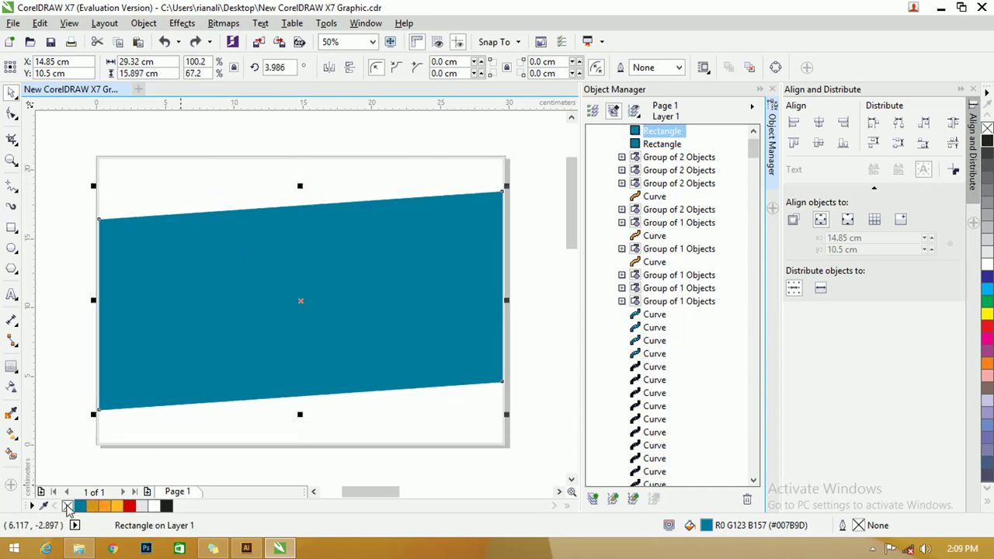
left_click(67, 506)
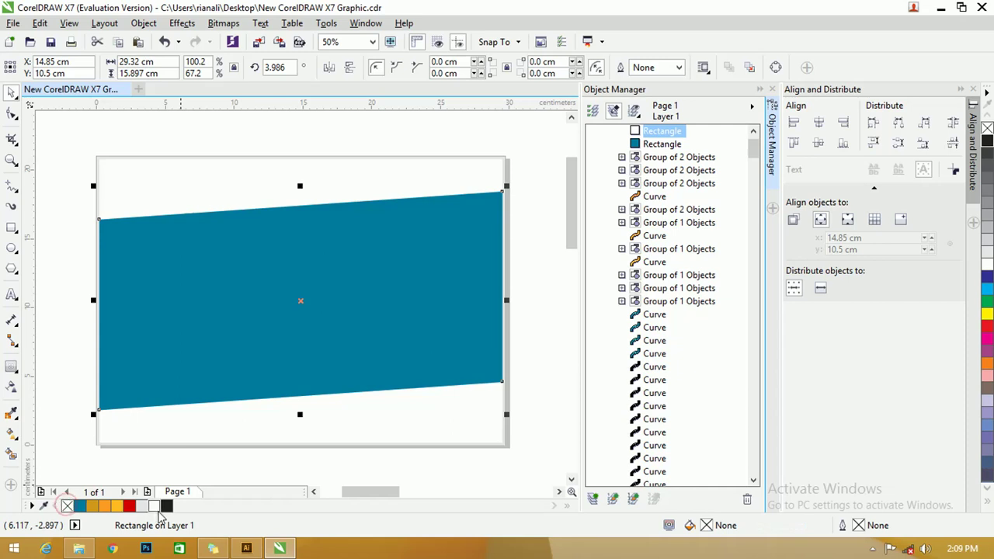
right_click(166, 505)
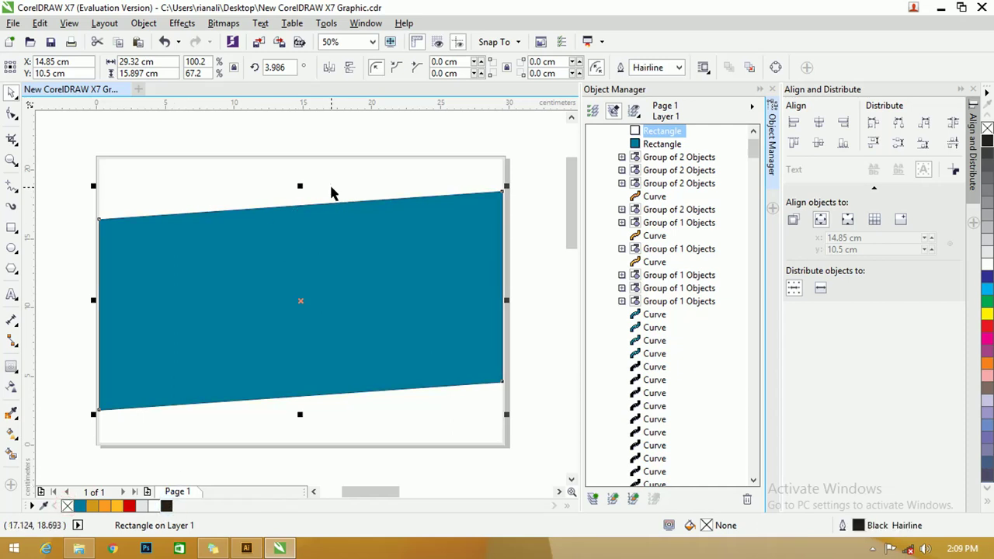
Step: Enlarge the outlined copy symmetrically to about 18.7 cm overall height, and skew it vertically so its left side sits lower
left_click_drag(302, 187, 300, 168)
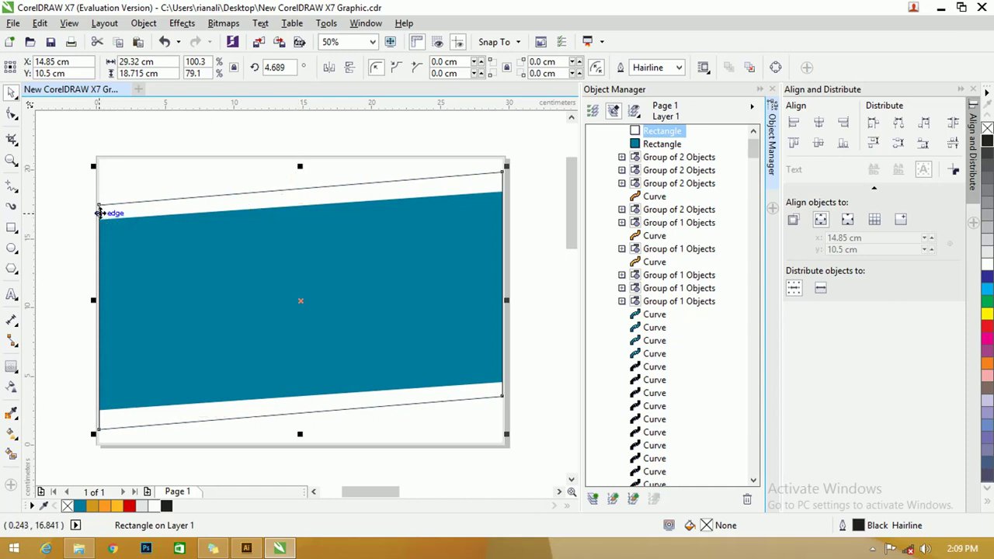
left_click(99, 215)
left_click(98, 217)
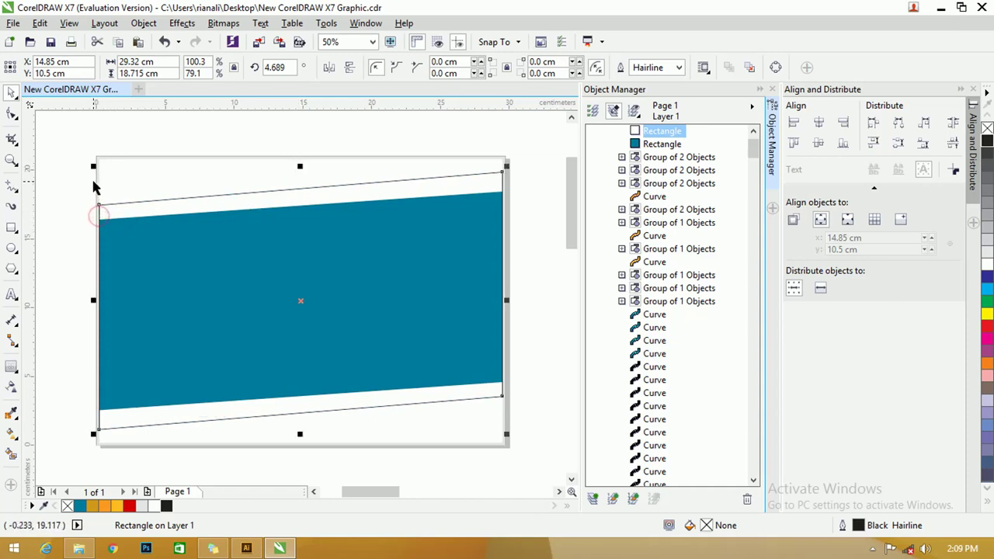
left_click(99, 214)
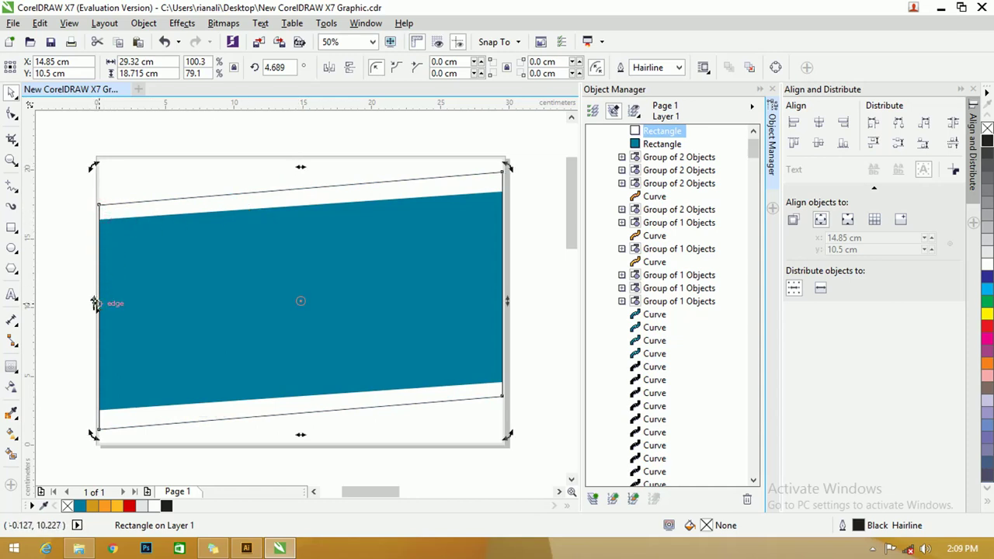
left_click_drag(95, 301, 96, 314)
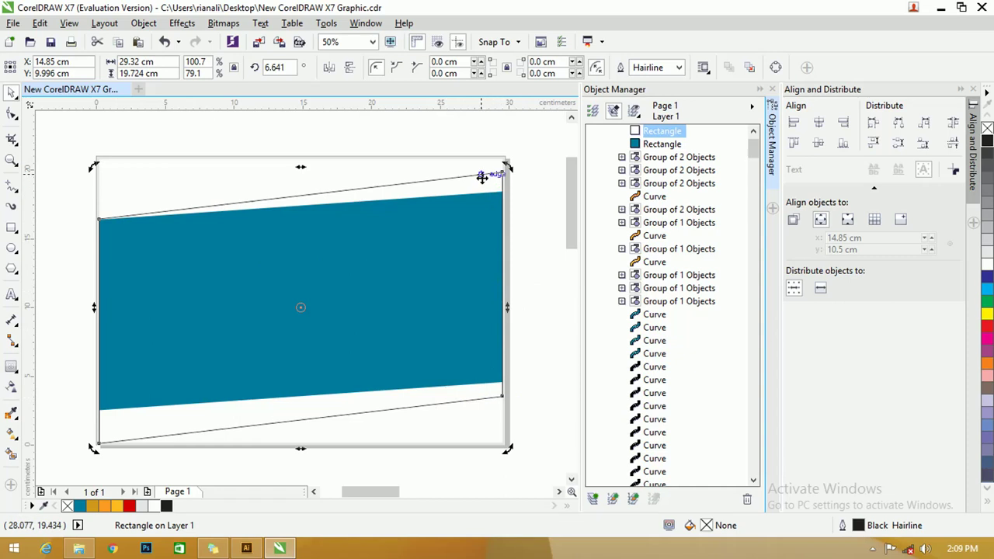
Step: Center the outlined slanted copy vertically on the page border rectangle and deselect both
left_click(443, 170, "shift")
left_click_drag(441, 168, 440, 169)
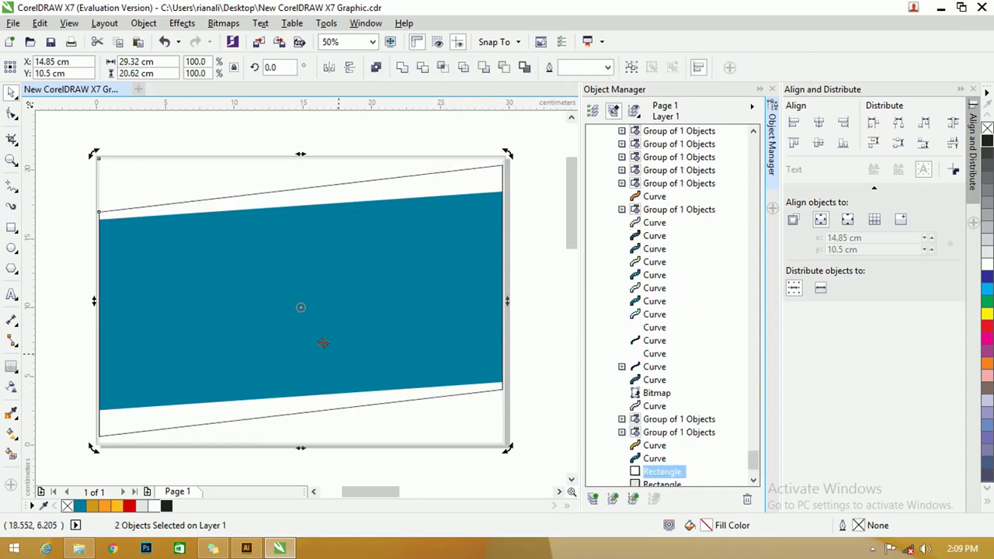
left_click(101, 212)
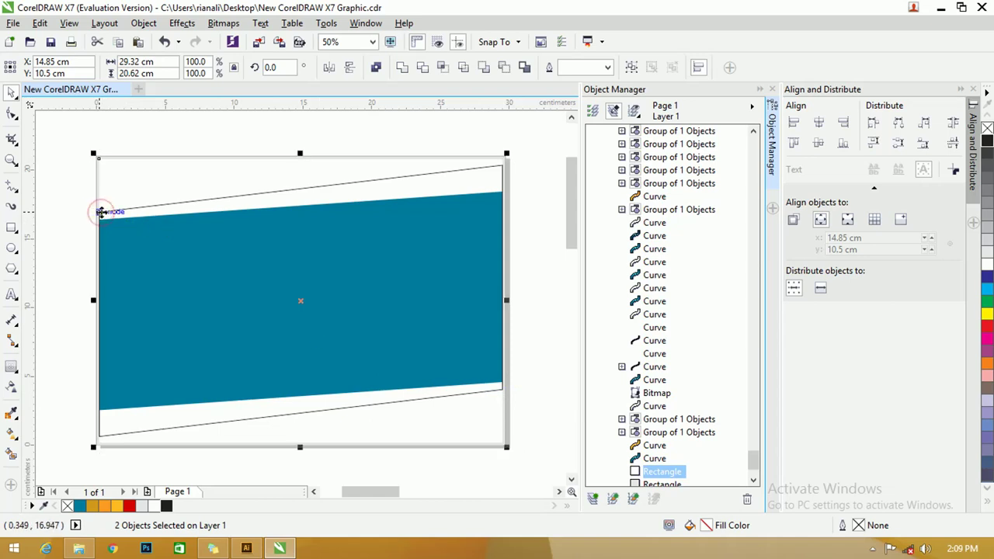
key("shift+F2")
left_click(85, 215)
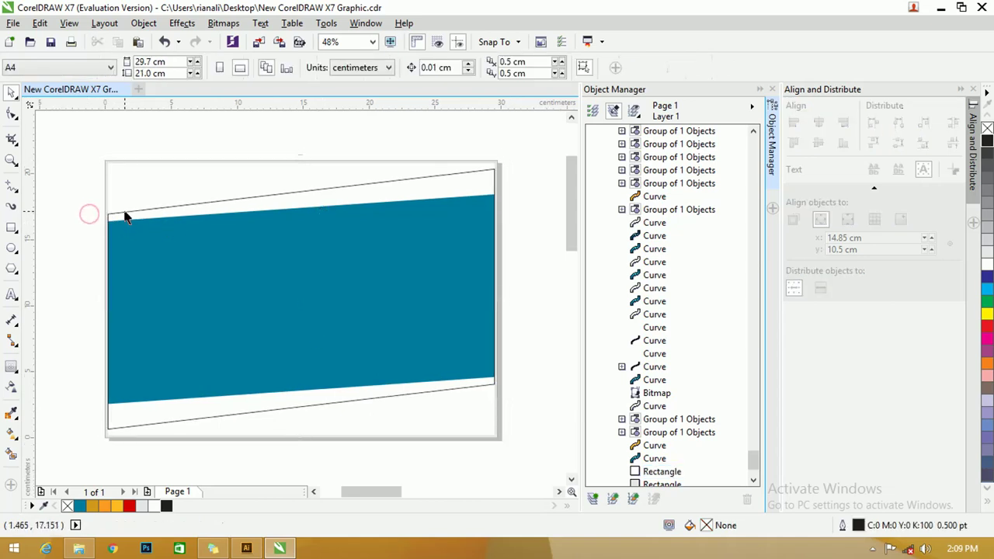
Step: Raise the outlined copy to a center Y of 11.04 cm, and skew its left side further down to about 20.3 cm overall height
left_click(125, 213)
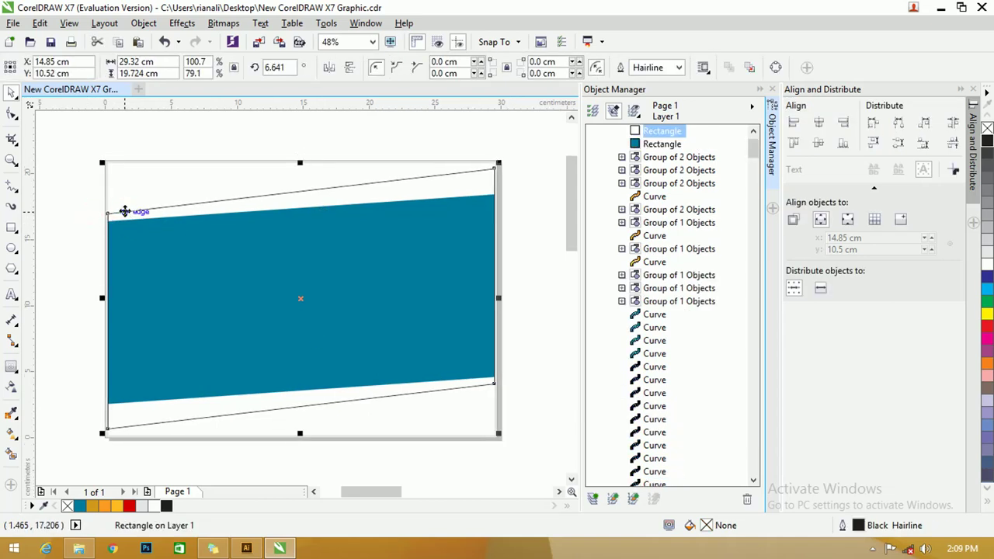
left_click_drag(124, 213, 125, 211)
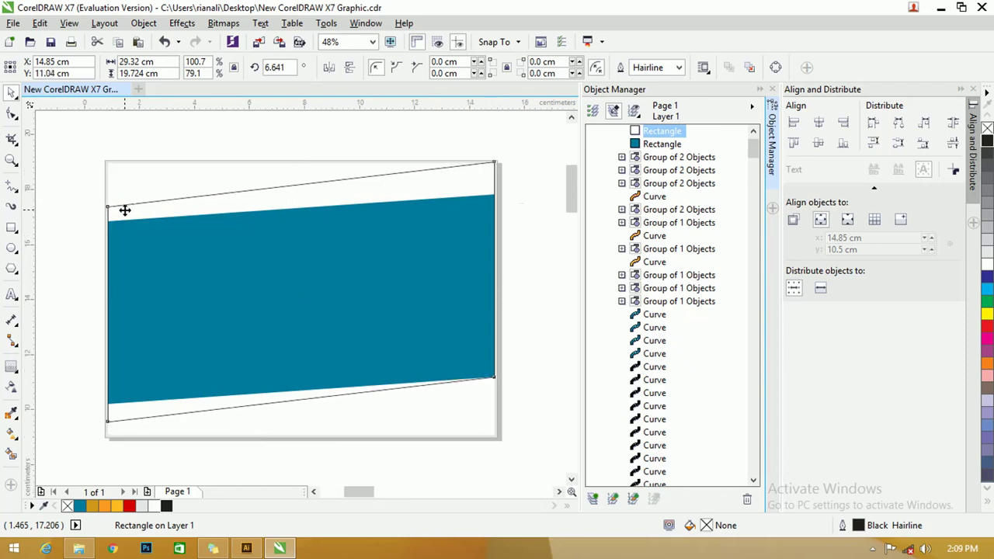
scroll(125, 211, "up", 1)
left_click(109, 211)
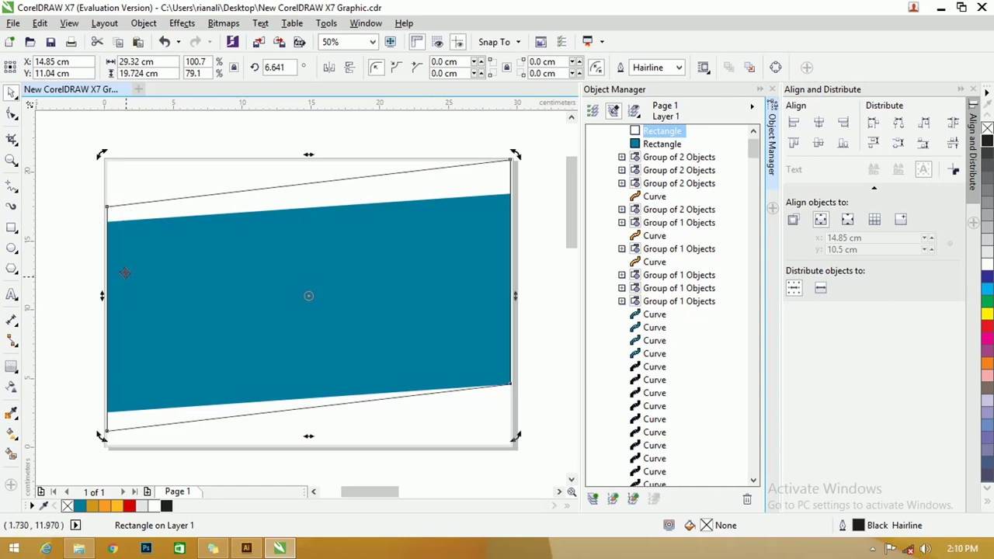
left_click(108, 216)
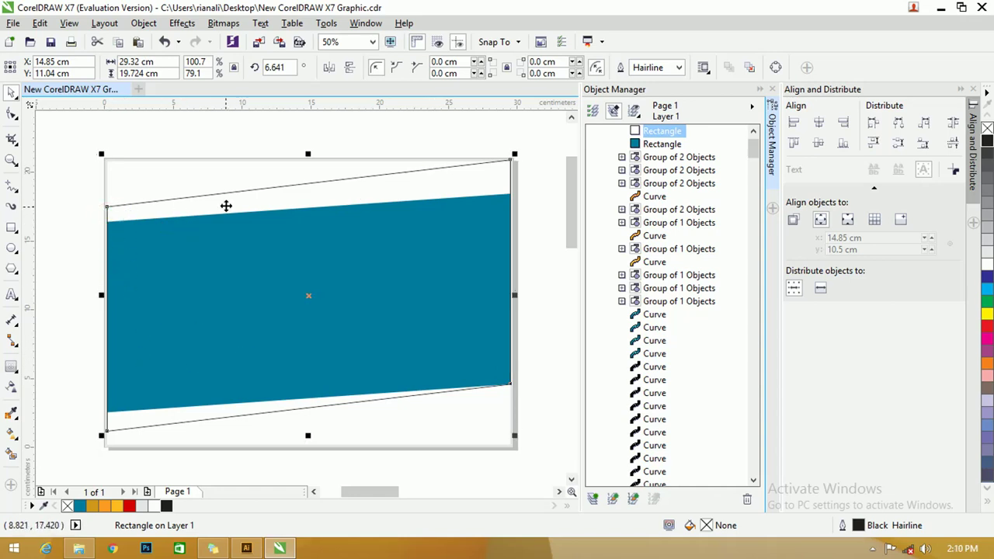
left_click(11, 113)
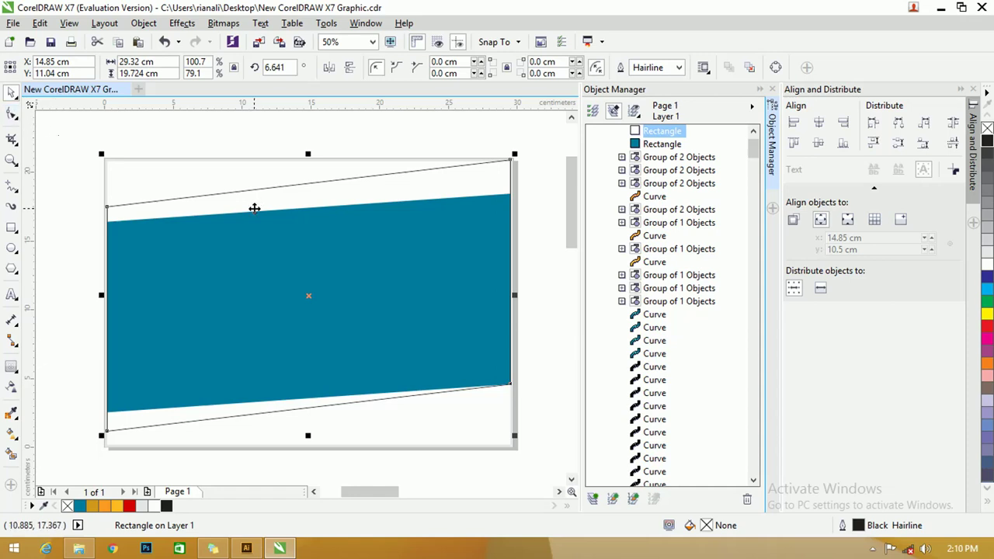
left_click(107, 213)
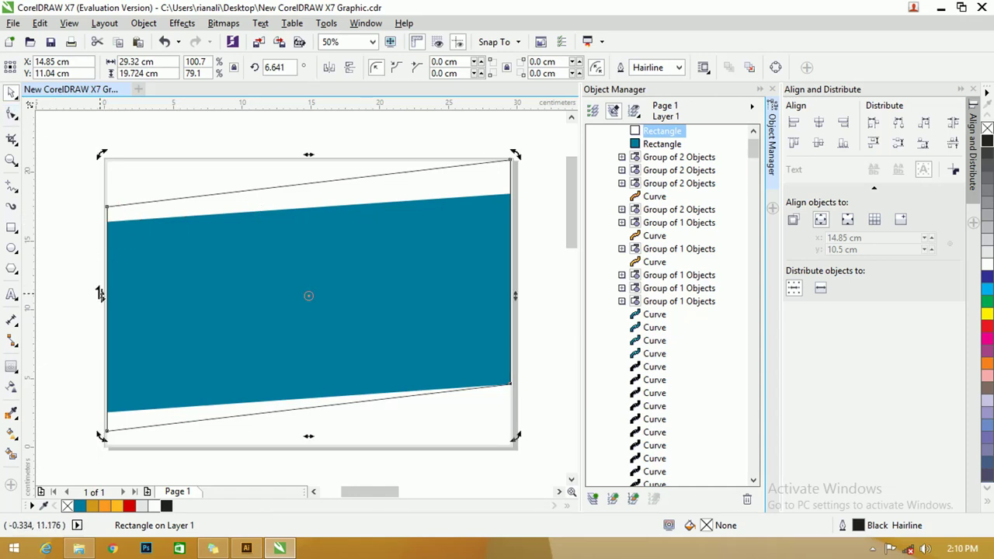
left_click_drag(99, 294, 101, 301)
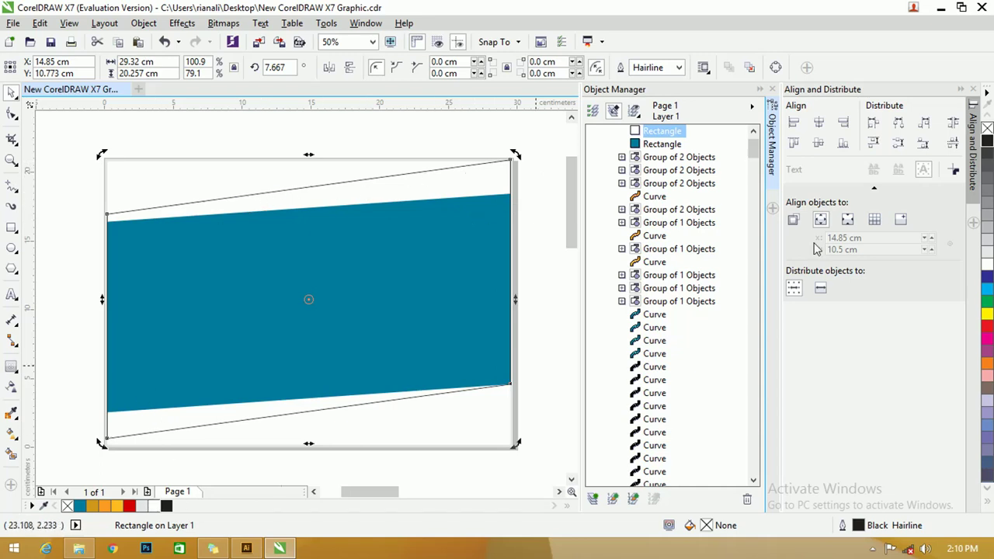
left_click(986, 226)
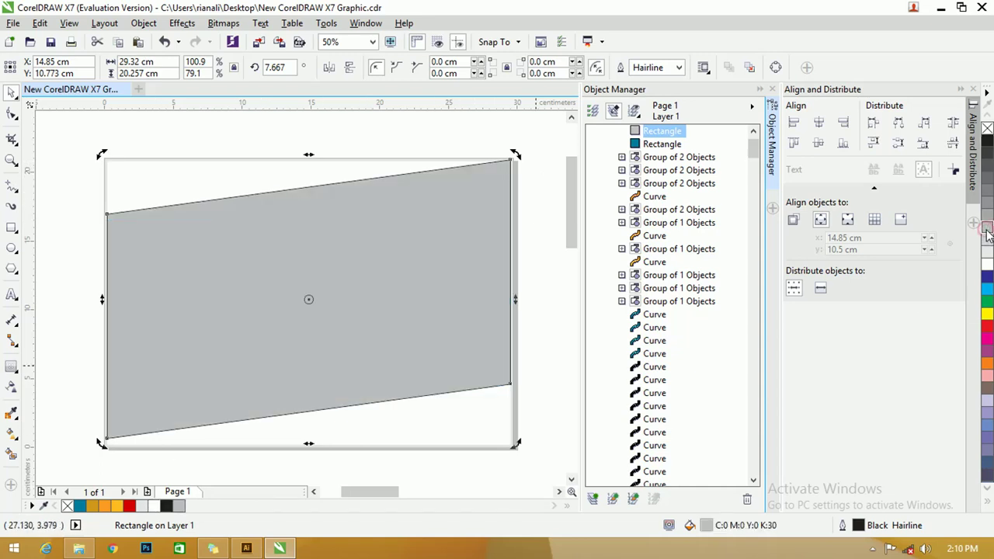
key("ctrl+z")
left_click(534, 178)
left_click(468, 208)
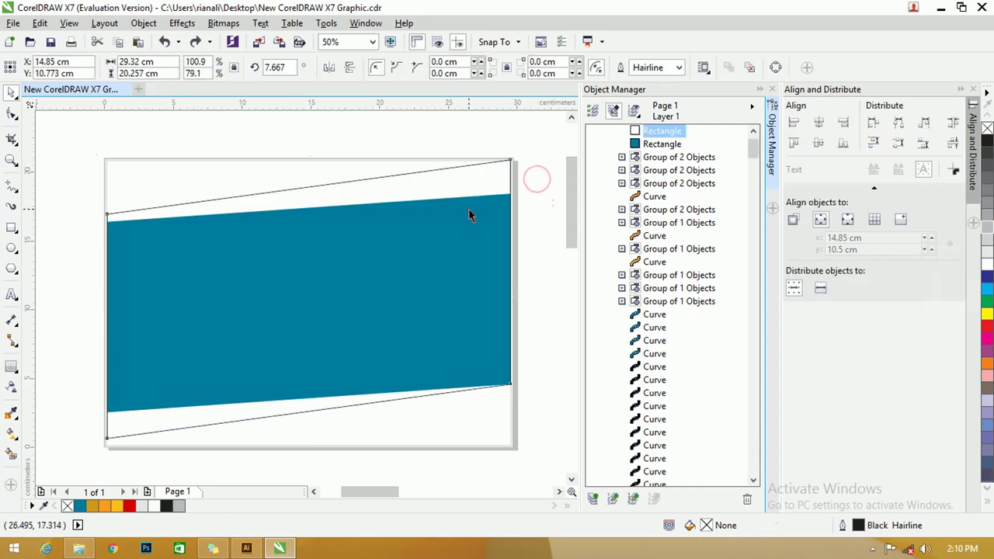
left_click(53, 189)
left_click_drag(62, 200, 531, 405)
left_click_drag(78, 178, 550, 415)
Step: Send the outlined slanted copy two positions back in the stacking order, behind the teal shape
left_click(347, 301)
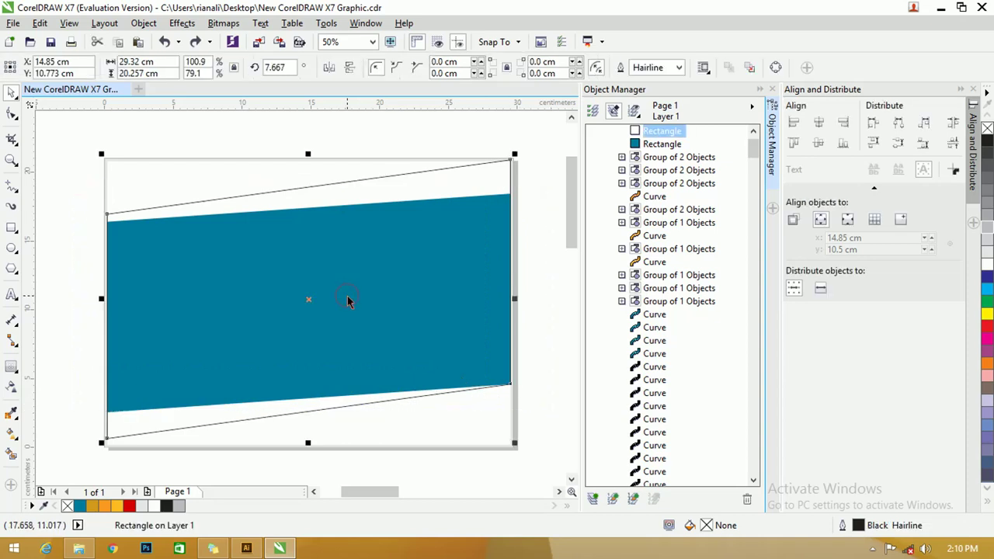
left_click_drag(347, 300, 323, 295)
key("ctrl+Page_Down")
key("ctrl+Page_Down")
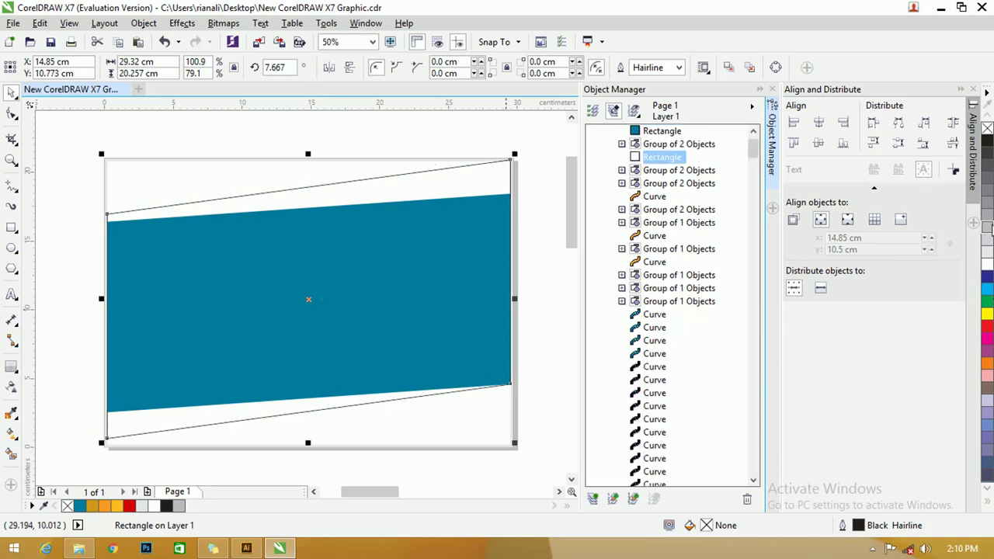
Step: Give the rear slanted shape a 40% black fill with no outline, and lighten its fill to 20% black
left_click(987, 216)
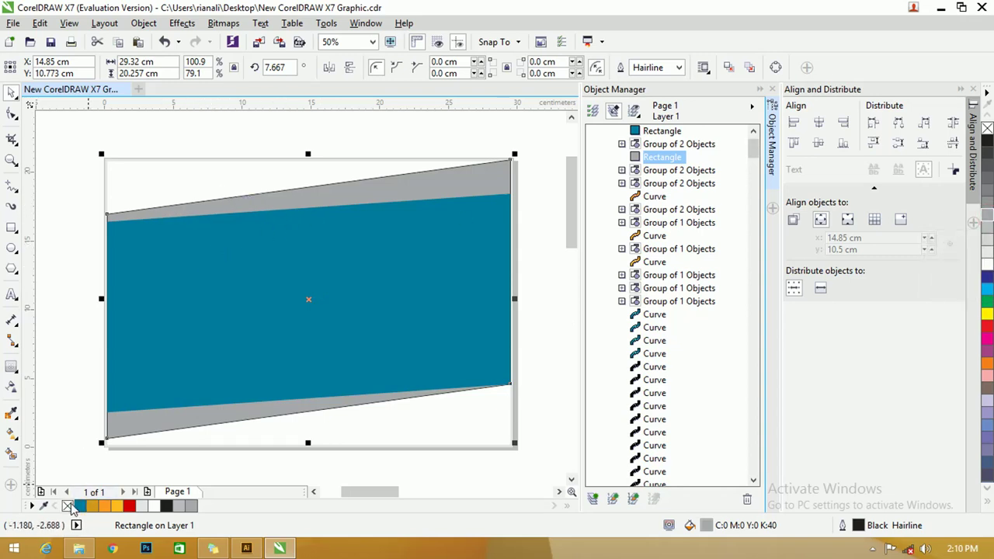
left_click(59, 339)
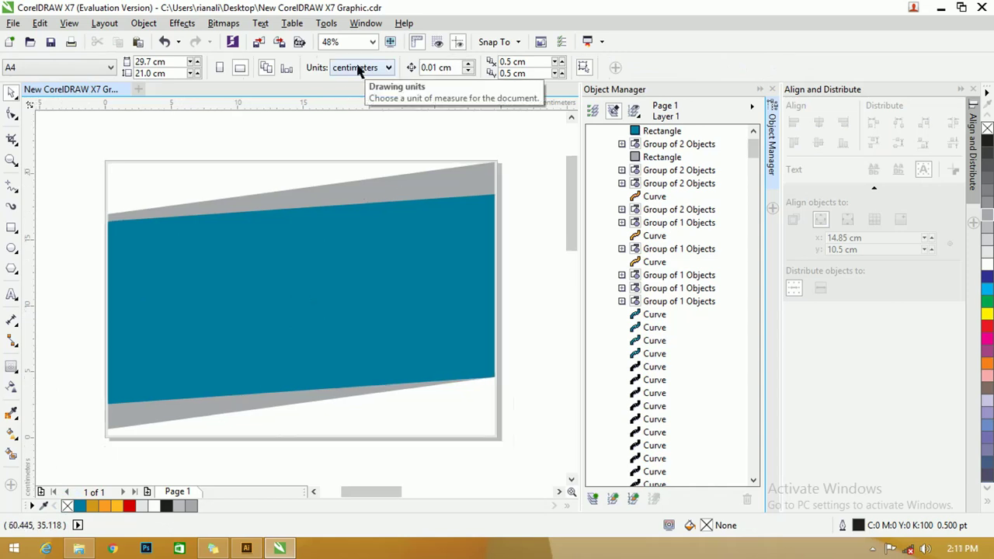
left_click(395, 186)
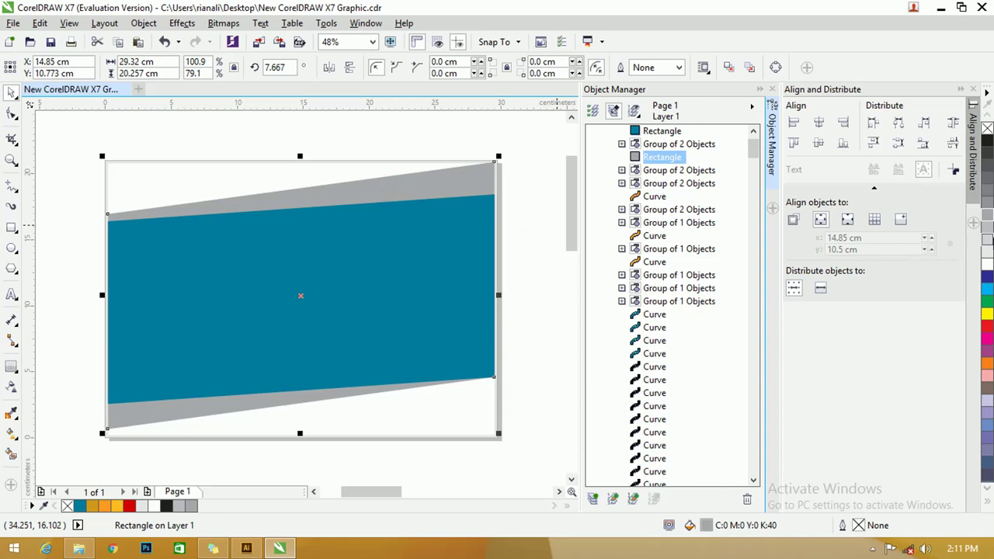
left_click(990, 237)
left_click(990, 244)
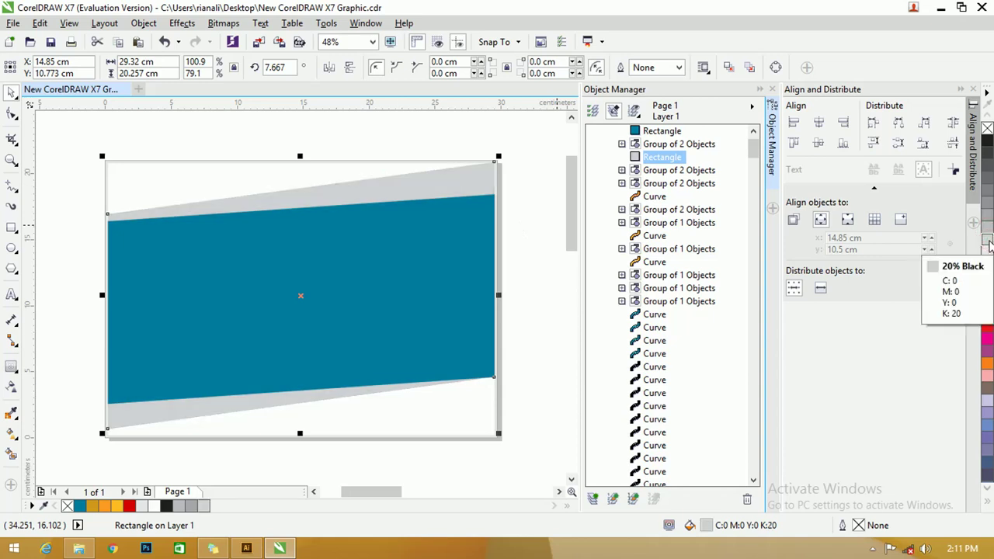
Step: Set the rear slanted shape's fill to 30% black and duplicate it in place at the front
left_click(989, 232)
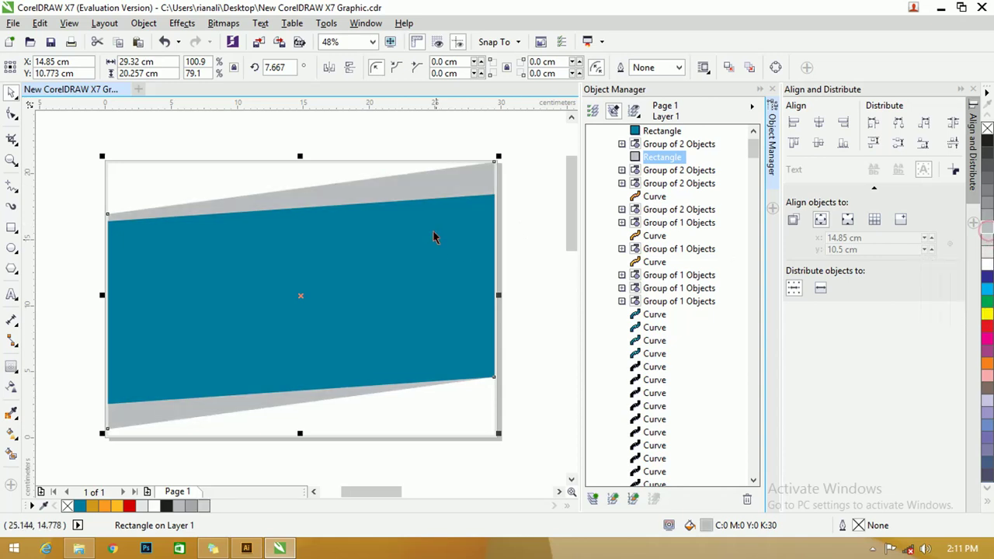
left_click(532, 160)
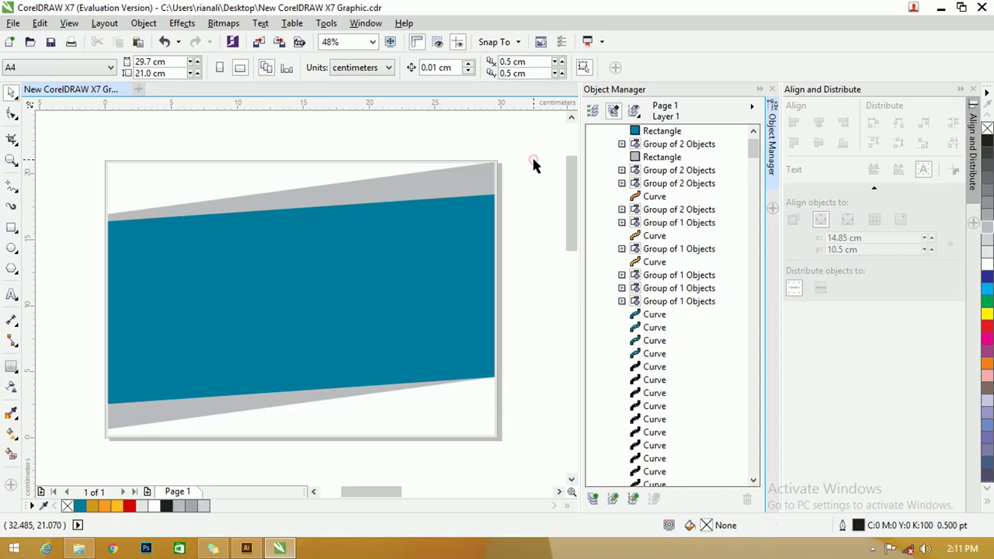
left_click(475, 172)
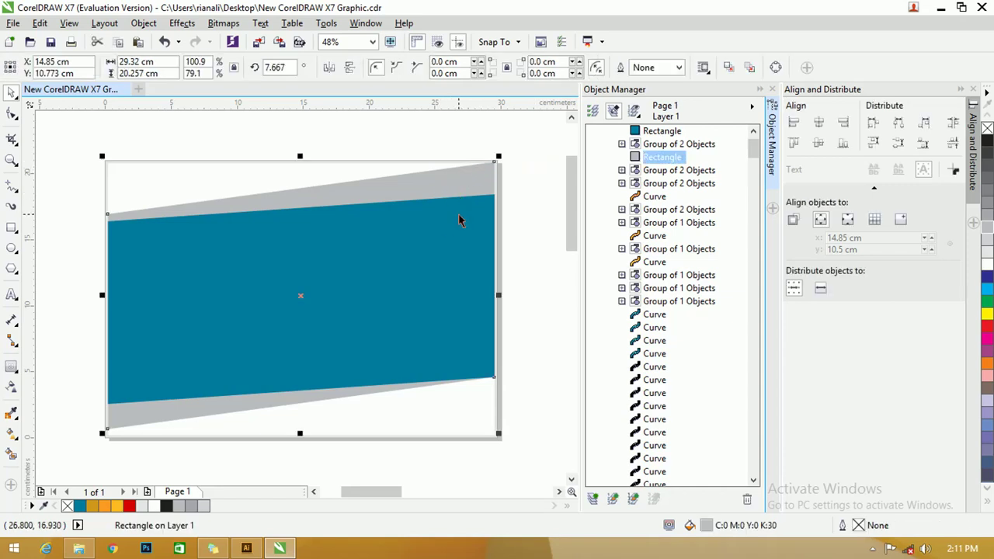
key("ctrl+Home")
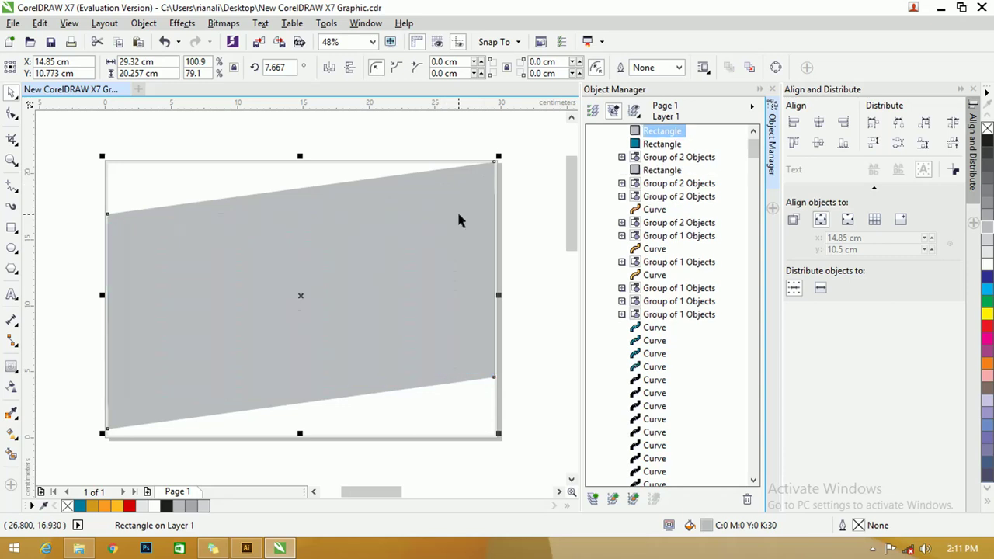
Step: Fill the slanted duplicate with orange #FC9923 and move it back in the stacking order, between the teal and gray shapes
left_click(107, 506)
key("ctrl+Page_Down")
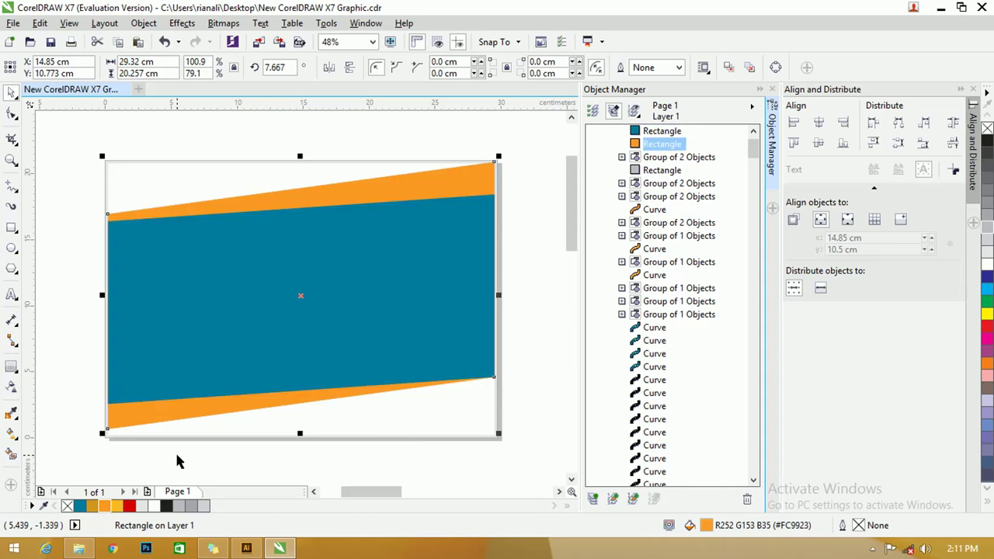
key("ctrl+Page_Down")
key("ctrl+Page_Down")
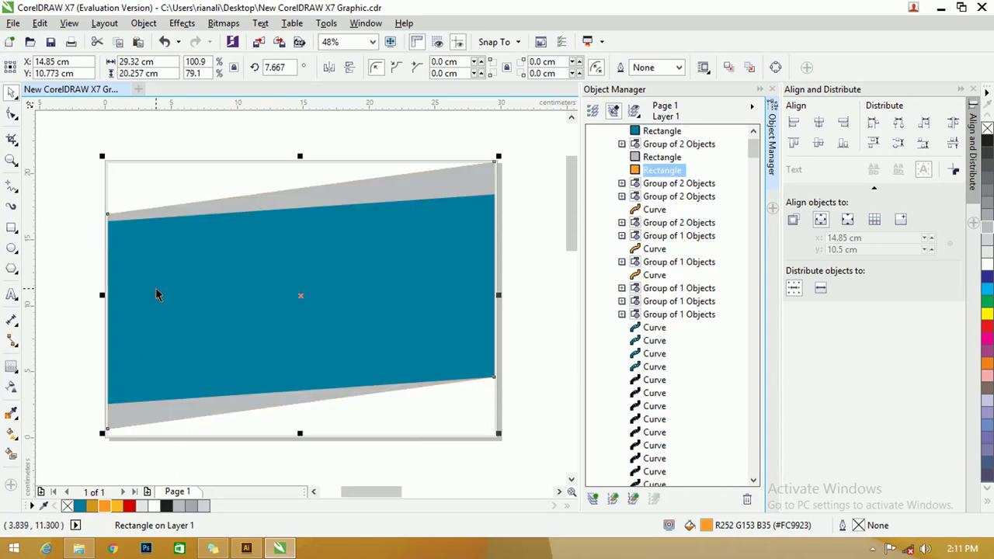
key("ctrl+Page_Up")
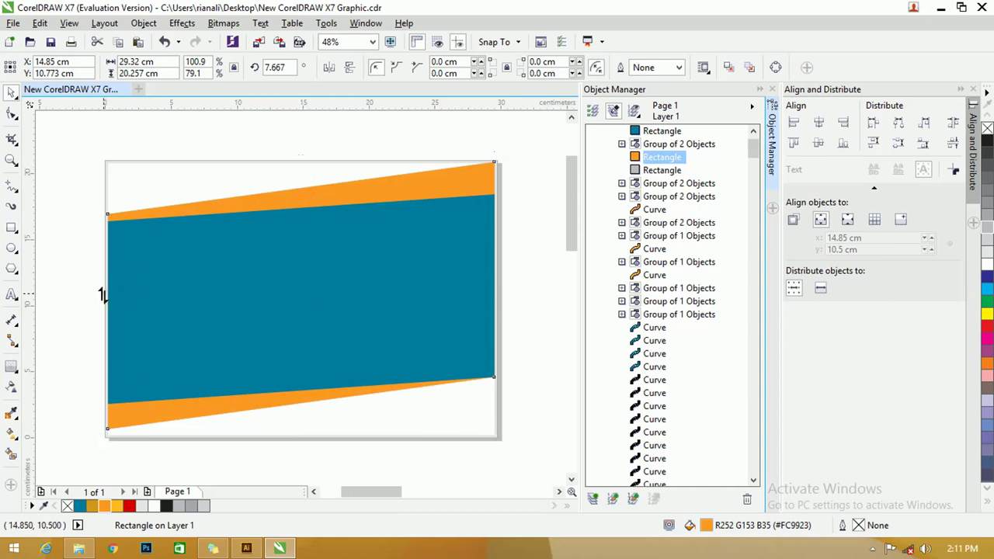
Step: Skew the orange shape's left side down to about 21.5 cm overall height and raise its center Y to about 10.58 cm
left_click_drag(101, 295, 101, 312)
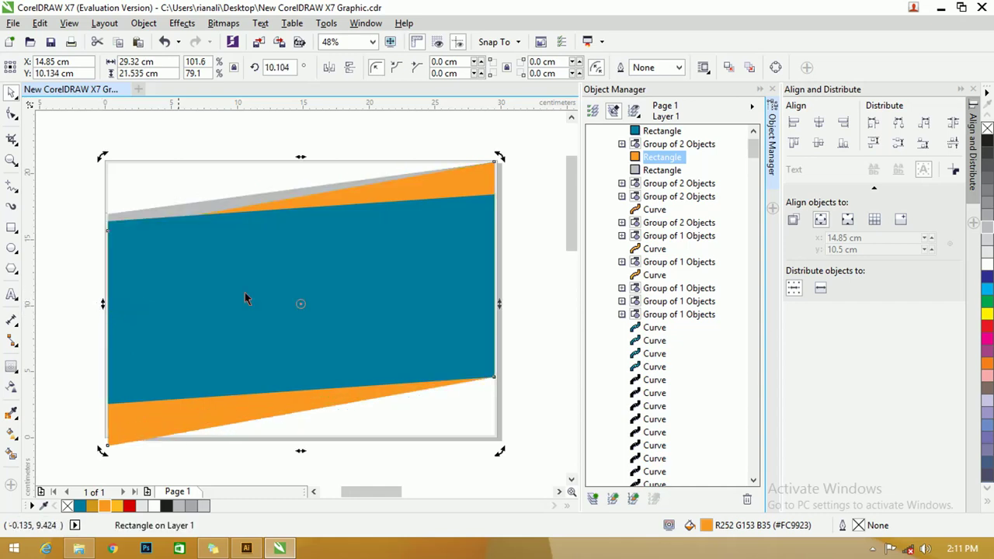
left_click(423, 178)
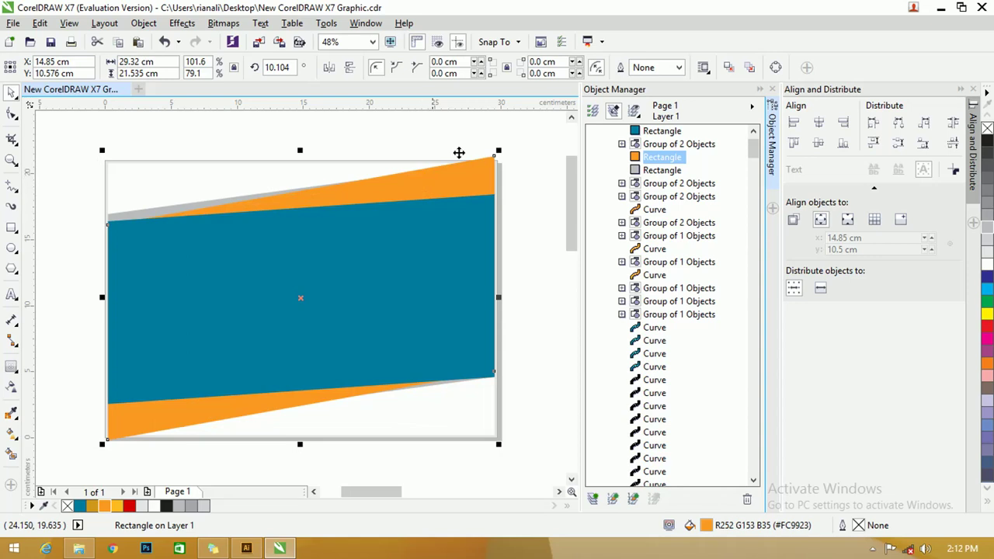
Step: Send the orange shape one position back, behind the gray one, and enlarge it about its center to about 32.18 × 24.3 cm
key("ctrl+Page_Down")
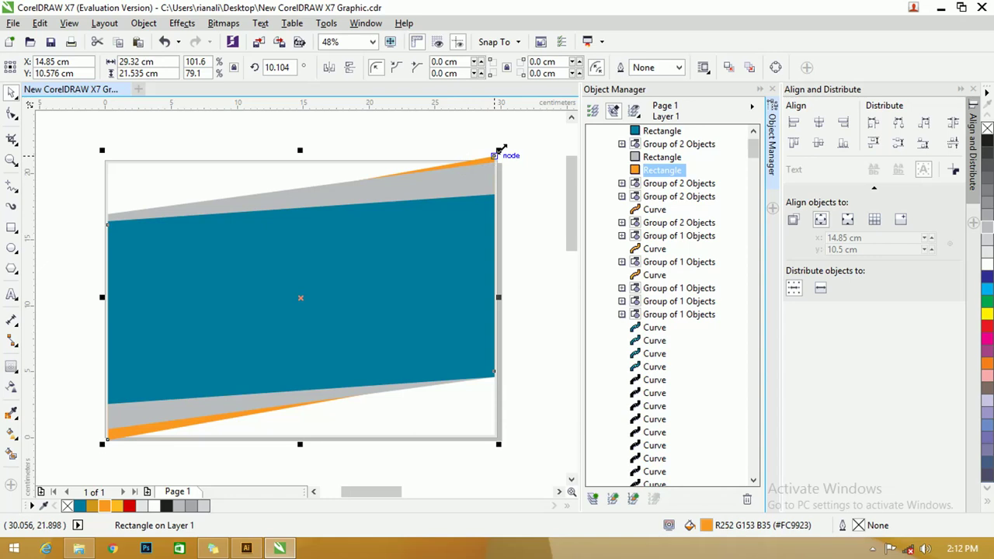
left_click_drag(501, 149, 520, 132)
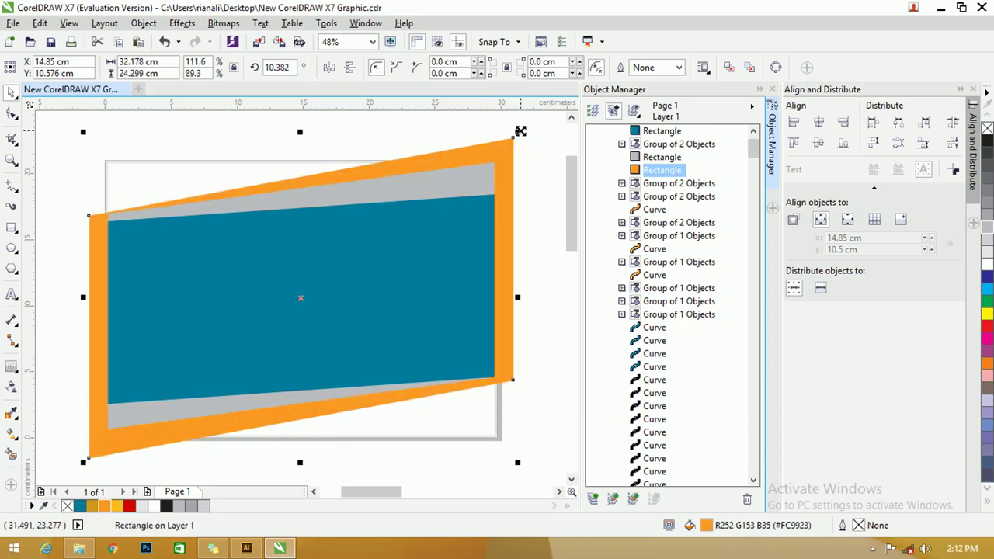
scroll(207, 210, "down", 1)
key("ctrl+a")
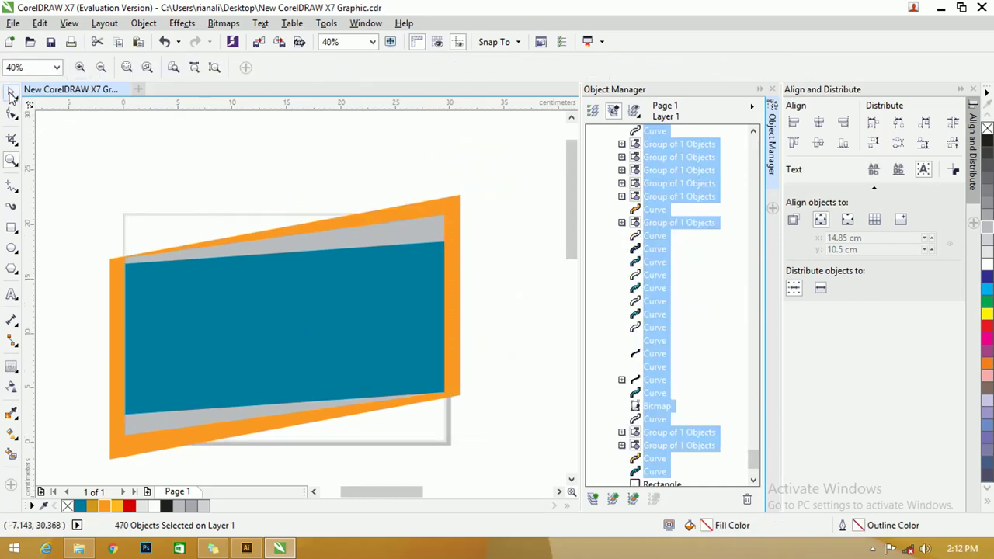
left_click(441, 200)
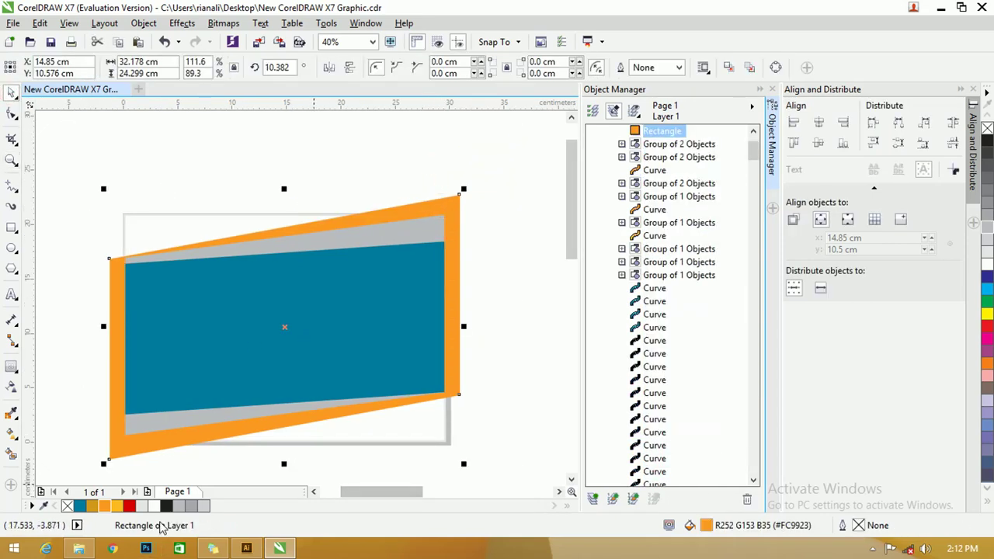
Step: Remove the enlarged orange shape's fill and give it a black hairline outline
left_click(68, 506)
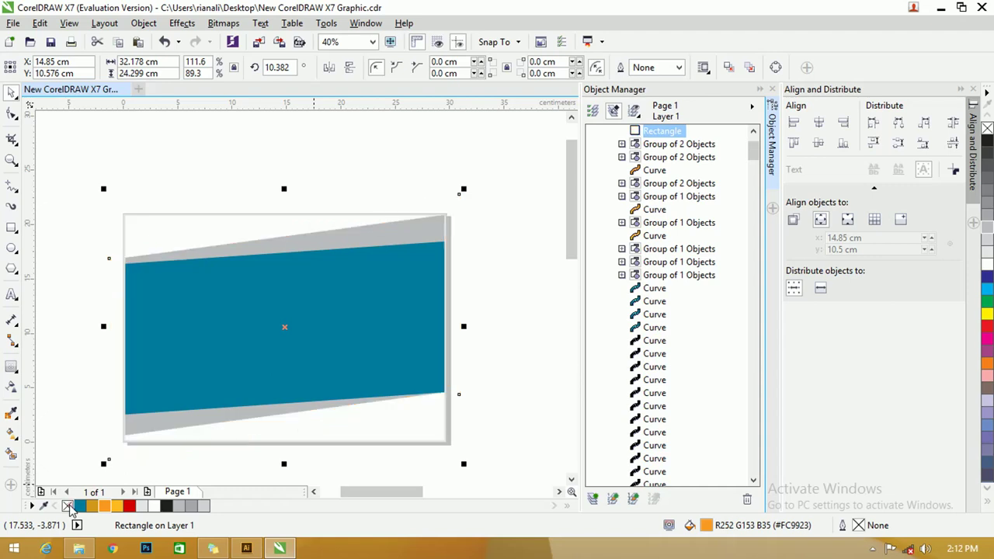
right_click(165, 507)
scroll(362, 232, "up", 2)
scroll(338, 198, "down", 2)
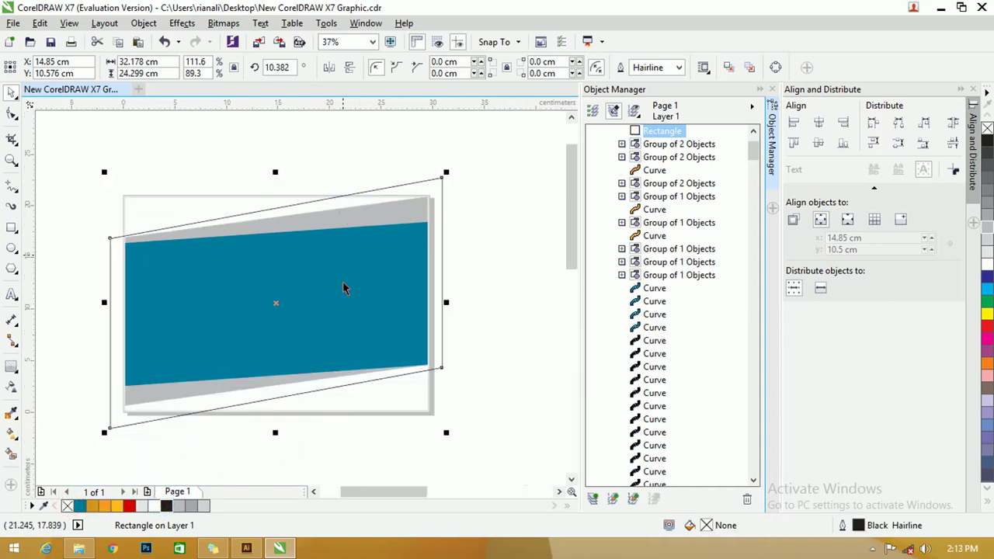
scroll(195, 413, "up", 2)
scroll(195, 401, "down", 2)
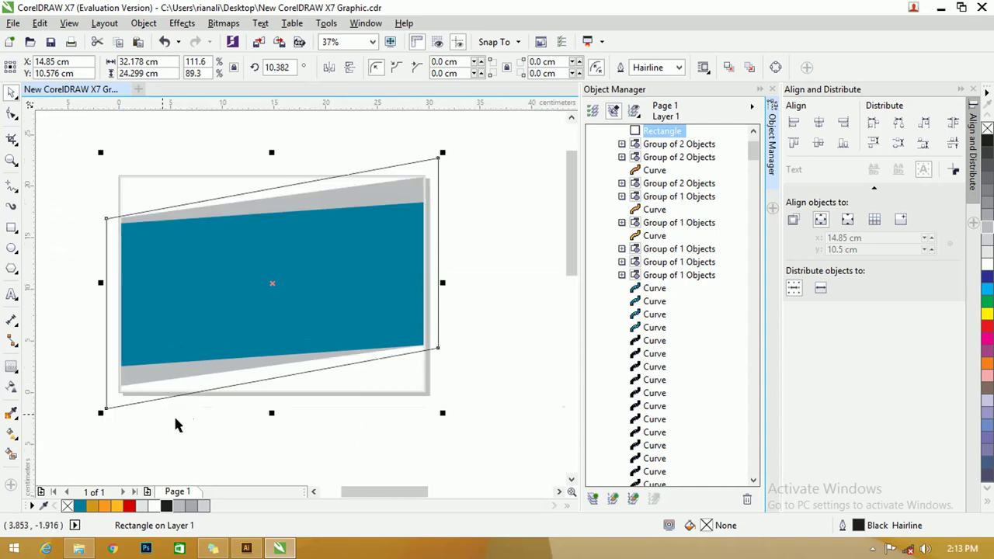
Step: Enlarge the gray slanted shape about its center to about 30.78 × 21.89 cm, past the page edges
key("ctrl+v")
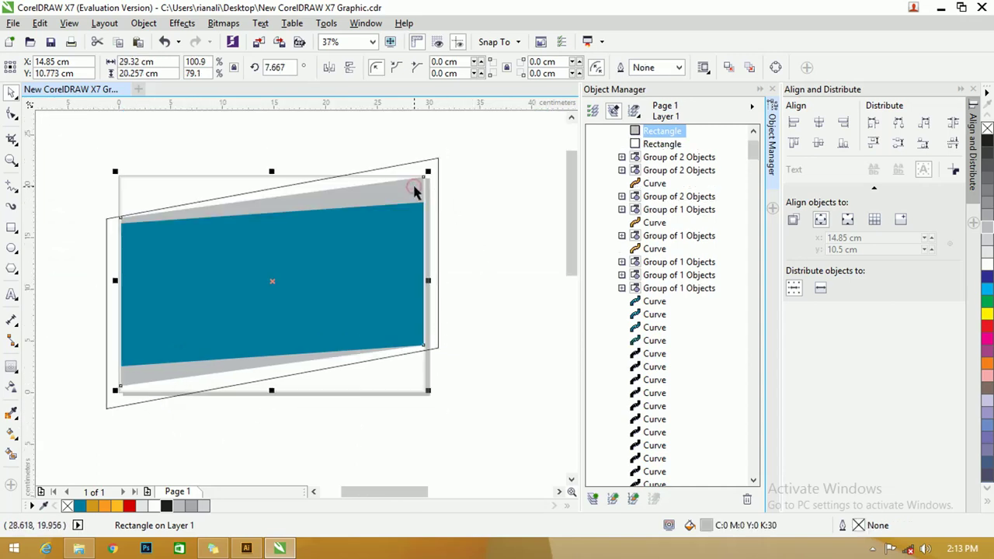
scroll(355, 176, "up", 2)
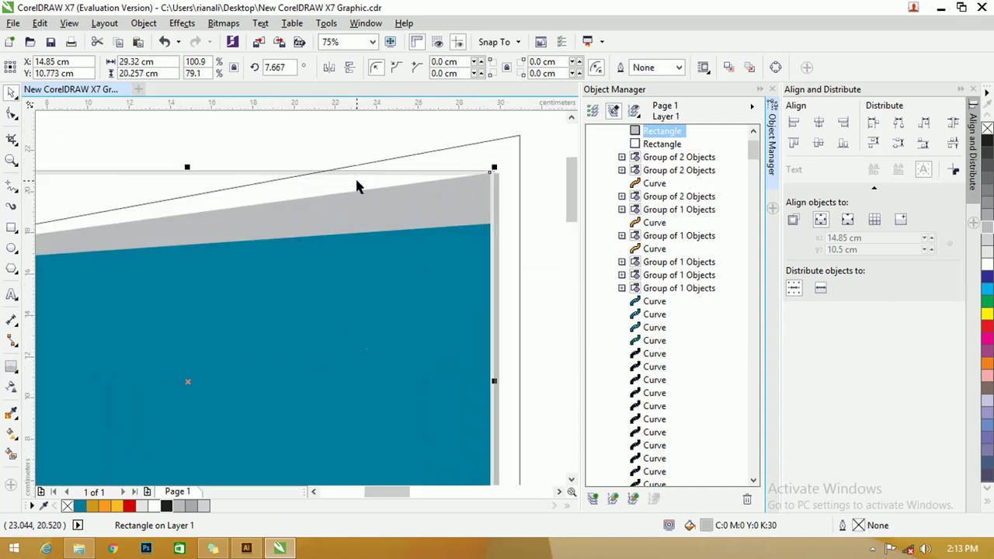
scroll(355, 176, "down", 2)
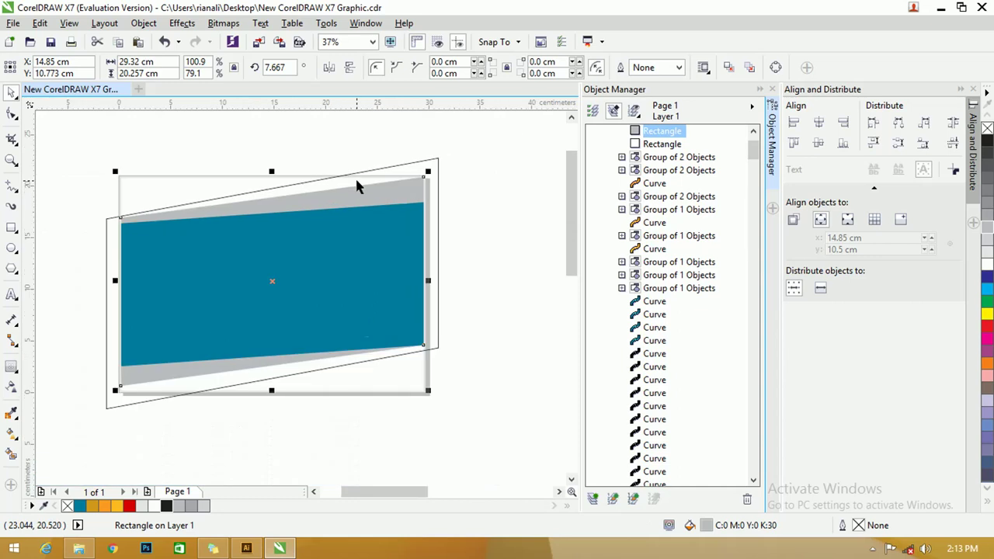
left_click_drag(432, 169, 437, 165)
left_click(418, 166)
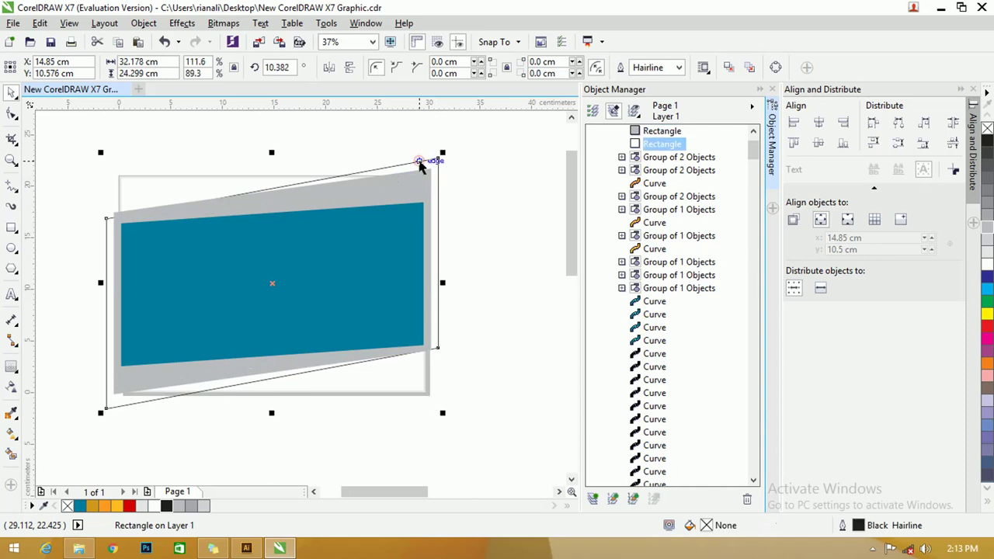
scroll(295, 176, "up", 5)
scroll(295, 180, "down", 5)
Step: Intersect the enlarged gray slanted shape with the page border rectangle
left_click(470, 184)
left_click(414, 177)
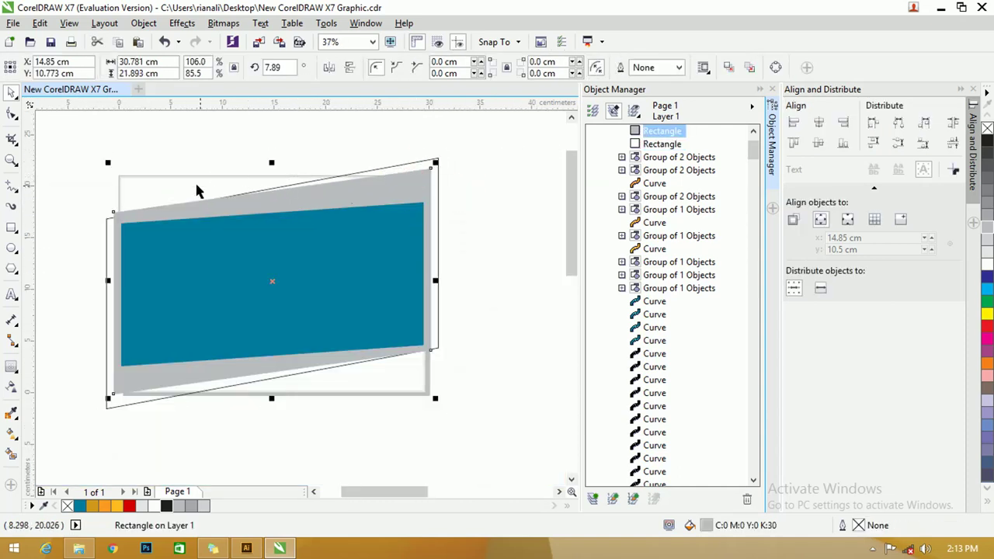
left_click(176, 186, "shift")
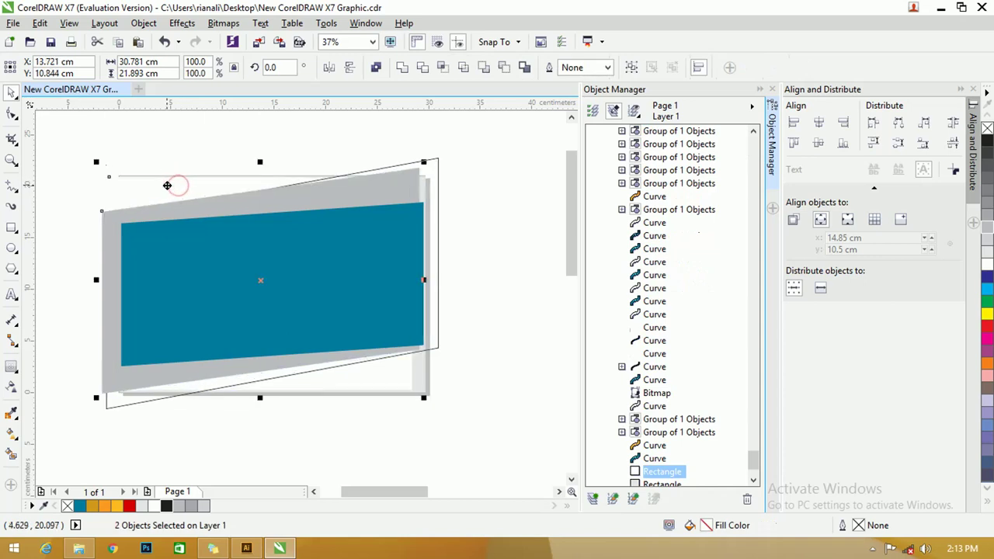
left_click(444, 68)
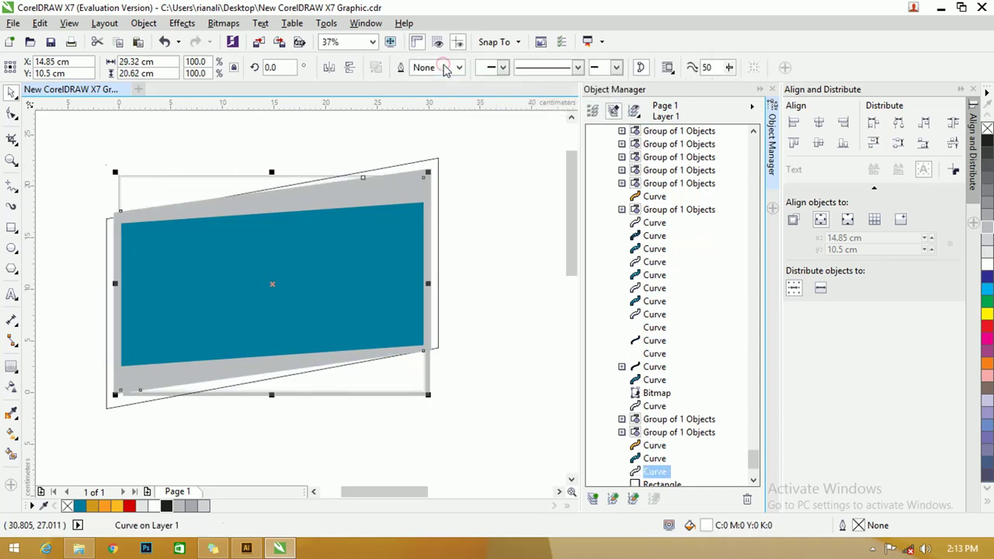
Step: Delete the enlarged gray slanted shape, keeping the intersected curve
left_click(489, 163)
left_click(433, 176)
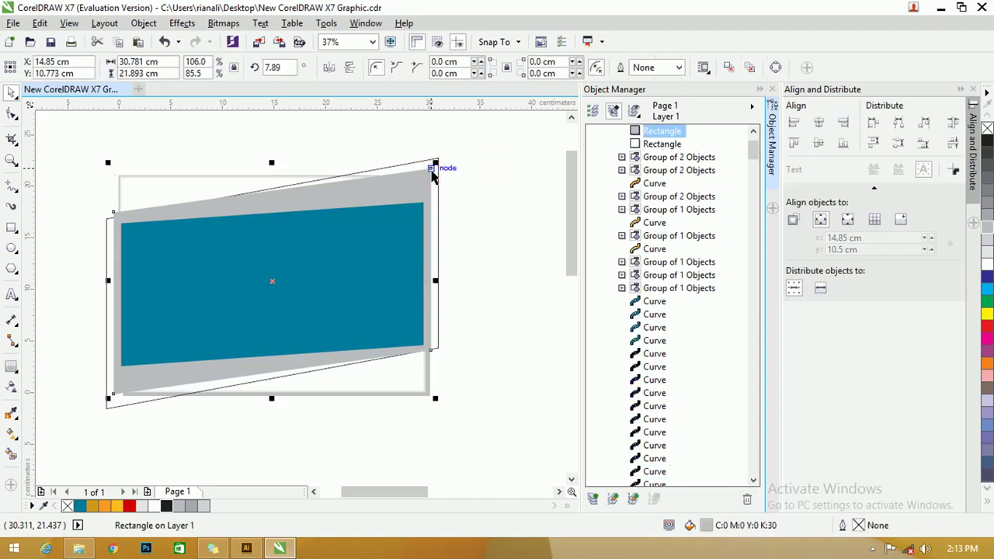
key("Delete")
Step: Send the outlined slanted shape five positions back in the stacking order
left_click(400, 191)
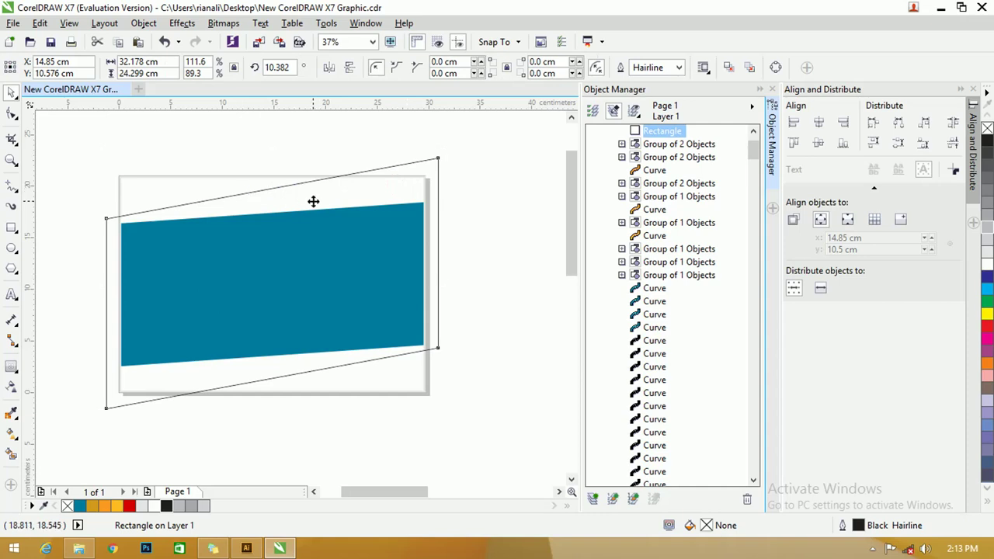
left_click_drag(313, 200, 323, 201)
key("ctrl+z")
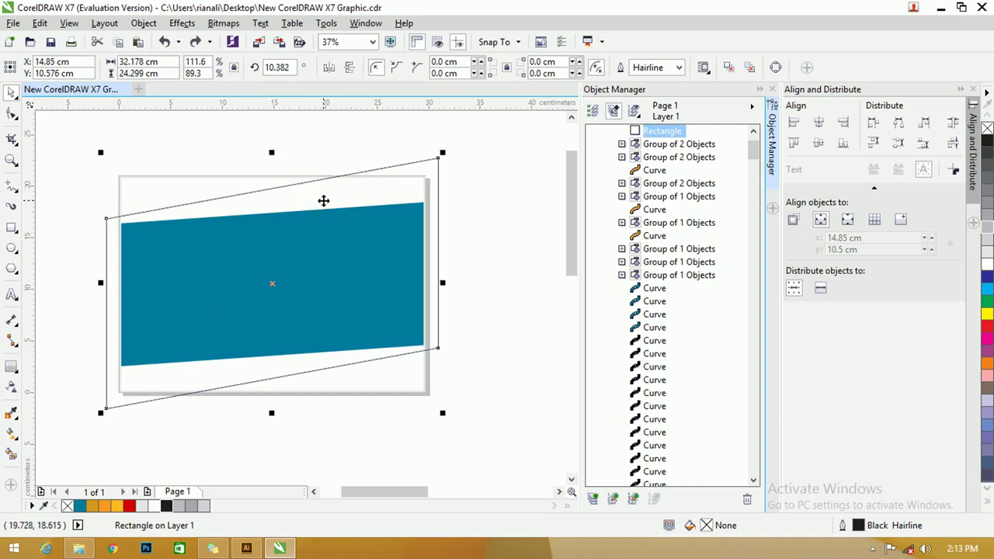
key("ctrl+Page_Down")
key("ctrl+Page_Down")
key("ctrl+Page_Down")
key("ctrl+Page_Down")
key("ctrl+Page_Down")
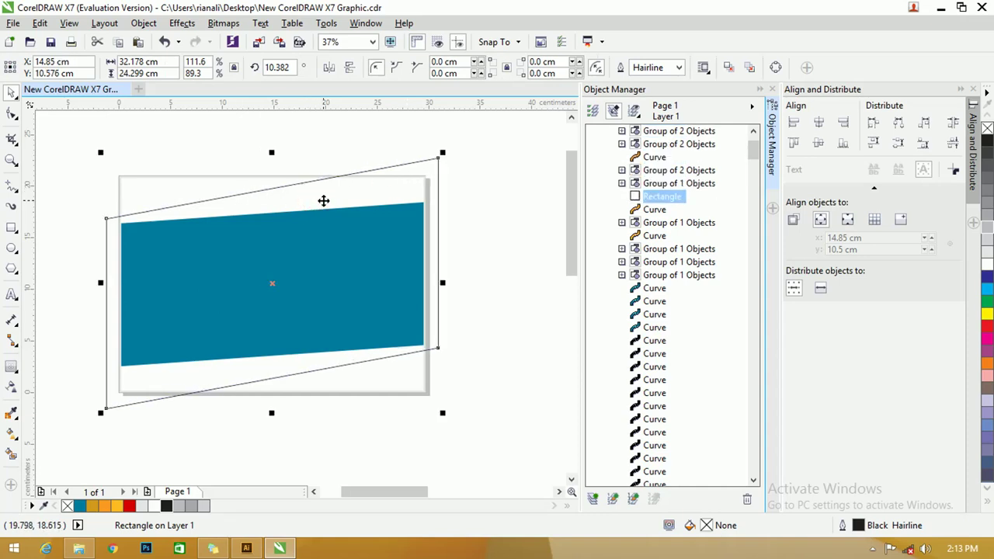
Step: Move the outlined slanted shape down to a center Y of about -1.02 cm, and fill the intersected white curve with 30% black
scroll(323, 200, "down", 2)
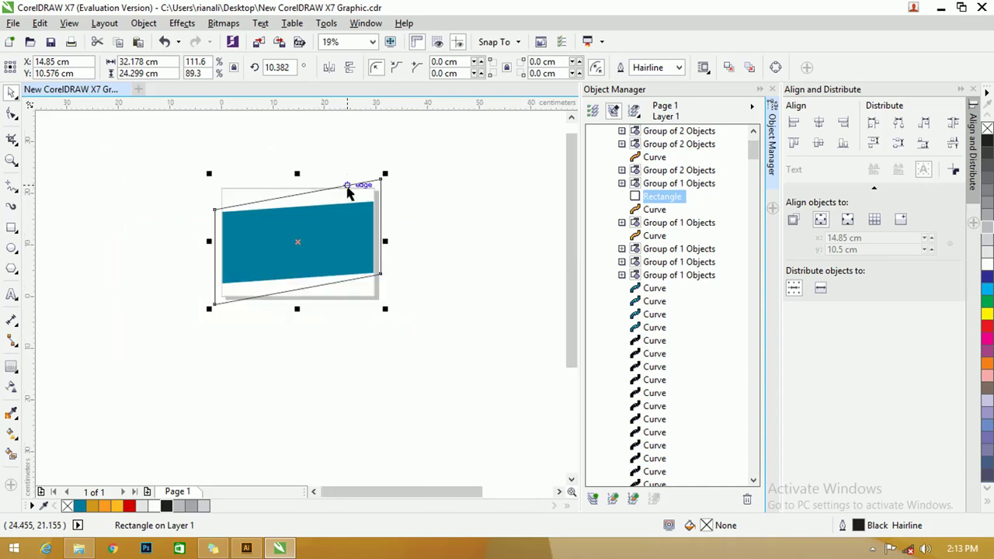
mouse_move(358, 187)
left_mouse_down()
mouse_move(356, 197)
mouse_move(355, 177)
left_mouse_up()
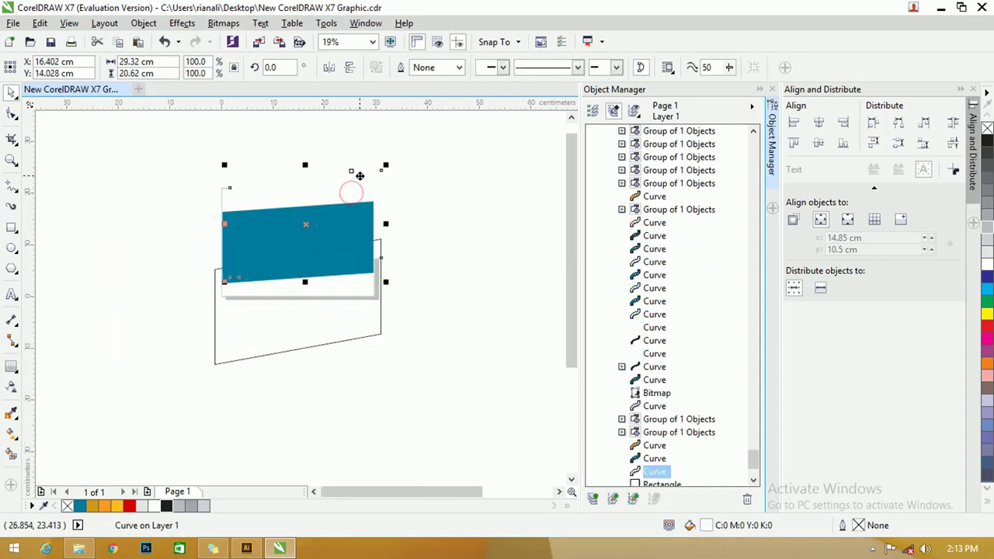
key("ctrl+z")
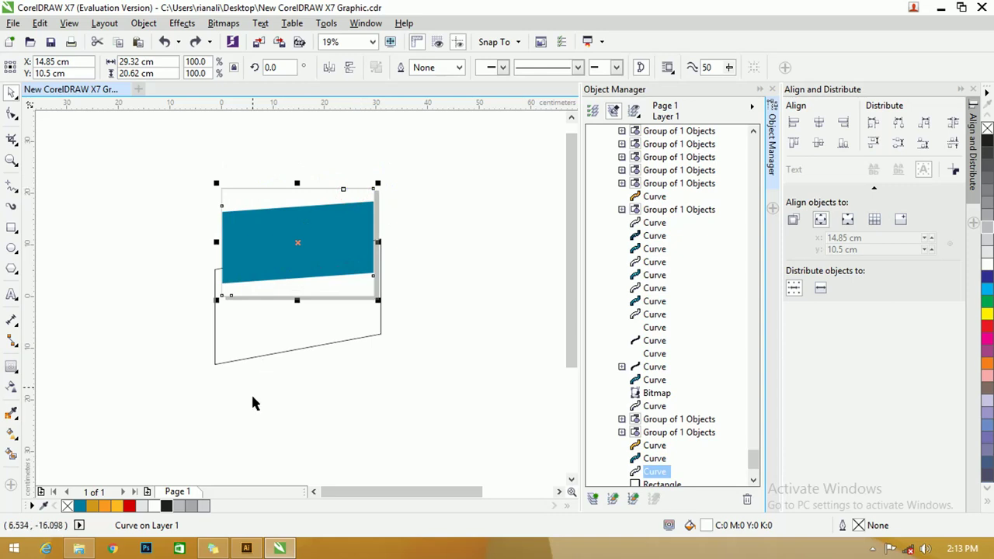
left_click(988, 233)
left_click(444, 182)
scroll(345, 253, "up", 2)
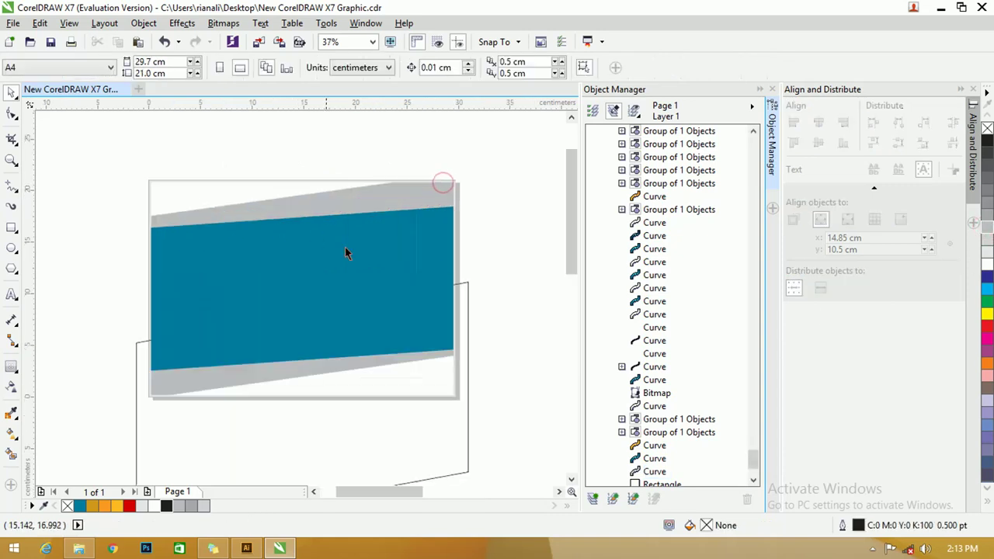
Step: Move the outlined slanted shape back up over the page to a center Y of about 10.78 cm
left_click(466, 285)
left_click(468, 284)
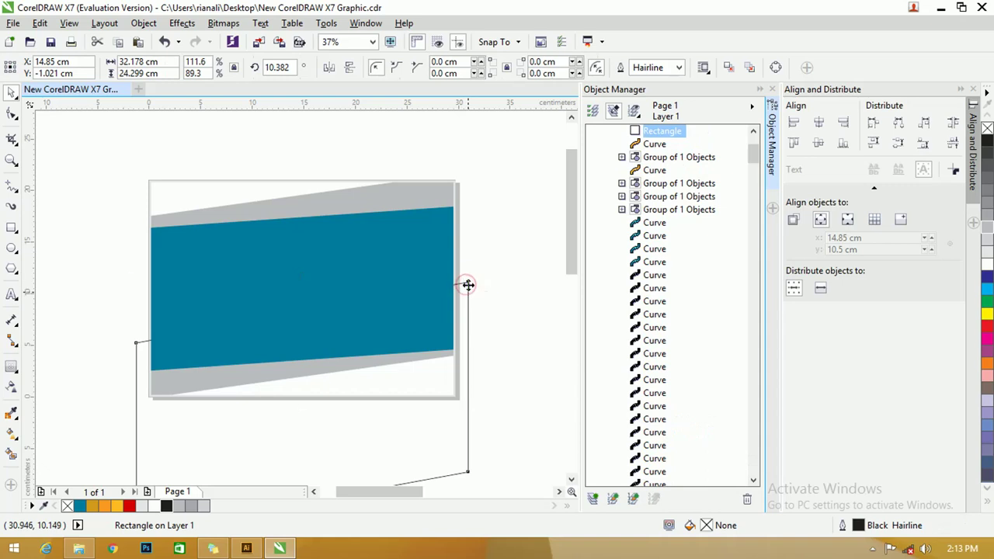
left_click_drag(468, 285, 473, 171)
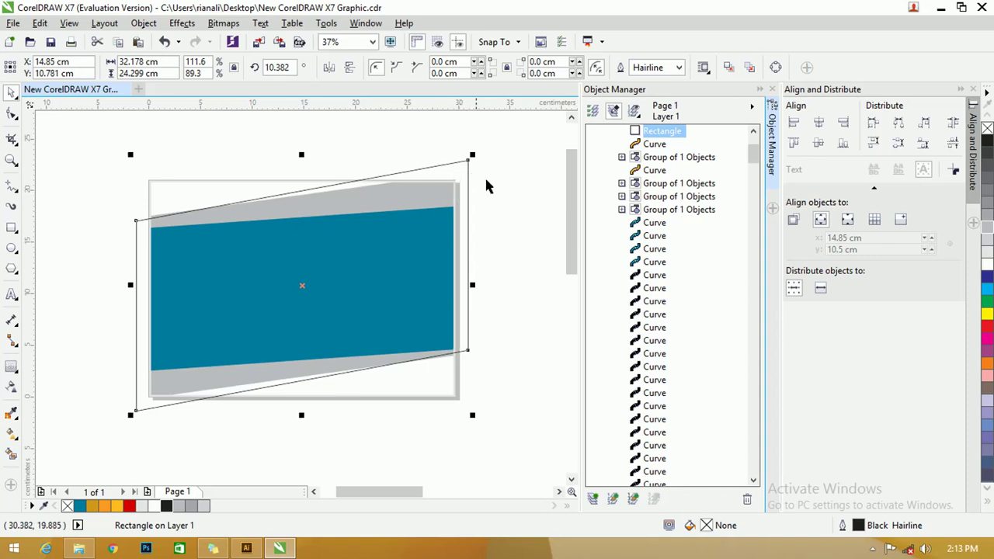
left_click(183, 190)
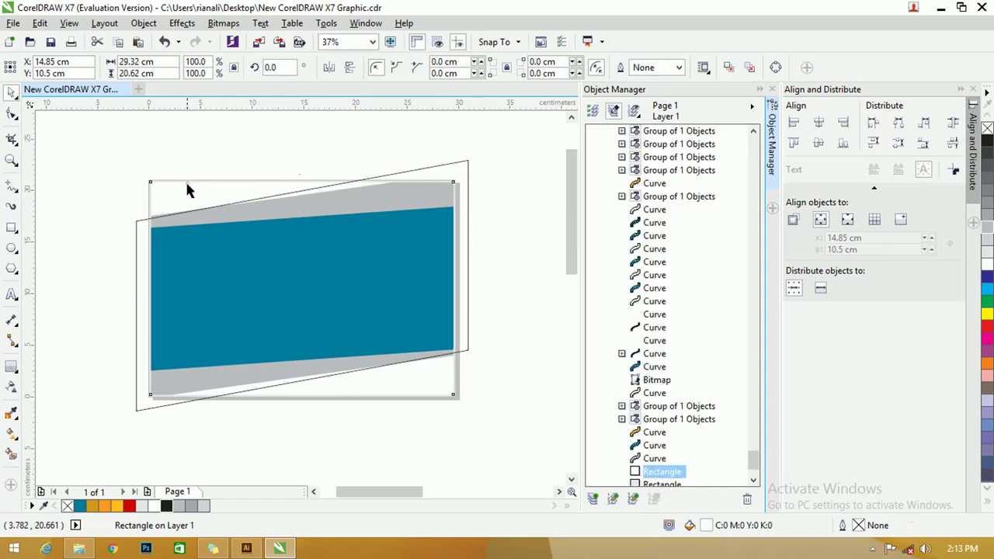
left_click(445, 166)
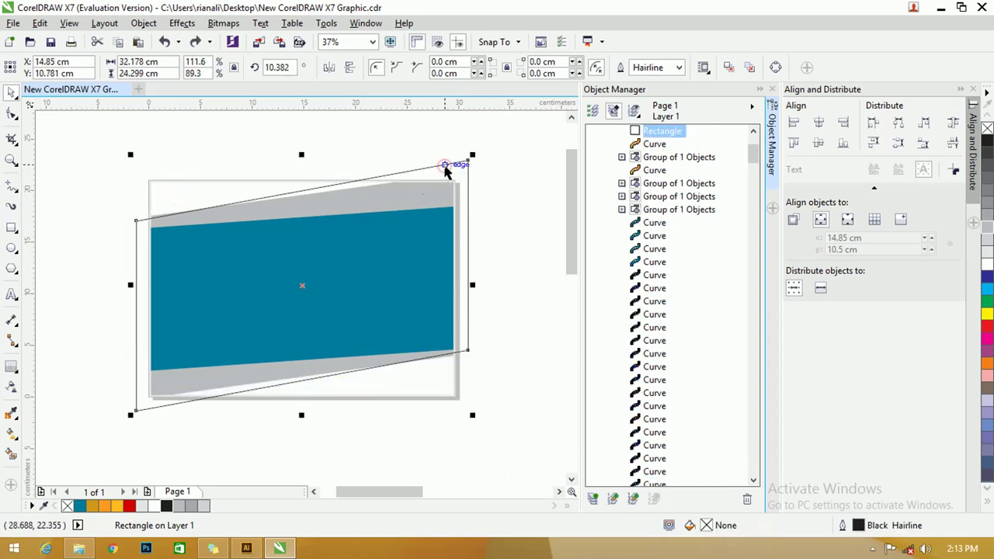
Step: Intersect the outlined slanted shape with the inner border rectangle and fill the resulting curve with yellow #FCBB23
left_click(195, 190, "shift")
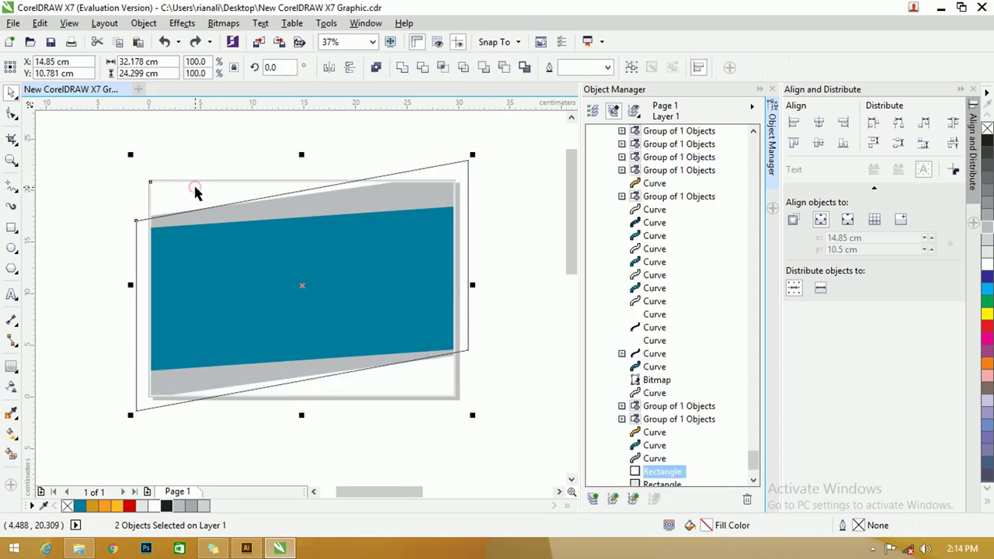
left_click(442, 70)
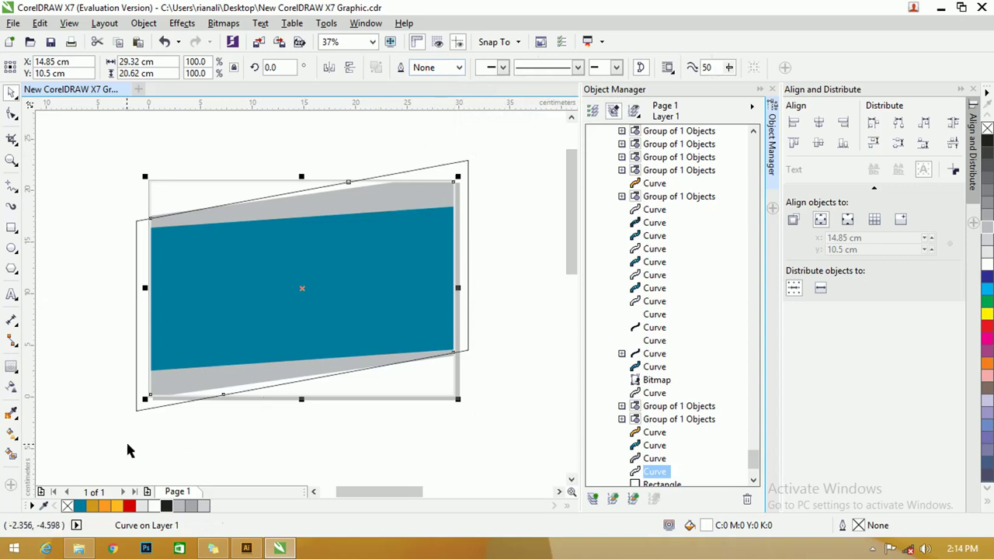
left_click(116, 506)
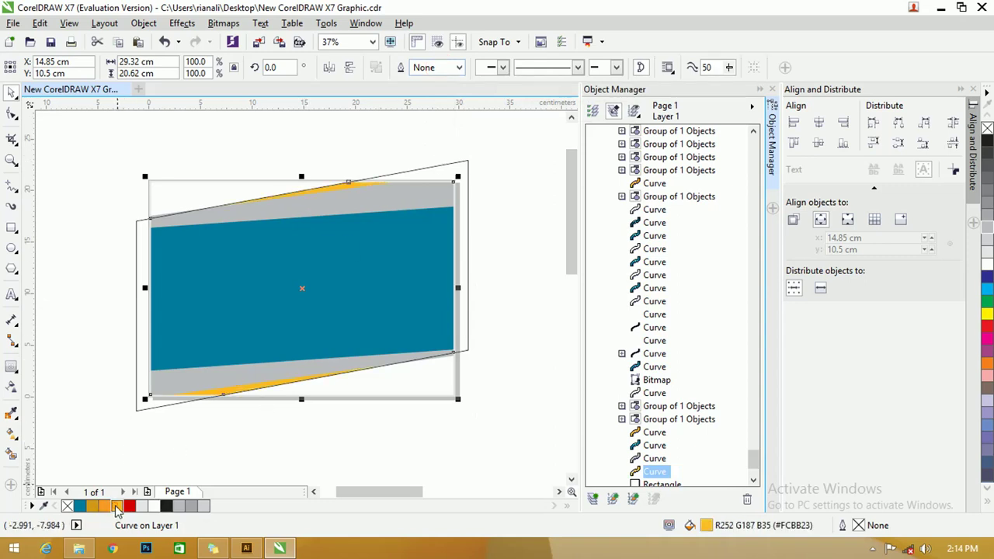
scroll(225, 221, "up", 2)
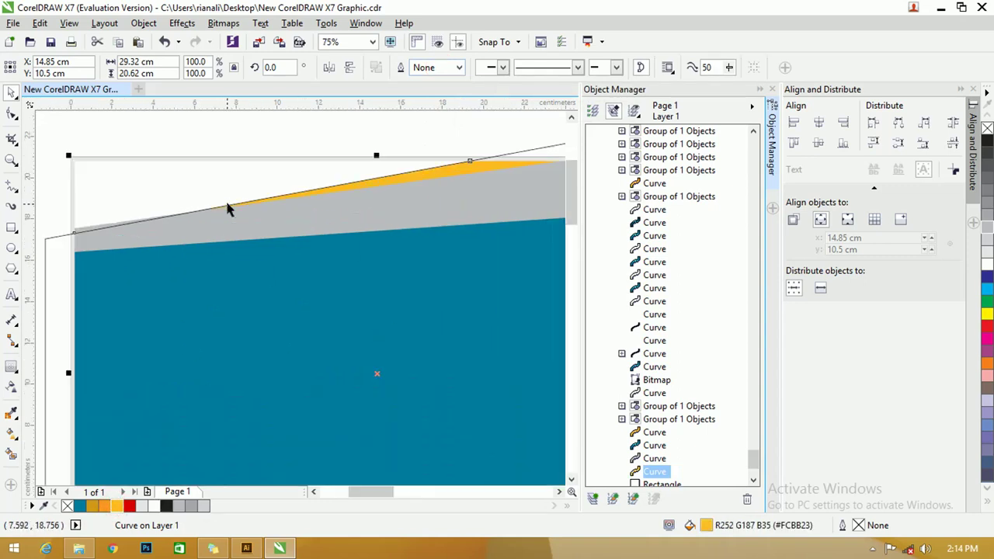
scroll(228, 207, "down", 2)
Step: Delete the outlined slanted shape, keeping the yellow intersected curve
left_click(523, 208)
left_click(459, 163)
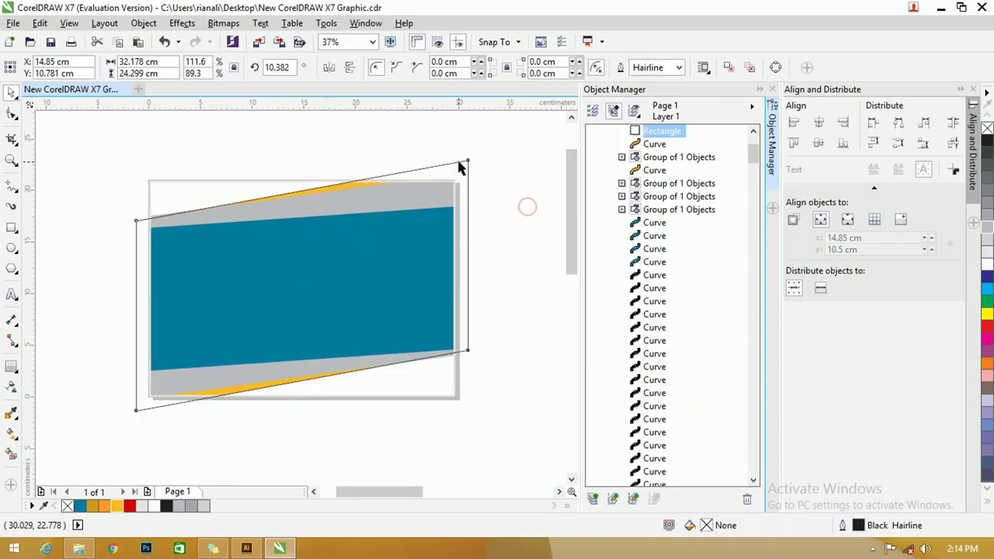
key("Delete")
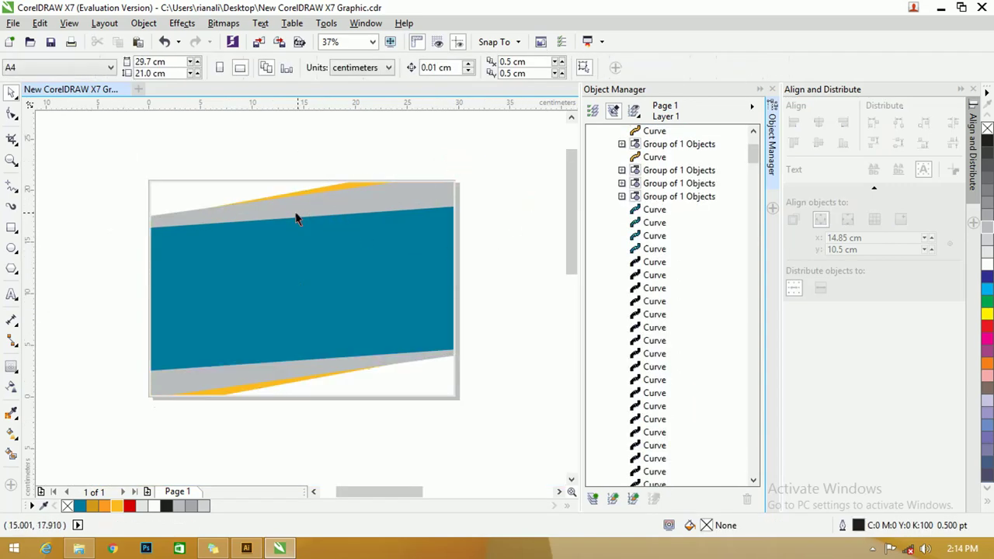
scroll(235, 220, "up", 2)
scroll(111, 194, "down", 2)
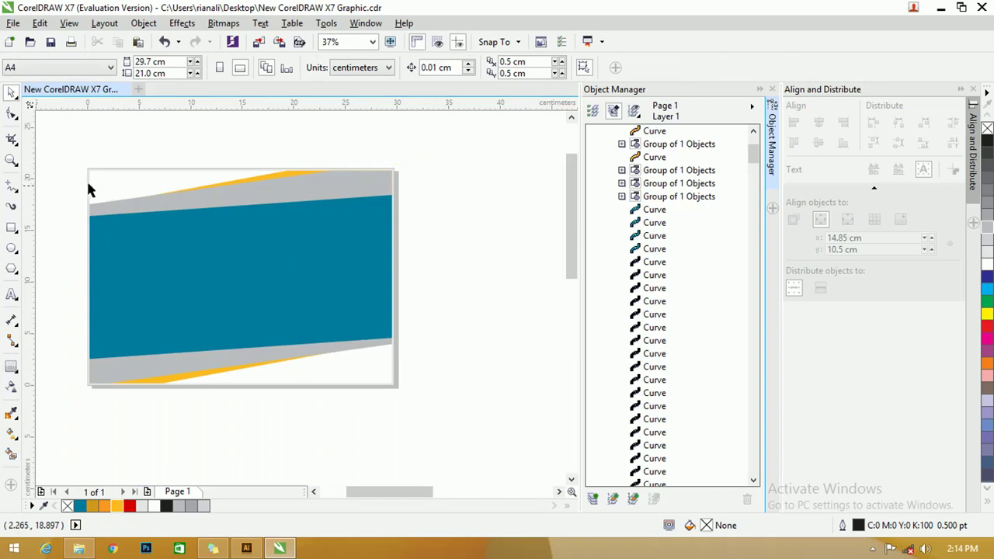
Step: Fill the inner border rectangle behind the slanted bands with the same teal as the central shape
scroll(69, 171, "up", 2)
left_click(100, 163)
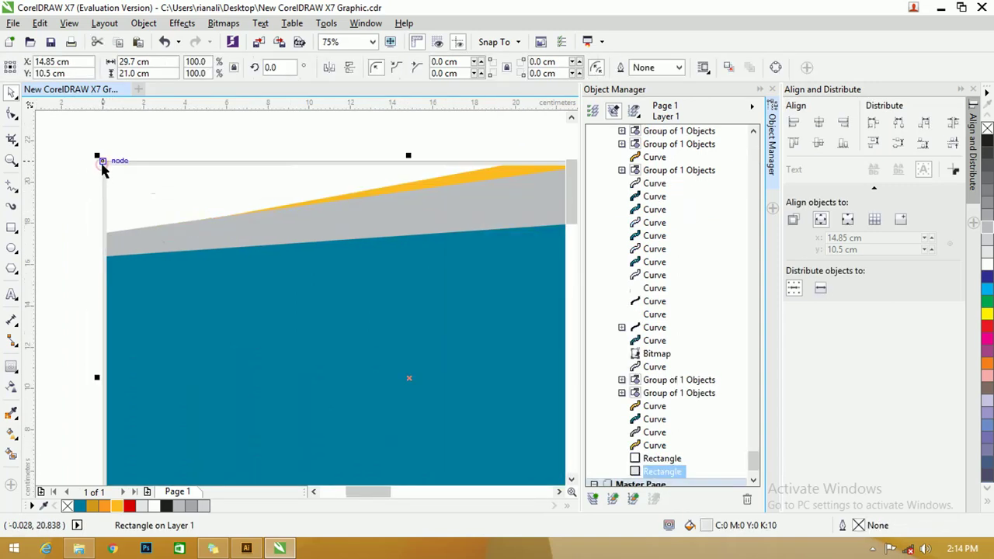
scroll(109, 211, "down", 2)
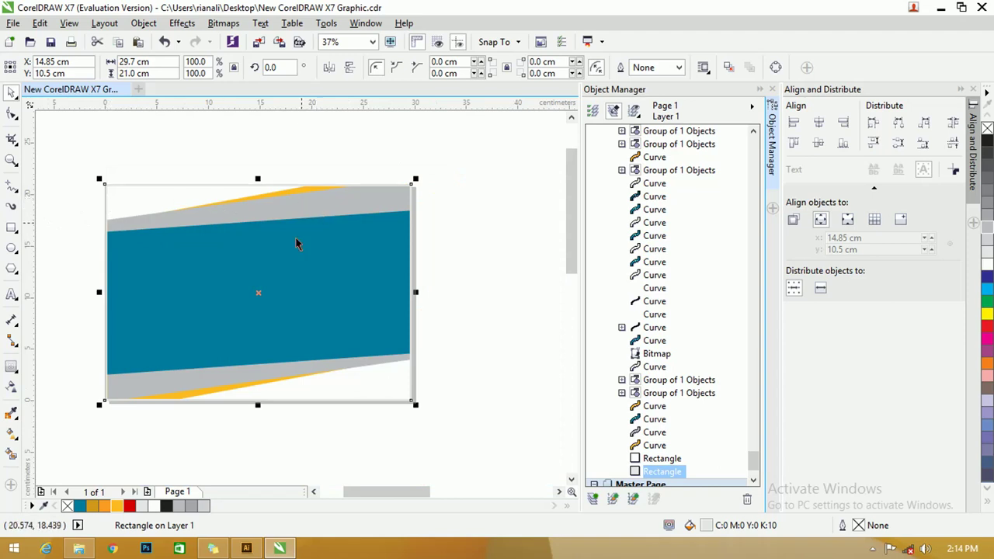
left_click_drag(569, 221, 567, 243)
left_click(403, 137)
key("shift+F4")
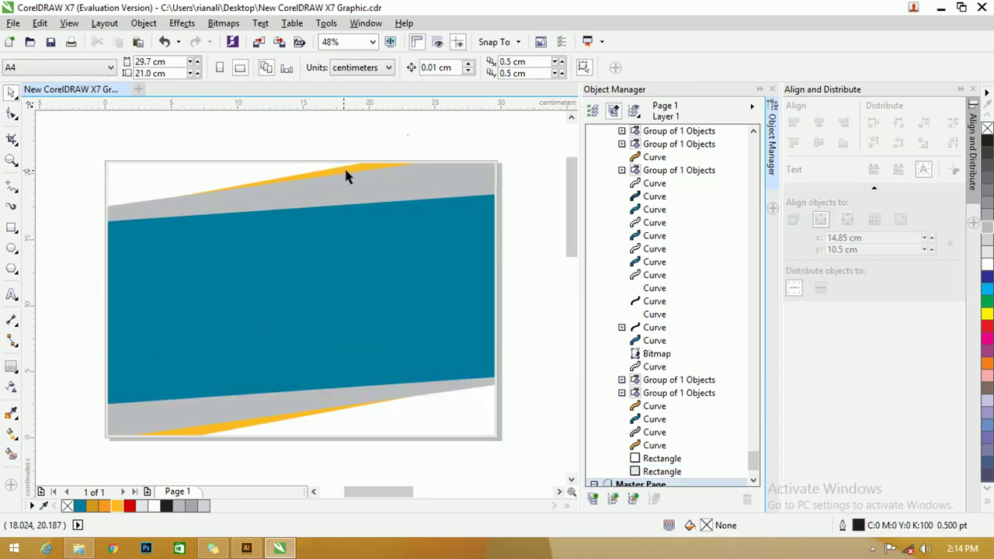
left_click(219, 168)
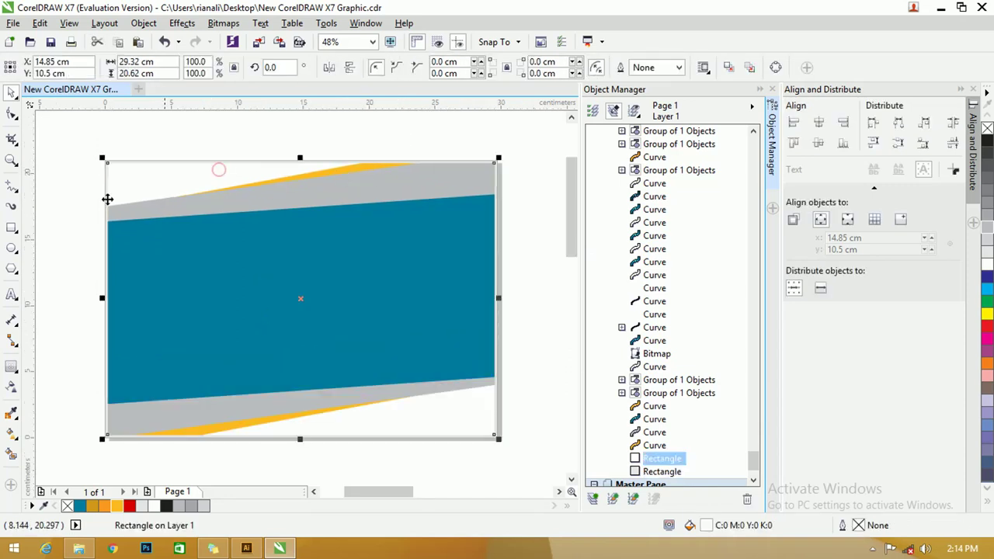
left_click(81, 506)
left_click(86, 199)
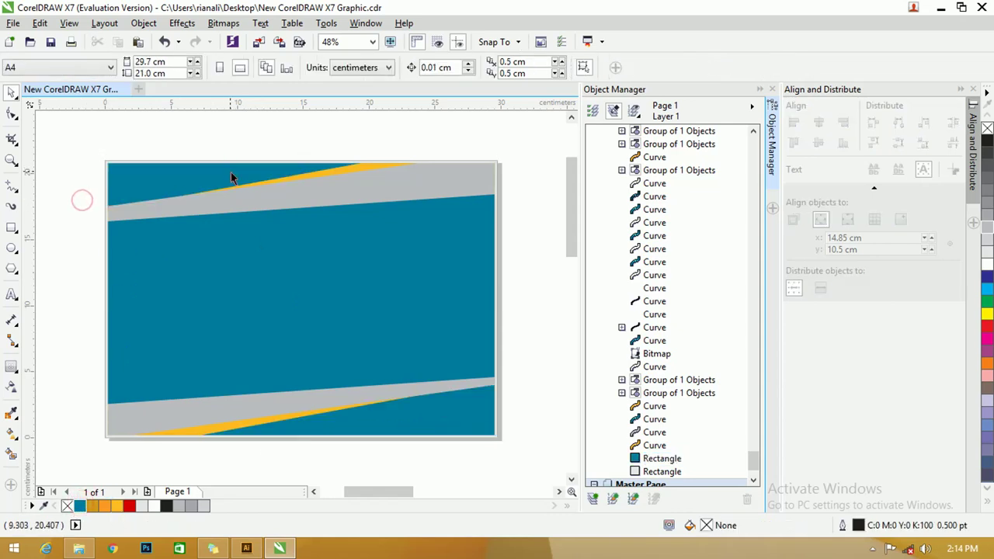
Step: Draw a flat ellipse about 13.97 cm wide and 1.48 cm high along the upper gray band's lower edge, and fill it black
scroll(309, 181, "up", 2)
left_click(340, 168)
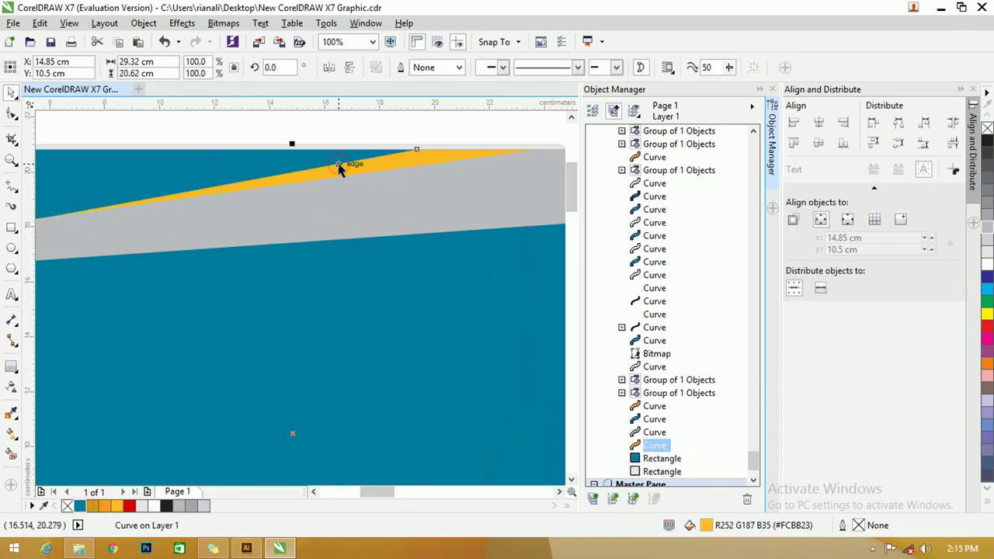
scroll(339, 169, "down", 2)
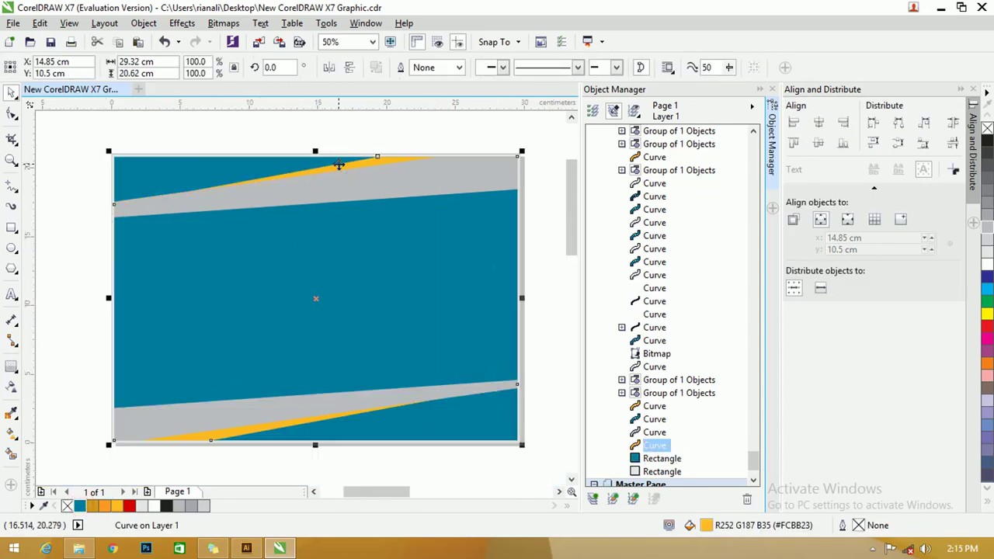
left_click(11, 247)
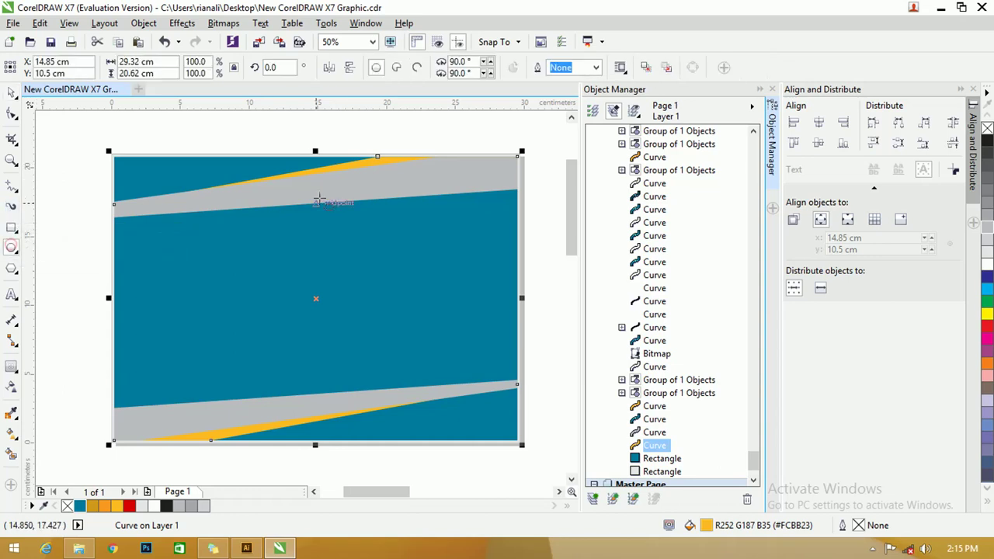
left_click_drag(250, 199, 447, 223)
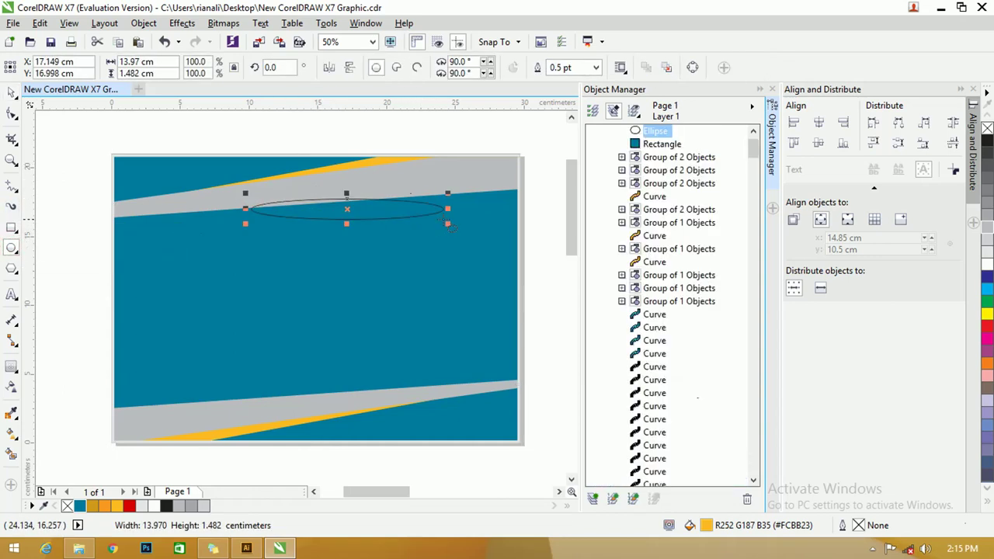
left_click(166, 505)
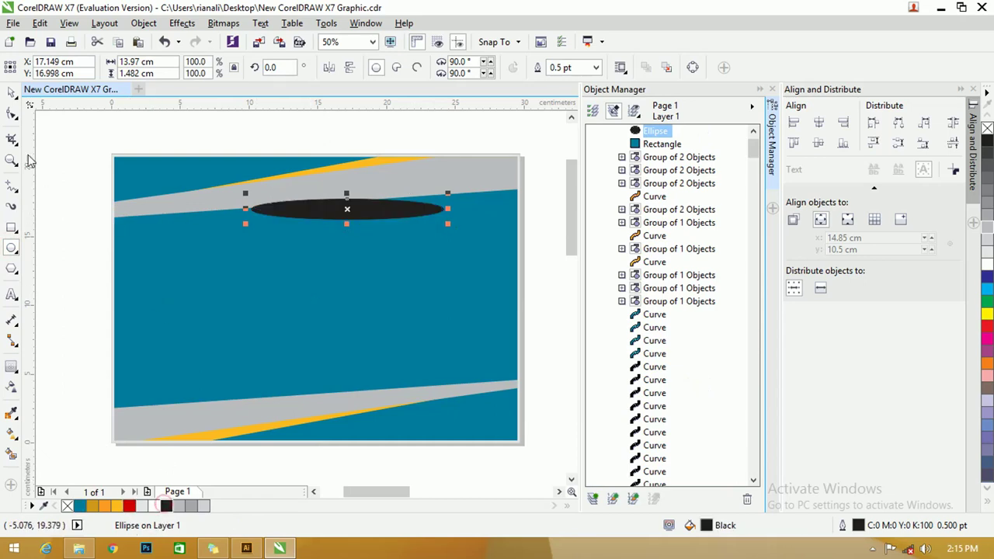
Step: Rotate the black ellipse about 9.1 degrees and move it under the upper yellow strip, centered at about X 16.14, Y 19.33 cm
left_click(12, 91)
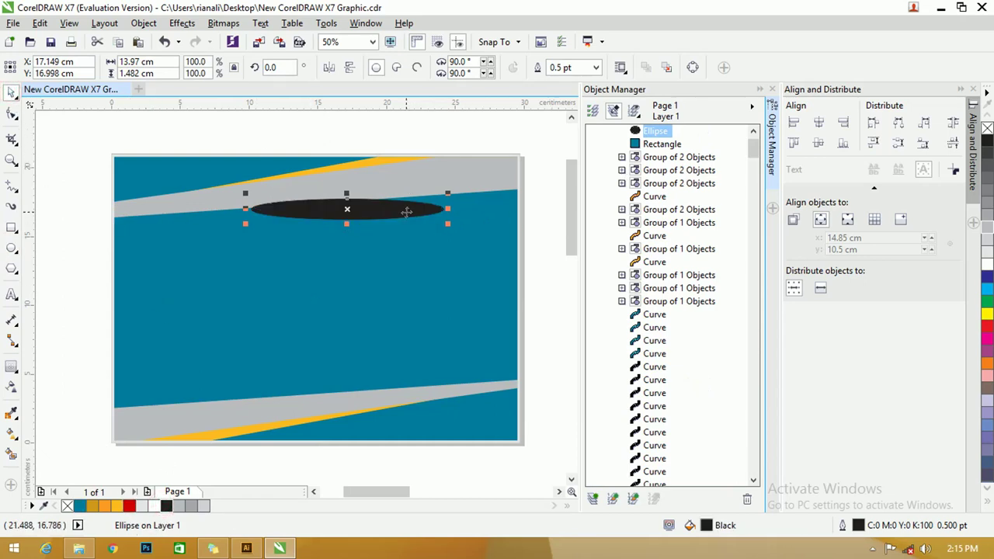
left_click(406, 211)
left_click_drag(446, 190, 444, 175)
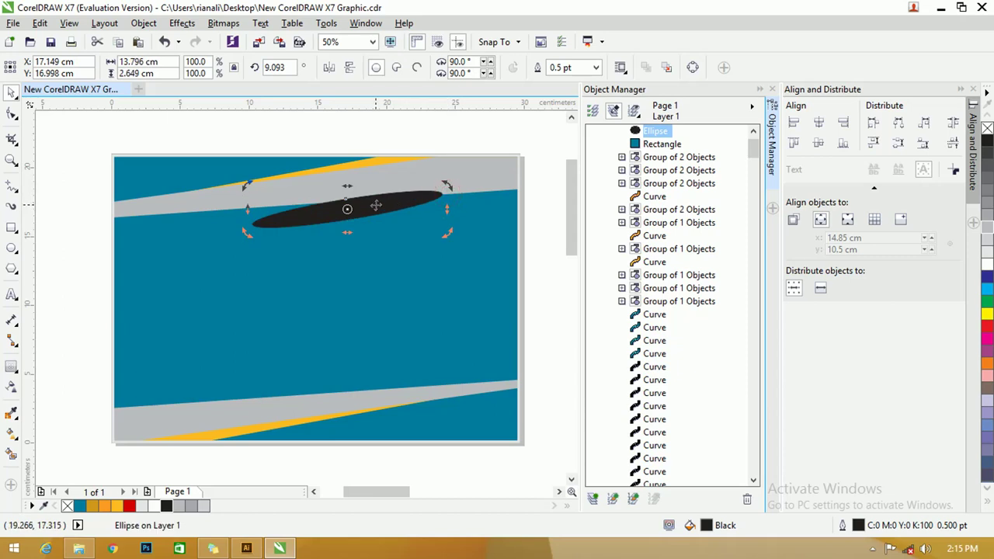
left_click_drag(367, 210, 353, 178)
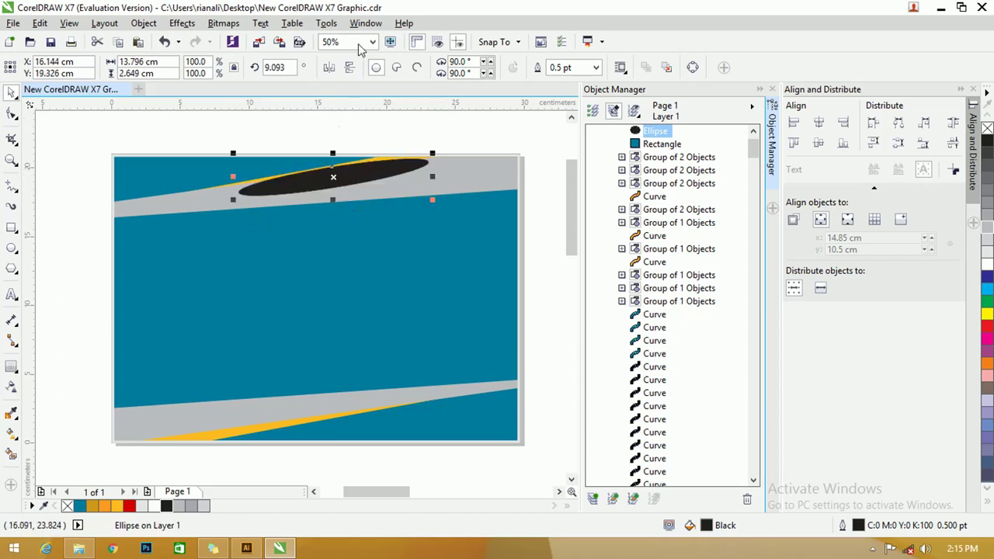
Step: Convert the black ellipse to a 300 dpi CMYK bitmap with anti-aliasing and a transparent background
left_click(224, 24)
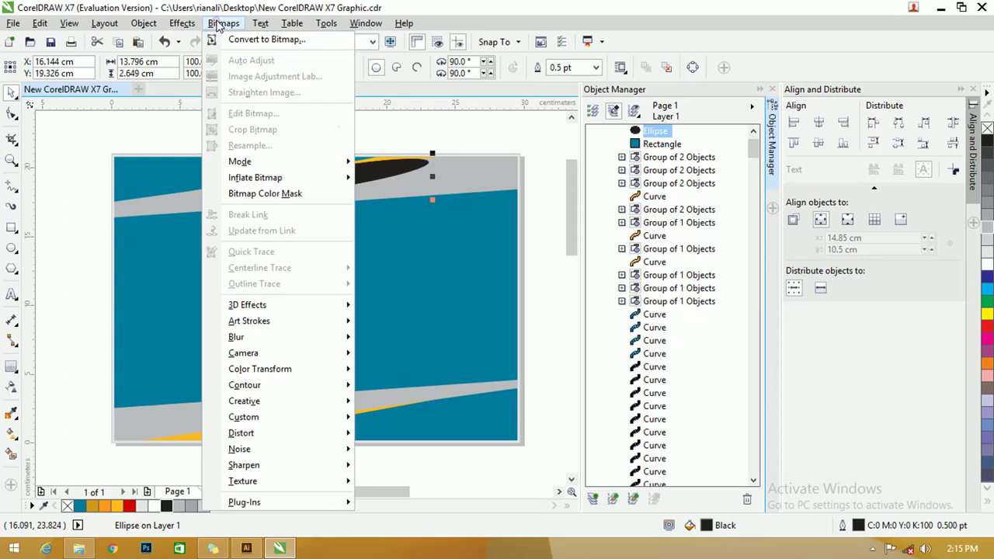
left_click(226, 41)
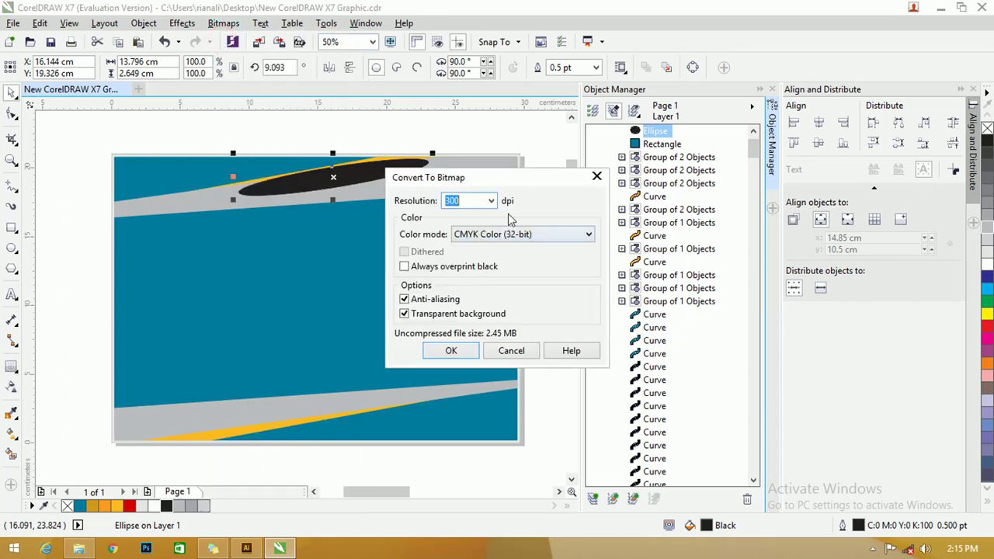
left_click(462, 353)
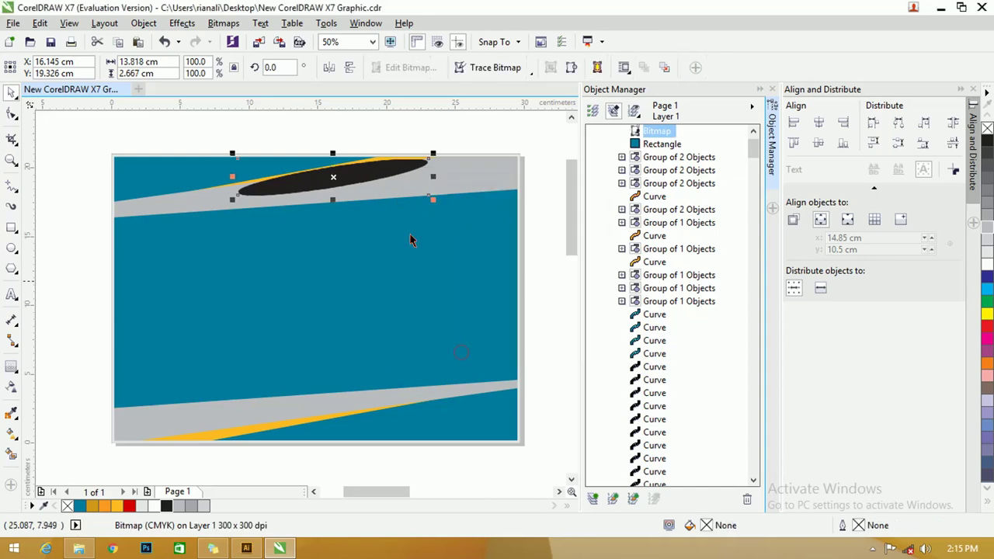
Step: Apply a Gaussian Blur to the ellipse bitmap, previewing several radii and settling on one somewhat above 15 pixels
left_click(183, 23)
mouse_move(222, 23)
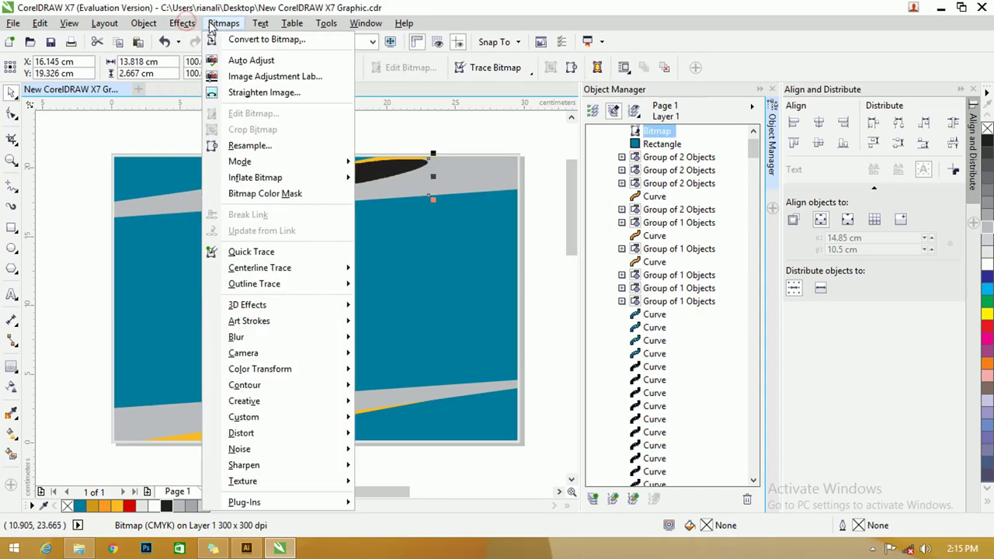
mouse_move(294, 340)
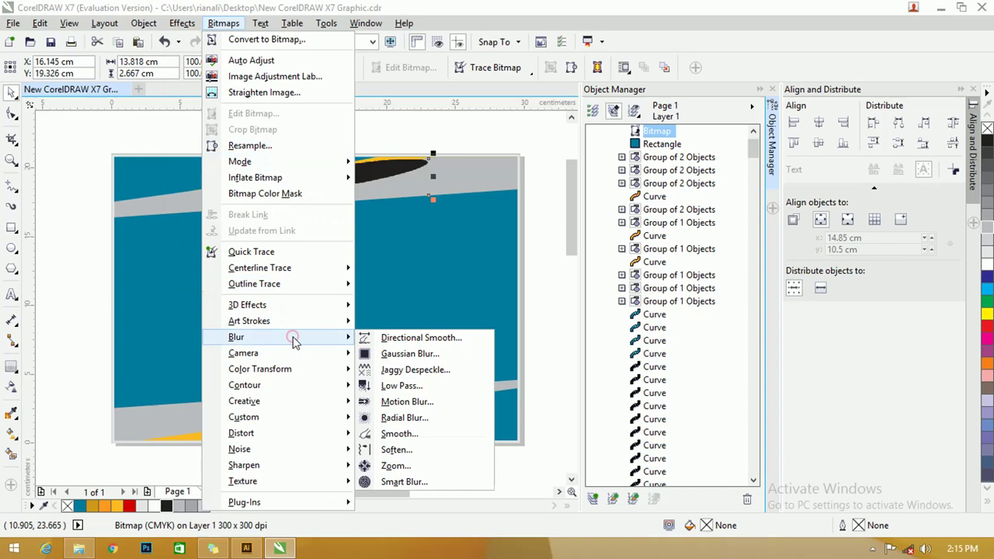
left_click(396, 353)
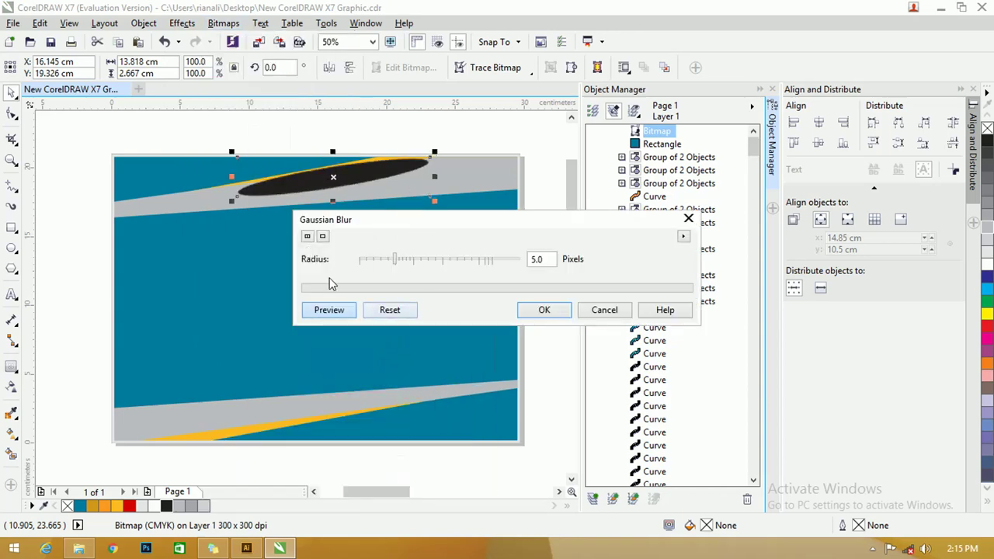
left_click(410, 259)
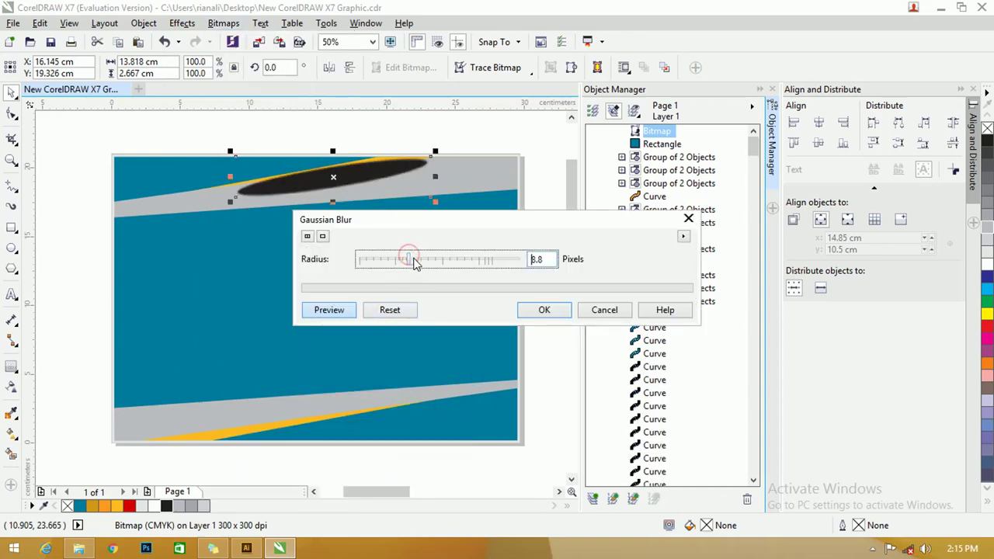
left_click(326, 311)
left_click(419, 259)
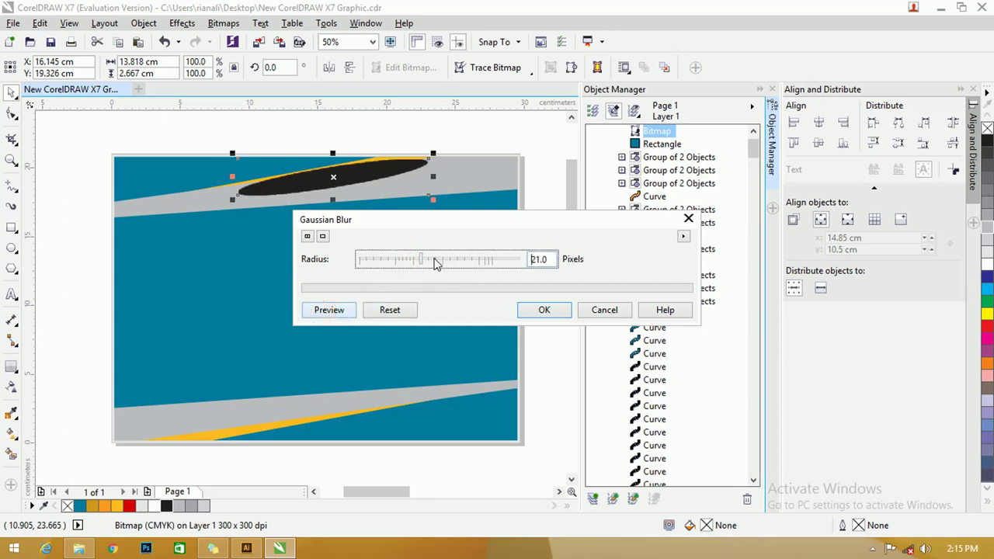
left_click(451, 260)
left_click(336, 312)
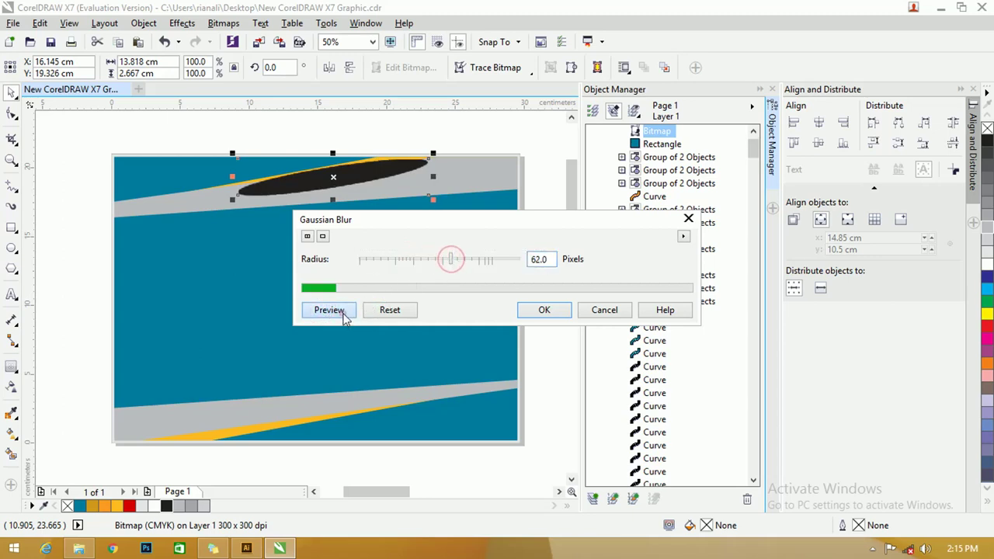
left_click(433, 261)
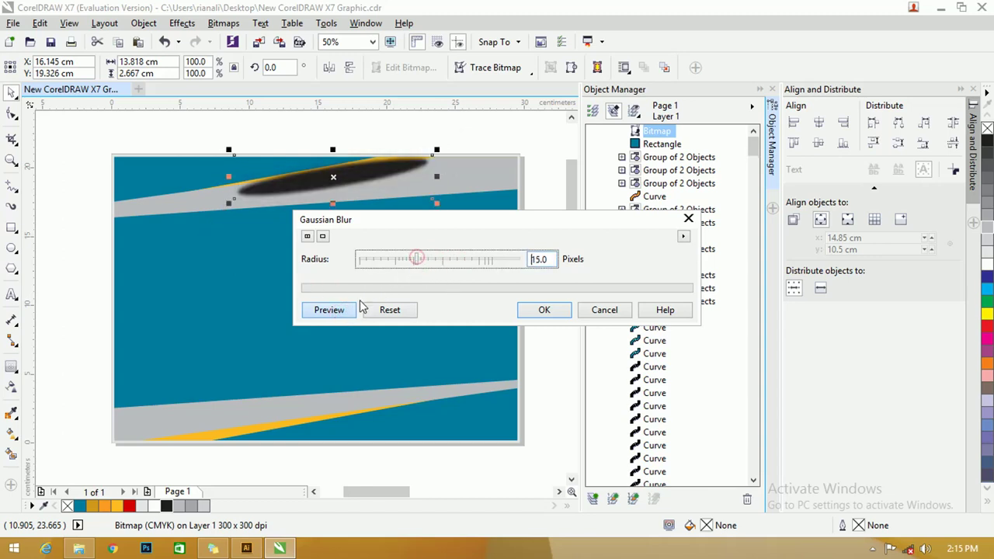
left_click(341, 314)
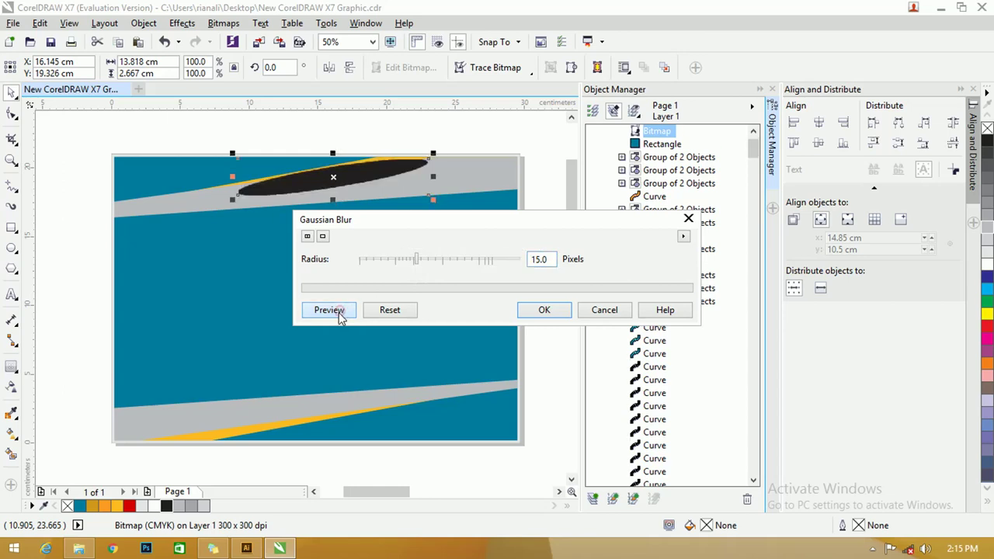
left_click_drag(417, 264, 426, 261)
left_click(347, 311)
left_click(542, 310)
Step: Send the blurred ellipse bitmap five positions back in the stacking order
scroll(329, 183, "up", 2)
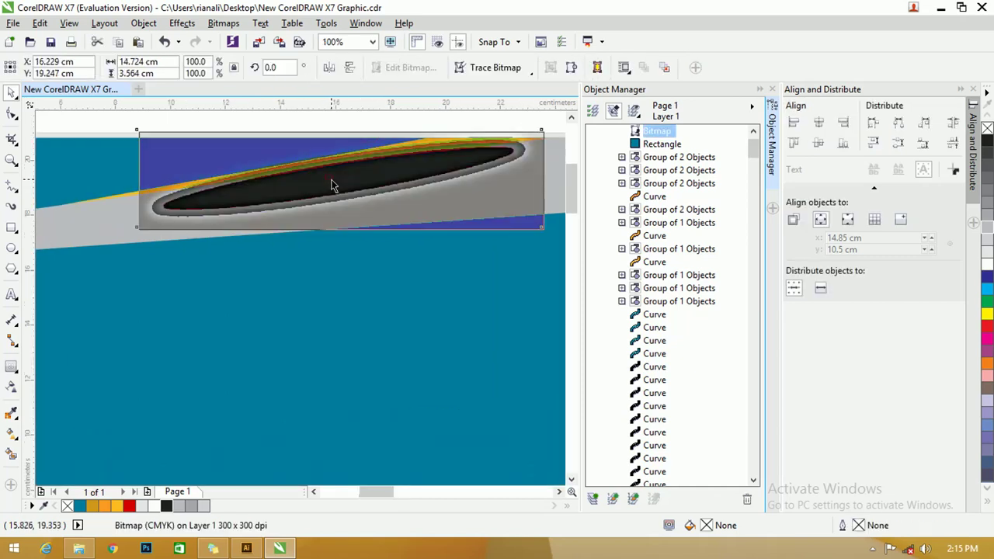
left_click(331, 180)
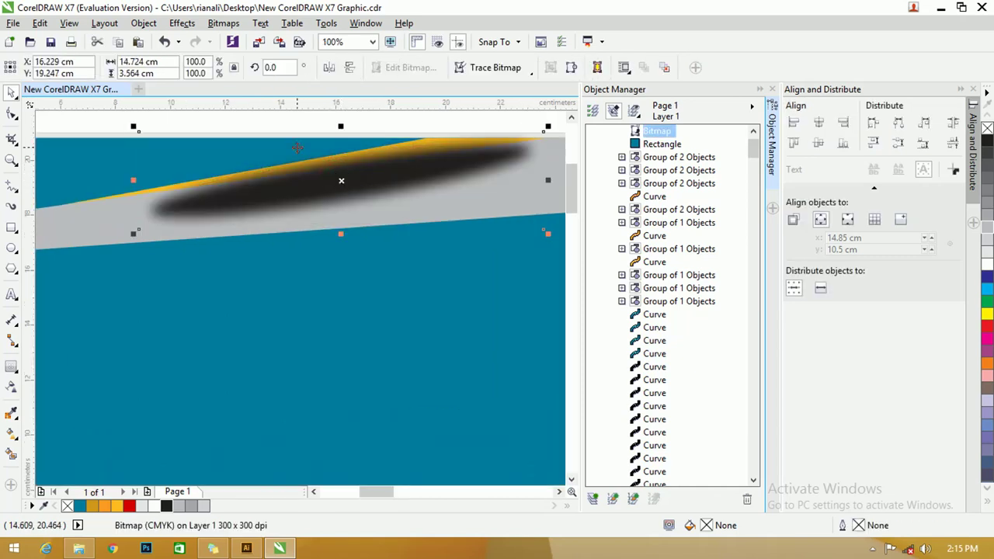
scroll(297, 146, "down", 2)
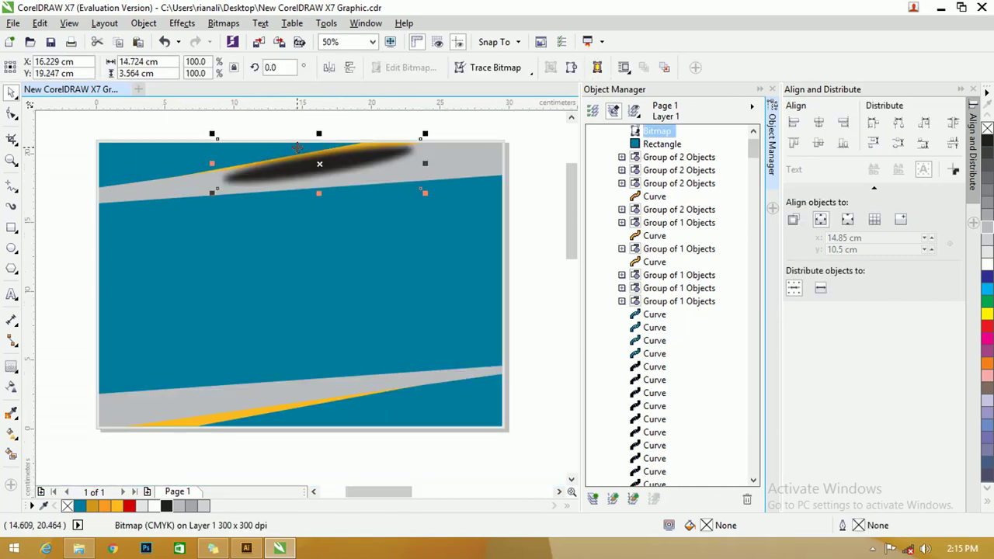
key("ctrl+Page_Down")
key("ctrl+Page_Down")
key("ctrl+Page_Down")
key("ctrl+Page_Down")
key("ctrl+Page_Down")
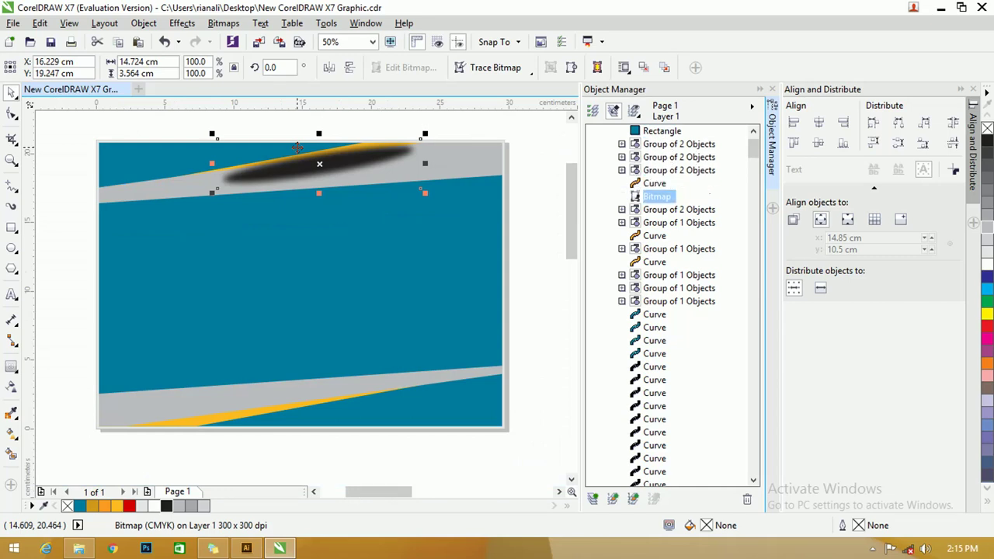
Step: Send the blurred ellipse bitmap many more positions back in the stacking order, past the long run of black curves
key("ctrl+Page_Down")
key("ctrl+Page_Down")
key("ctrl+Page_Down")
key("ctrl+Page_Down")
key("ctrl+Page_Down")
key("ctrl+Page_Down")
key("ctrl+Page_Down")
key("ctrl+Page_Down")
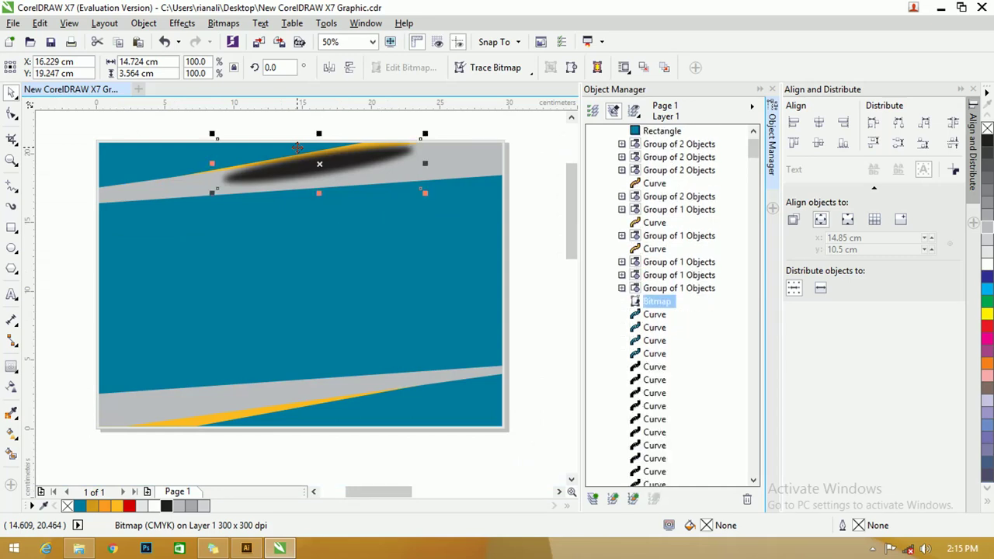
key("ctrl+Page_Down")
key("ctrl+Page_Down")
key("ctrl+Page_Down")
key("ctrl+Page_Down")
key("ctrl+Page_Down")
key("ctrl+Page_Down")
key("ctrl+Page_Down")
key("ctrl+Page_Down")
key("ctrl+Page_Down")
key("ctrl+Page_Down")
key("ctrl+Page_Down")
key("ctrl+Page_Down")
key("ctrl+Page_Down")
key("ctrl+Page_Down")
key("ctrl+Page_Down")
key("ctrl+Page_Down")
key("ctrl+Page_Down")
key("ctrl+Page_Down")
key("ctrl+Page_Down")
key("ctrl+Page_Down")
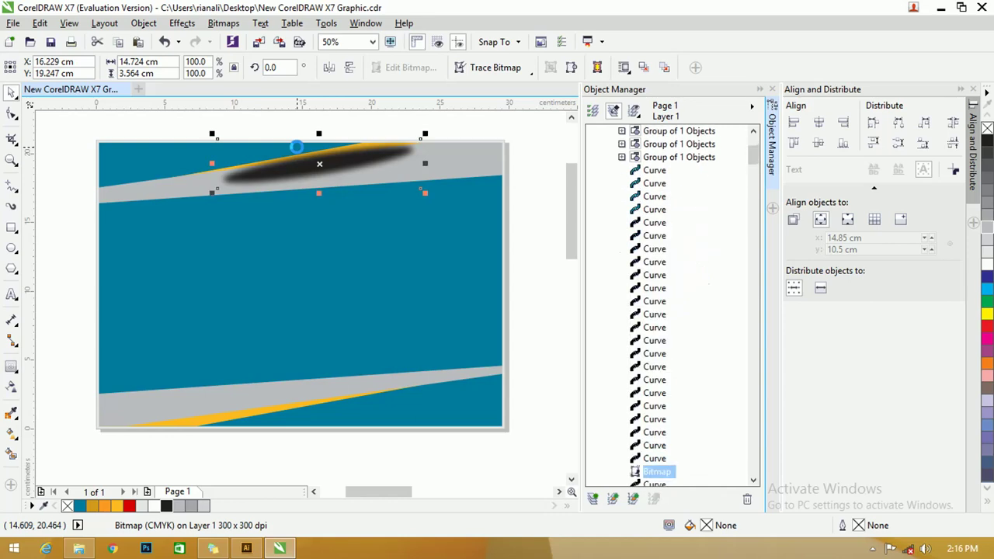
key("ctrl+Page_Down")
key("ctrl+Page_Down")
key("ctrl+Page_Down")
key("ctrl+Page_Down")
key("ctrl+Page_Down")
key("ctrl+Page_Down")
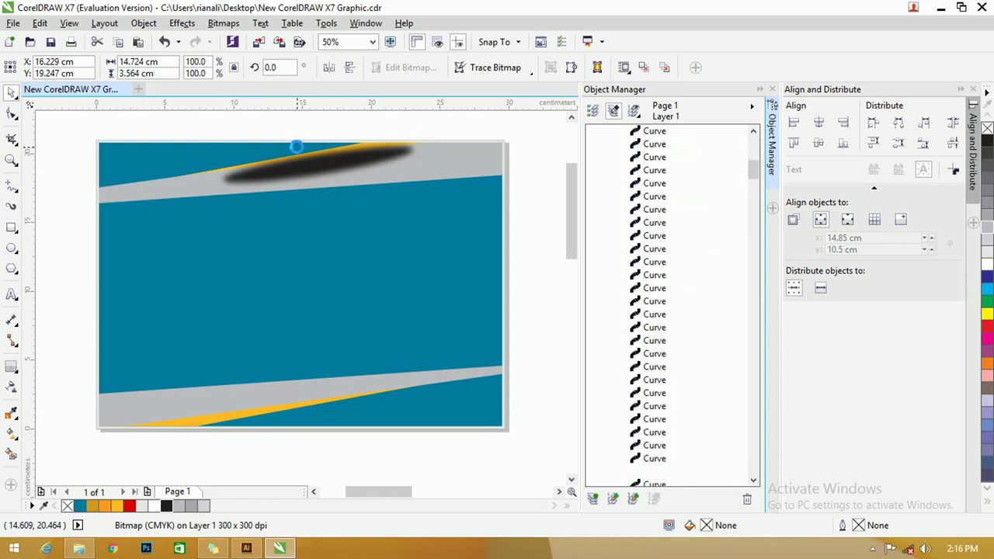
key("ctrl+Page_Down")
key("ctrl+Page_Down")
key("ctrl+Page_Down")
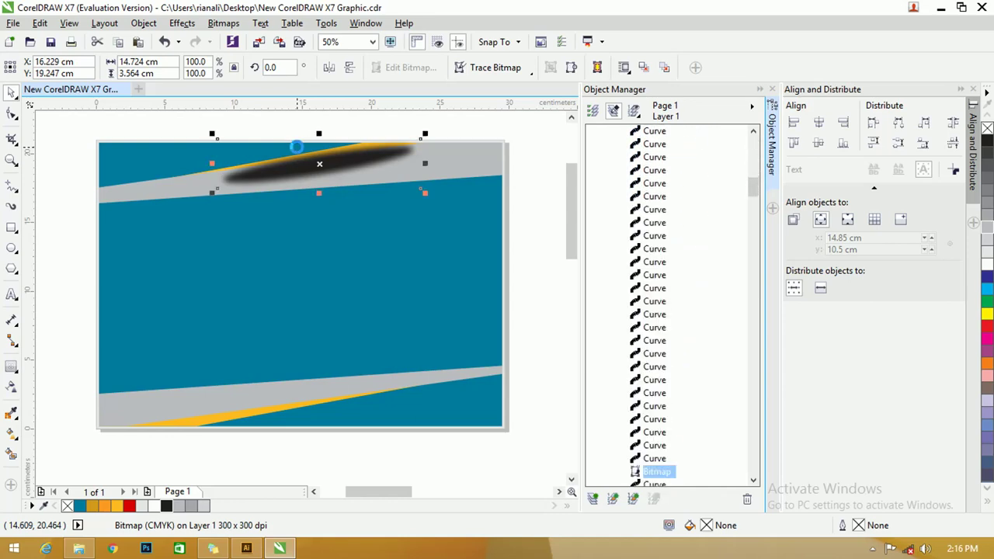
key("ctrl+Page_Down")
key("ctrl+Page_Down")
key("ctrl+Page_Down")
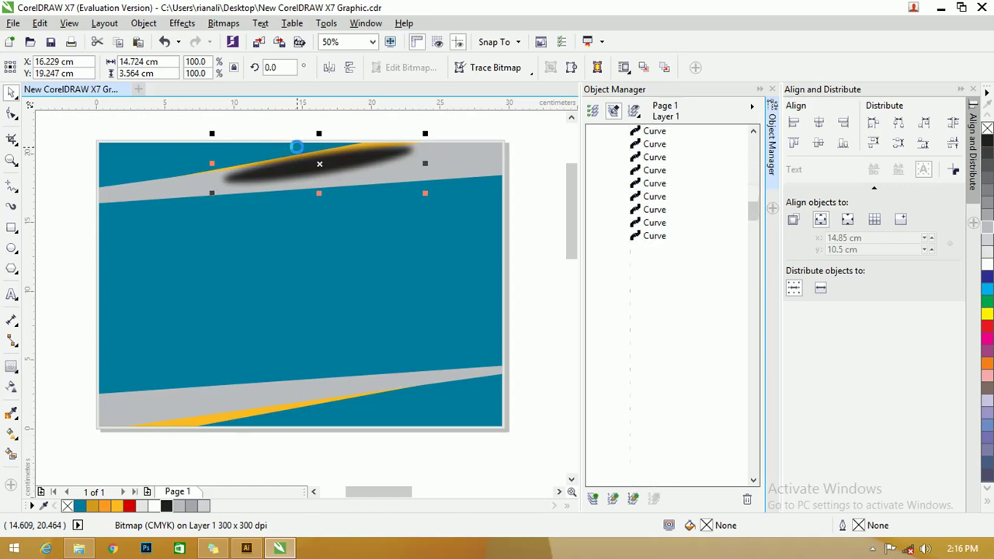
Step: Bring the gray slanted shape and the central teal rectangle to the front so they cover the blurred ellipse bitmap
left_click(459, 151)
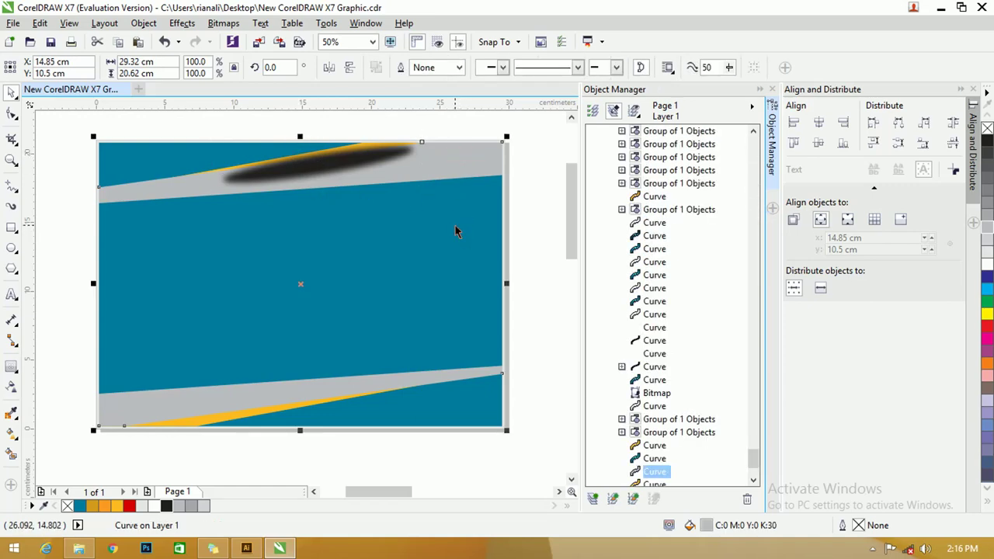
left_click(568, 326)
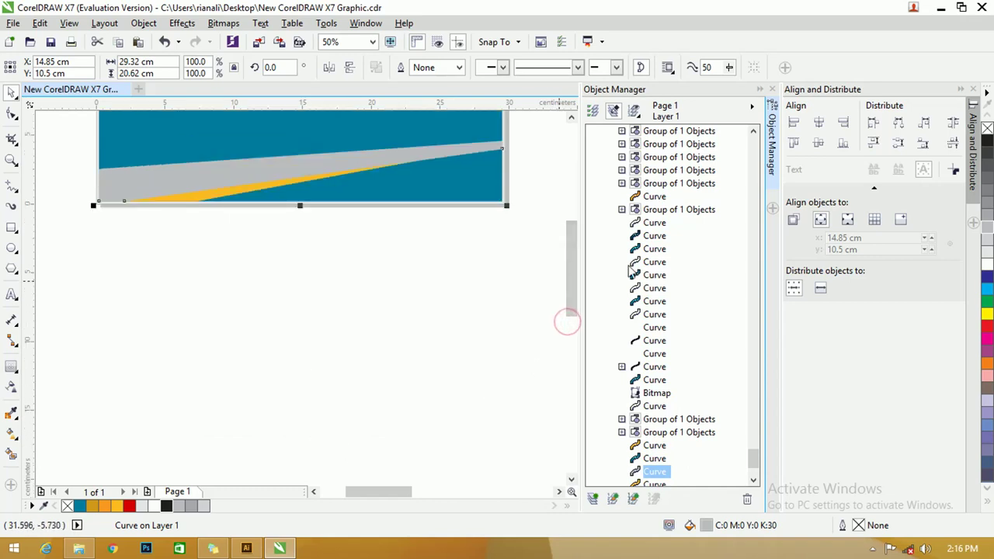
left_click_drag(567, 246, 568, 198)
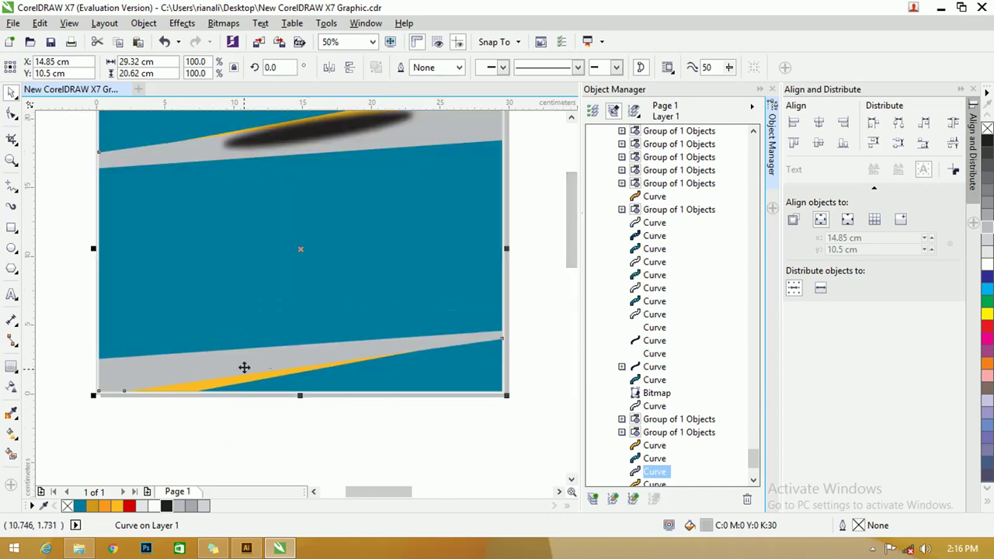
left_click(243, 365)
left_click(372, 206, "shift")
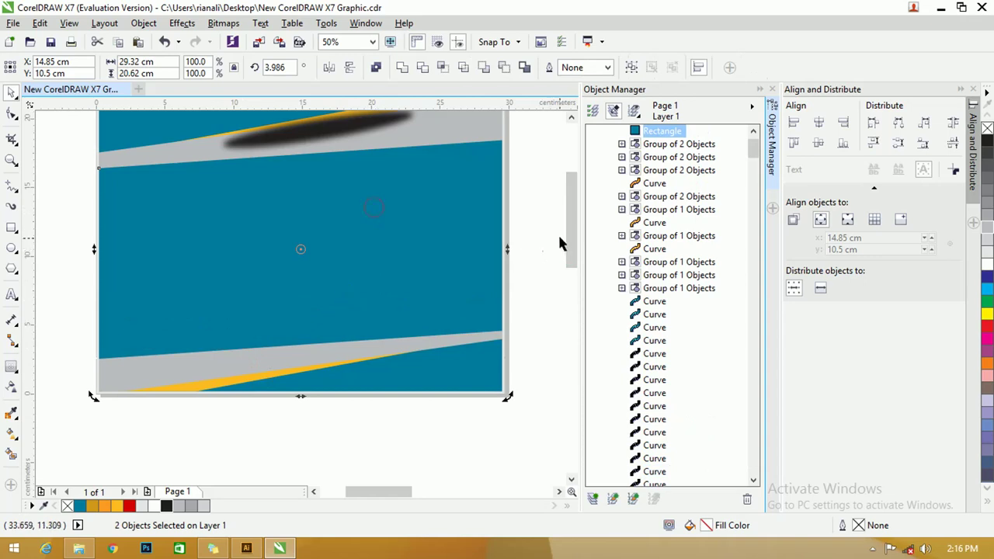
left_click_drag(571, 237, 574, 221)
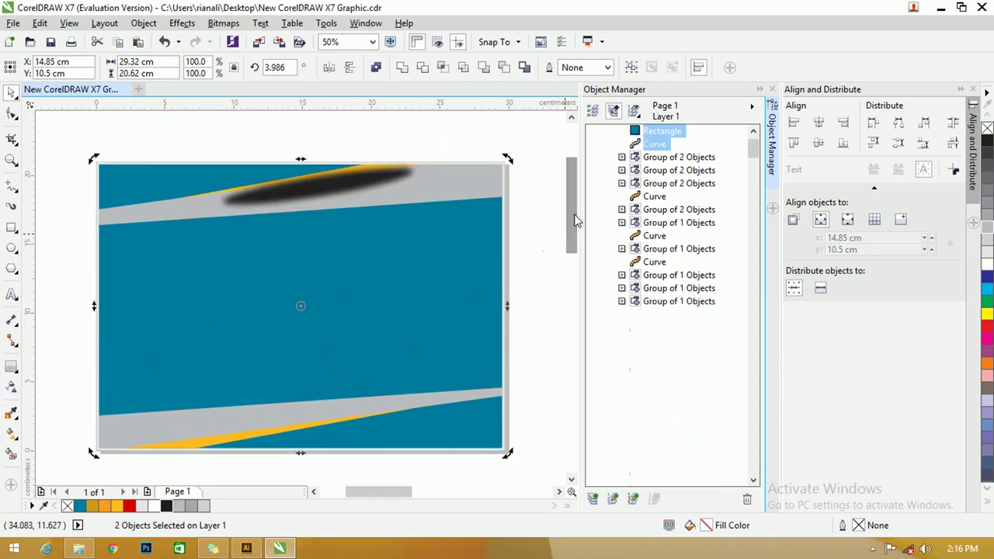
key("ctrl+k")
left_click(352, 134)
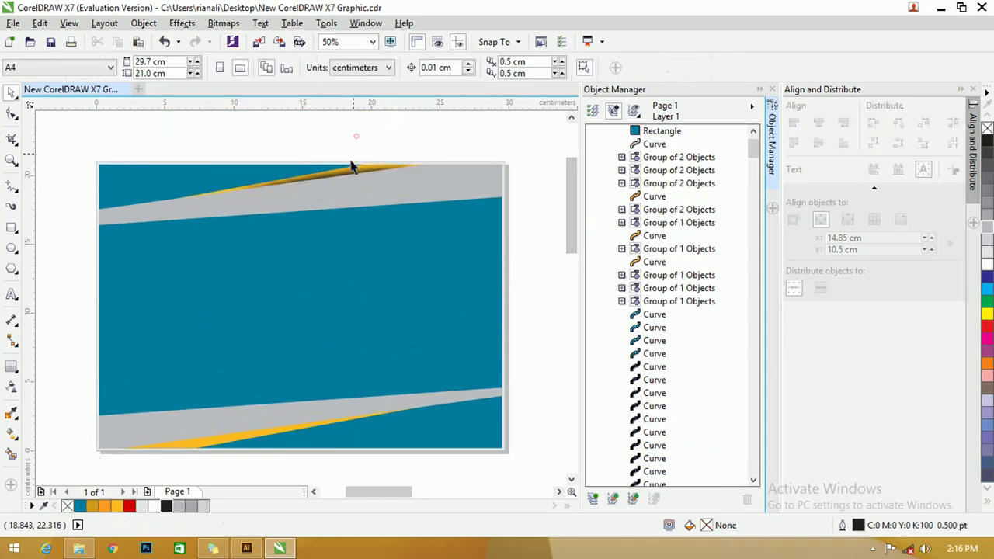
Step: Place a copy of the blurred shadow bitmap over the lower yellow strip, centered at about X 10.5, Y 1.6 cm
left_click(341, 172)
key("ctrl+z")
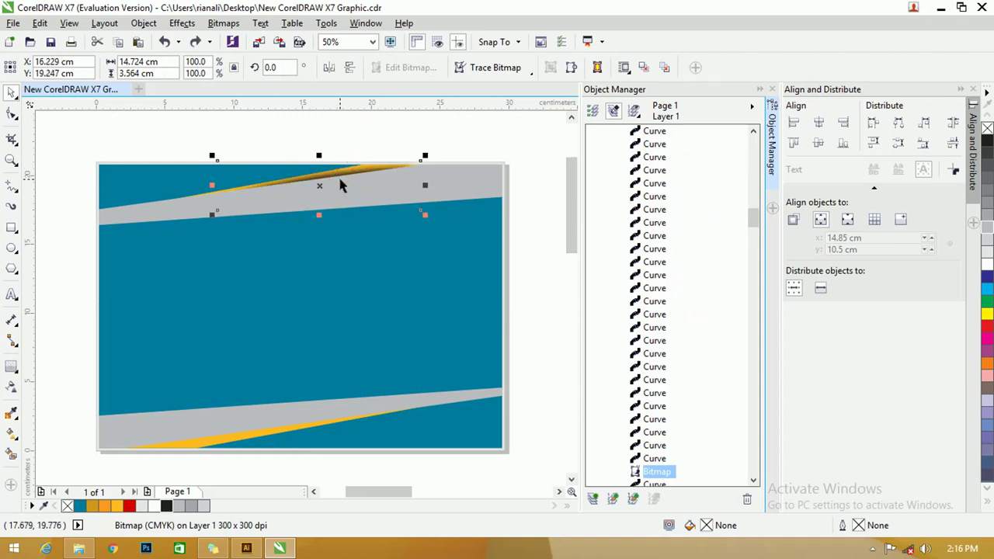
left_click_drag(345, 173, 276, 422)
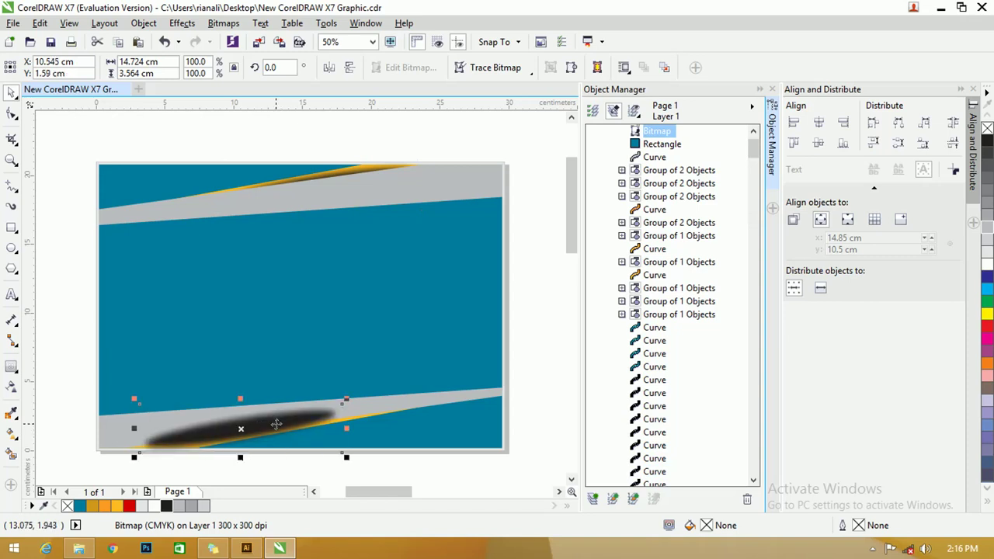
Step: Bring the gray slanted shape and the central teal rectangle in front of the lower shadow copy
left_click(376, 414)
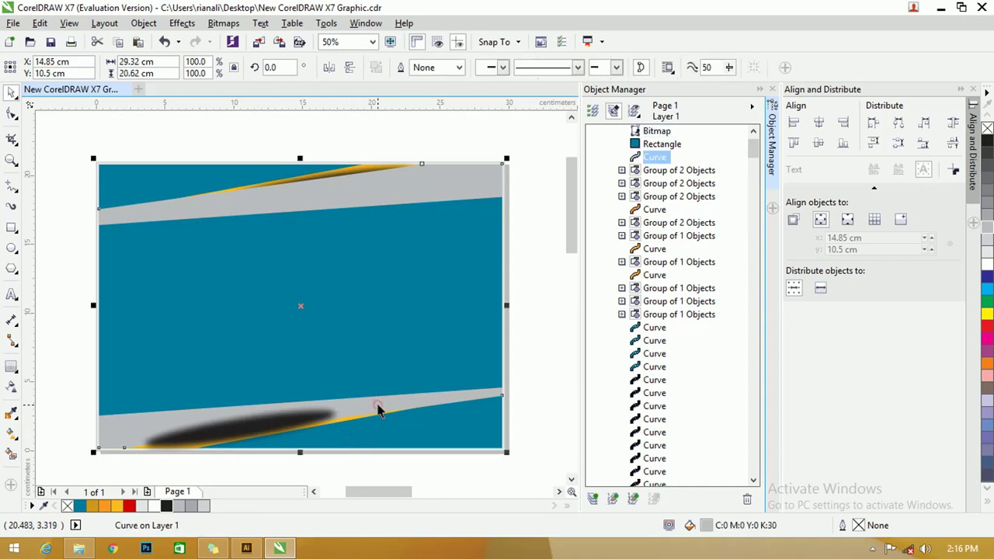
left_click(393, 329, "shift")
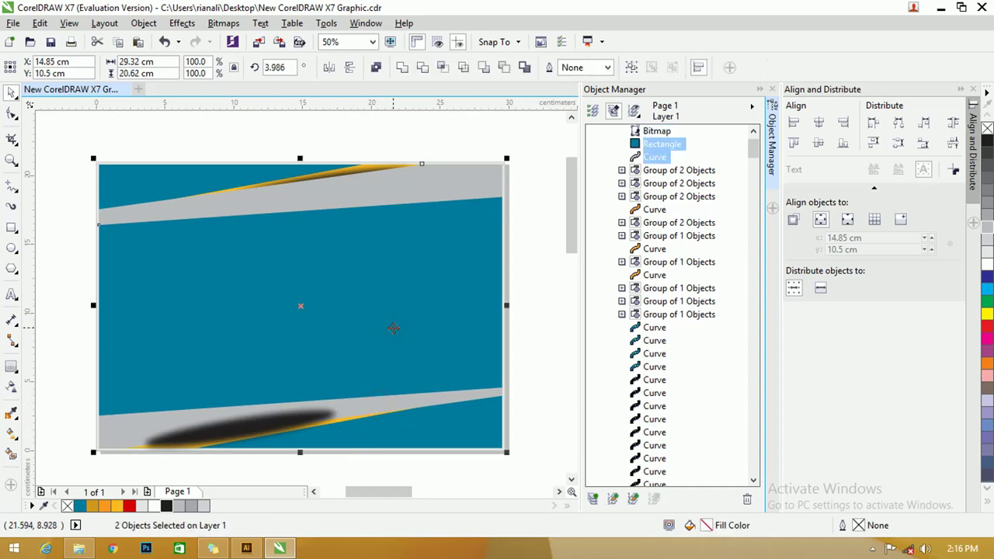
key("shift+Page_Up")
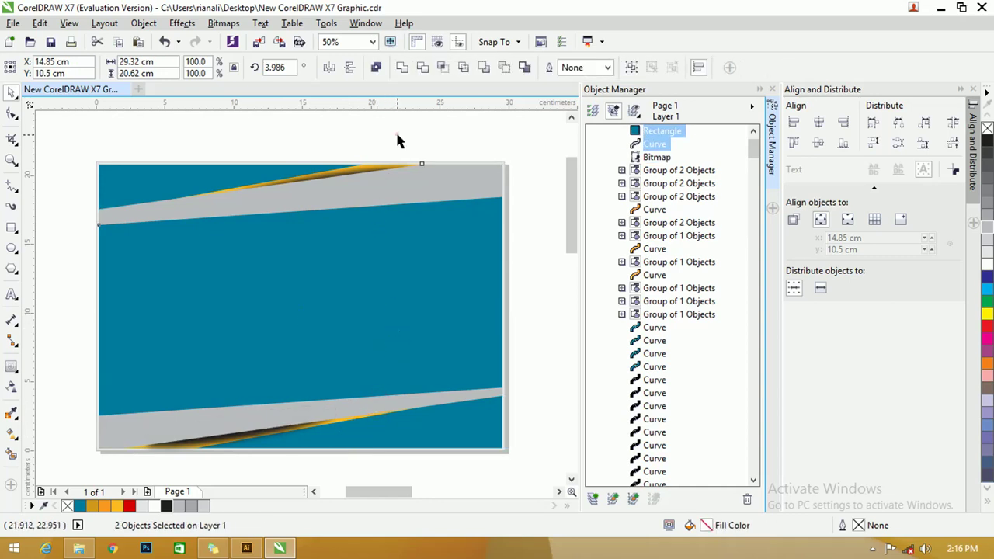
left_click(396, 132)
Step: Lighten the gray slanted shape's fill, trying 10% black and settling on 20% black
left_click(437, 184)
left_click(986, 238)
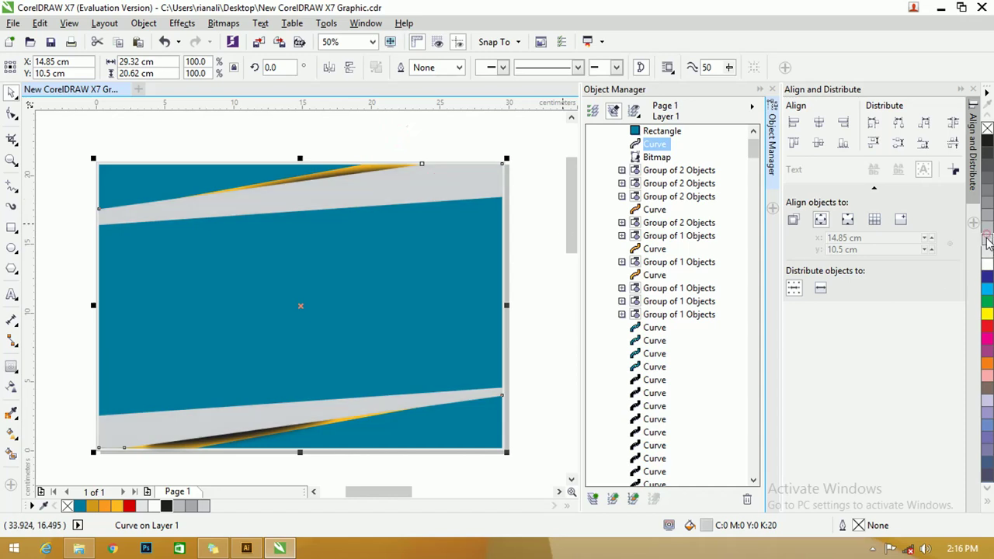
left_click(986, 251)
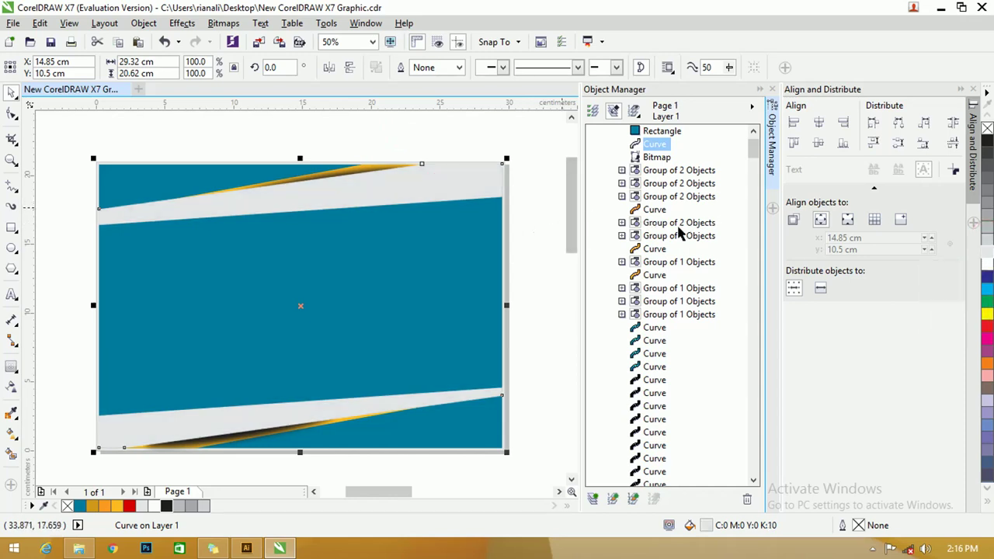
left_click(988, 243)
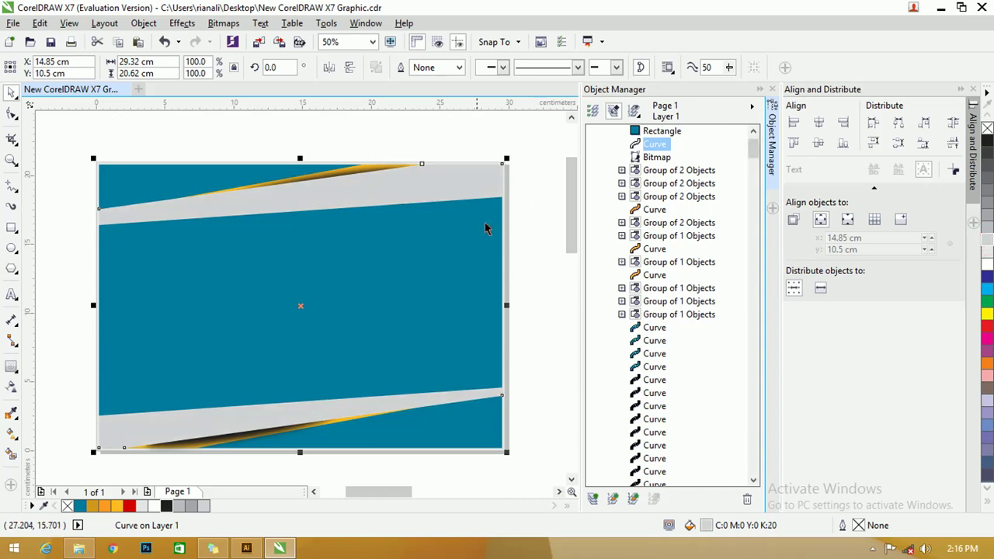
left_click(543, 176)
Step: Fill the page-sized background rectangle with white
scroll(418, 225, "down", 2)
key("z")
key("shift+F4")
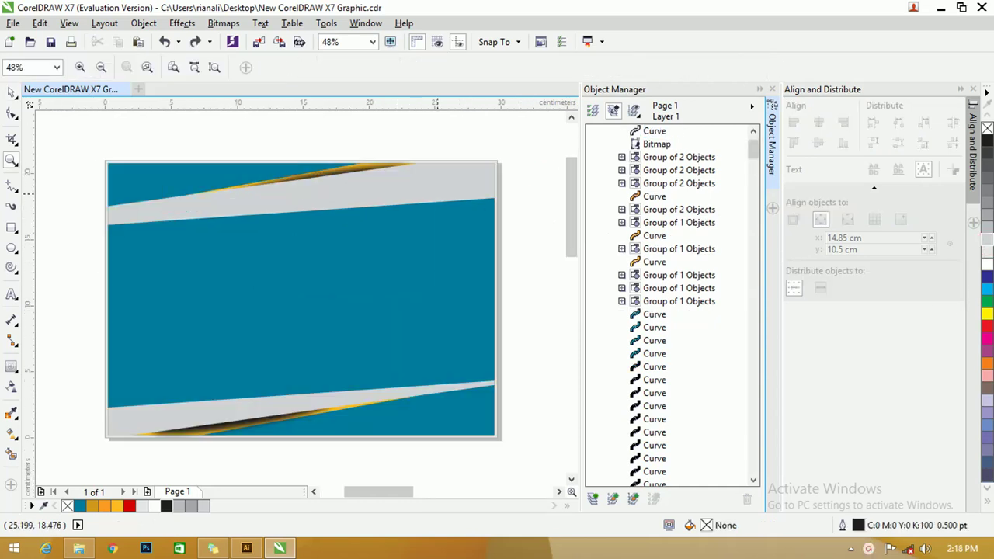
left_click(10, 93)
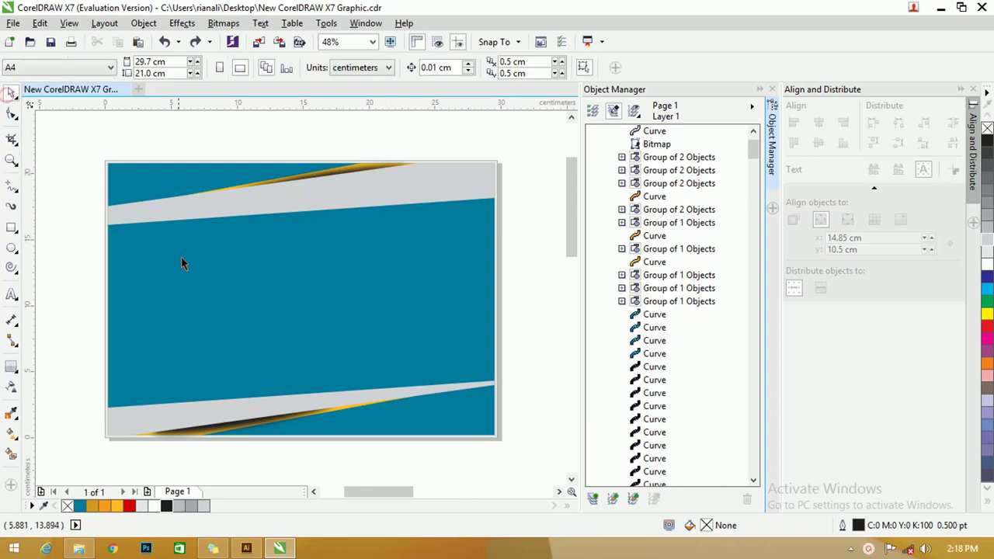
left_click(457, 158)
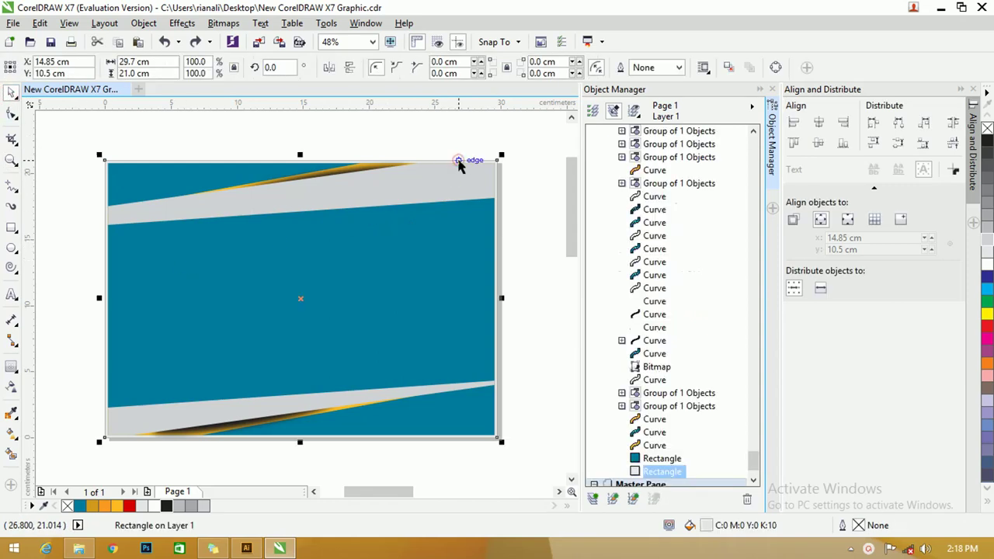
left_click(159, 506)
left_click(532, 213)
Step: Add an inside contour to the central teal rectangle with an offset of about 0.208 cm and one step
left_click(456, 219)
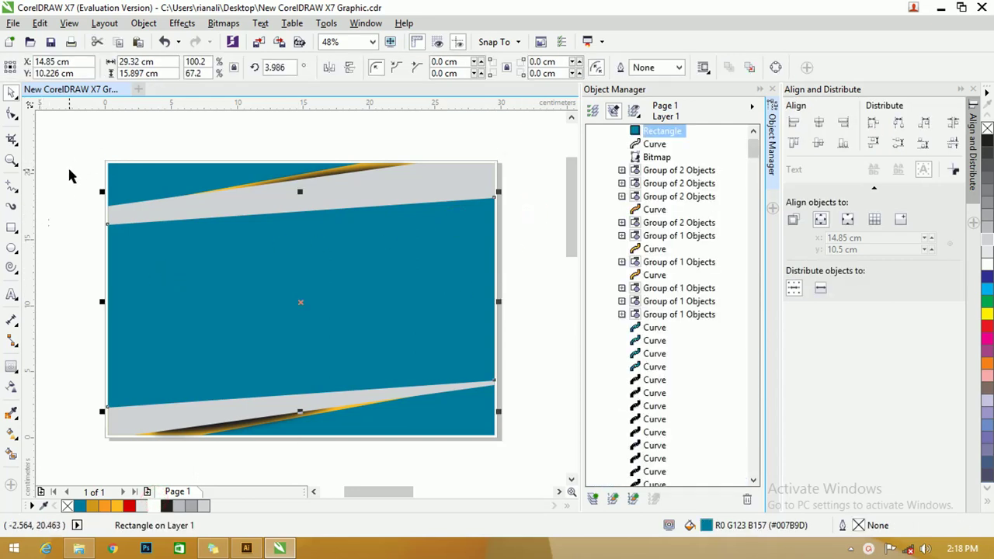
left_click(11, 371)
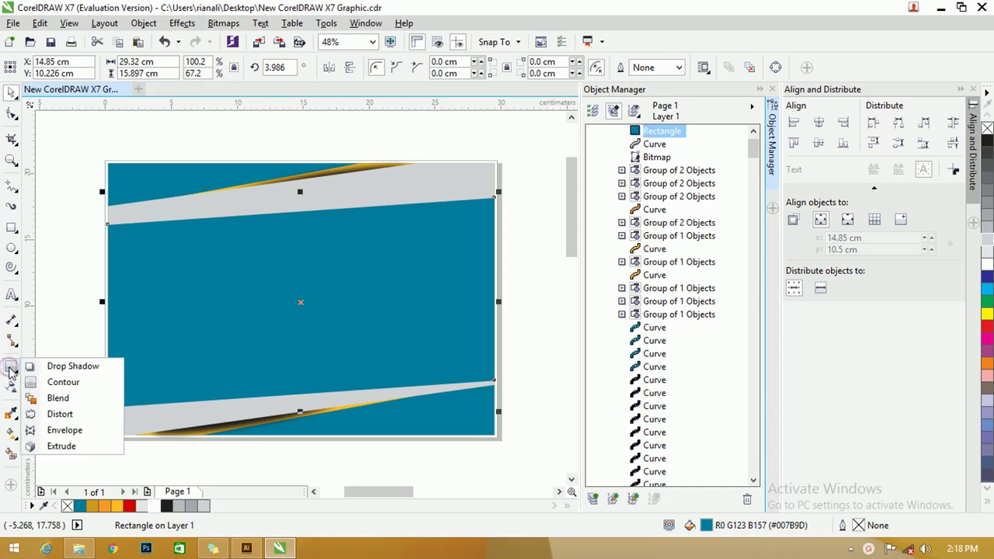
left_click(60, 366)
left_click_drag(173, 264, 174, 209)
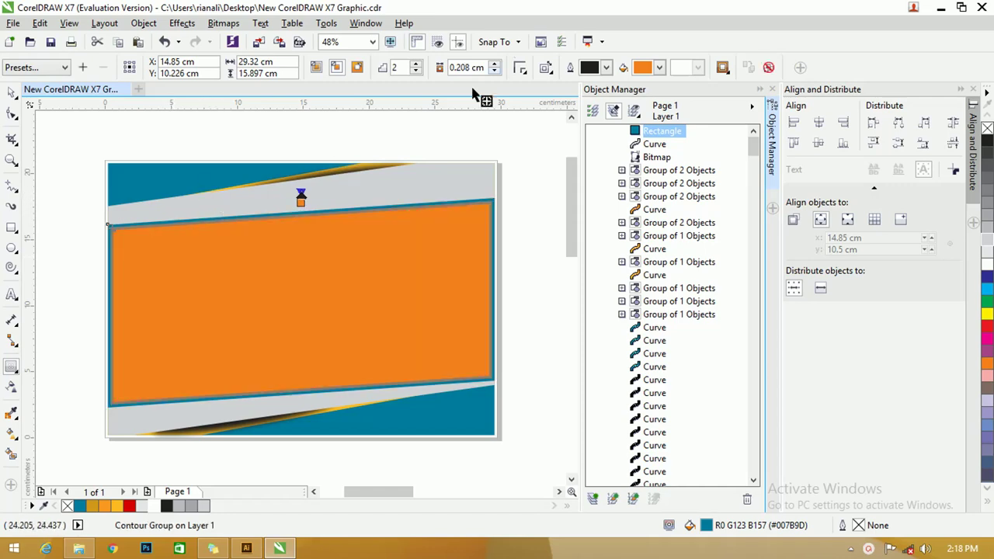
left_click(416, 72)
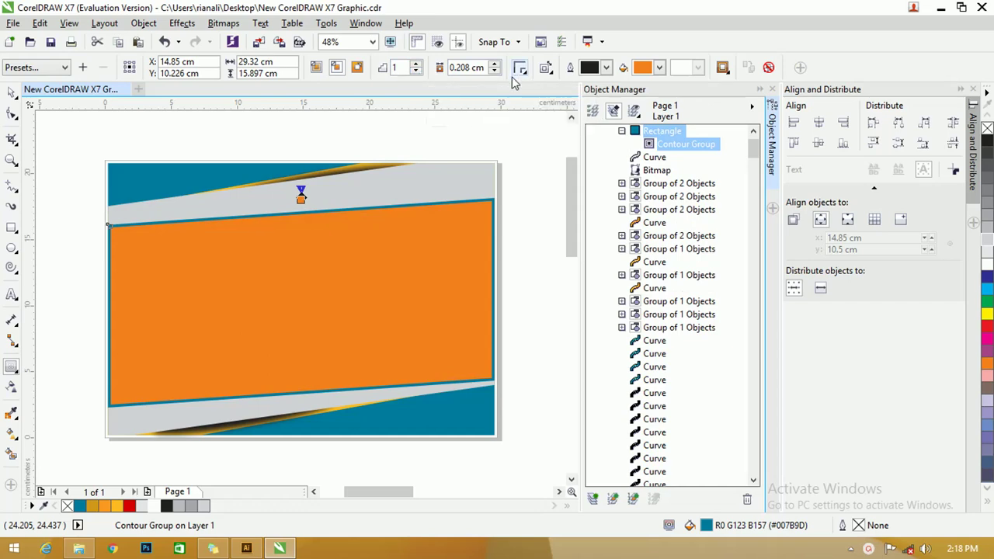
Step: Break the contour group apart and select only the inner orange shape, leaving it in its original position
right_click(382, 233)
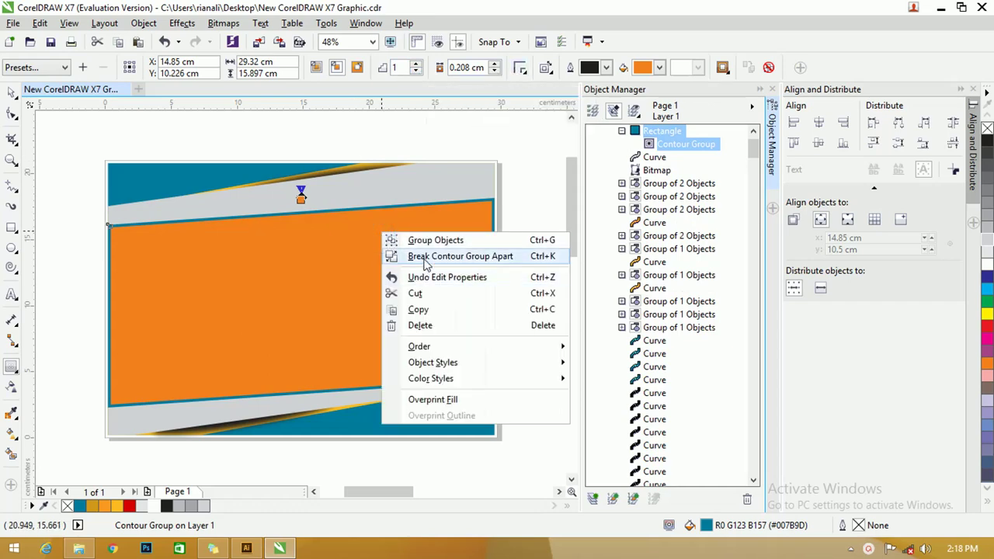
left_click(423, 258)
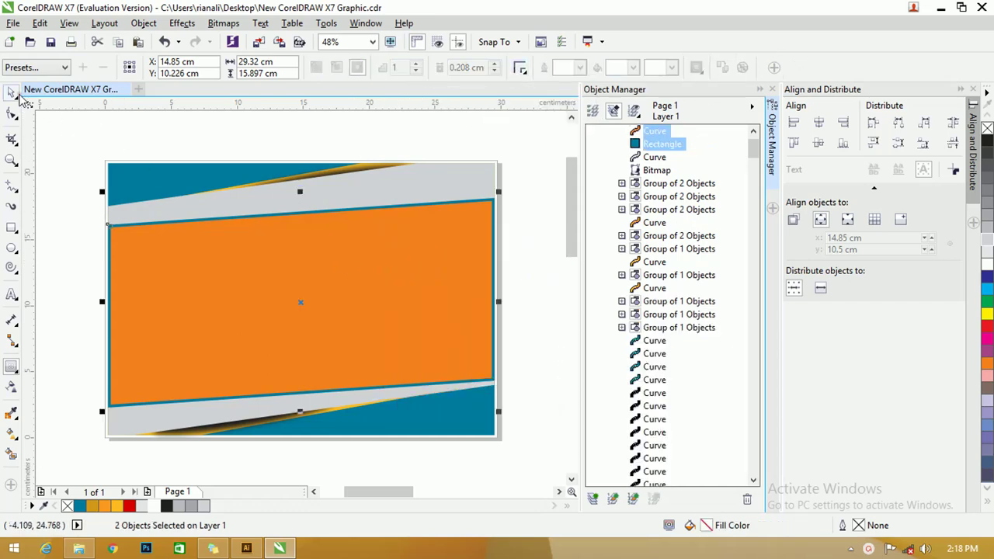
left_click(39, 121)
left_click(106, 225)
left_click_drag(177, 284, 164, 284)
key("ctrl+z")
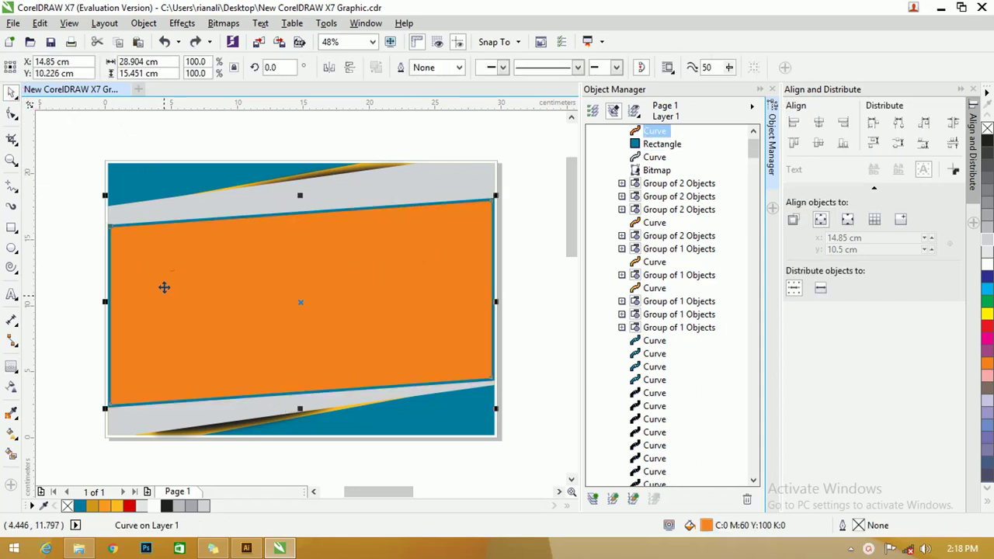
Step: Give the inner orange shape a white outline and remove its fill
left_click(154, 505)
right_click(156, 506)
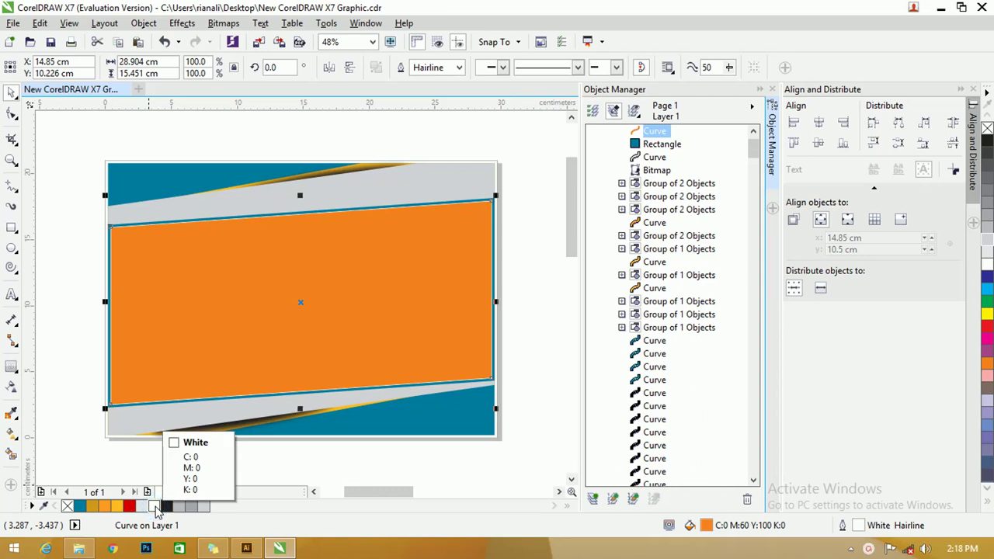
left_click(68, 506)
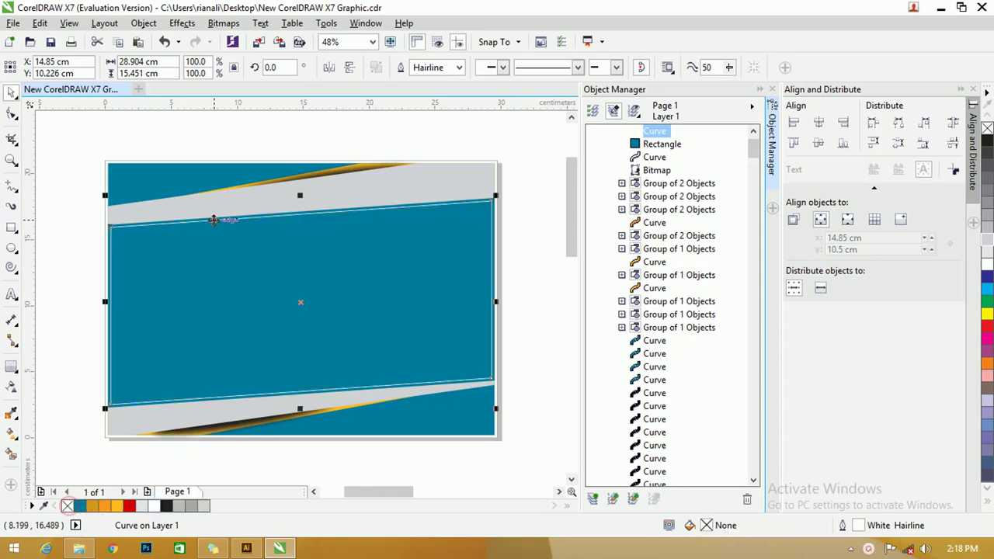
Step: Set the inner frame's outline width to 4.0 pt after trying 2.0 pt and 8.0 pt
left_click(458, 67)
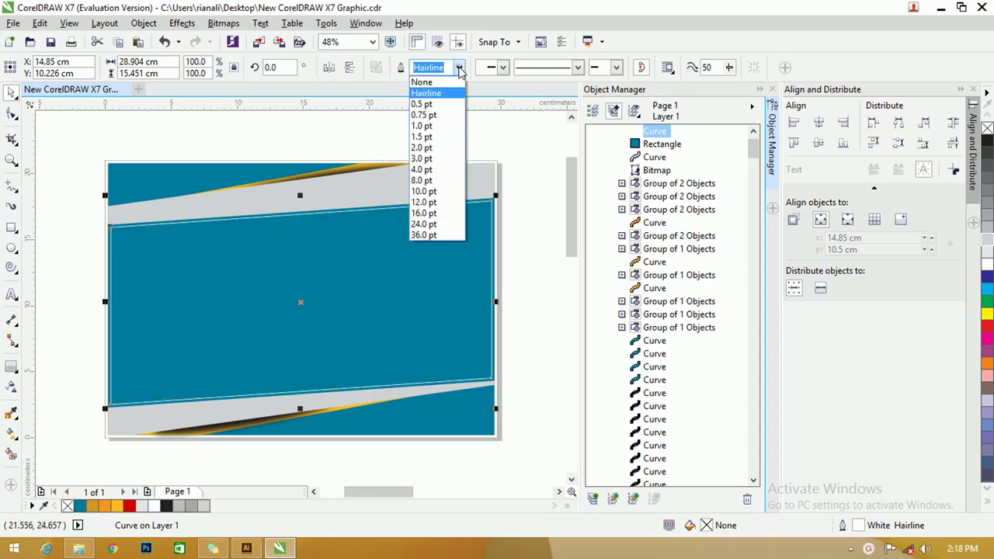
left_click(452, 146)
left_click(458, 68)
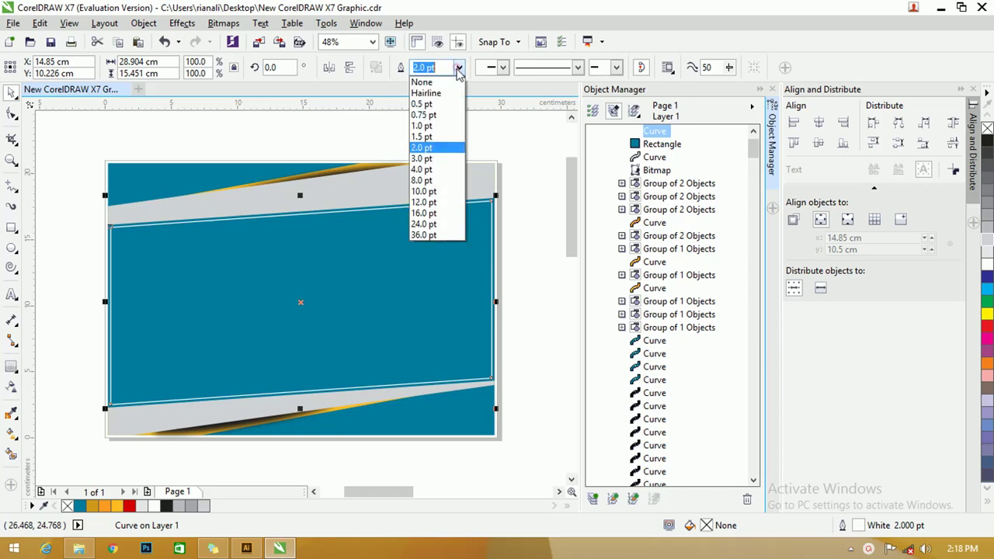
left_click(446, 184)
left_click(458, 67)
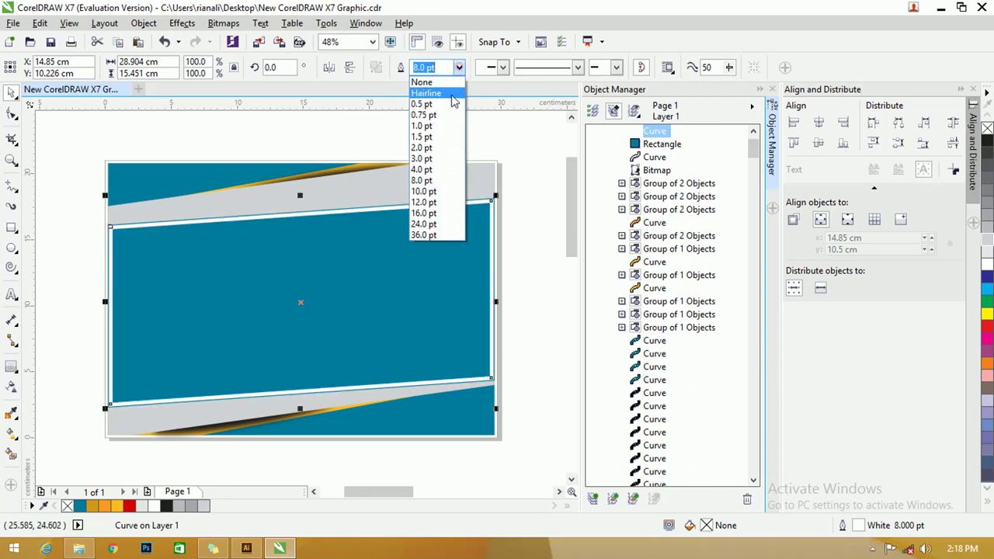
left_click(439, 169)
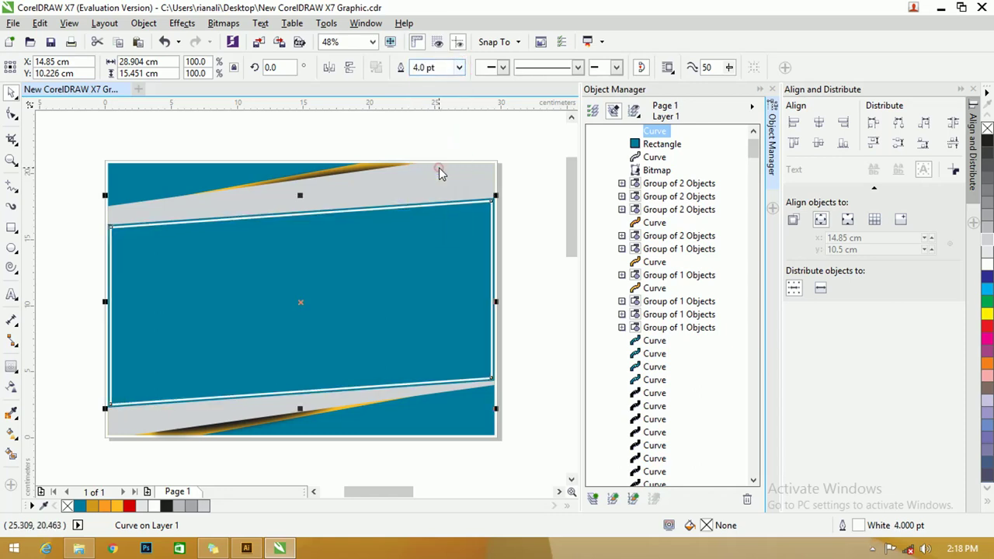
scroll(383, 257, "left", 4)
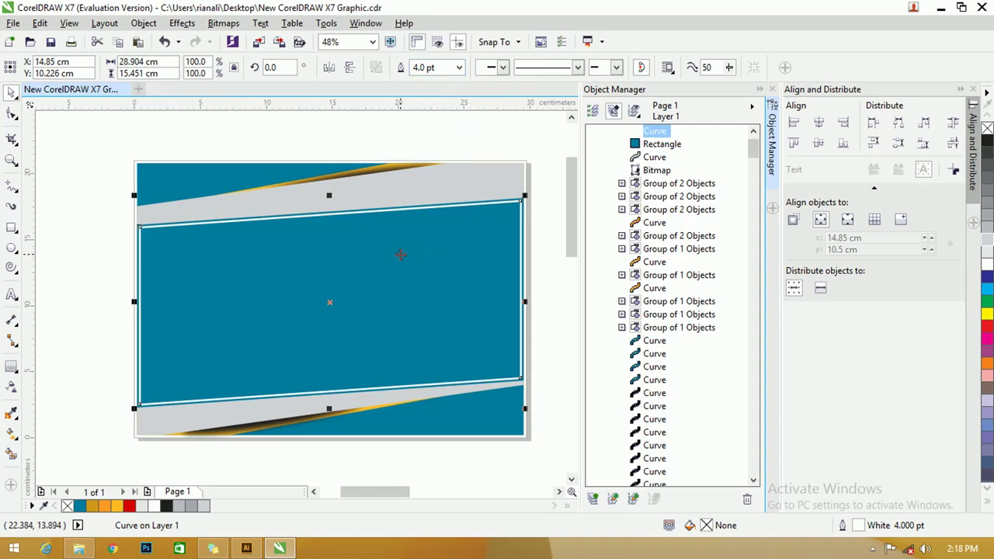
scroll(323, 218, "up", 1)
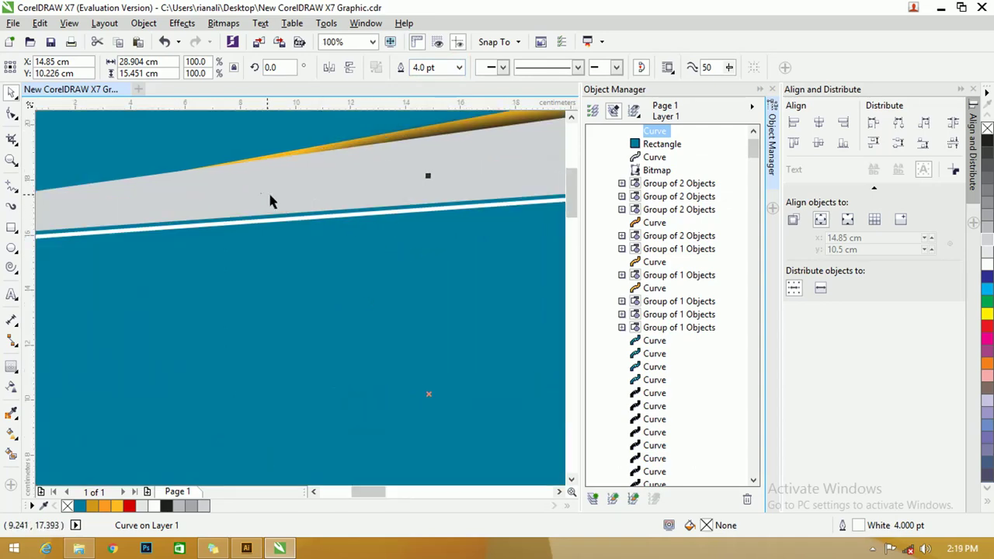
scroll(272, 199, "down", 2)
scroll(305, 198, "up", 1)
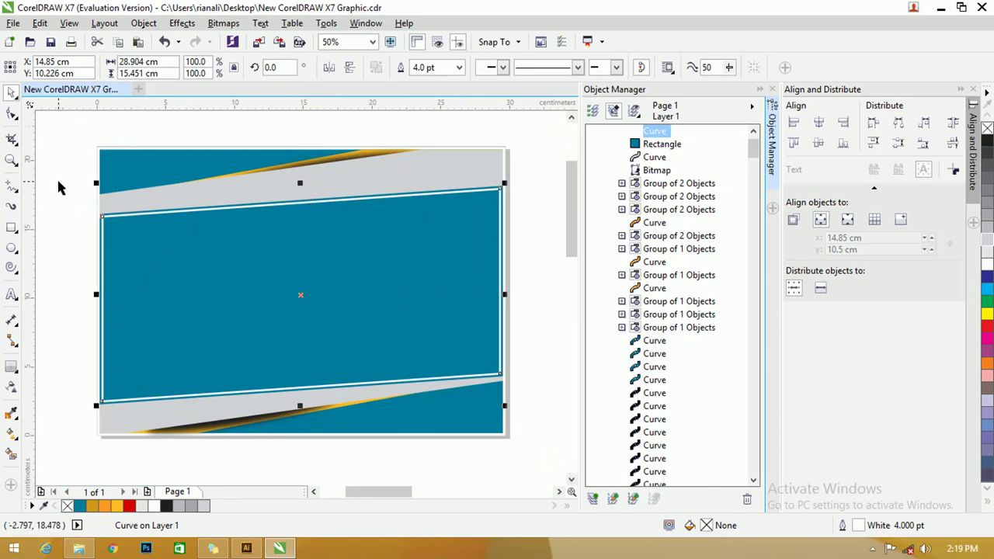
left_click(57, 177)
Step: Switch to File Explorer and import the images Brosur SMK 3-02 and Model Uji from the Pictures folder into the CorelDRAW drawing
left_click(81, 549)
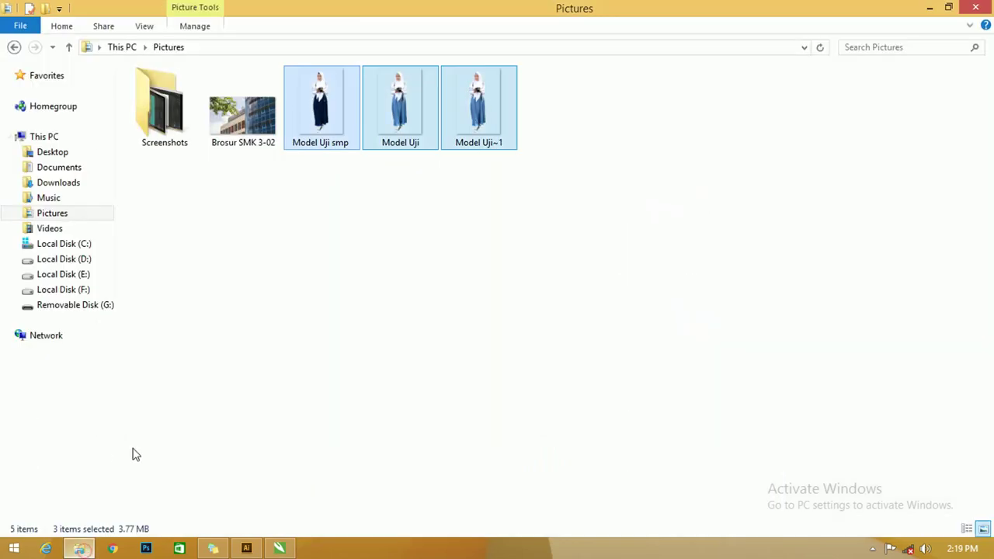
left_click(252, 143)
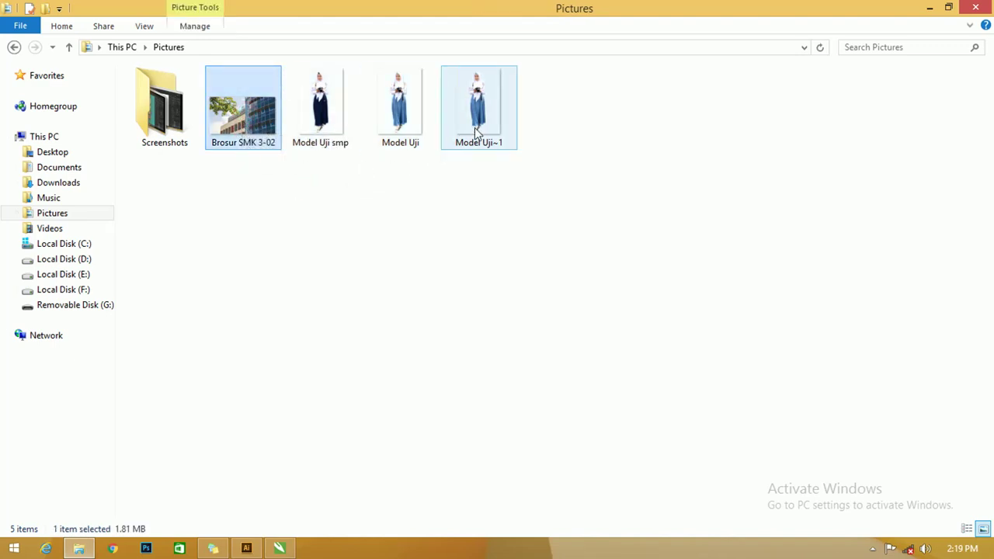
left_click(400, 113, "ctrl")
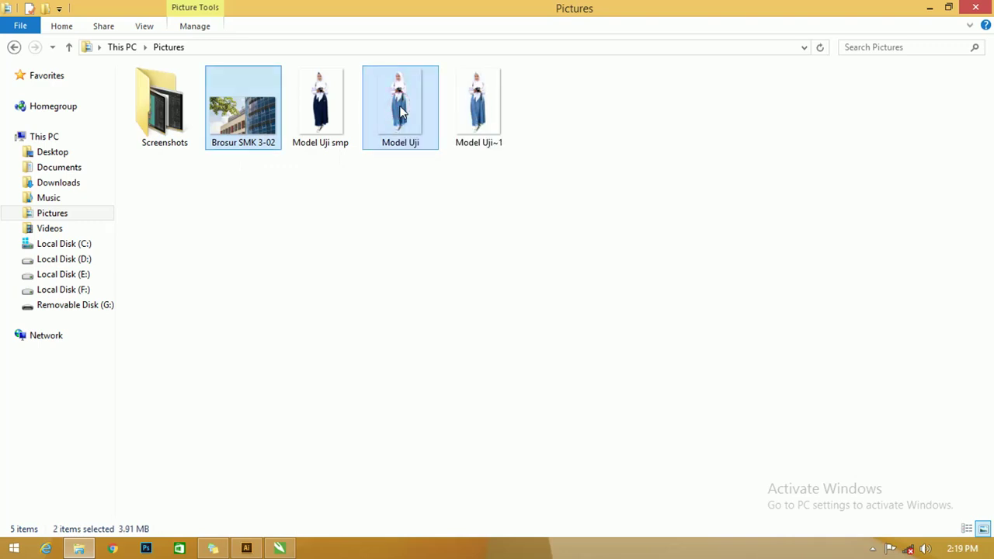
left_click_drag(401, 113, 483, 220)
left_click_drag(325, 212, 404, 267)
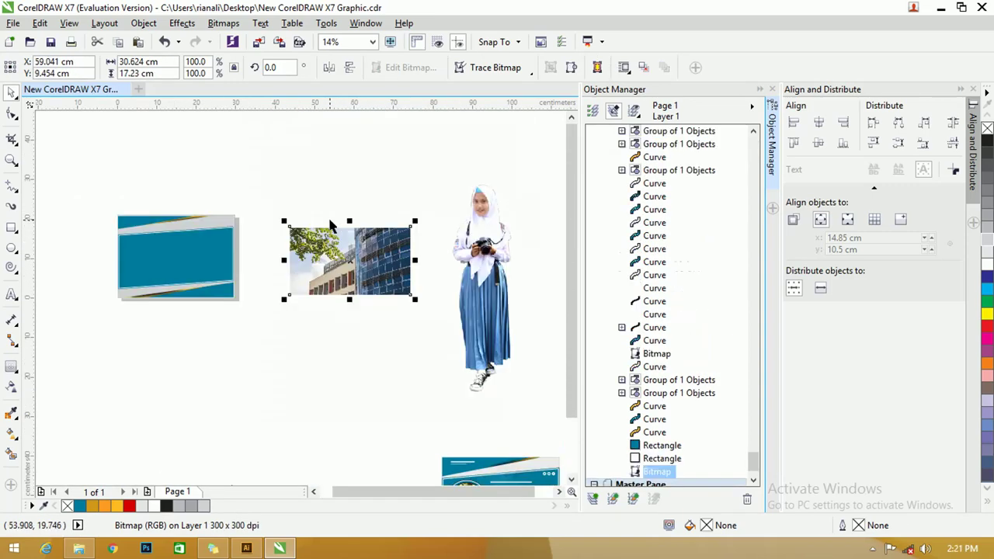
Step: Scale down the student cutout and move it and the building photo close to the page, with the photo below the cutout
scroll(328, 215, "up", 3)
scroll(328, 215, "down", 3)
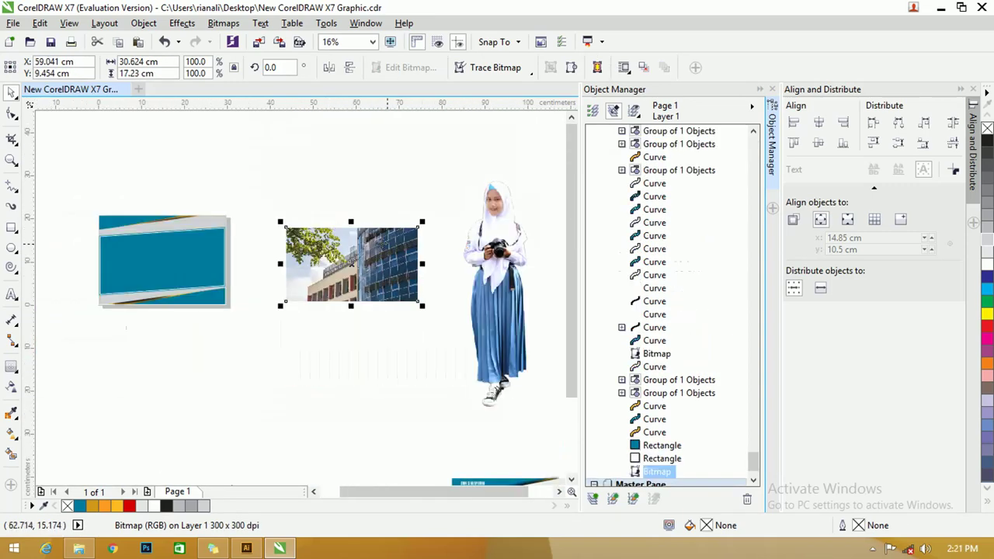
left_click_drag(529, 243, 489, 231)
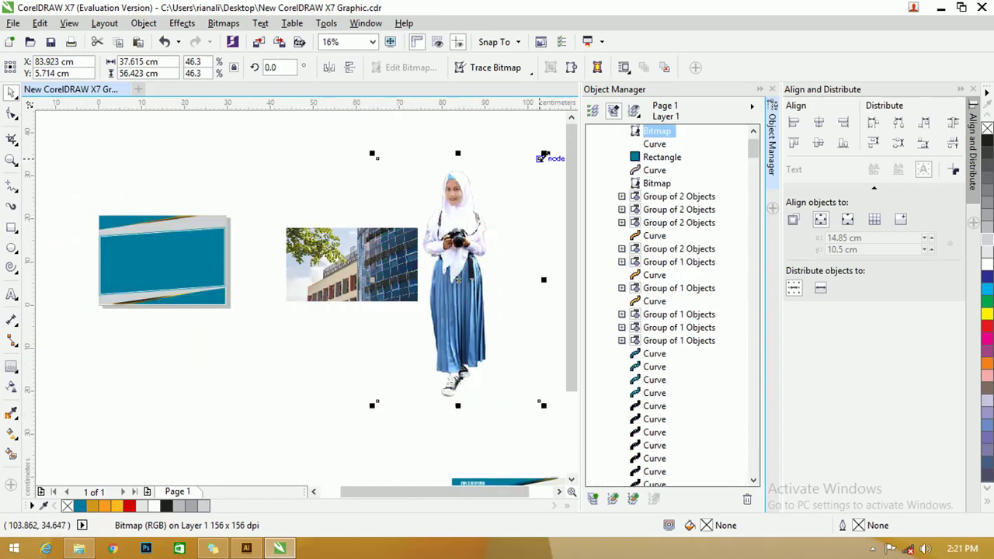
left_click_drag(545, 155, 458, 279)
left_click_drag(421, 325, 295, 194)
left_click_drag(350, 268, 326, 294)
key("z")
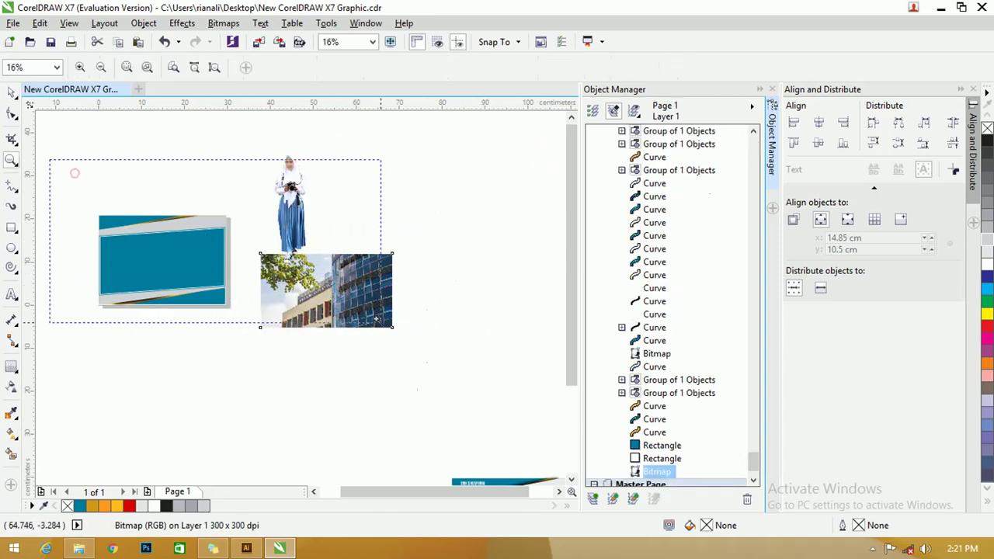
scroll(74, 173, "up", 1)
left_click(12, 92)
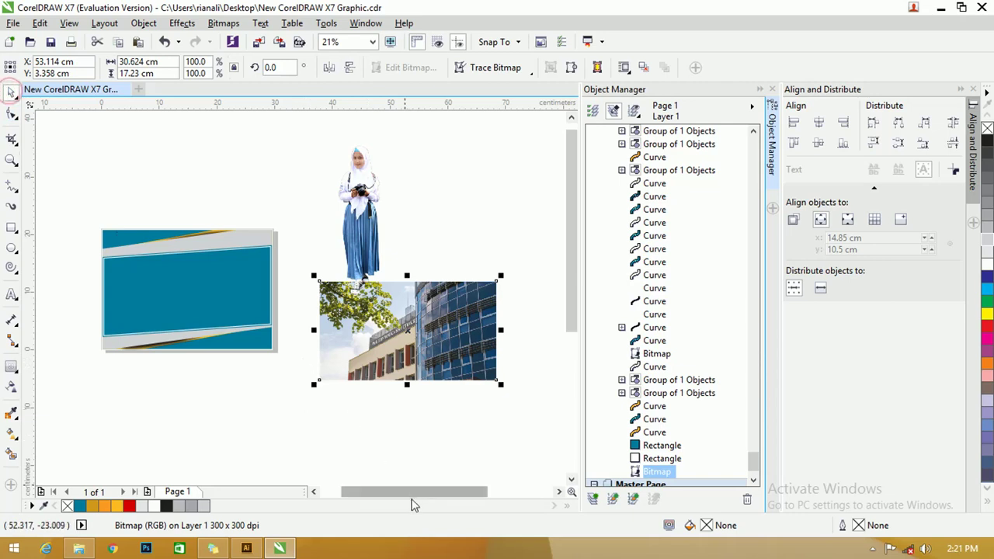
Step: Bring the building photo in front of the page design and place it beside the page, below the student cutout
left_click_drag(412, 499, 395, 497)
mouse_move(265, 271)
left_mouse_down()
mouse_move(259, 227)
mouse_move(233, 240)
mouse_move(258, 281)
left_mouse_up()
scroll(225, 258, "up", 3)
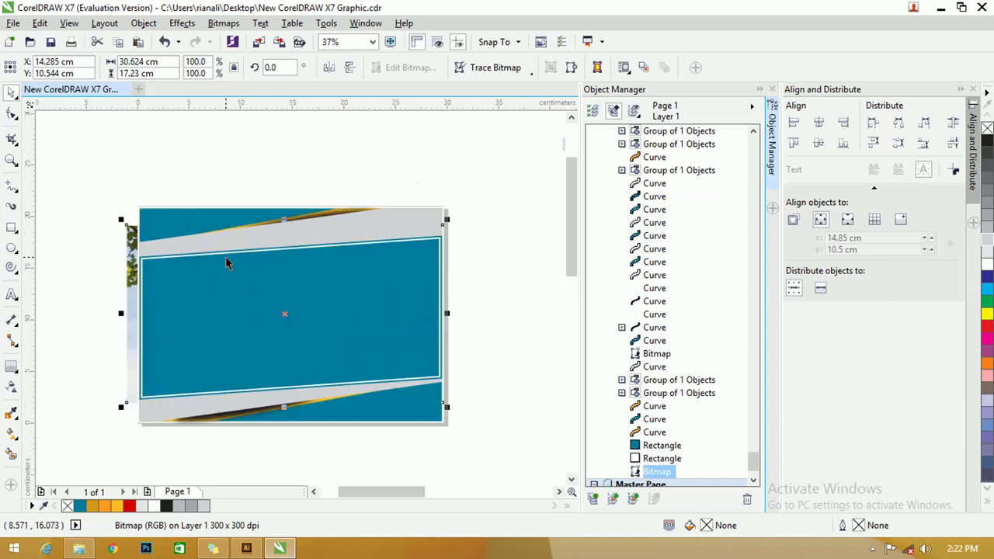
scroll(225, 256, "down", 5)
scroll(199, 255, "up", 1)
key("ctrl+Home")
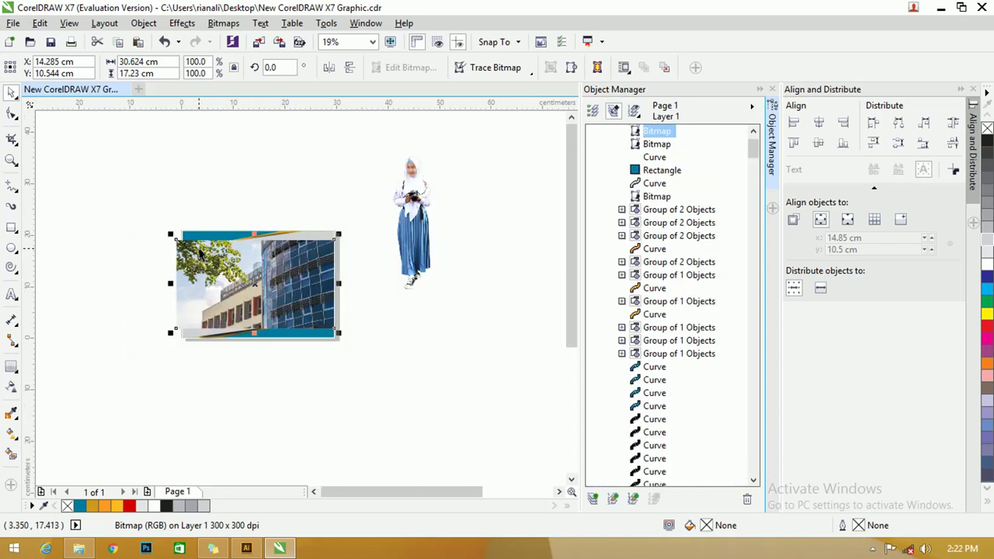
left_click_drag(200, 259, 381, 309)
left_click(269, 279)
left_click_drag(269, 280, 244, 273)
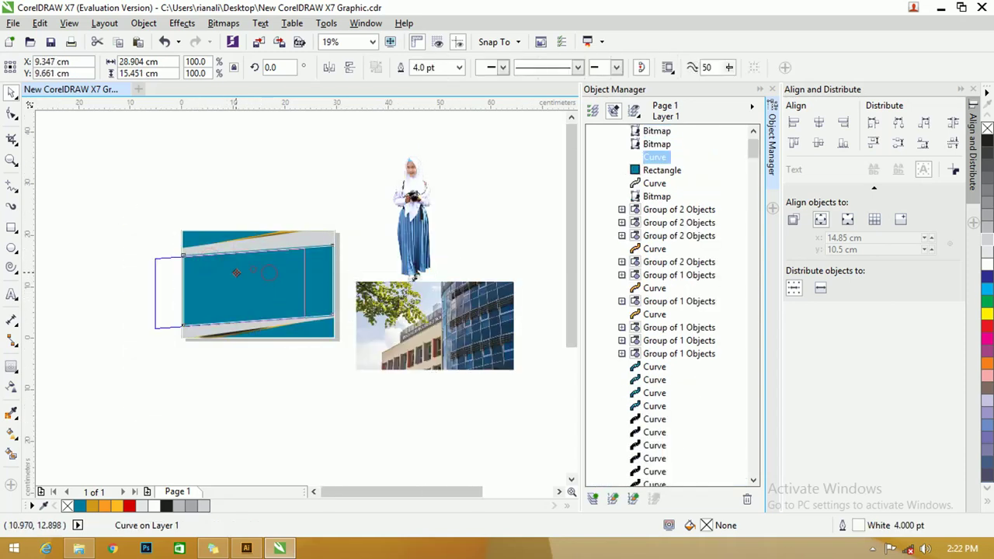
key("ctrl+z")
Step: Copy the central teal rectangle and paste the duplicate in place on top of the other objects
scroll(253, 270, "up", 3)
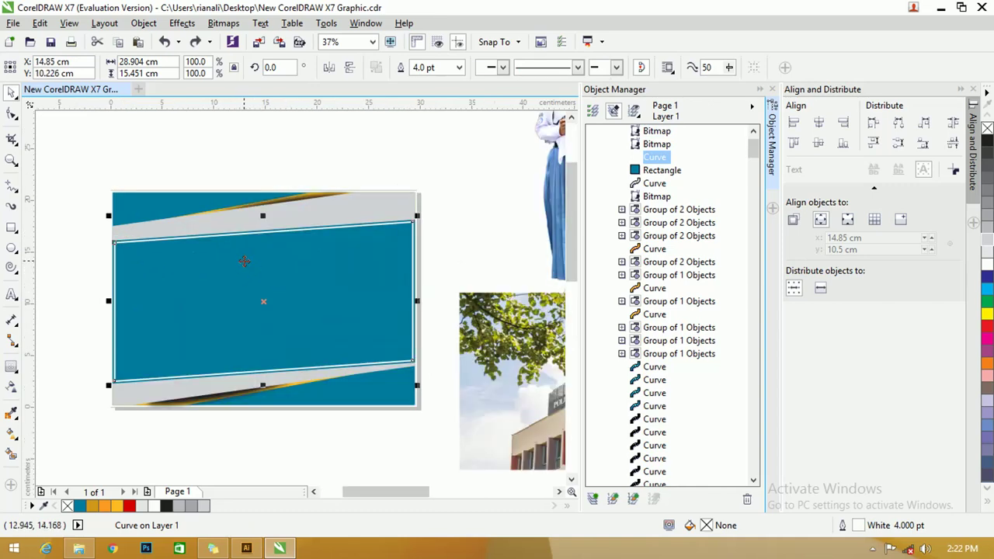
scroll(120, 247, "up", 1)
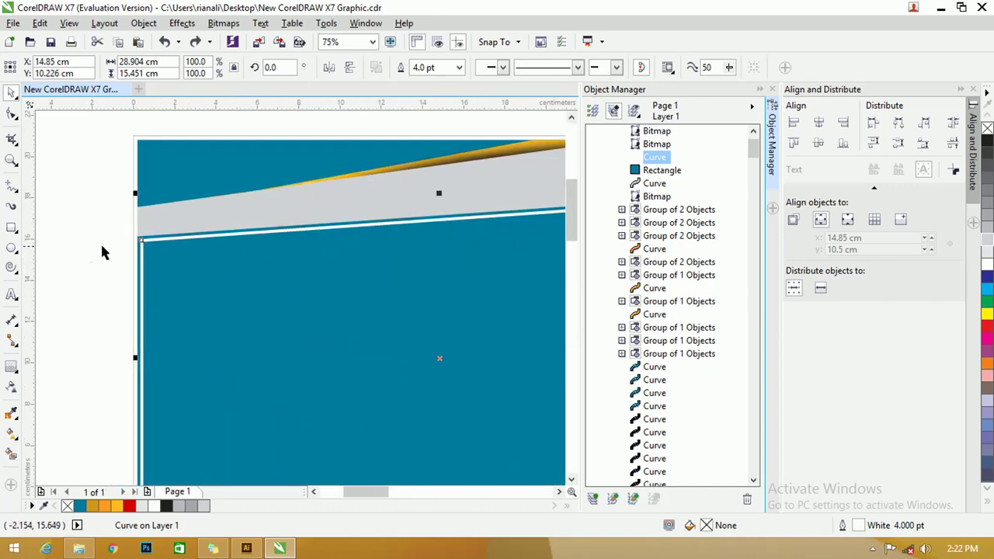
left_click(107, 235)
left_click(140, 240)
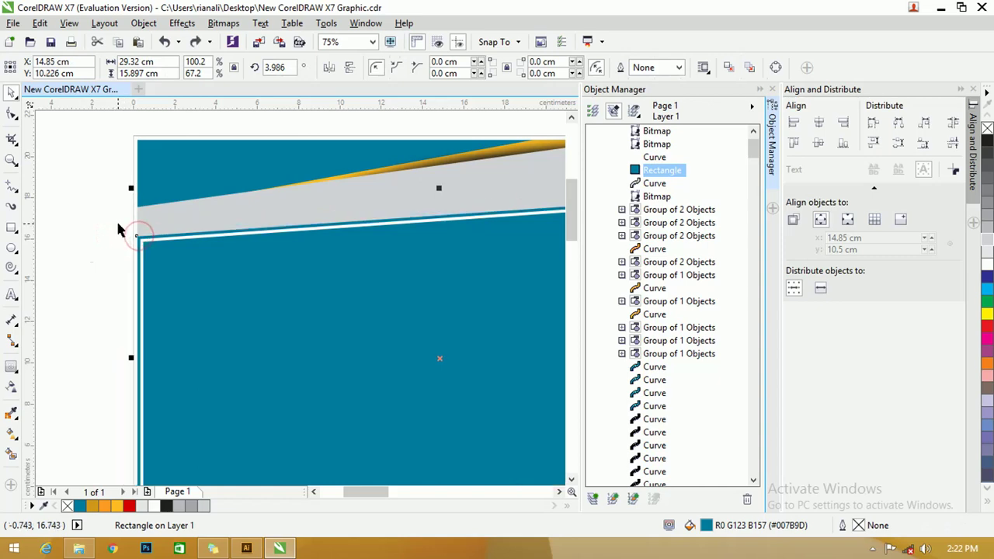
scroll(116, 219, "down", 2)
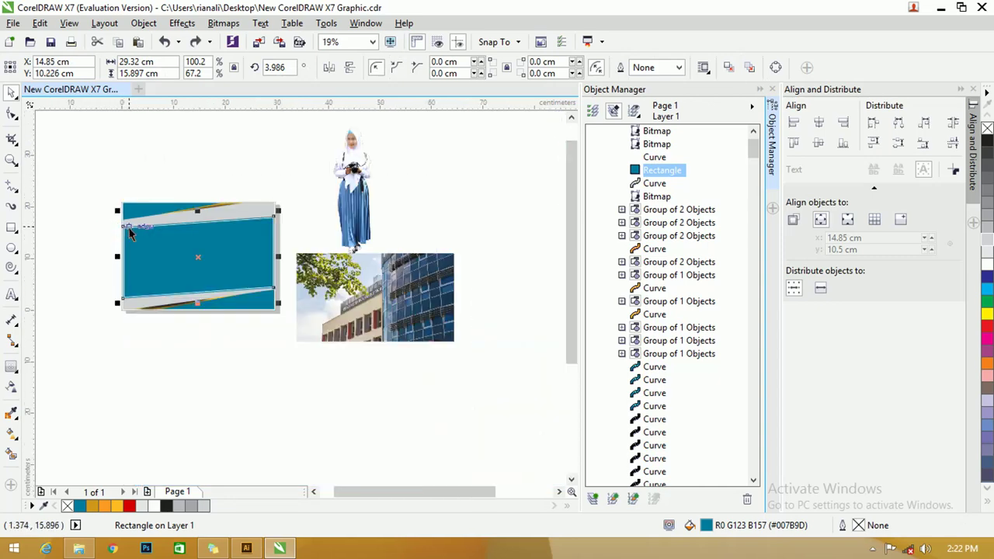
key("ctrl+c")
key("ctrl+v")
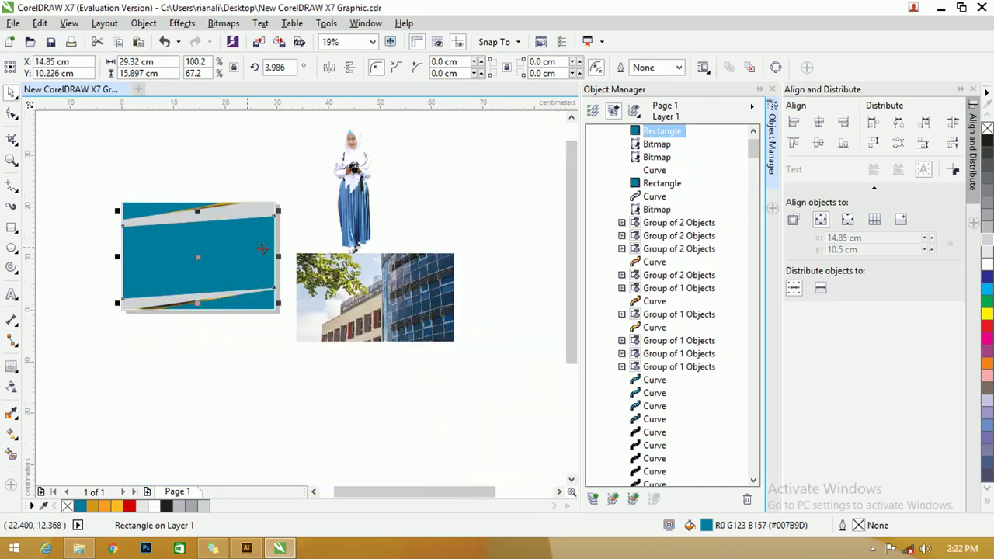
scroll(264, 248, "up", 1)
scroll(265, 248, "down", 1)
Step: PowerClip the building photo inside the duplicated teal rectangle
left_click(331, 280)
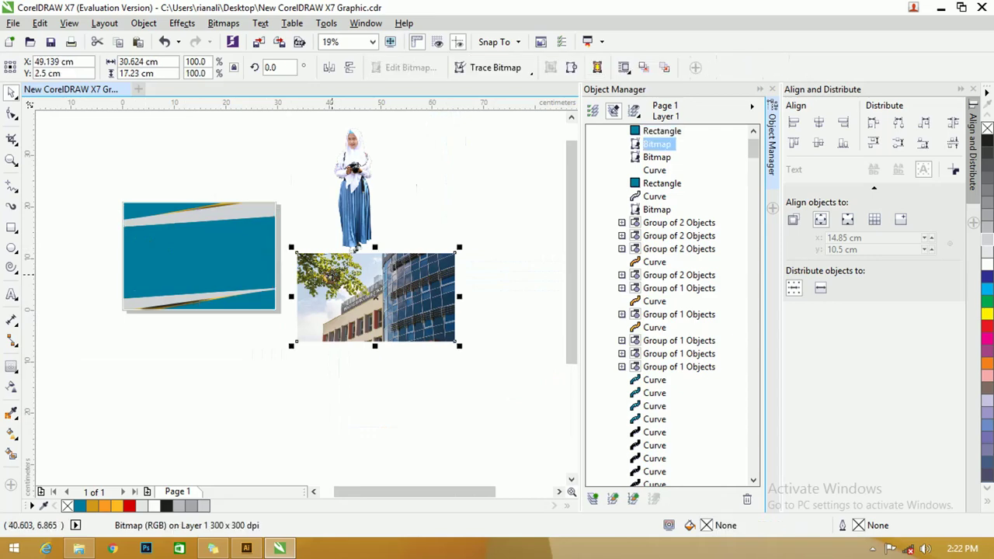
right_click(332, 278)
left_click(381, 150)
left_click(215, 239)
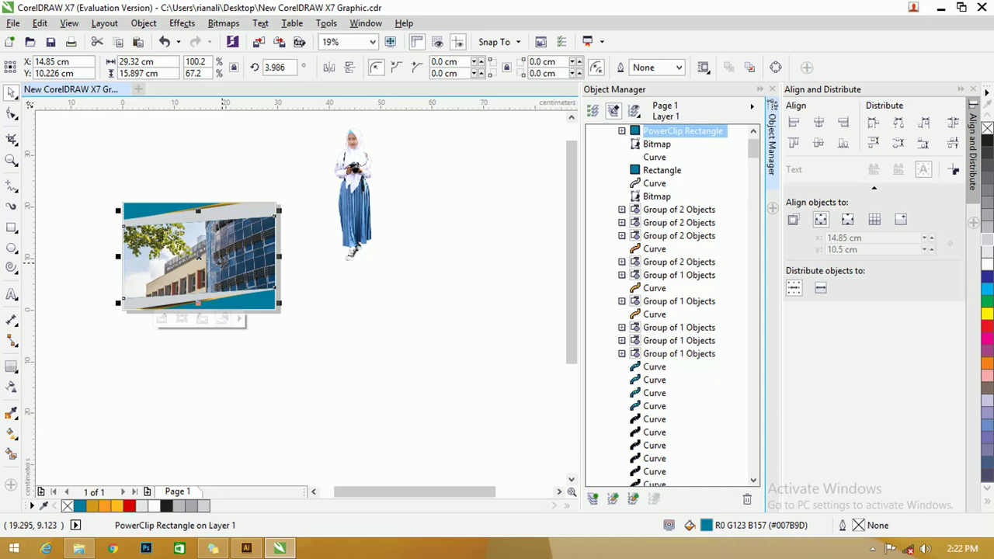
Step: Move the PowerClip rectangle back three levels in the stacking order, directly behind the original teal rectangle
key("ctrl+Page_Down")
key("ctrl+Page_Down")
key("ctrl+Page_Down")
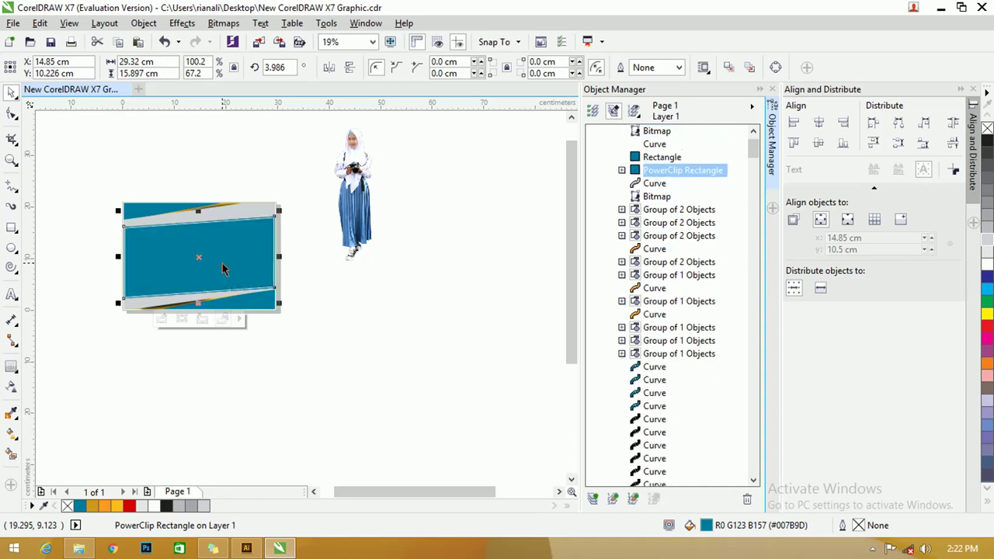
left_click(309, 281)
Step: Apply a linear fountain fill from the lower-left to the upper-right of the original teal rectangle, with teal at both ends
scroll(146, 237, "up", 2)
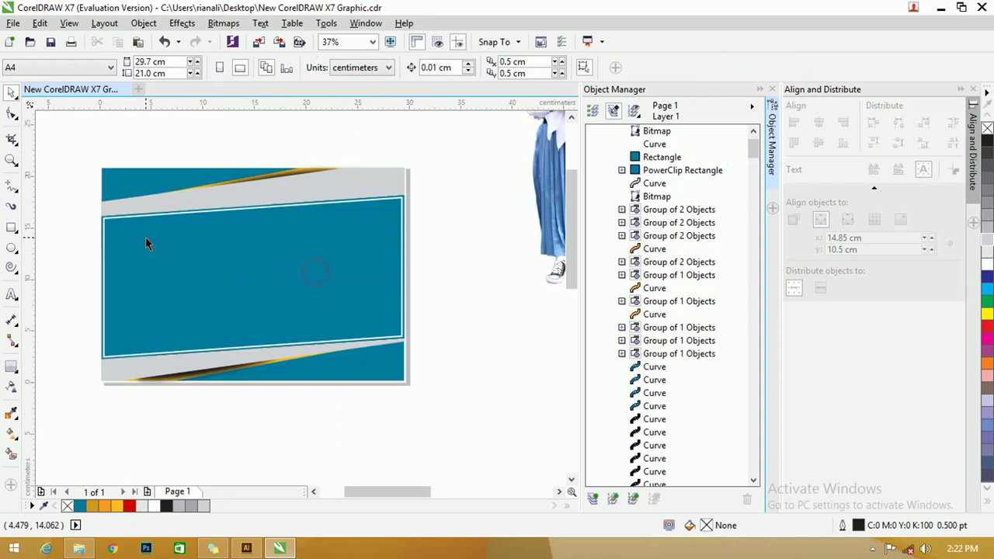
left_click(205, 258)
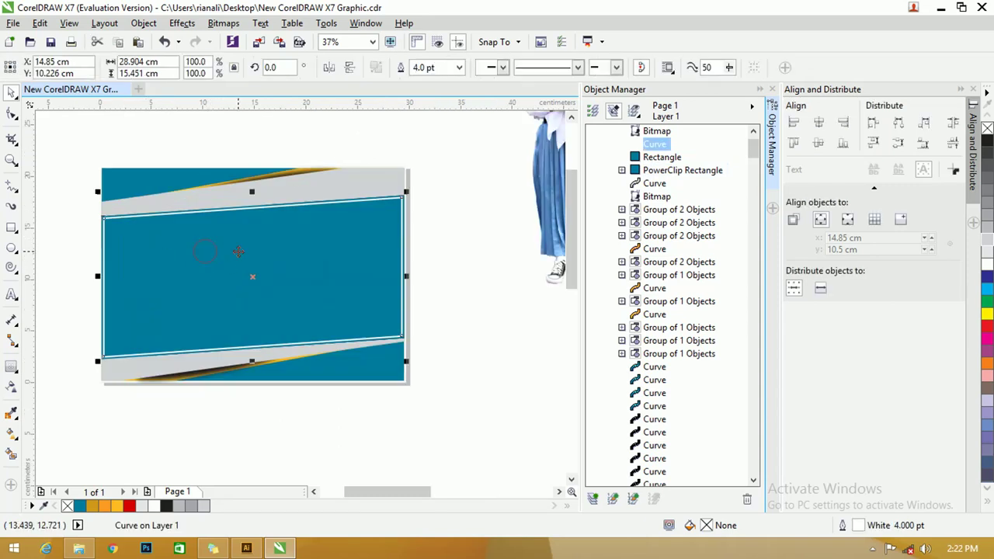
scroll(81, 226, "up", 4)
left_click(76, 223)
left_click(177, 198)
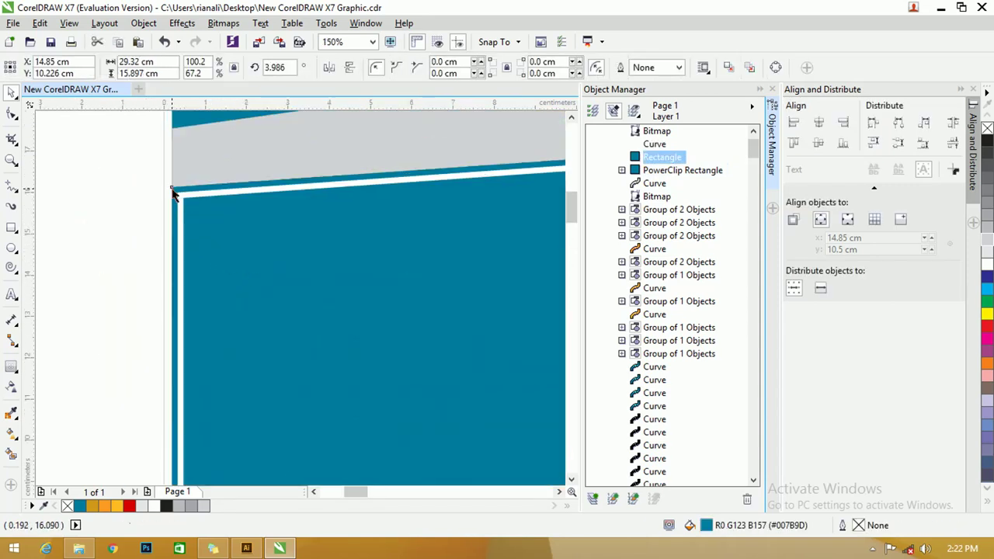
scroll(152, 209, "down", 4)
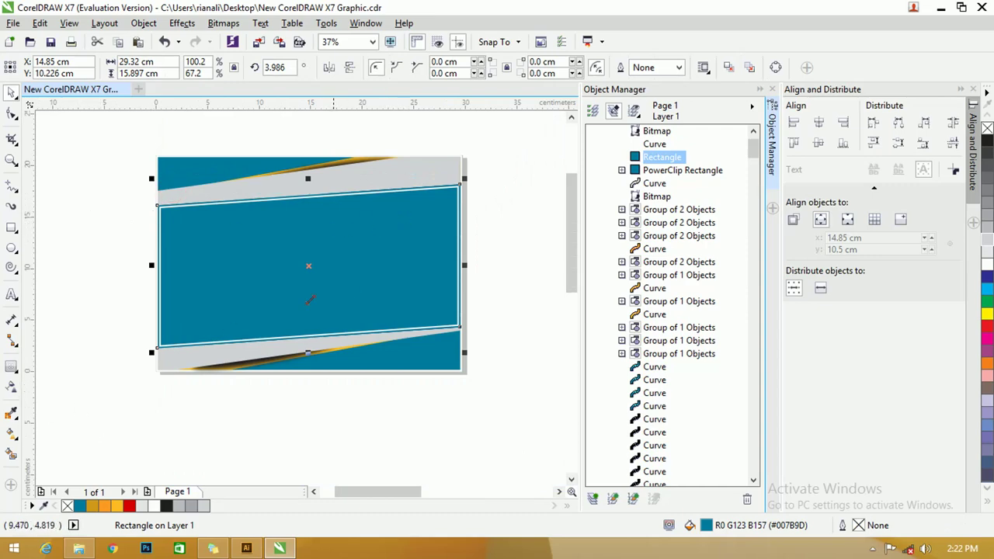
left_click(12, 435)
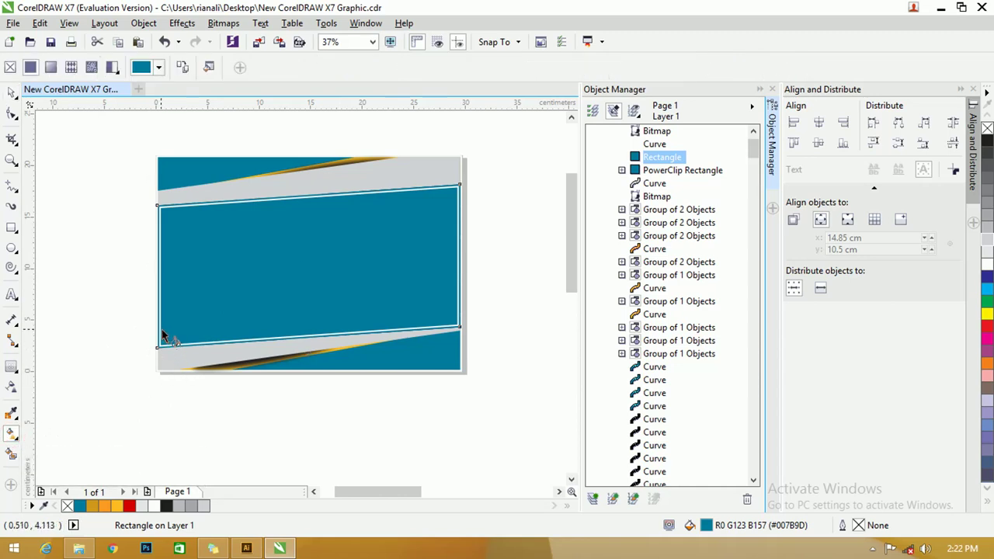
left_click_drag(155, 344, 451, 217)
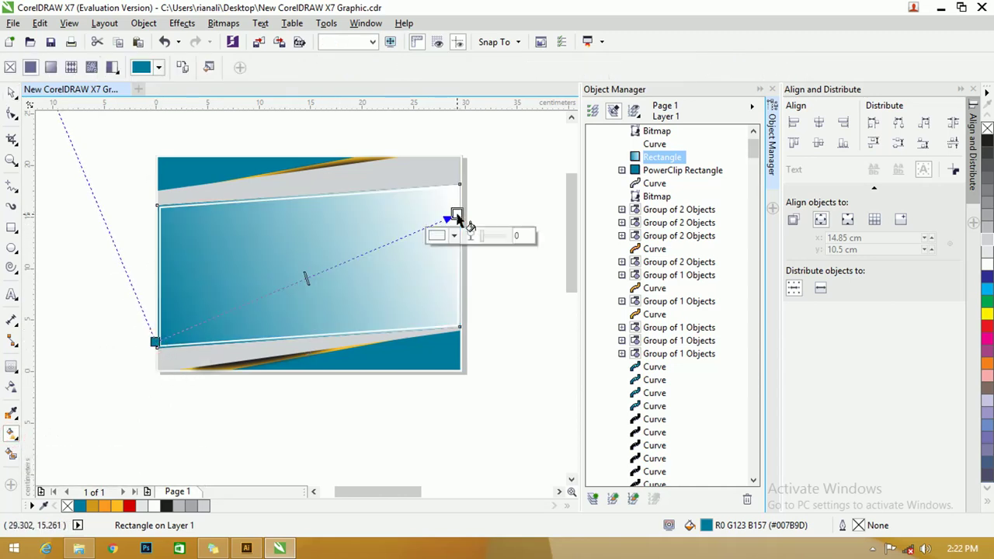
left_click(80, 505)
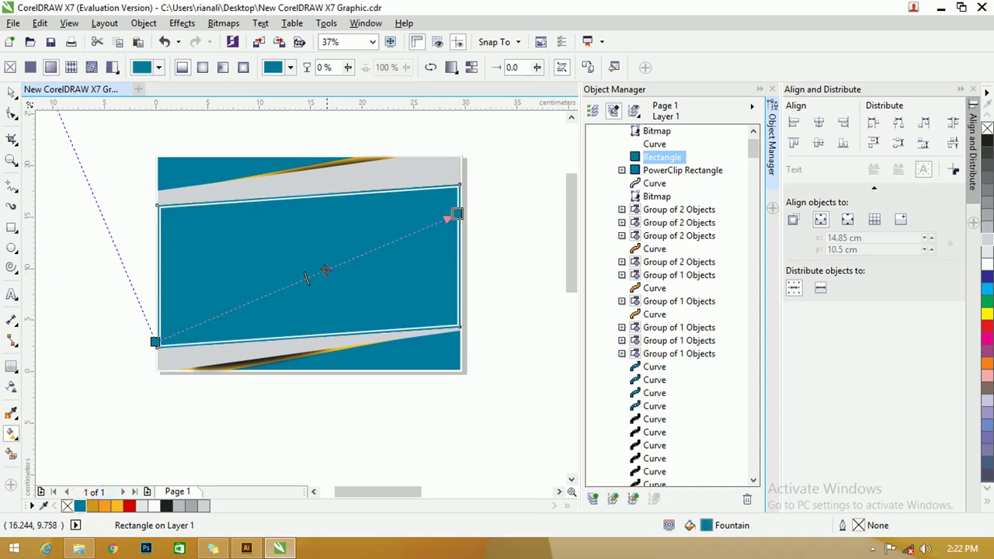
Step: Add a middle color node with 13% transparency to the fountain fill, shift it toward the upper-right end, and extend that end slightly outward
double_click(331, 267)
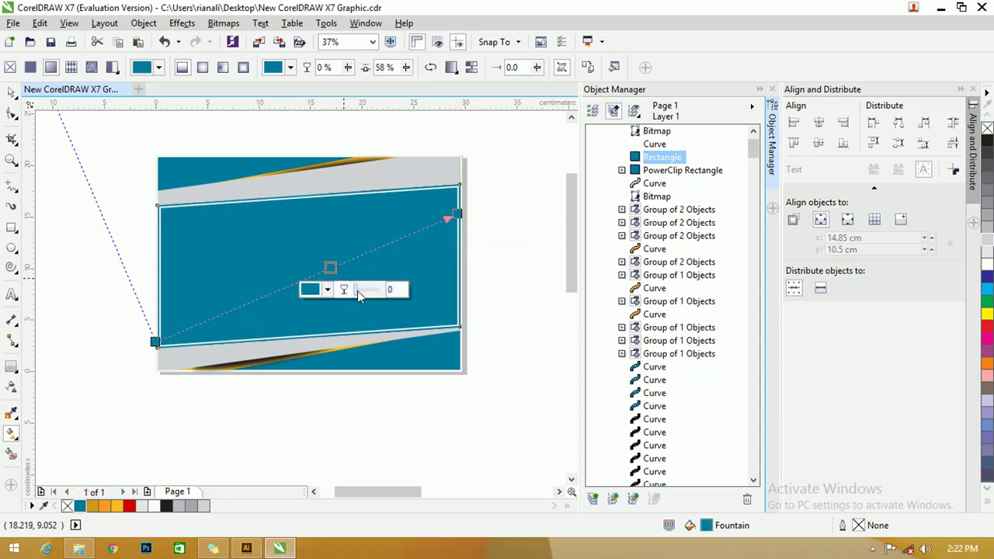
left_click(359, 289)
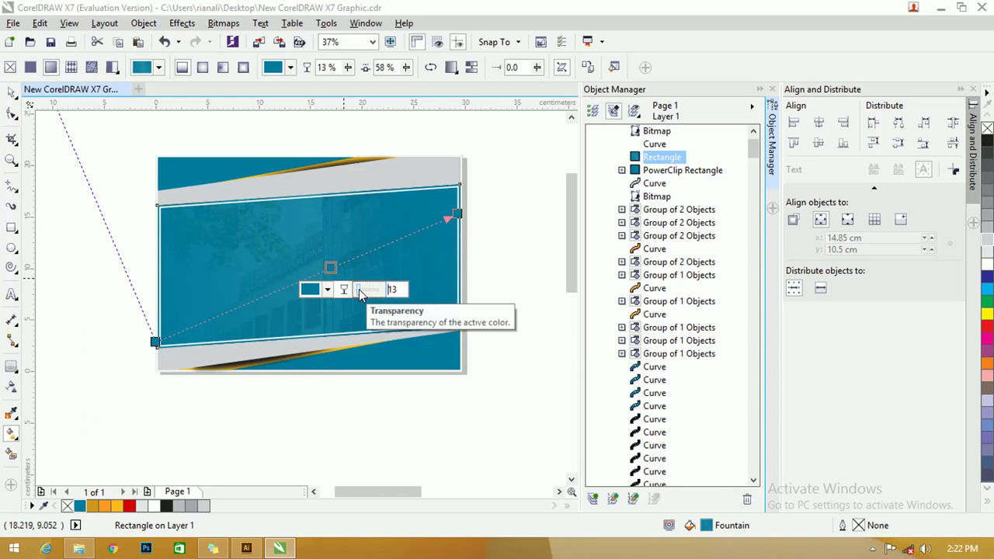
left_click_drag(330, 268, 355, 256)
left_click_drag(458, 214, 468, 206)
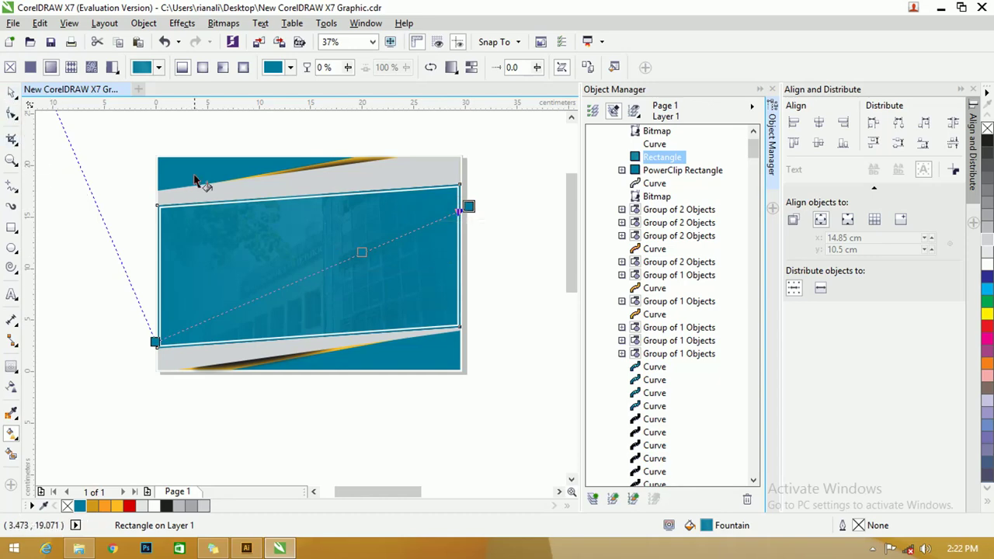
left_click(11, 93)
left_click(104, 139)
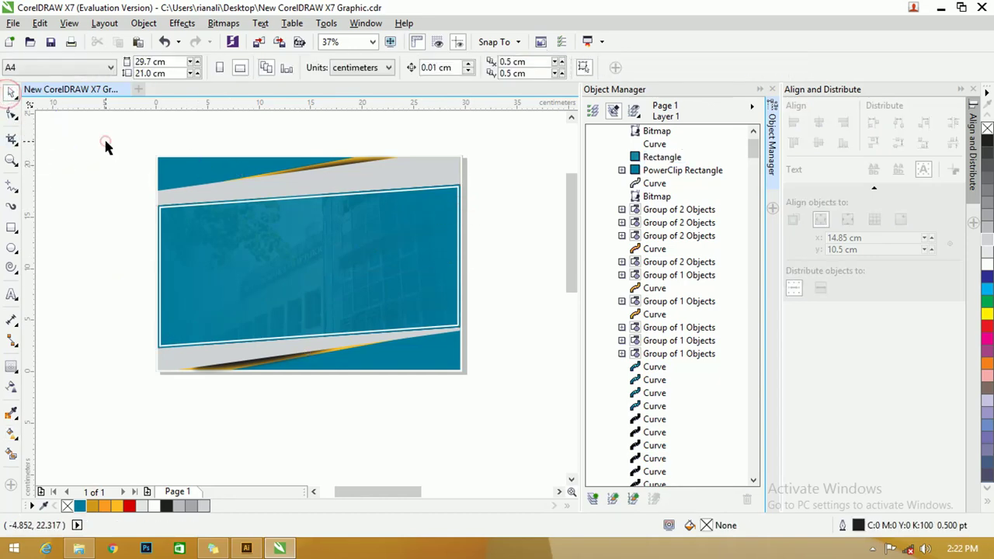
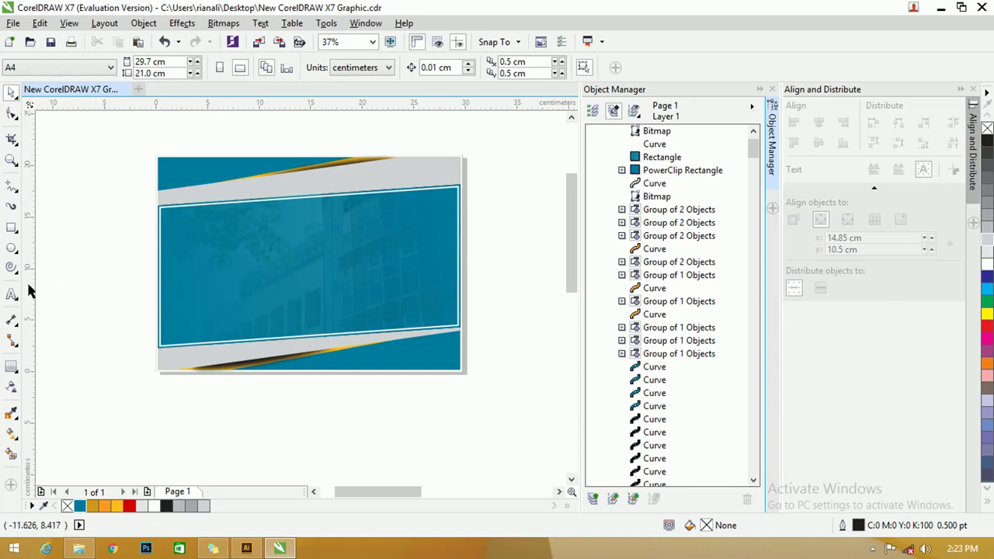
Step: Draw a circle over the teal panel's left half and scale it to about 8.89 cm in diameter
left_click(11, 247)
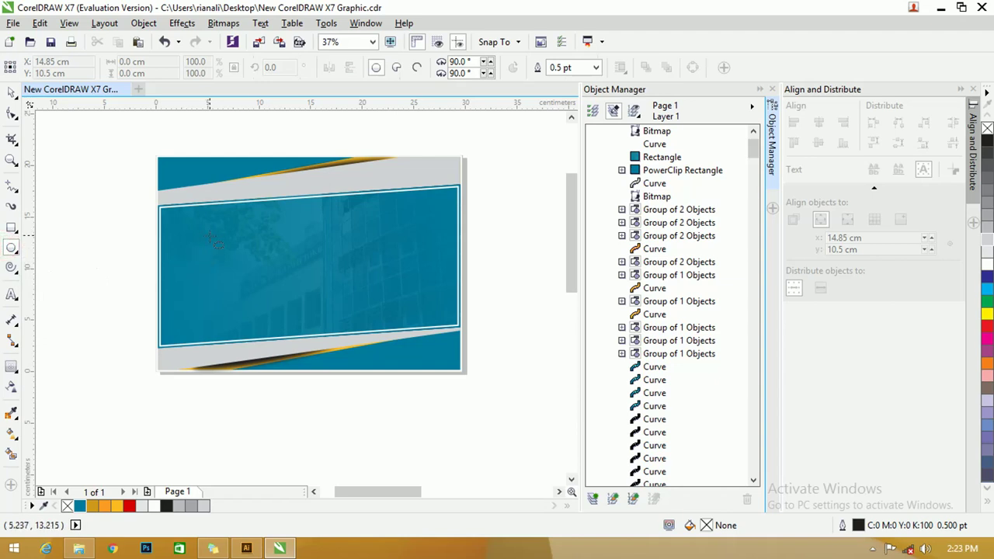
left_click_drag(203, 230, 286, 312)
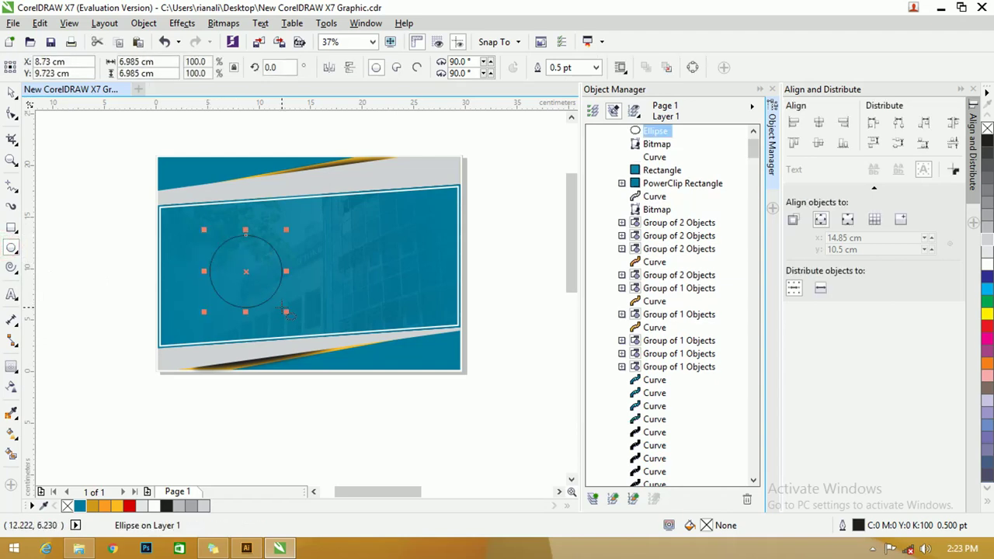
left_click(11, 92)
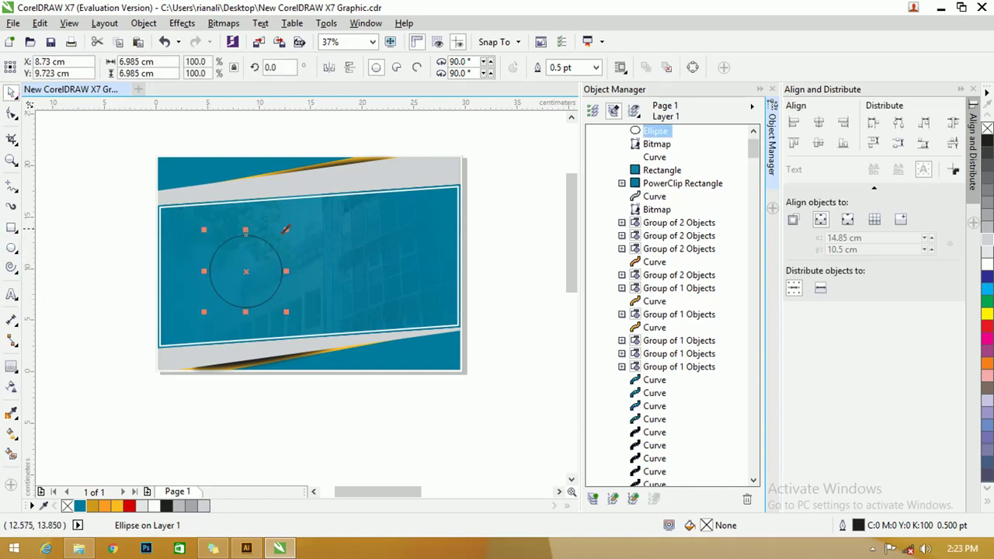
left_click_drag(285, 230, 269, 245)
scroll(153, 248, "up", 2)
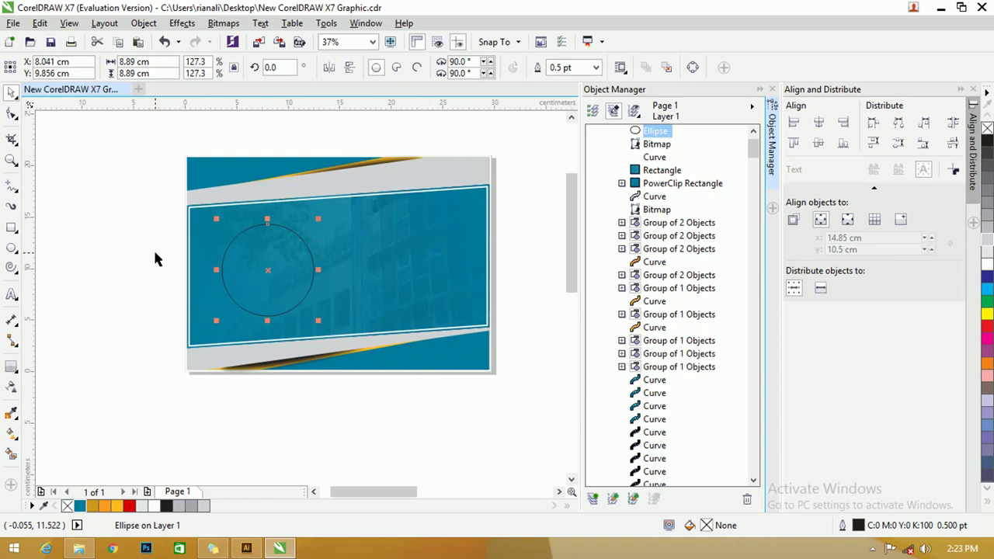
scroll(187, 243, "down", 2)
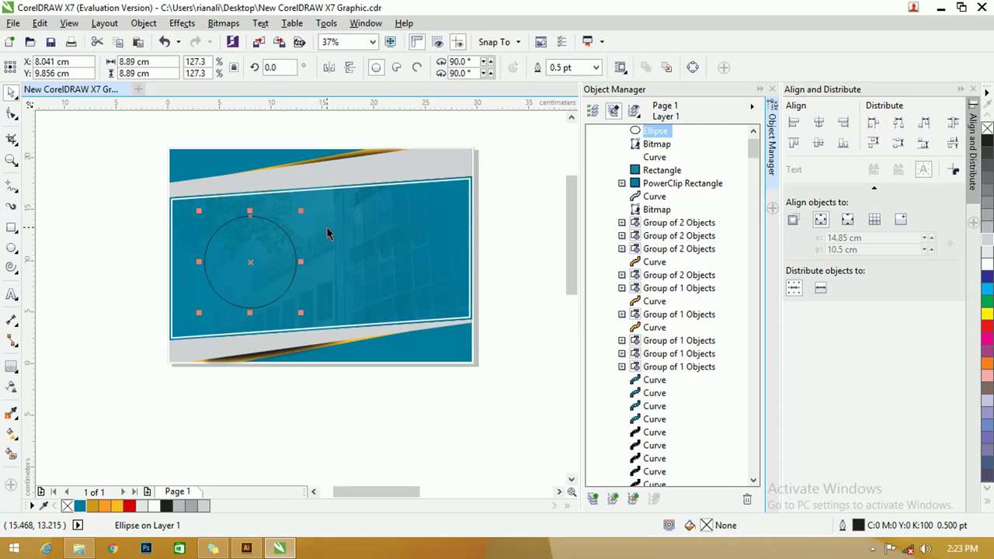
left_click(327, 234, "shift")
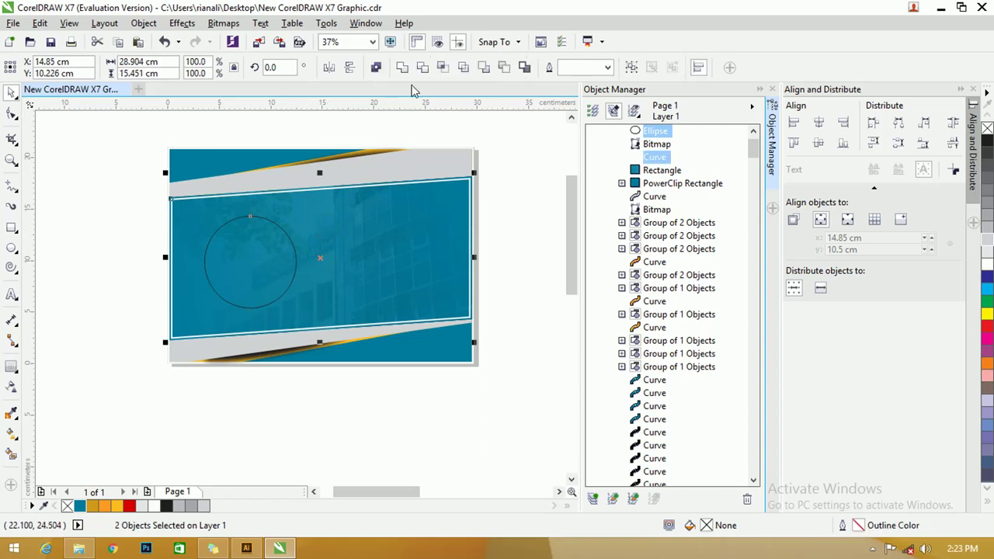
left_click(466, 174)
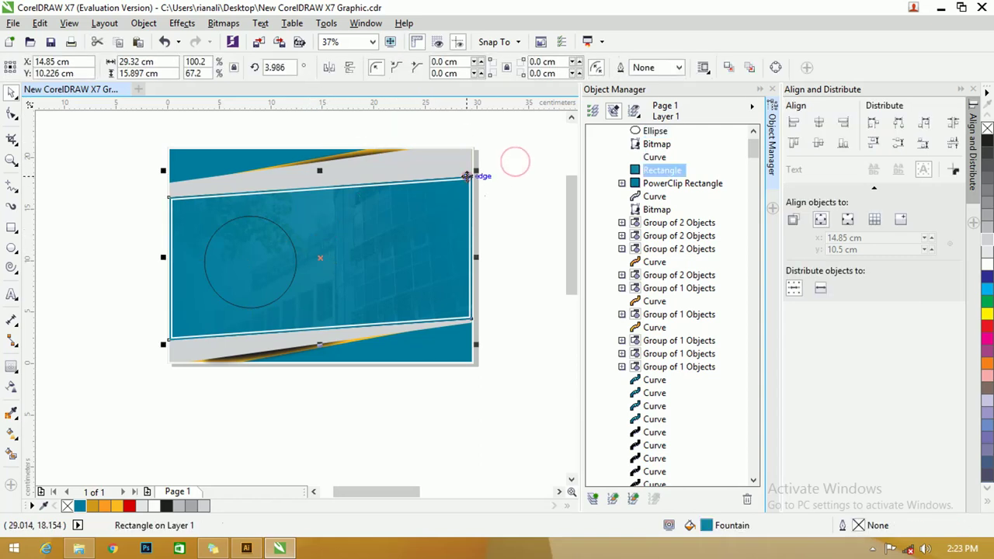
left_click(462, 179)
mouse_move(461, 179)
left_mouse_down()
mouse_move(223, 284)
mouse_move(466, 182)
left_mouse_up()
scroll(272, 194, "up", 4)
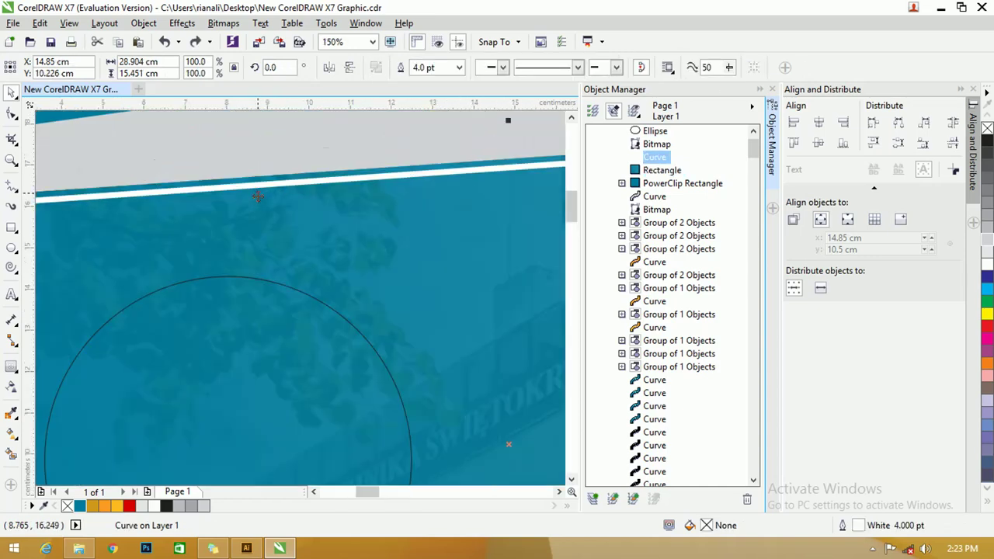
left_click(256, 183, "shift")
scroll(264, 179, "down", 2)
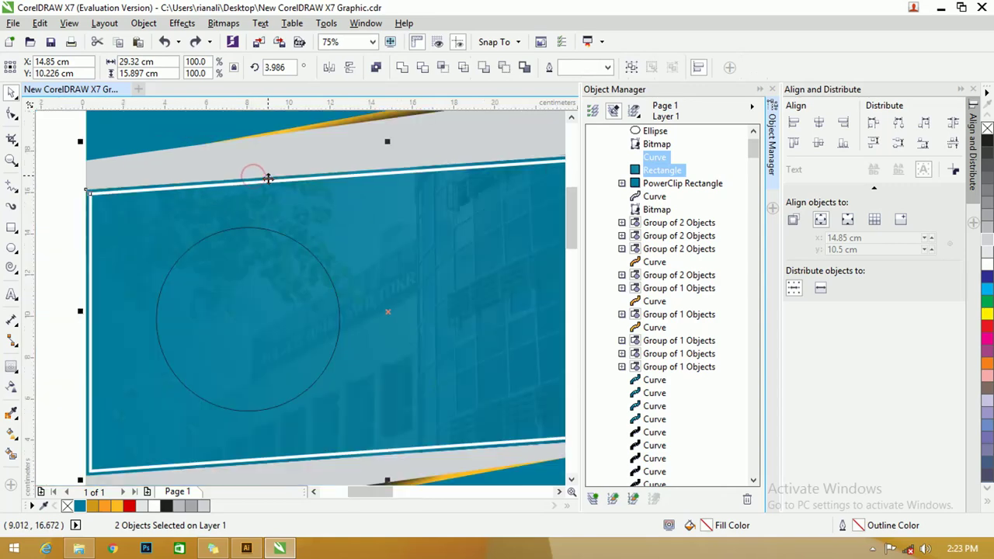
left_click(45, 186)
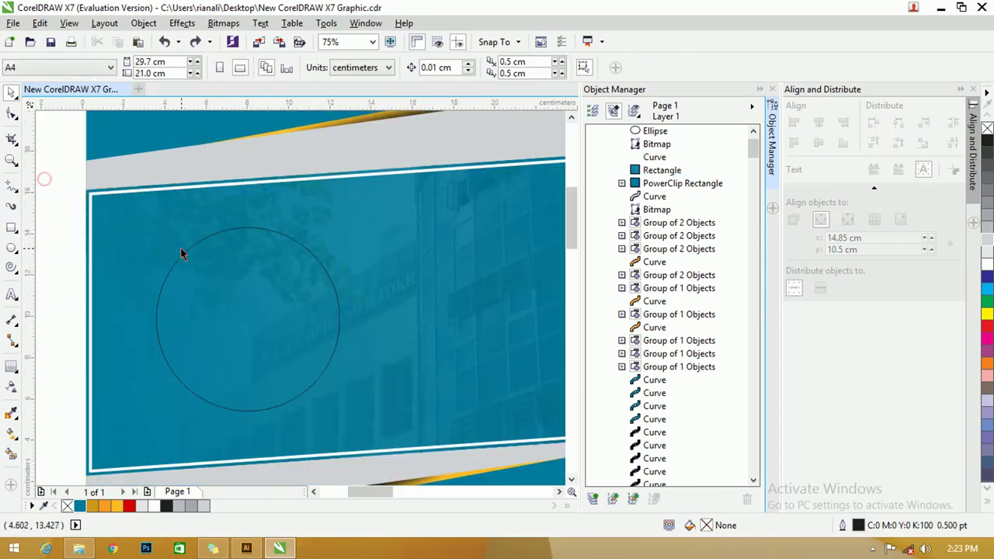
left_click(184, 251)
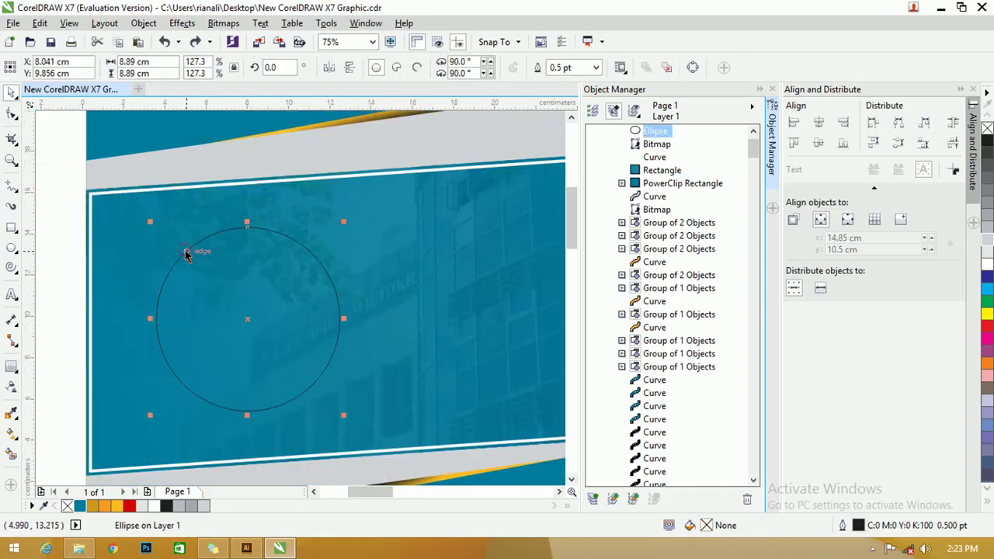
left_click(198, 187, "shift")
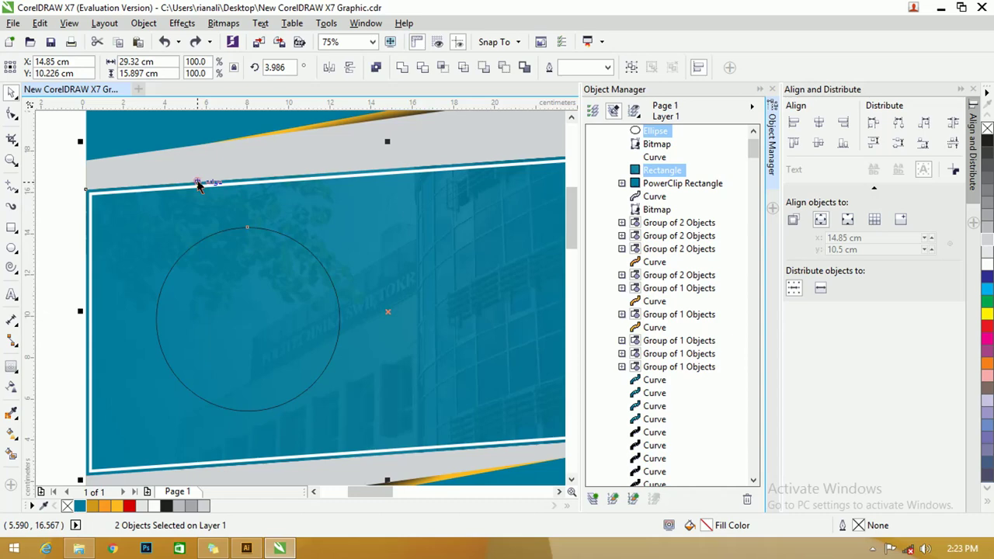
left_click(34, 182)
Step: Duplicate the circle in place and trim the teal rectangle with the copy to expose the building photo
left_click(177, 264)
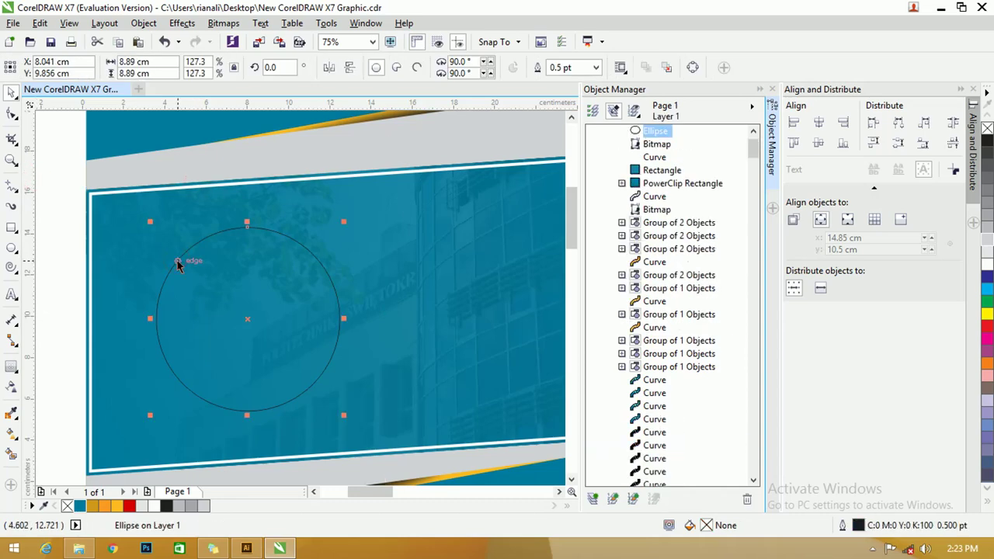
key("ctrl+c")
key("ctrl+v")
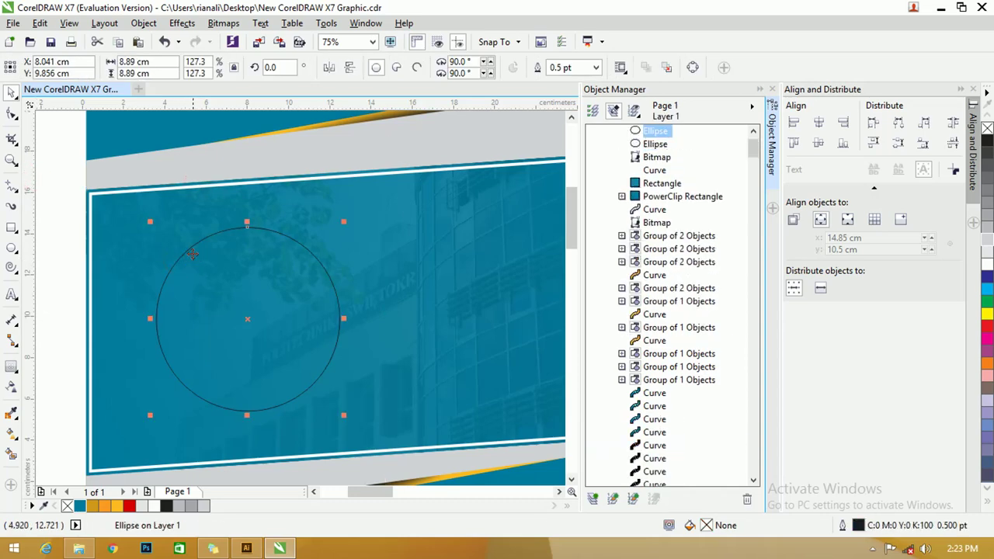
left_click(208, 187, "shift")
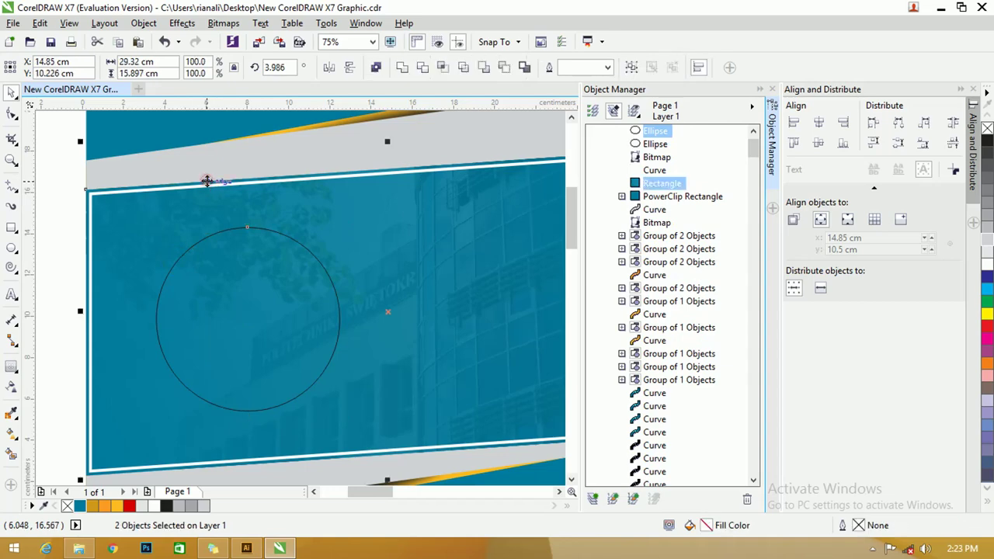
left_click(420, 69)
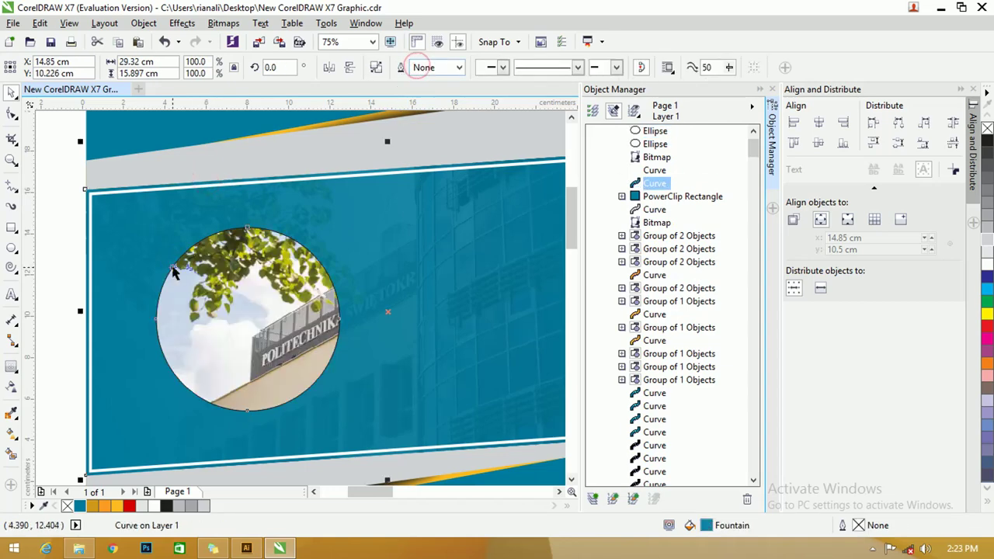
key("Escape")
scroll(270, 272, "up", 2)
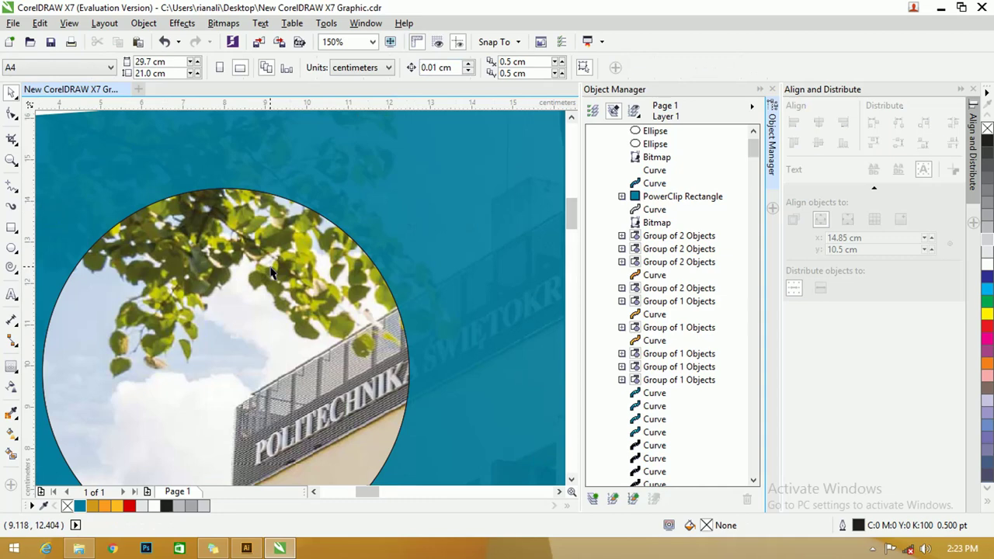
scroll(272, 272, "down", 2)
Step: Enlarge the top circle about its center to about 10.3 cm in diameter and color its outline white
left_click(308, 252)
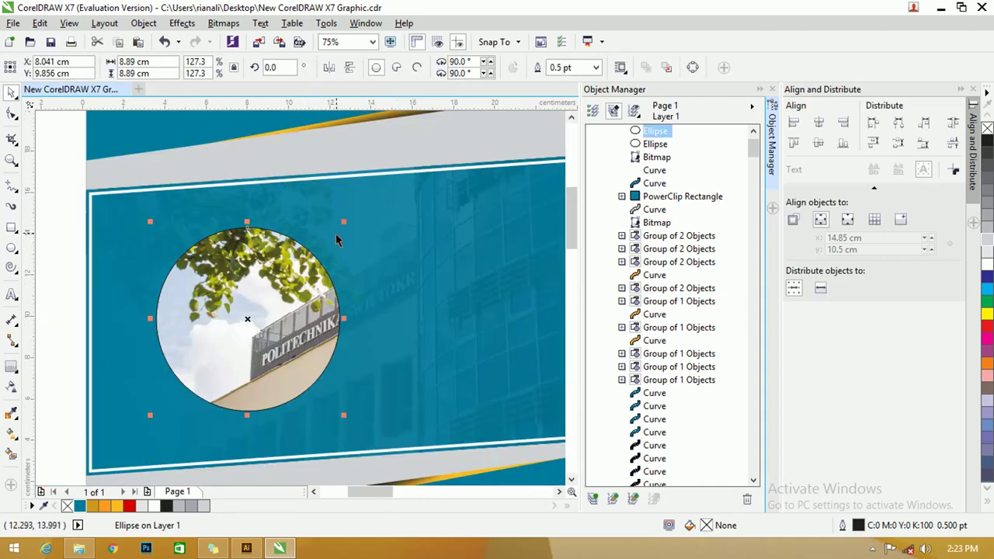
left_click_drag(343, 222, 362, 209)
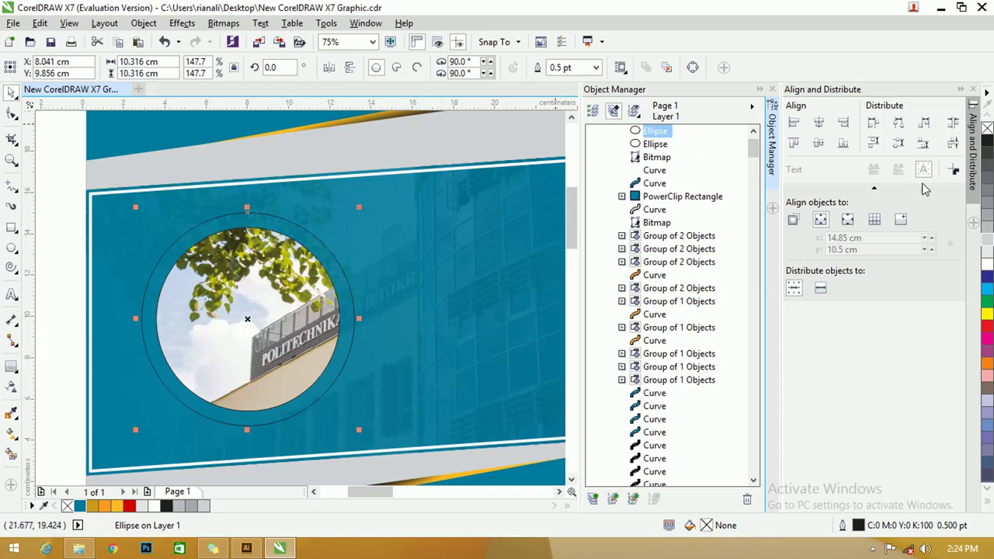
right_click(987, 265)
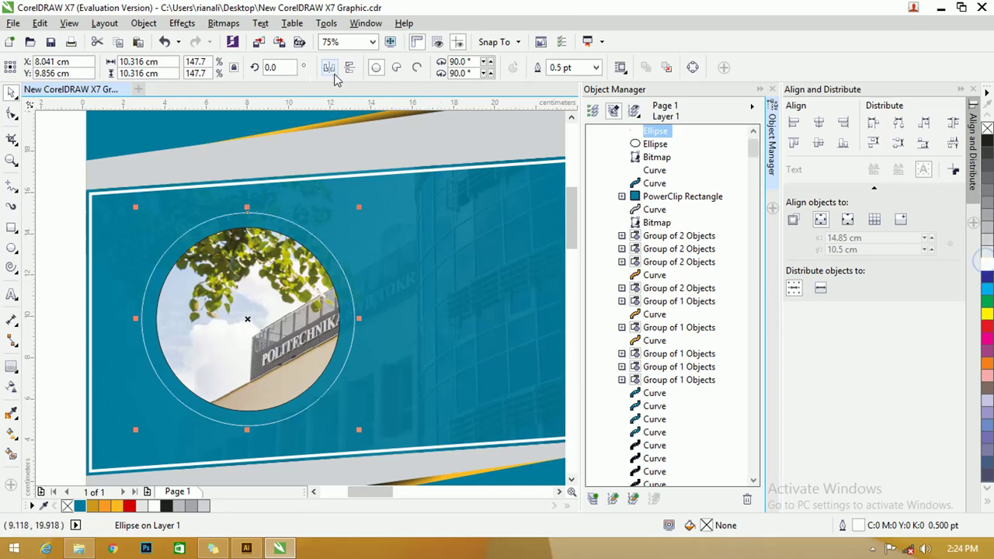
Step: Set the white ring's outline width to 6 pt
left_click(593, 67)
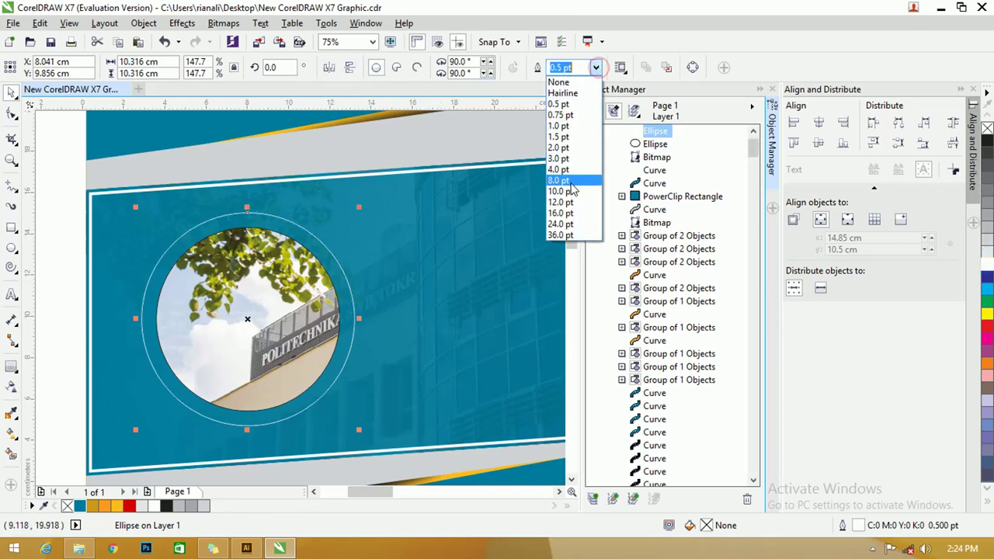
left_click(572, 168)
left_click(595, 67)
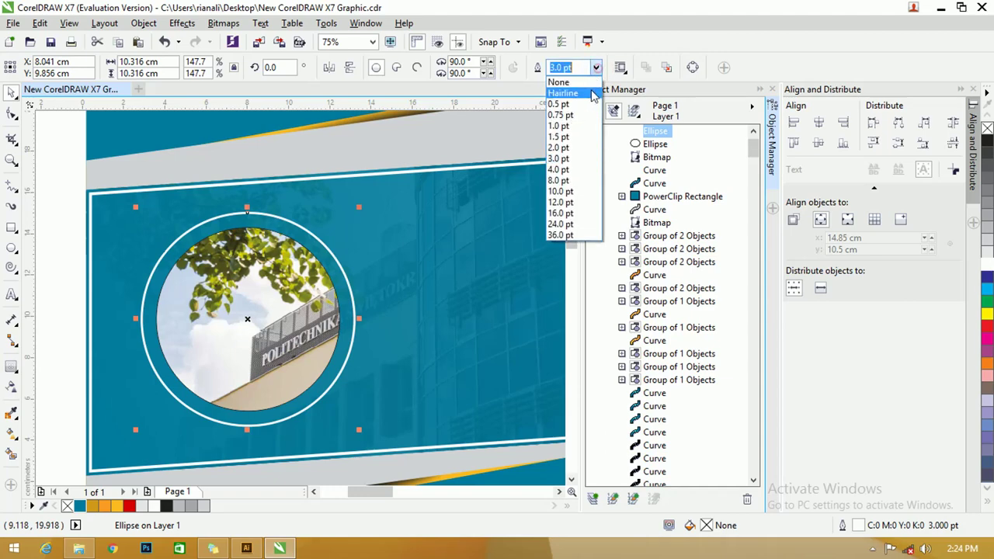
left_click(576, 180)
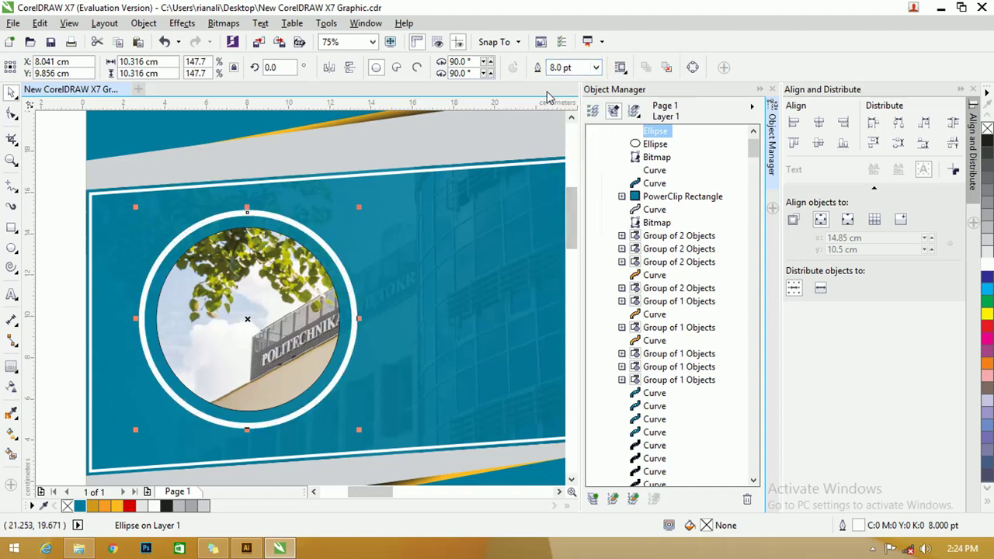
left_click(553, 69)
left_click_drag(553, 68, 536, 66)
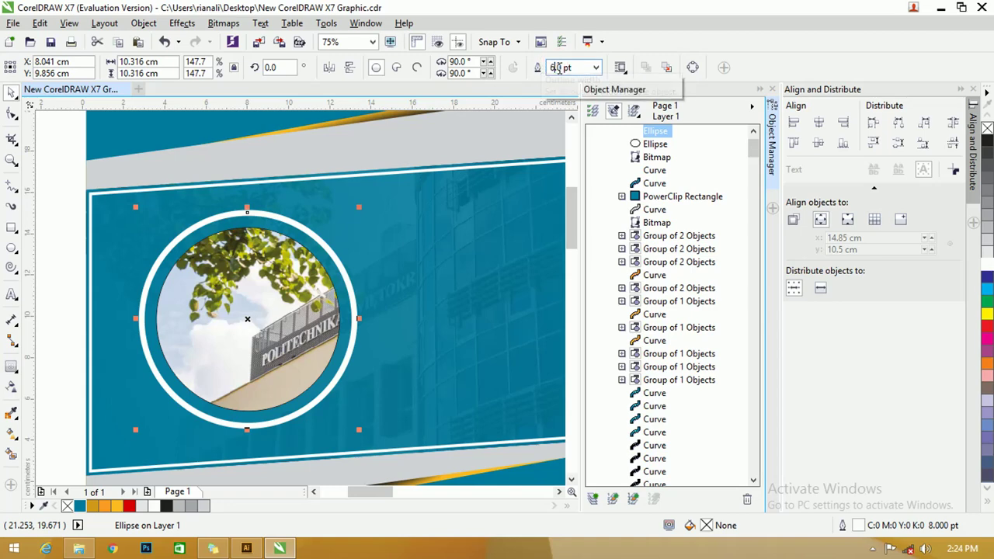
key("Return")
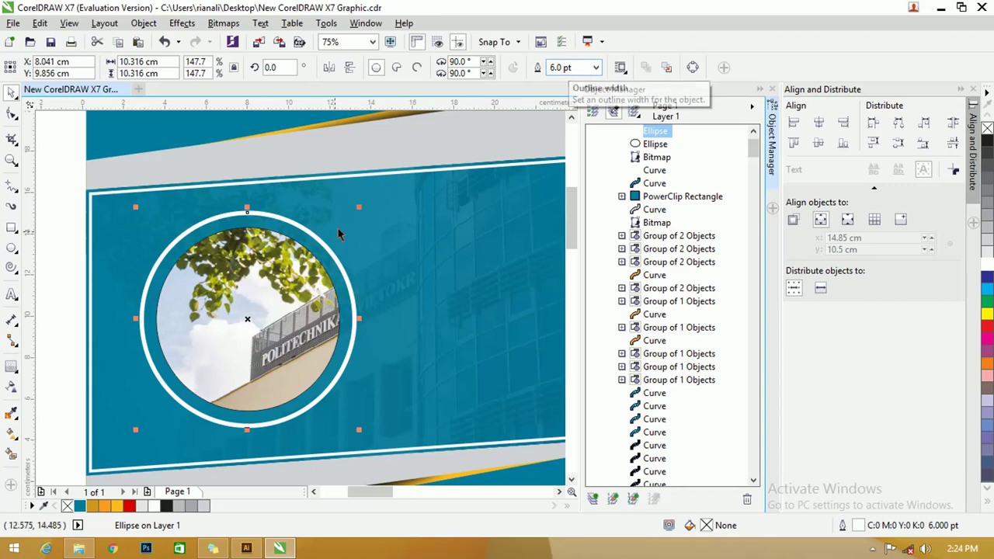
left_click(297, 262)
left_click(71, 231)
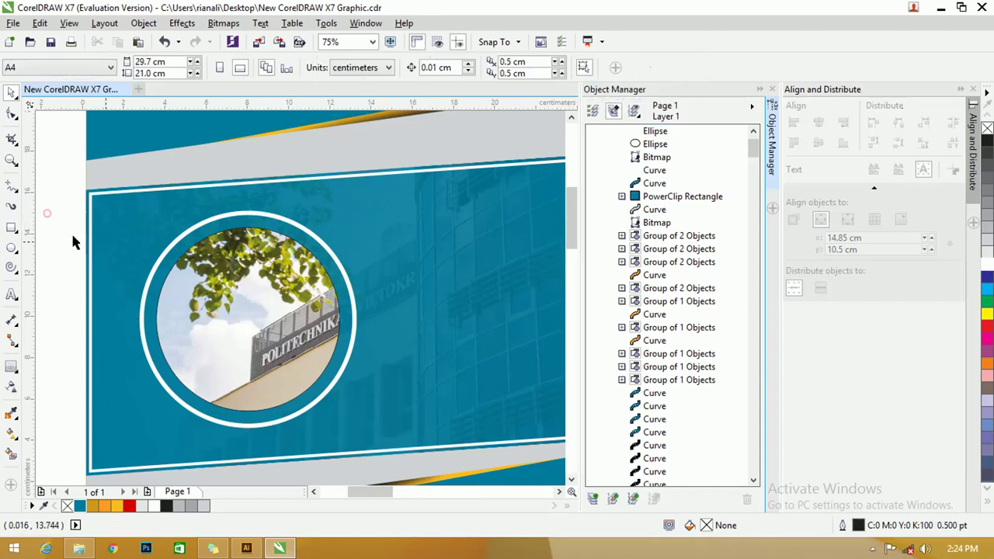
scroll(242, 245, "up", 8)
left_click(233, 216)
scroll(226, 222, "down", 8)
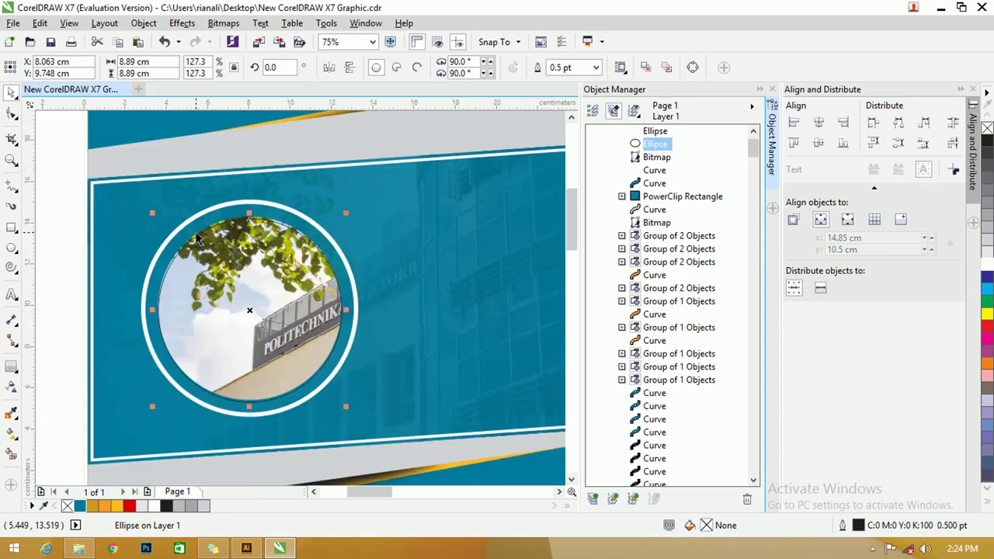
key("ctrl+z")
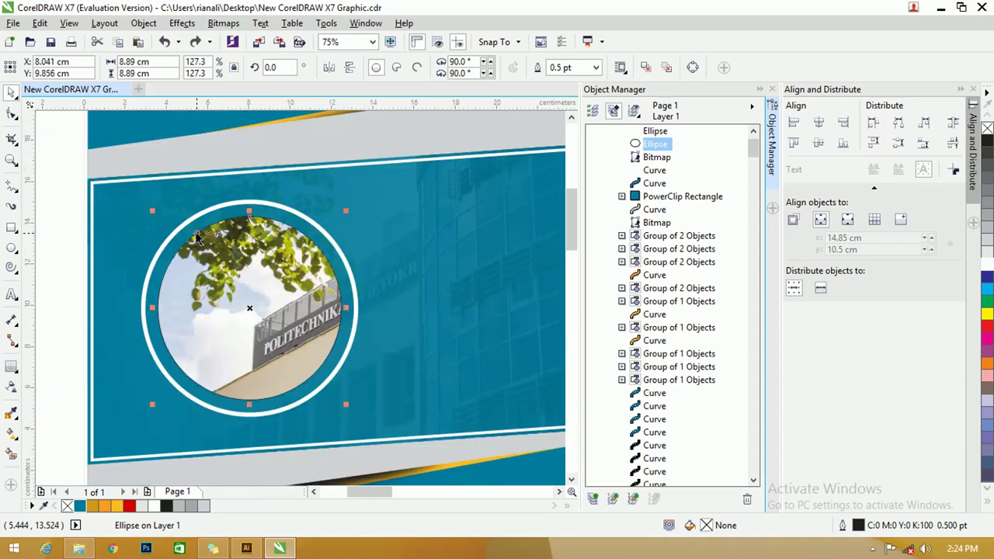
Step: Move the student cutout beside the page's left edge, centered at about X -3.8 cm, Y 4.75 cm
scroll(198, 237, "down", 3)
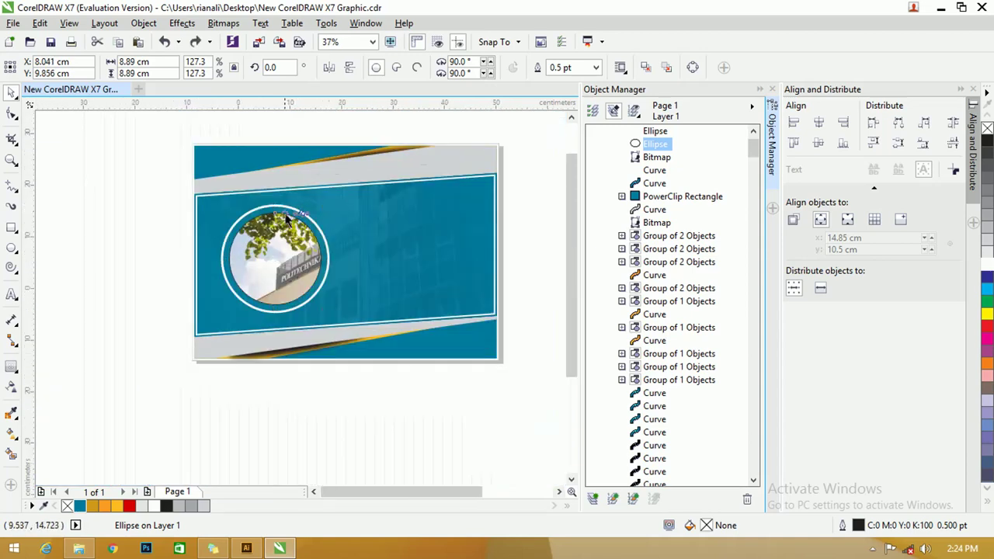
scroll(353, 205, "down", 5)
left_click(377, 190)
left_click_drag(377, 191, 239, 224)
key("z")
left_click(195, 170)
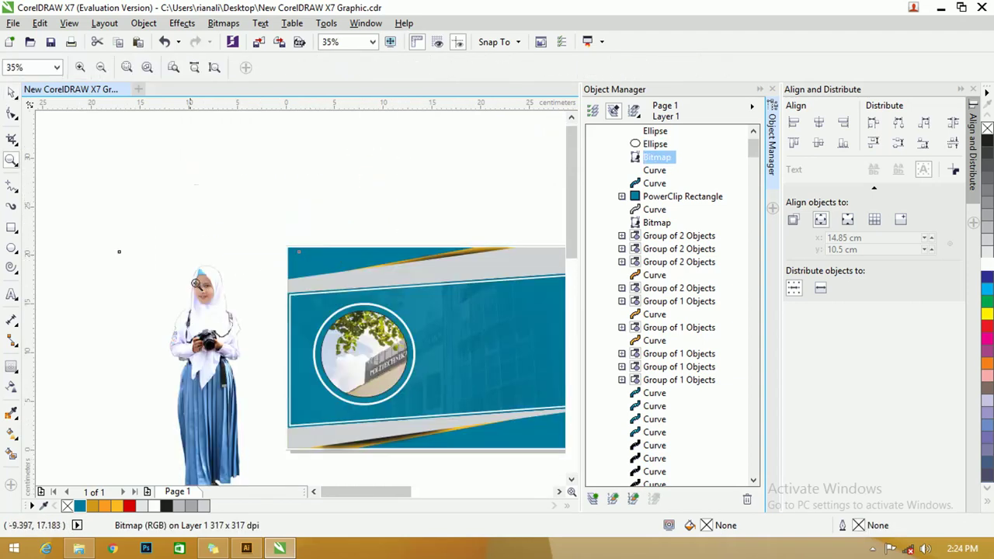
left_click(11, 92)
left_click_drag(569, 208, 569, 247)
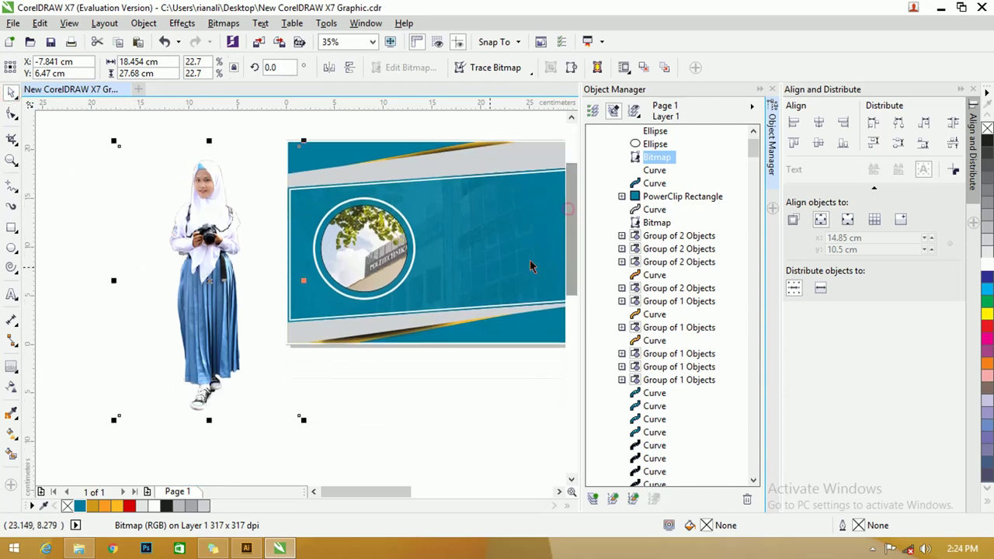
left_click_drag(212, 252, 251, 266)
Step: Collapse the Object Manager and Align and Distribute dockers to enlarge the drawing area
key("z")
left_click_drag(172, 161, 472, 310)
left_click(11, 92)
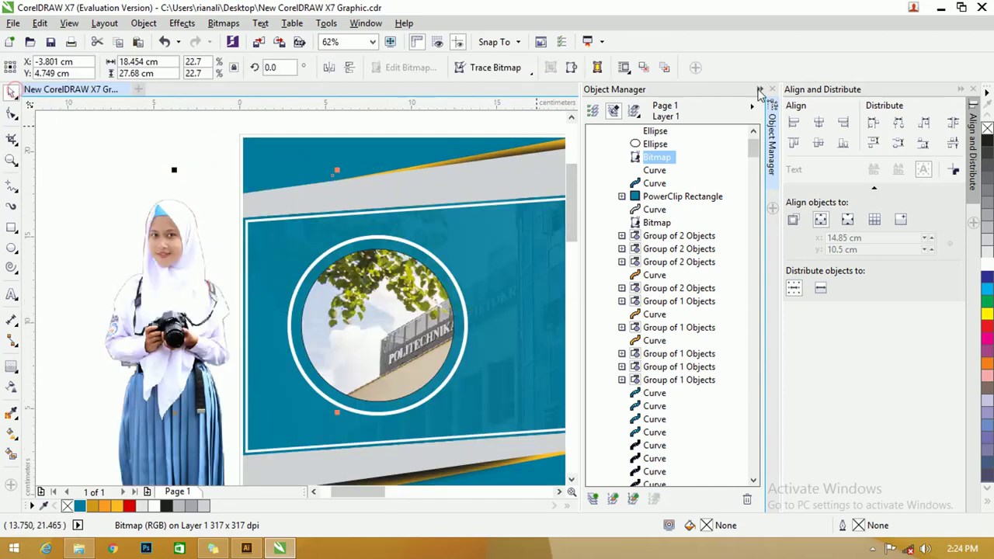
left_click(761, 90)
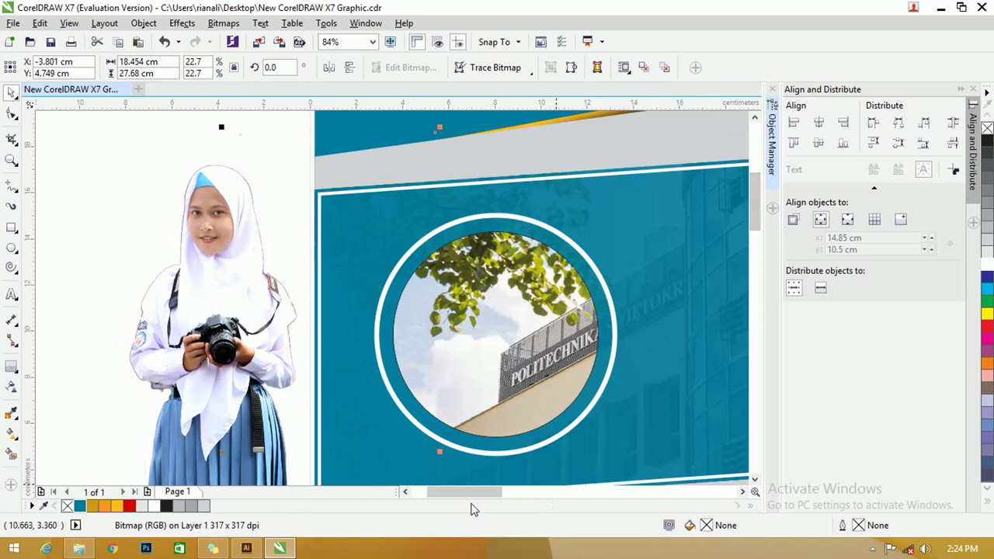
left_click_drag(475, 491, 510, 494)
left_click(959, 89)
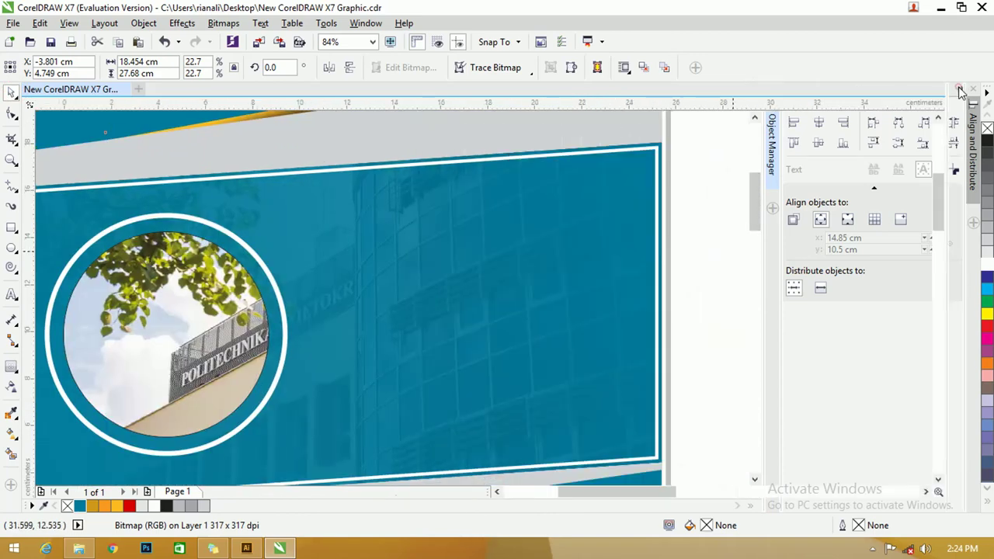
scroll(774, 213, "down", 3)
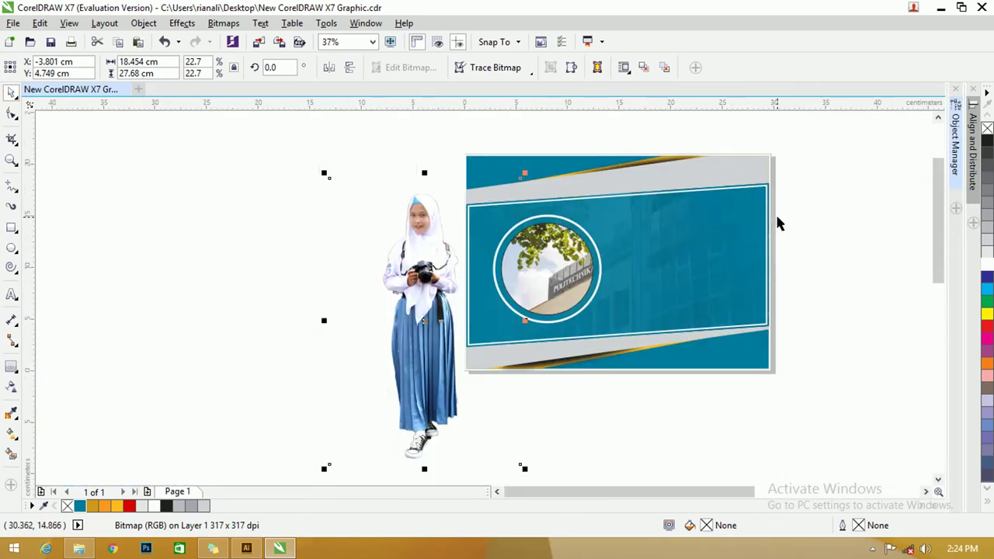
Step: Move the student cutout over the circular photo window, centered at about X 8.2 cm, Y 3.95 cm
left_click_drag(565, 492, 586, 492)
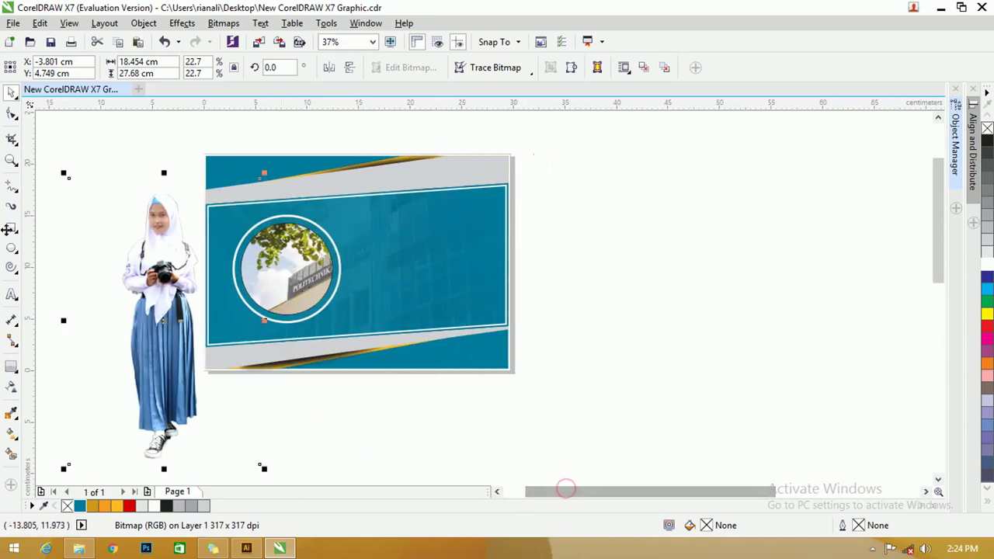
left_click_drag(127, 264, 273, 263)
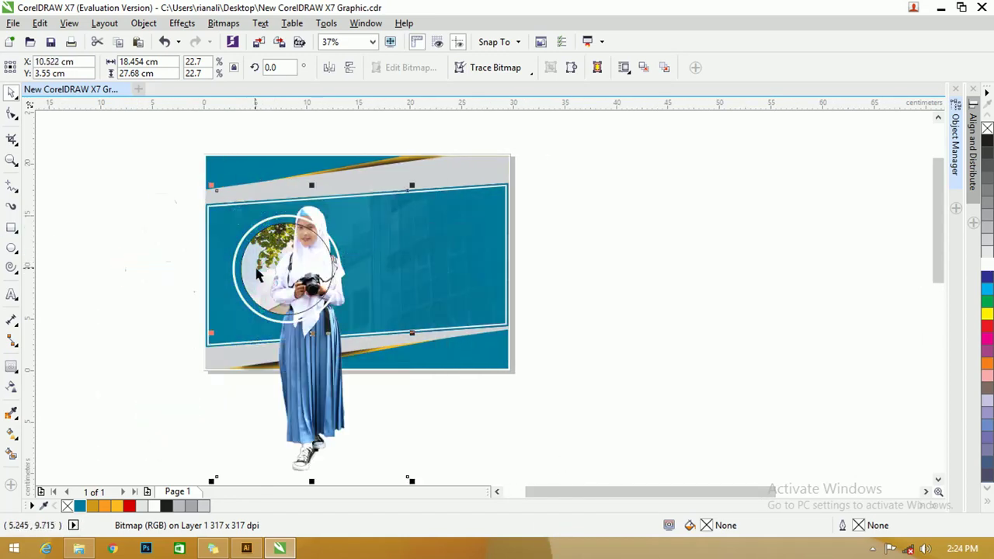
scroll(213, 260, "up", 2)
scroll(411, 349, "down", 2)
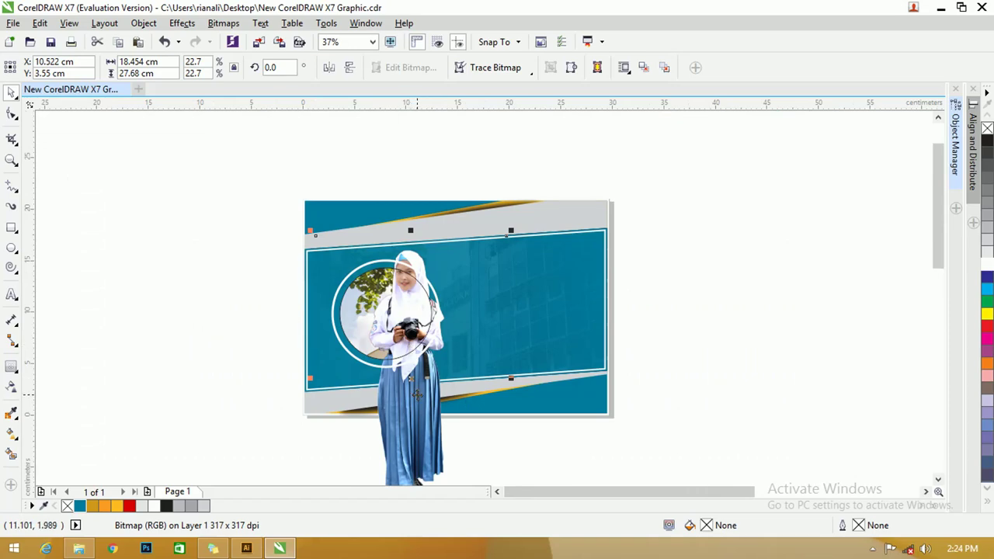
left_click_drag(417, 395, 402, 425)
scroll(401, 403, "up", 2)
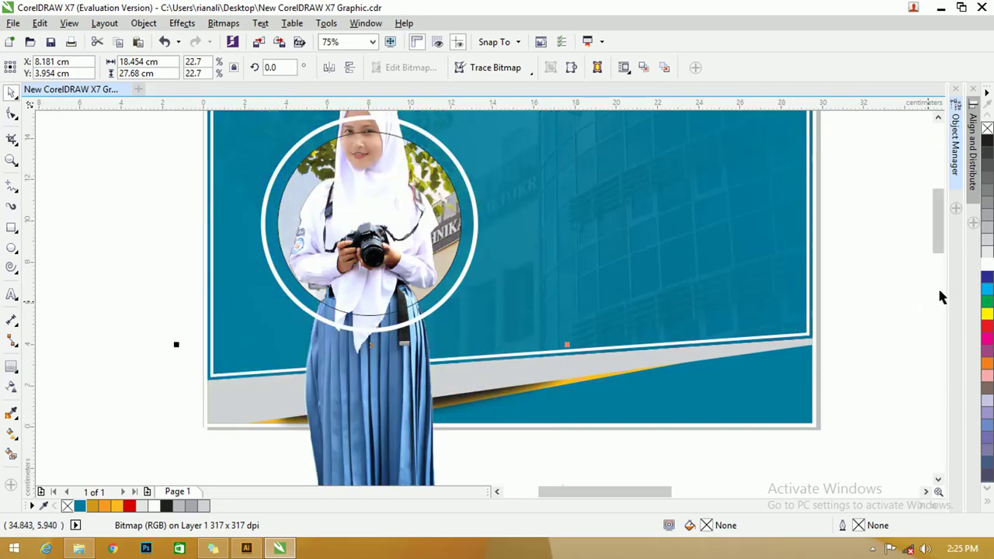
left_click_drag(938, 242, 937, 230)
Step: Try to PowerClip the student cutout inside the inner photo circle
left_click(152, 214)
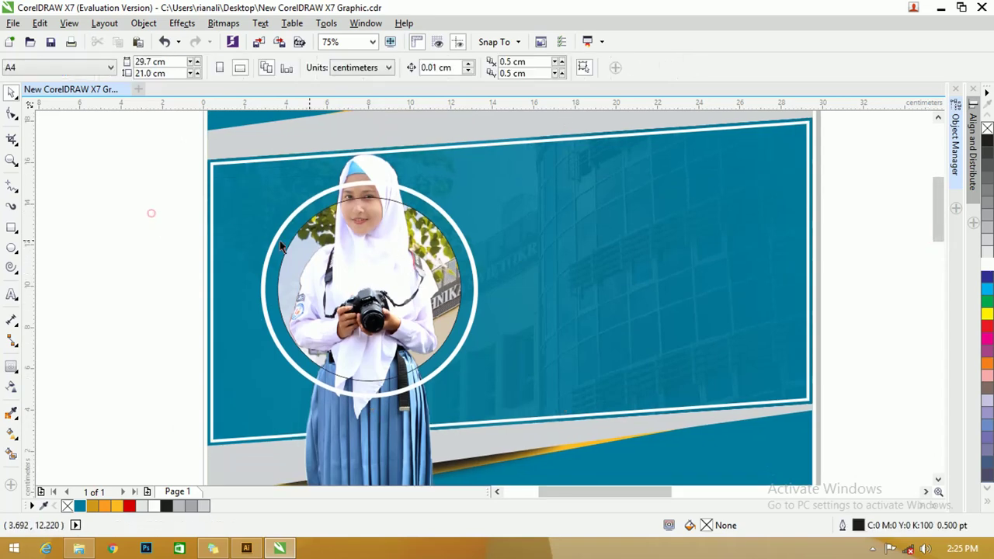
left_click(370, 204)
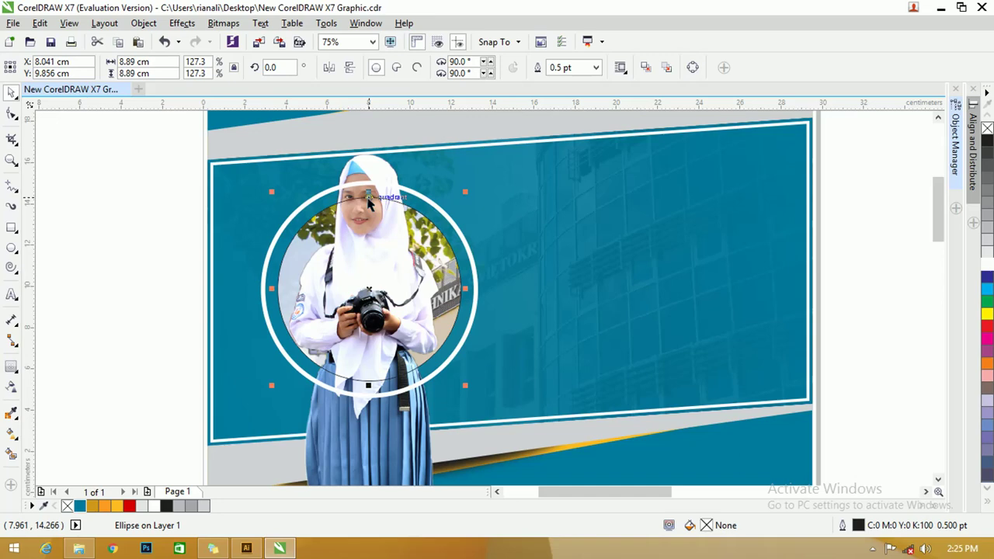
left_click(148, 183)
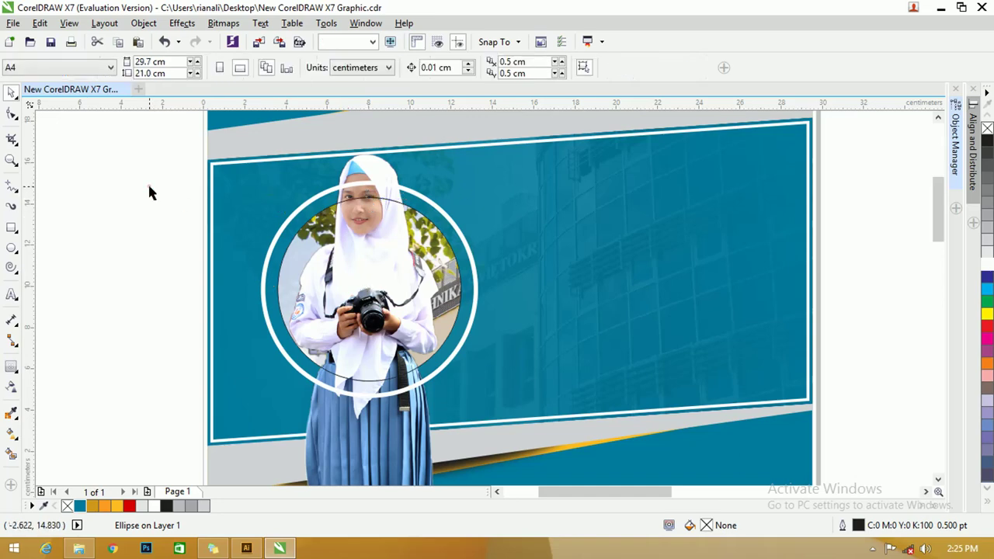
left_click(370, 172)
left_click(383, 458)
scroll(134, 365, "down", 2)
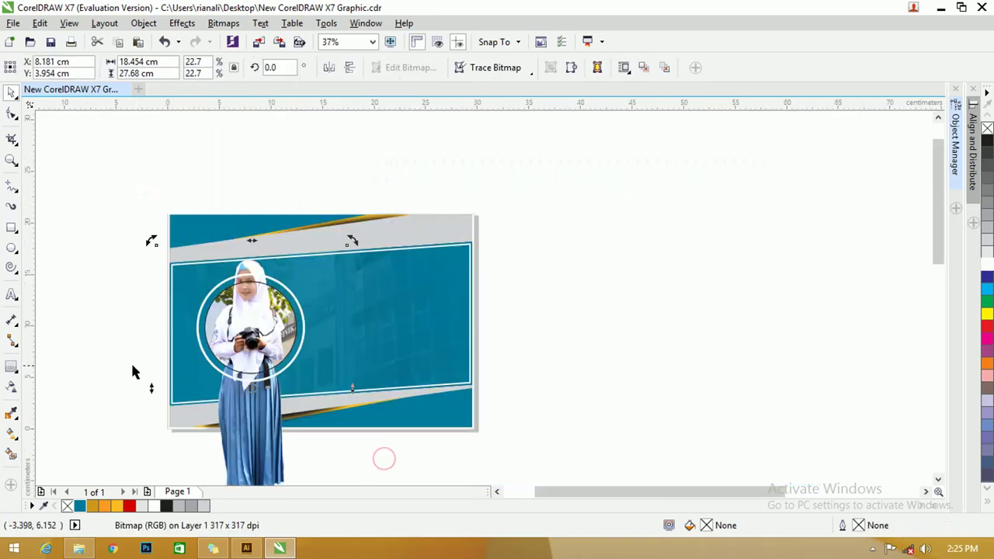
left_click(103, 343)
left_click(266, 465)
right_click(240, 444)
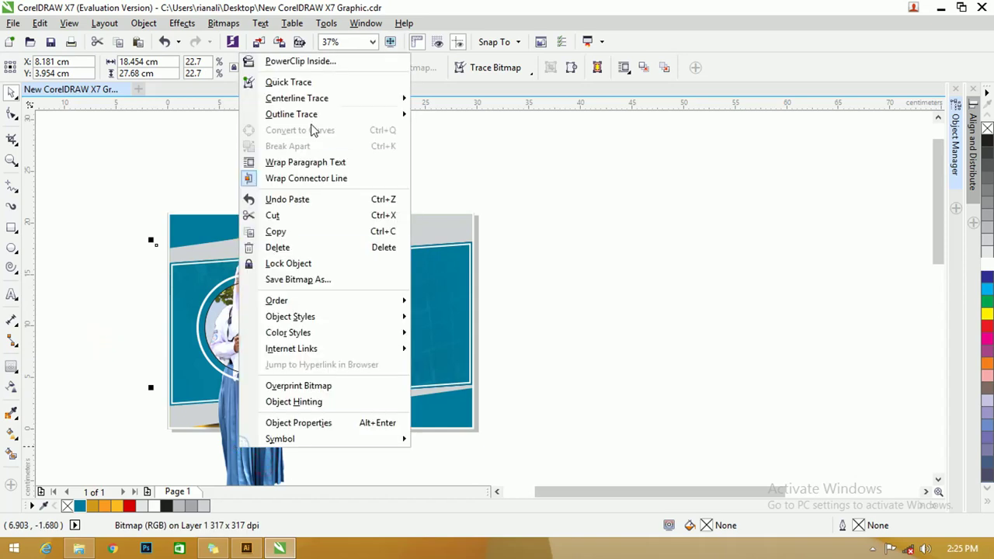
left_click(300, 61)
left_click(234, 279)
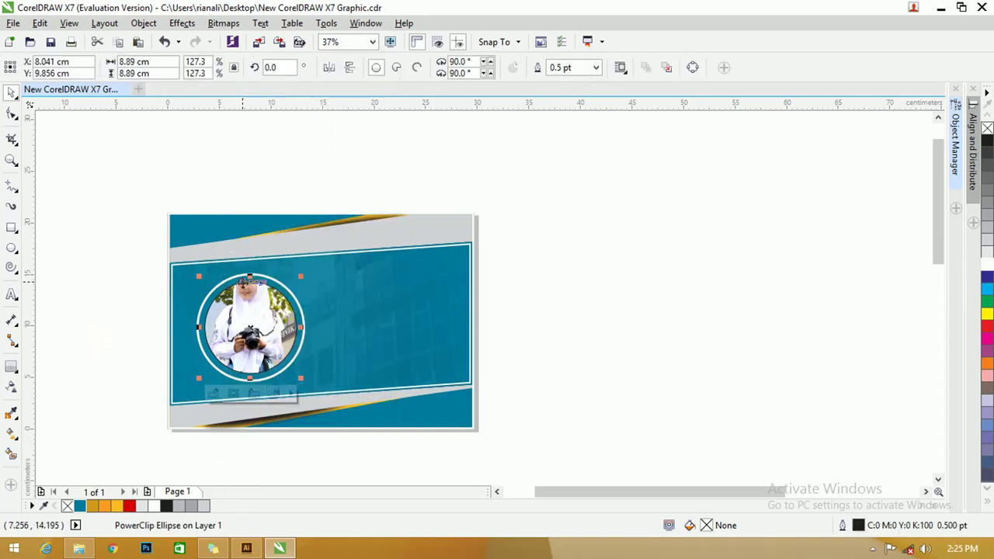
Step: Undo placing the student cutout inside the photo circle and deselect everything
scroll(209, 311, "up", 1)
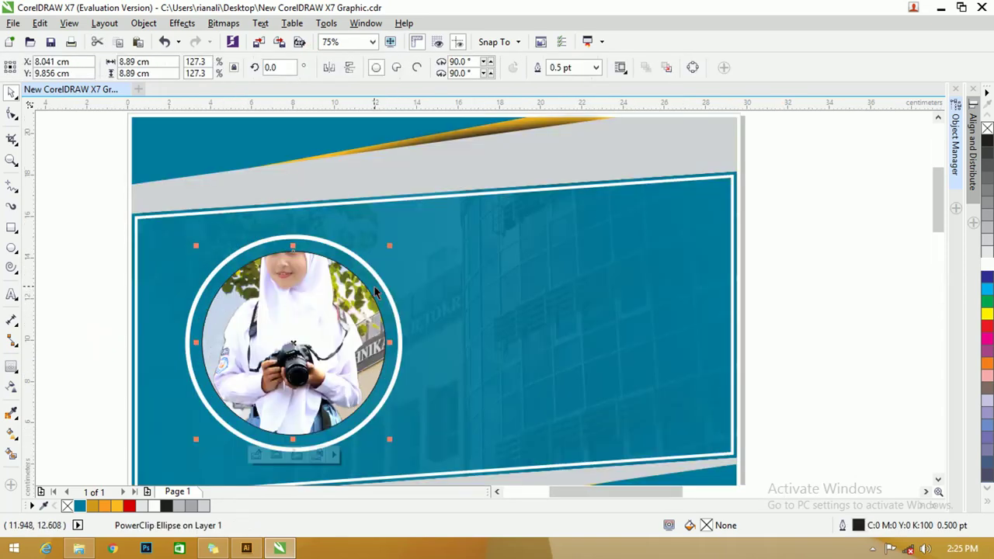
scroll(375, 292, "down", 1)
key("ctrl+z")
left_click(663, 255)
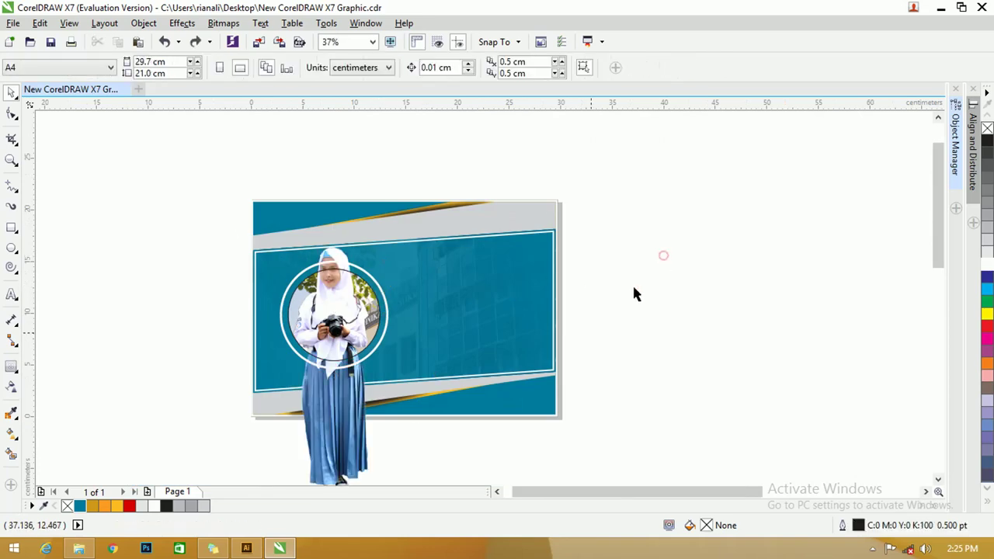
Step: Duplicate the student cutout in place, in front of the white ring
left_click(330, 424)
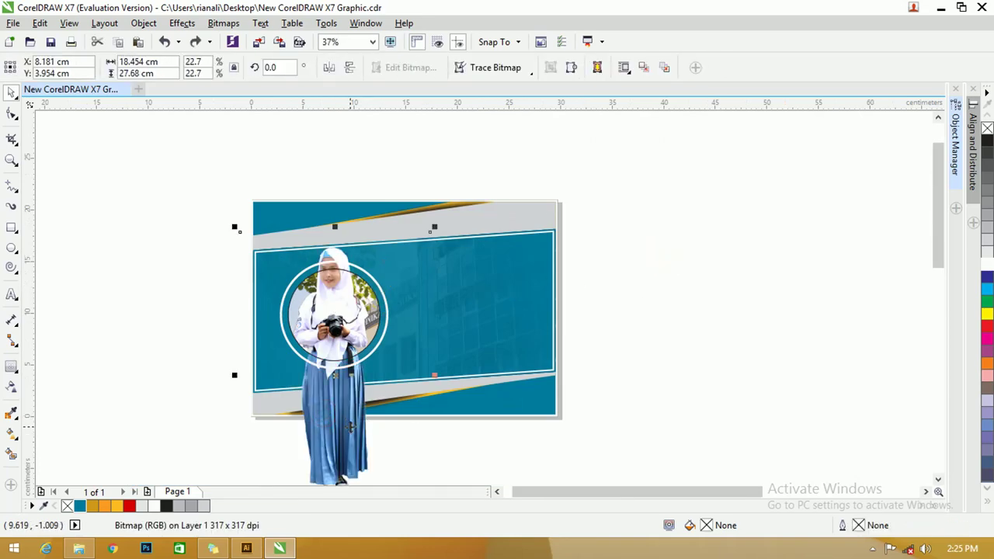
mouse_move(350, 427)
left_mouse_down()
mouse_move(404, 426)
mouse_move(350, 426)
left_mouse_up()
scroll(652, 306, "up", 1)
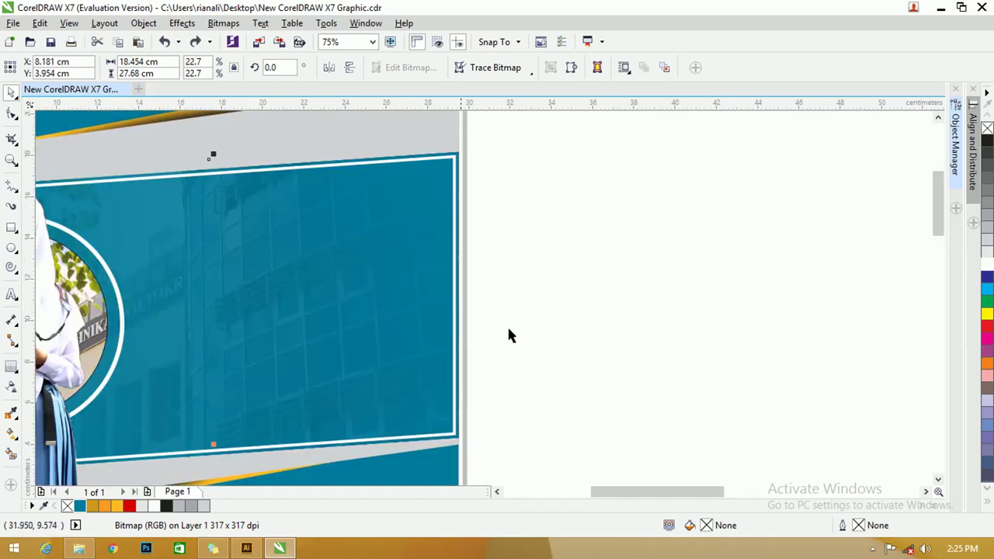
scroll(419, 298, "down", 1)
key("z")
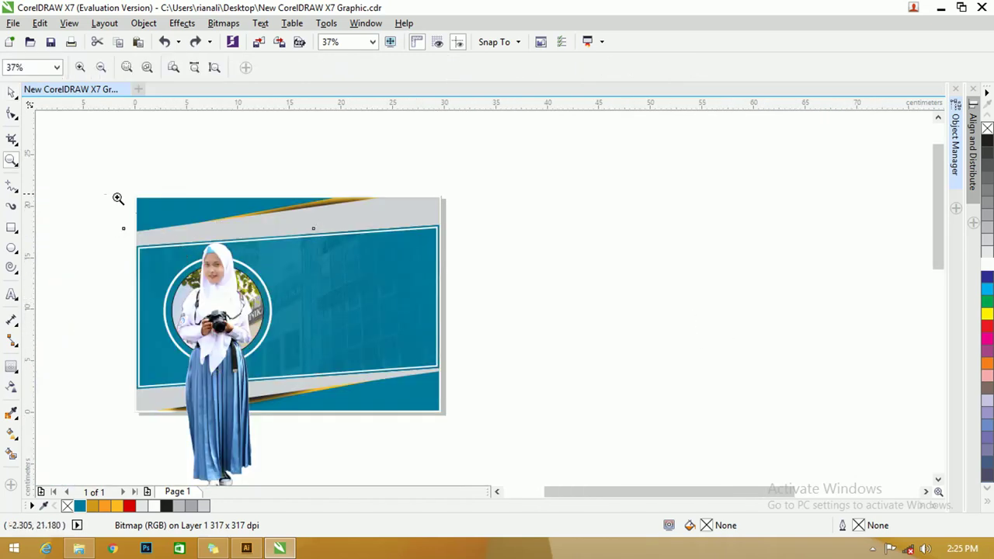
left_click_drag(104, 191, 502, 439)
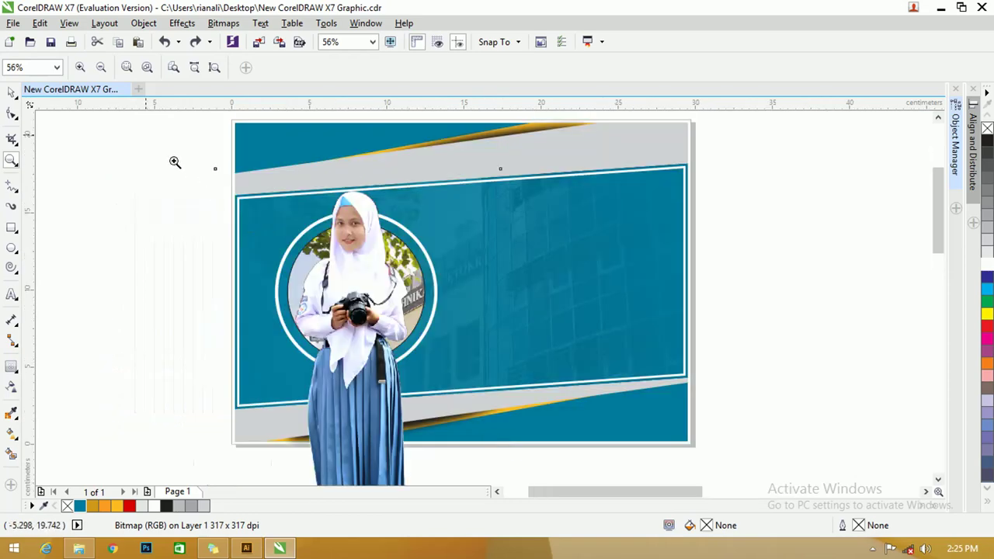
left_click(12, 92)
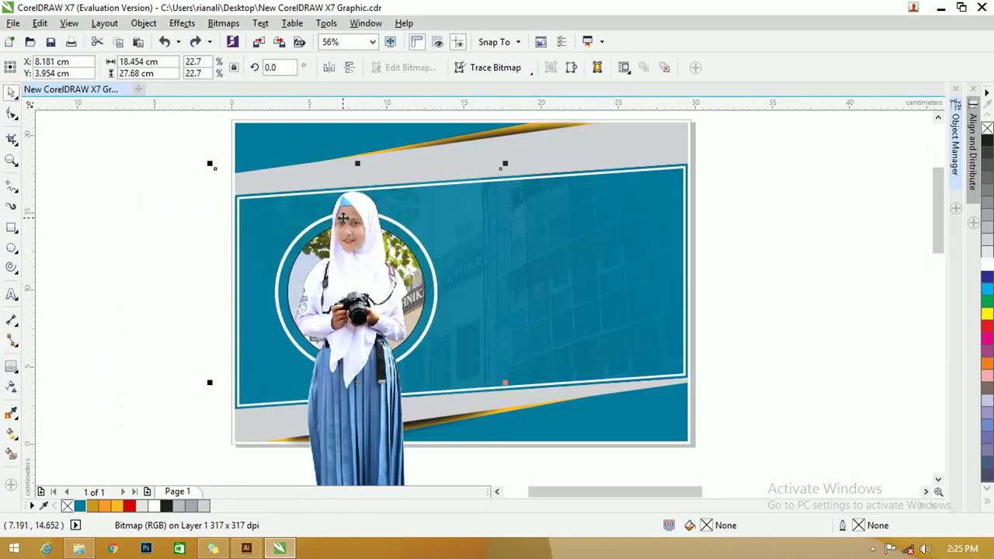
Step: Try to PowerClip the front copy of the cutout by picking the edge of the photo circle beneath it
scroll(343, 218, "up", 2)
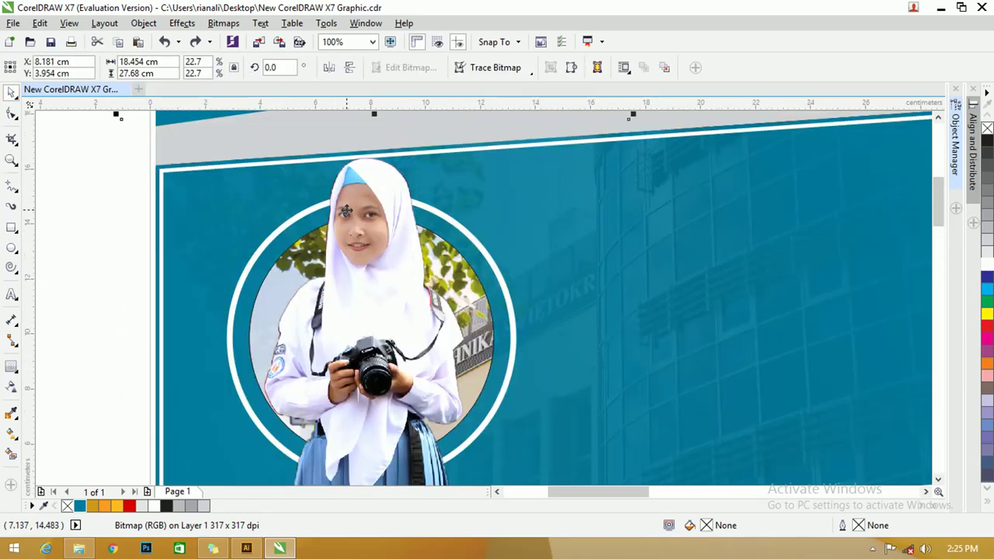
right_click(344, 216)
left_click(383, 151)
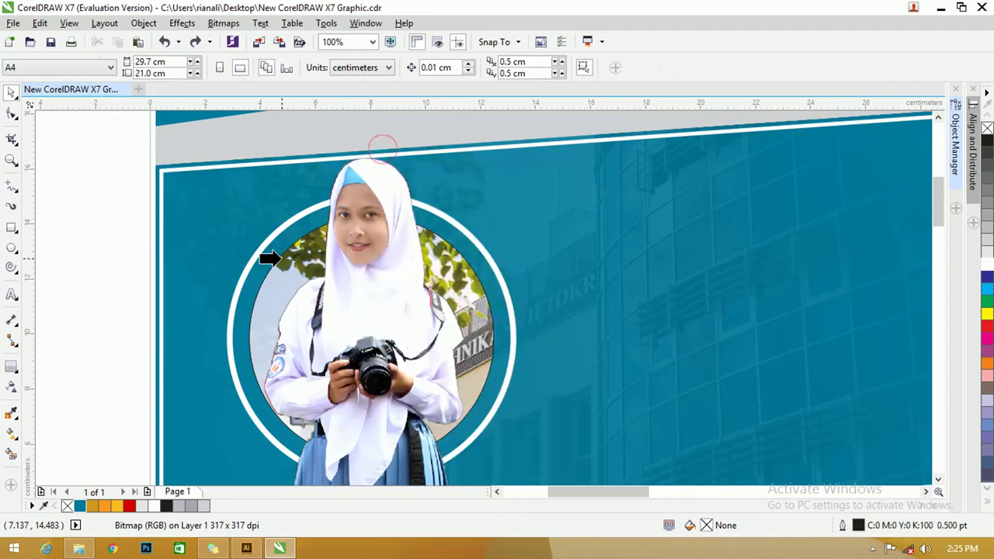
left_click(280, 260)
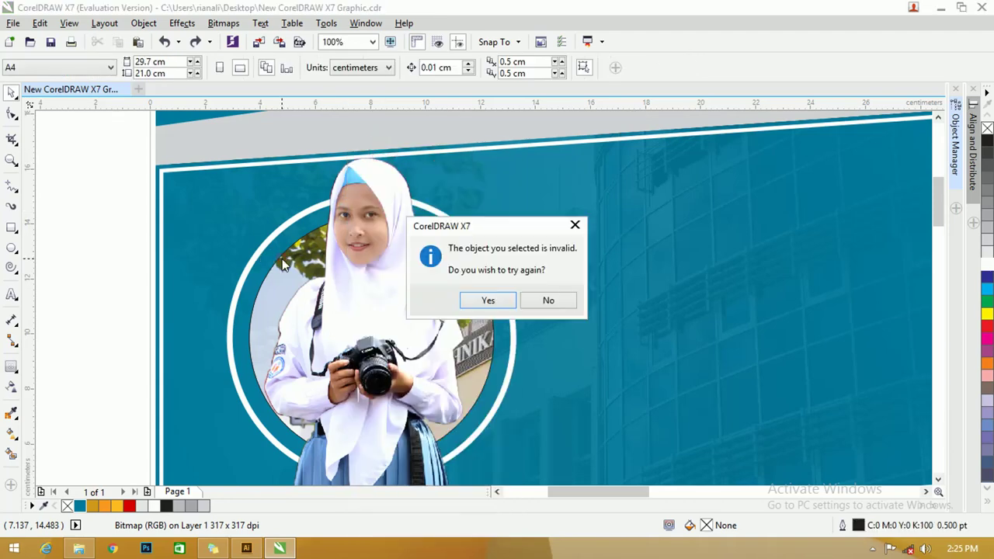
left_click(487, 301)
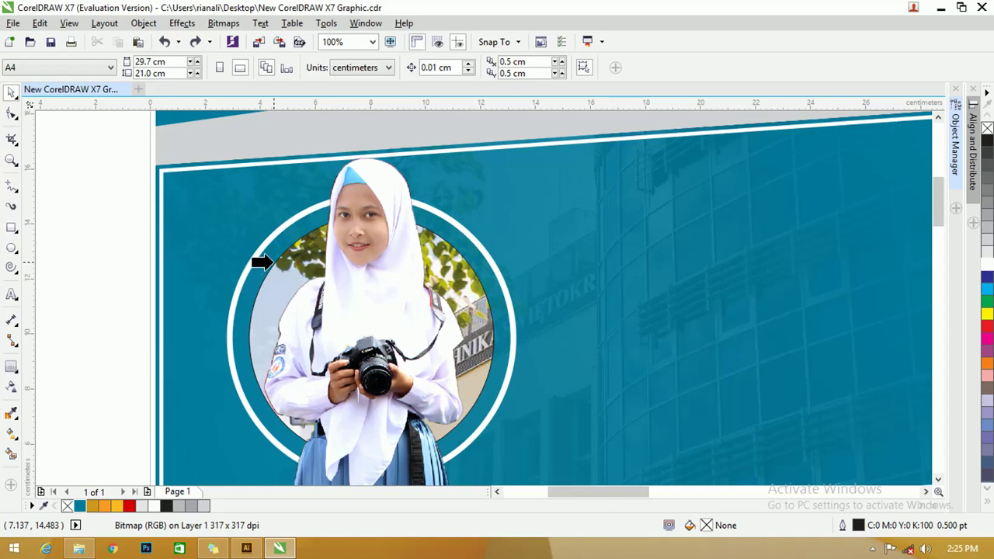
left_click(275, 258)
left_click(482, 300)
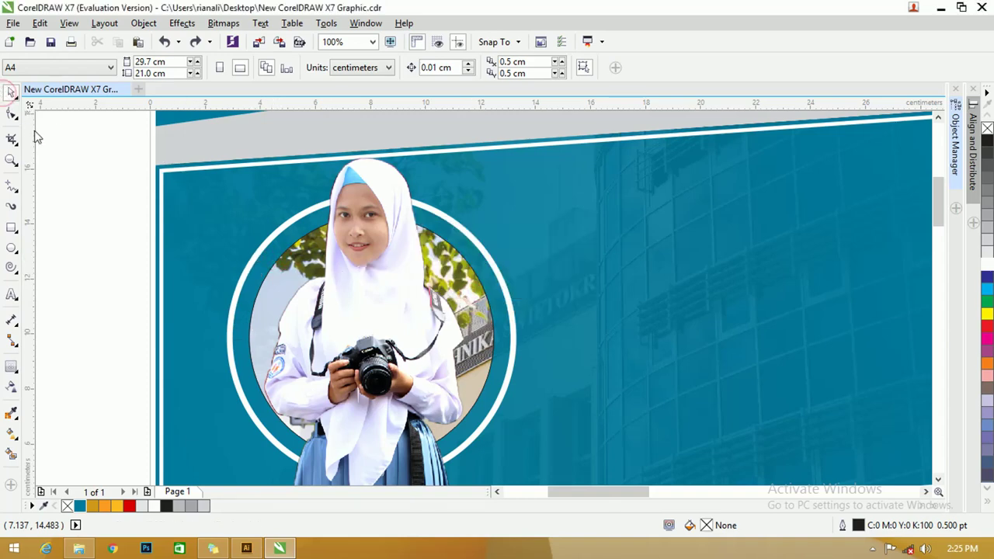
Step: Move the cutout copy off the original to the page's right edge, centered at about X 29 cm, Y 4.35 cm
left_click_drag(371, 269, 595, 260)
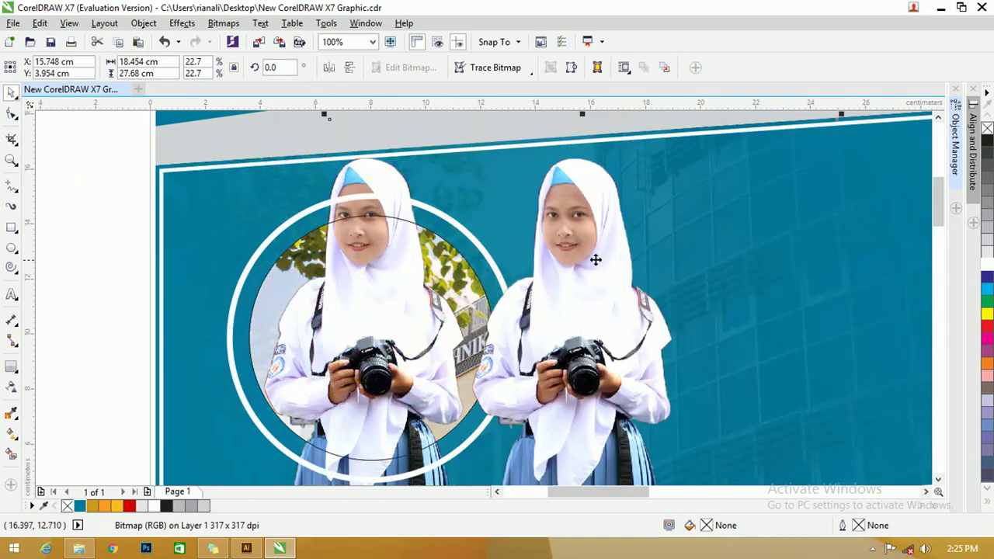
left_click(62, 171)
scroll(204, 182, "down", 1)
left_click(286, 387)
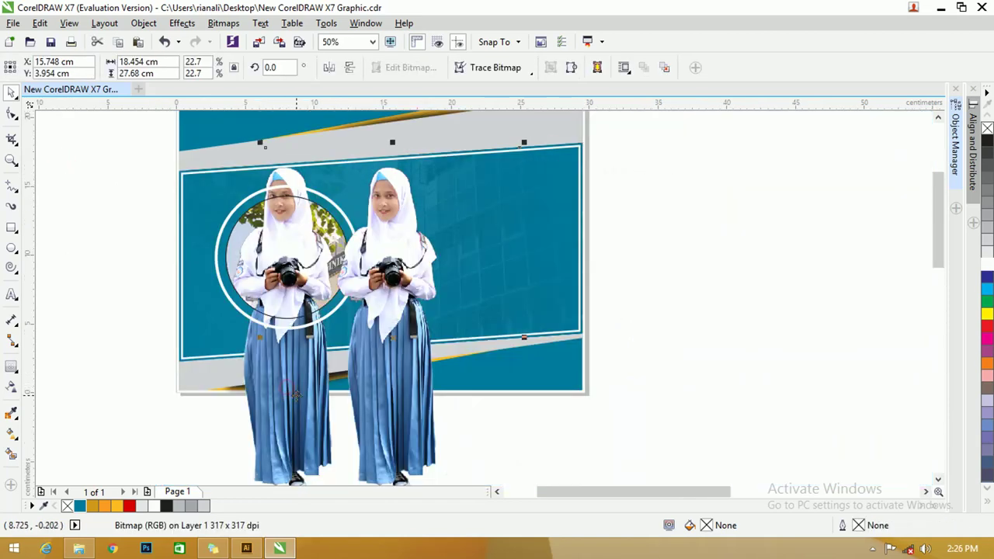
left_click_drag(296, 395, 225, 391)
left_click_drag(321, 382, 569, 369)
Step: Move the original student cutout clear of the page's right side, to about X 42.5 cm, Y 3.95 cm
left_click(288, 390)
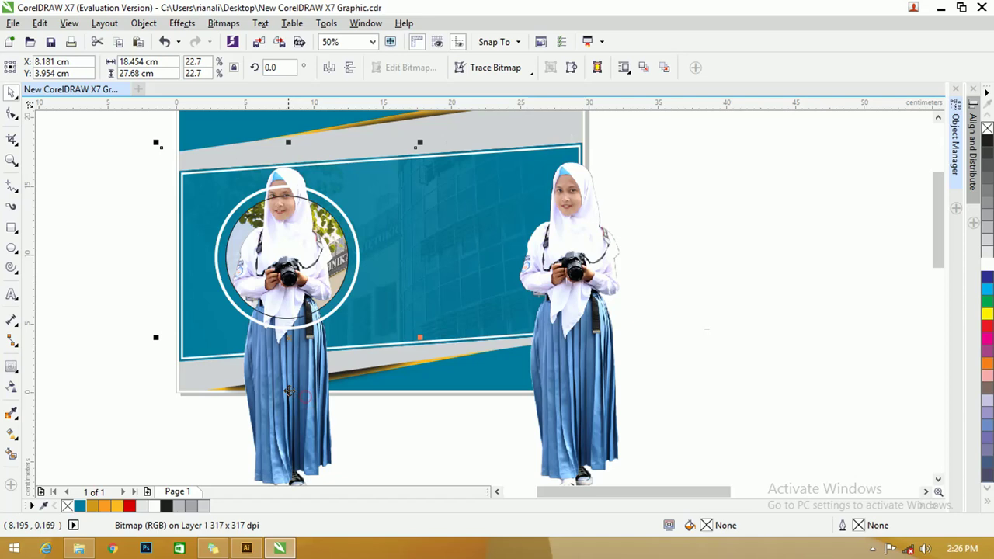
left_click(12, 115)
left_click_drag(136, 123, 188, 452)
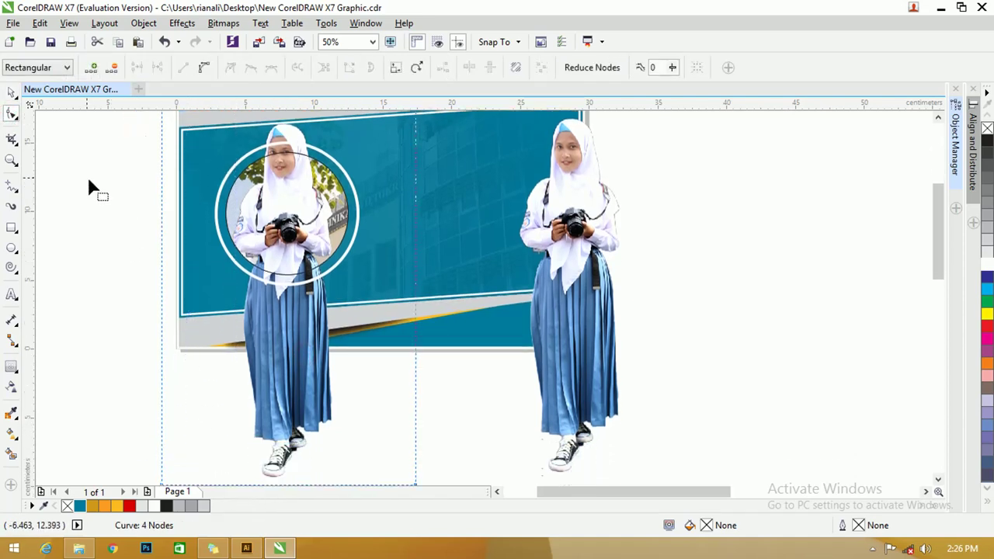
left_click(11, 91)
left_click_drag(301, 359, 771, 359)
scroll(399, 172, "up", 1)
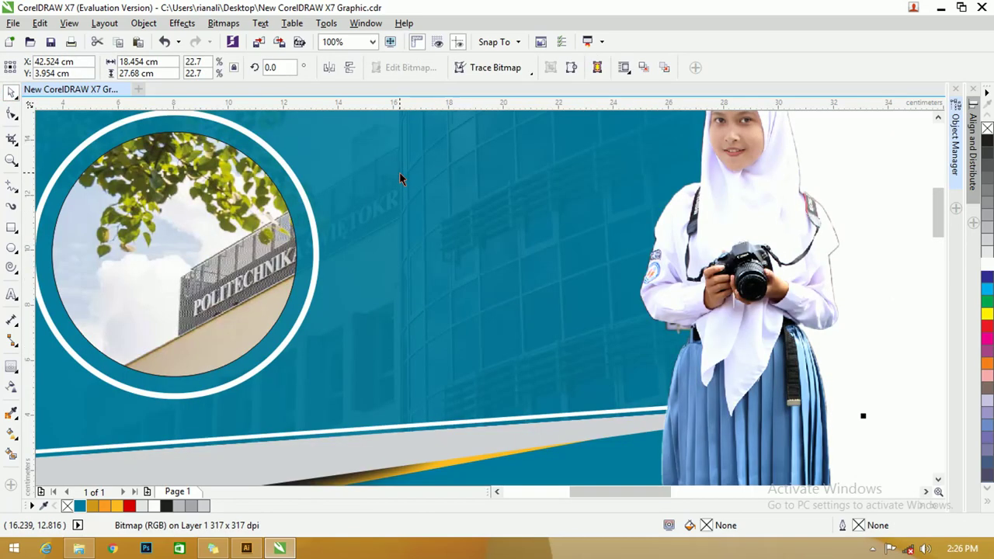
scroll(501, 226, "down", 1)
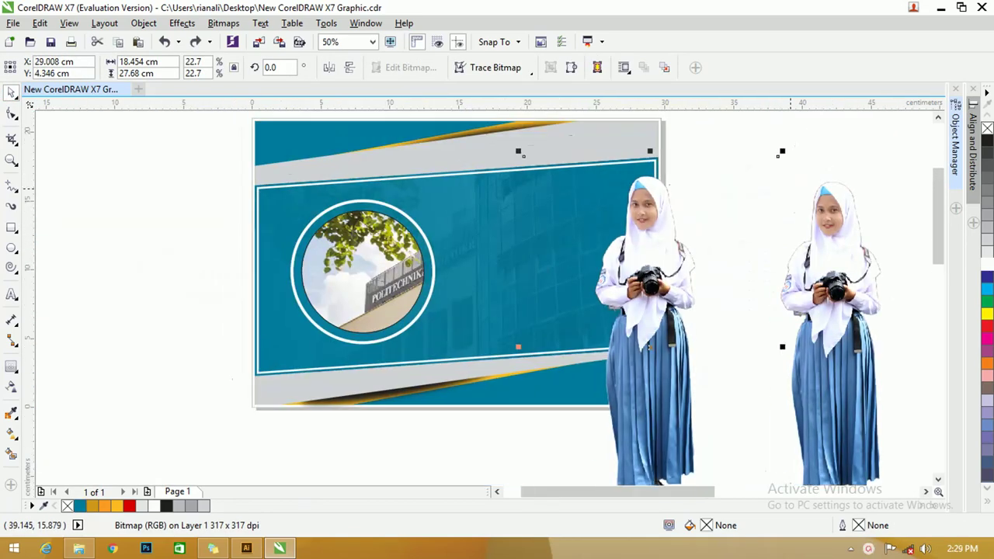
Step: Try placing the cutout copy over the photo circle's right side at about X 12.5 cm, and undo the move
left_click(663, 198)
left_click_drag(646, 252, 421, 249)
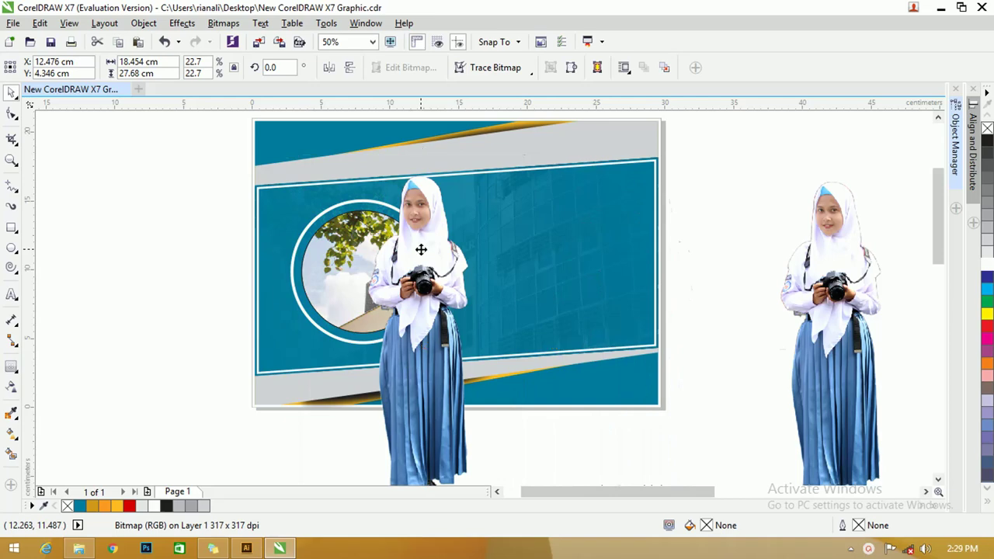
key("ctrl+z")
Step: PowerClip the cutout copy at the page's right edge inside the inner photo circle
right_click(653, 233)
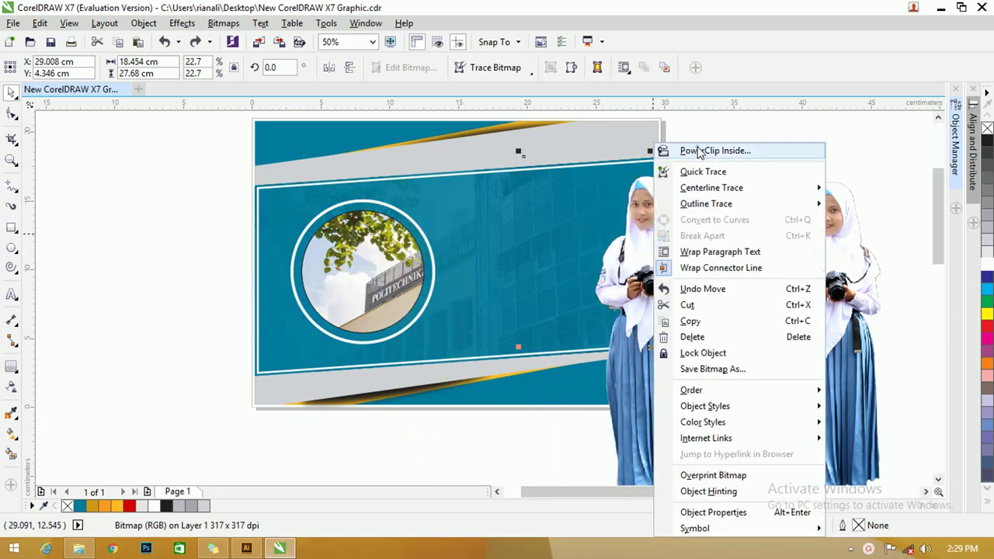
left_click(683, 148)
left_click(352, 235)
Step: Edit the photo circle's PowerClip contents and reposition the student cutout to about X 8.04 cm, Y 4.09 cm
right_click(369, 245)
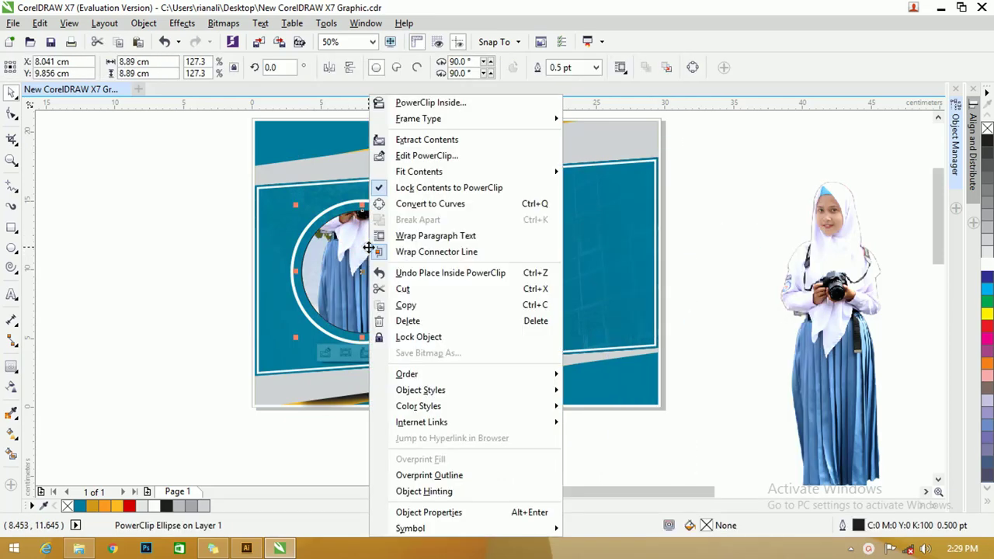
left_click(423, 156)
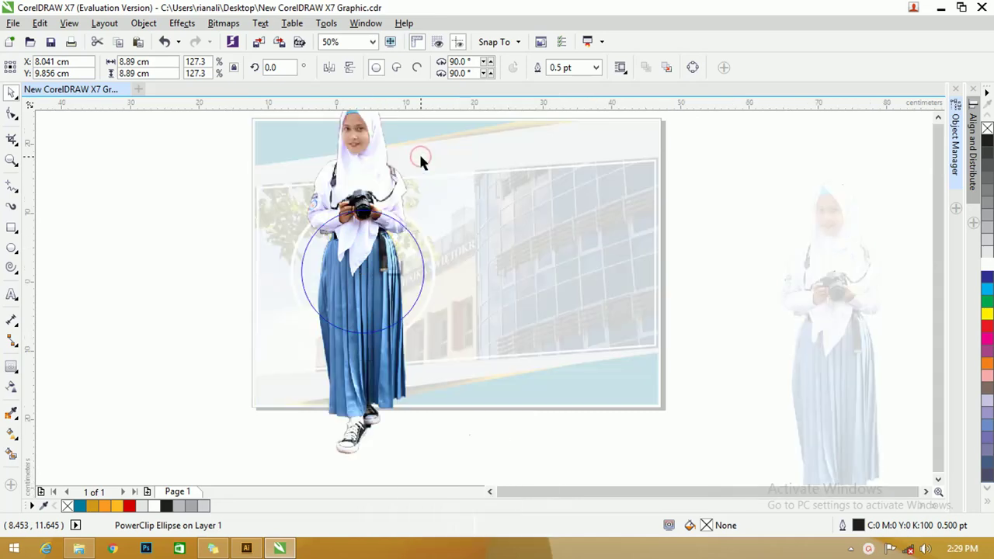
left_click_drag(402, 206, 401, 273)
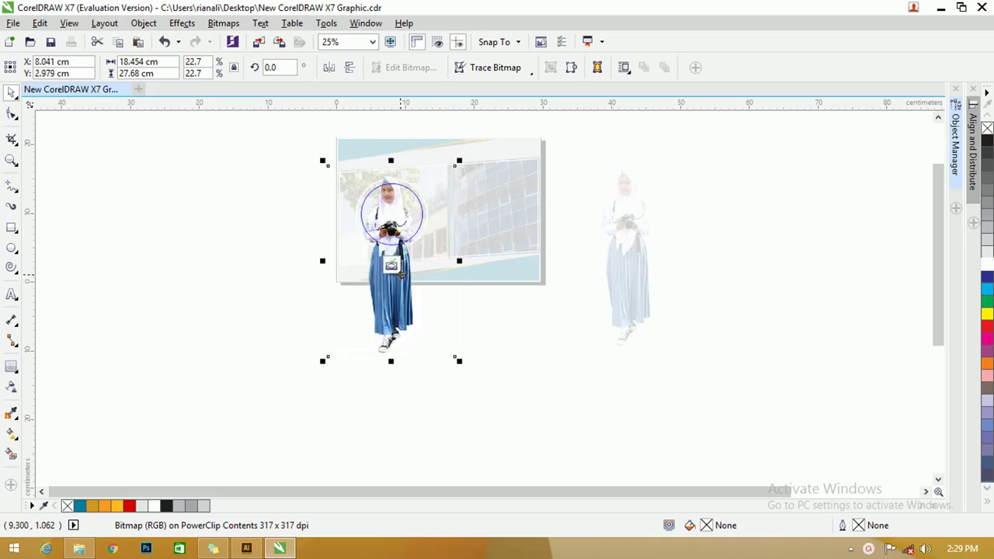
scroll(398, 239, "up", 1)
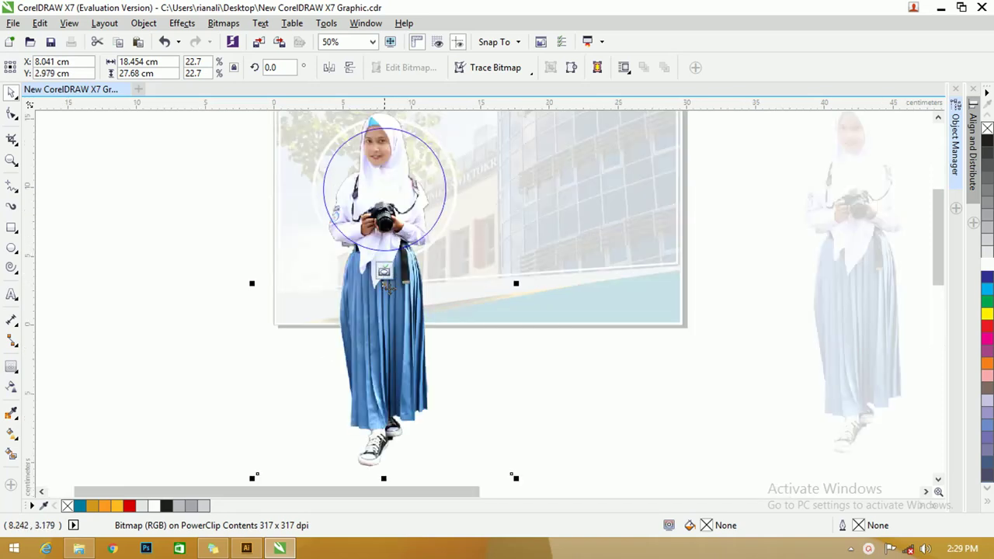
left_click_drag(389, 301, 392, 289)
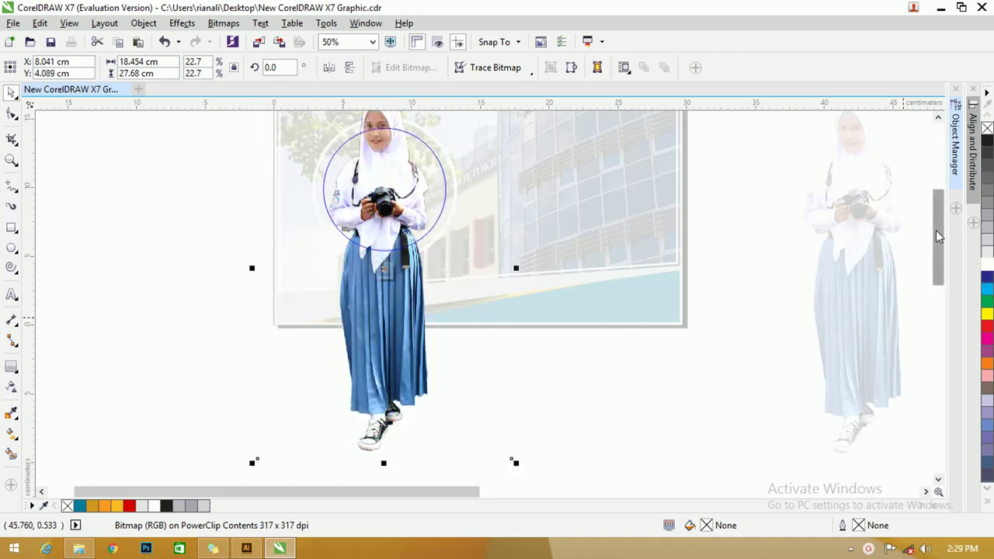
left_click_drag(936, 231, 936, 219)
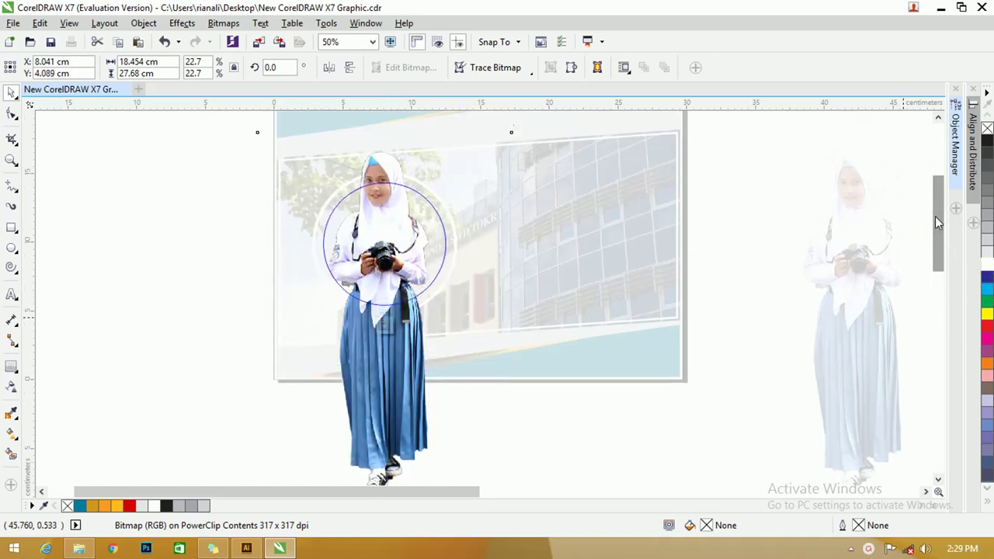
left_click(389, 326)
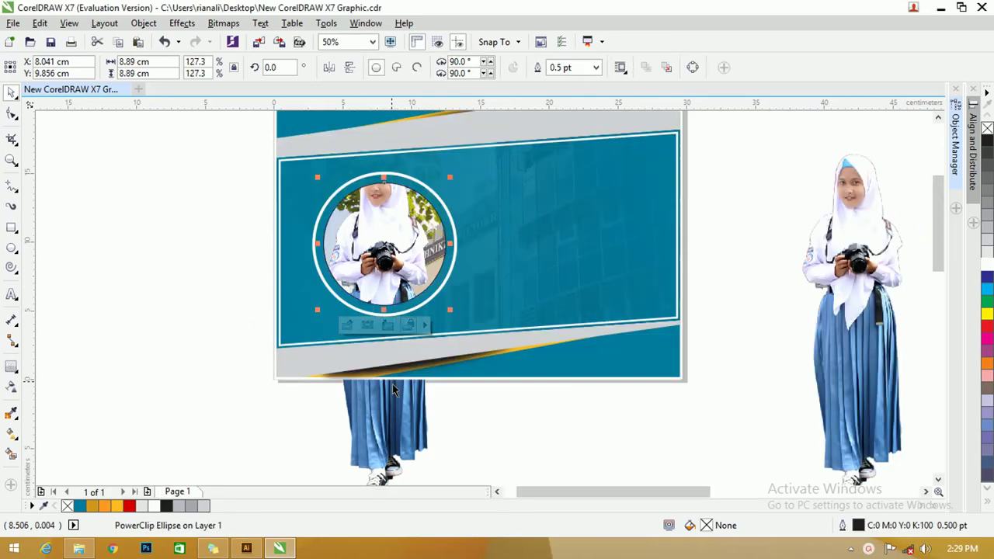
Step: Reopen the photo circle's PowerClip contents and lower the student cutout to about Y 3.56 cm
left_click(394, 424, "ctrl")
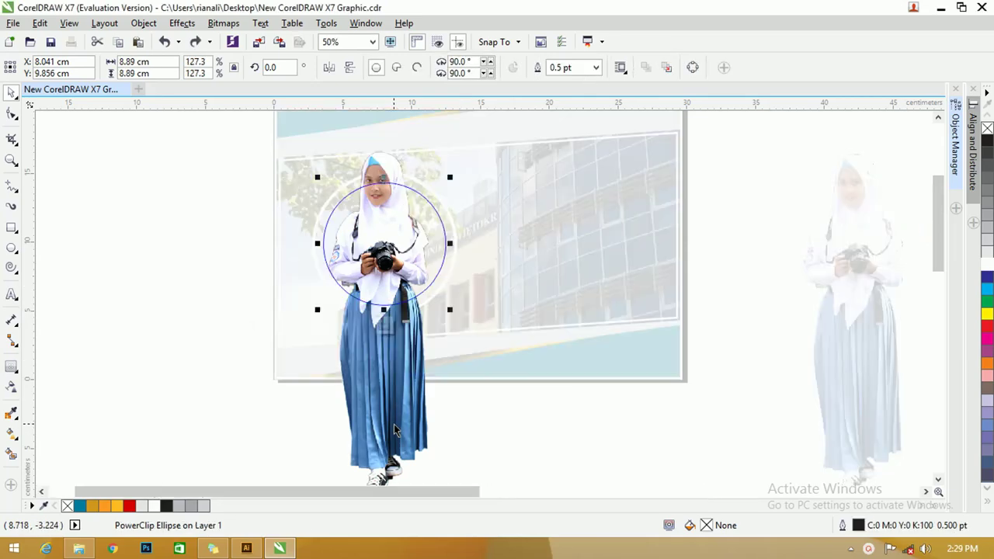
left_click_drag(388, 395, 388, 403)
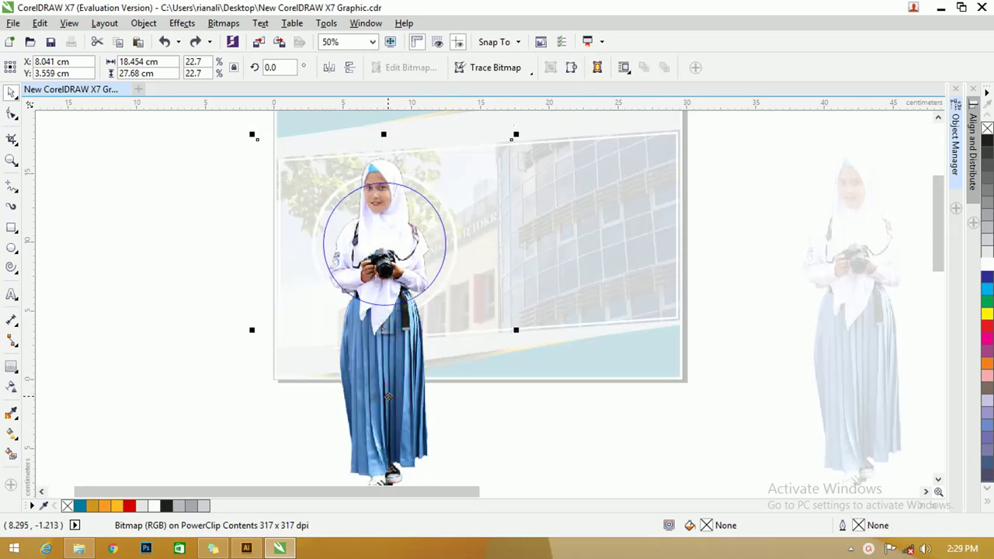
right_click(410, 275)
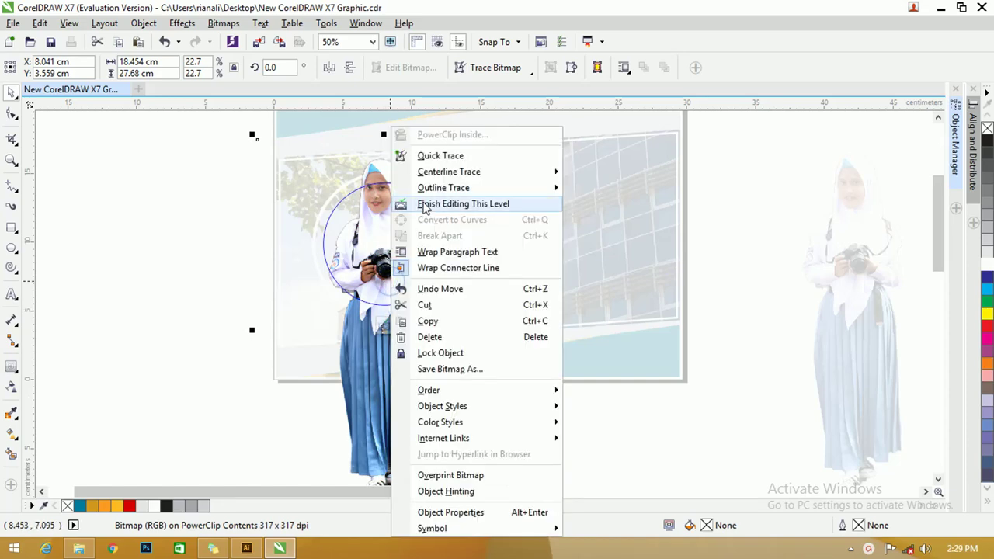
left_click(469, 205)
left_click(210, 235)
Step: Move the original student cutout over its clipped copy in the photo circle, centered at about X 8.06 cm, Y 3.64 cm
left_click(882, 290)
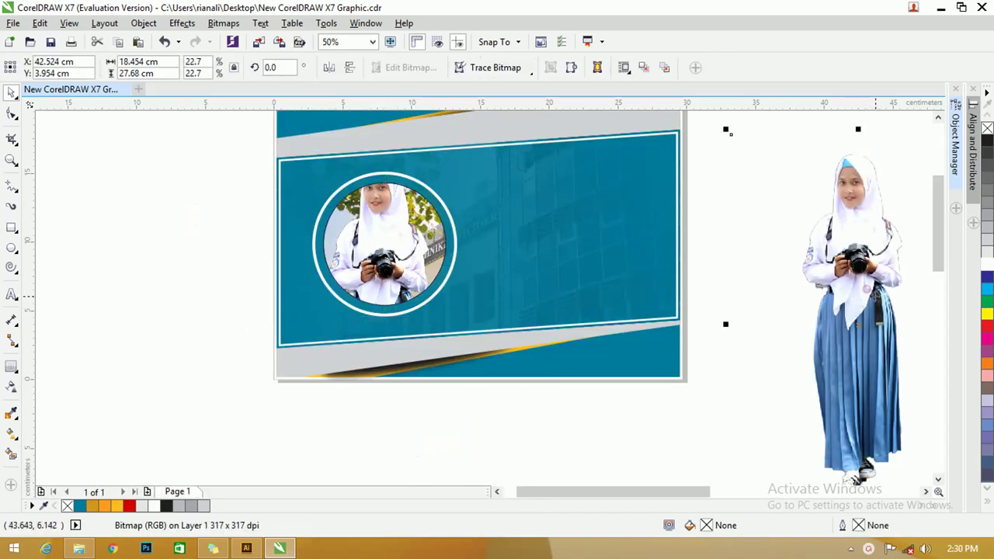
left_click_drag(882, 290, 404, 351)
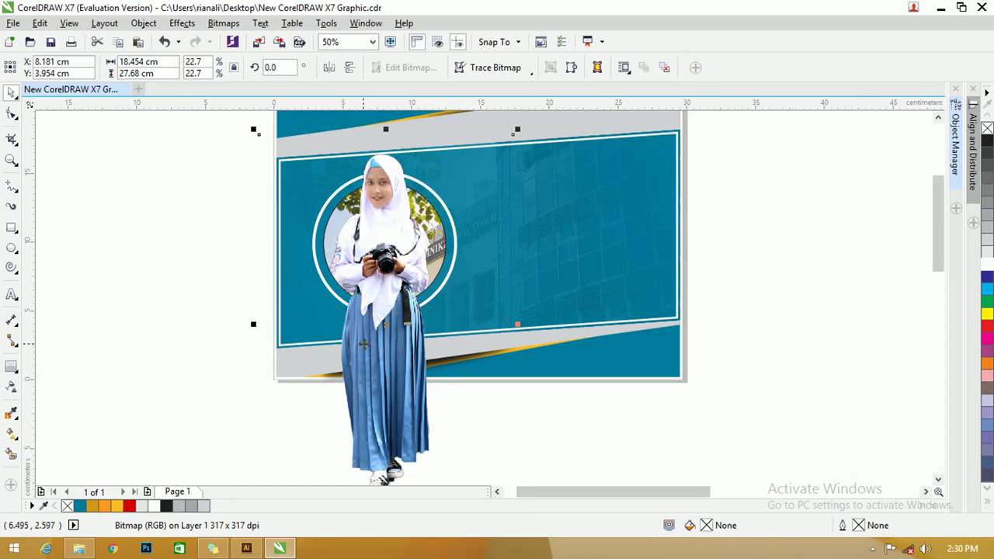
scroll(364, 343, "up", 2)
scroll(370, 263, "down", 1)
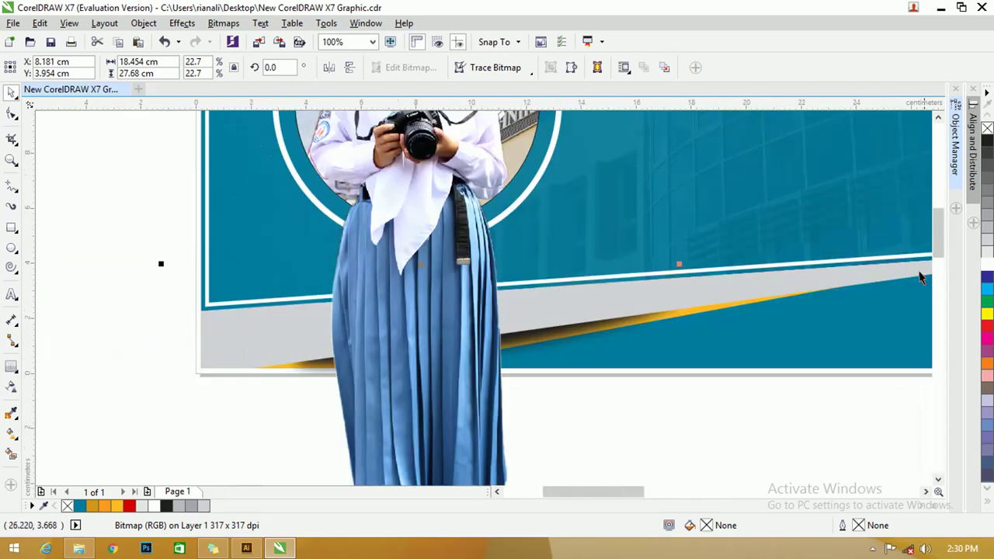
scroll(318, 254, "up", 1)
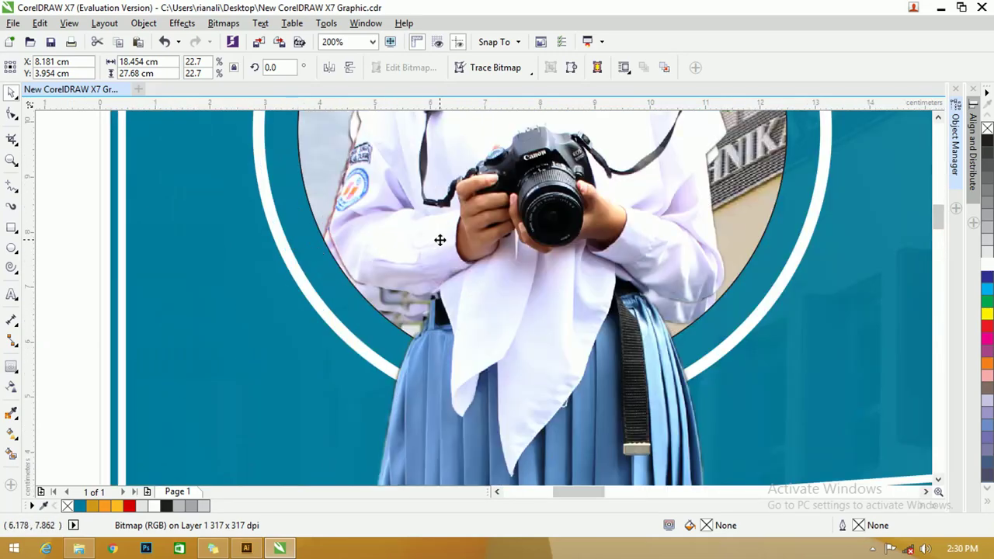
left_click_drag(439, 240, 433, 257)
scroll(434, 257, "down", 3)
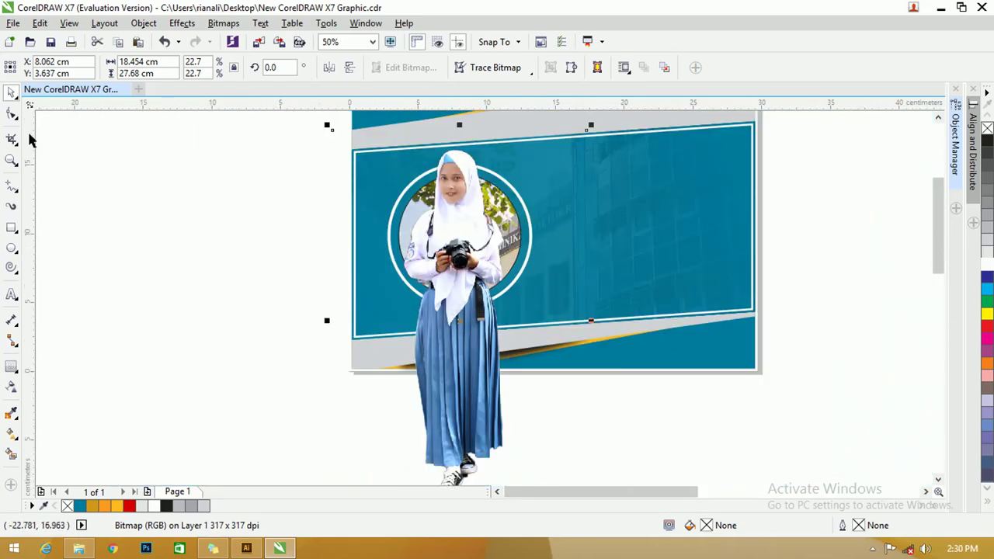
Step: Crop the overlying student cutout with the Shape tool by raising its bottom edge into the photo circle, to about 10.85 cm high
left_click(12, 114)
scroll(472, 366, "down", 2)
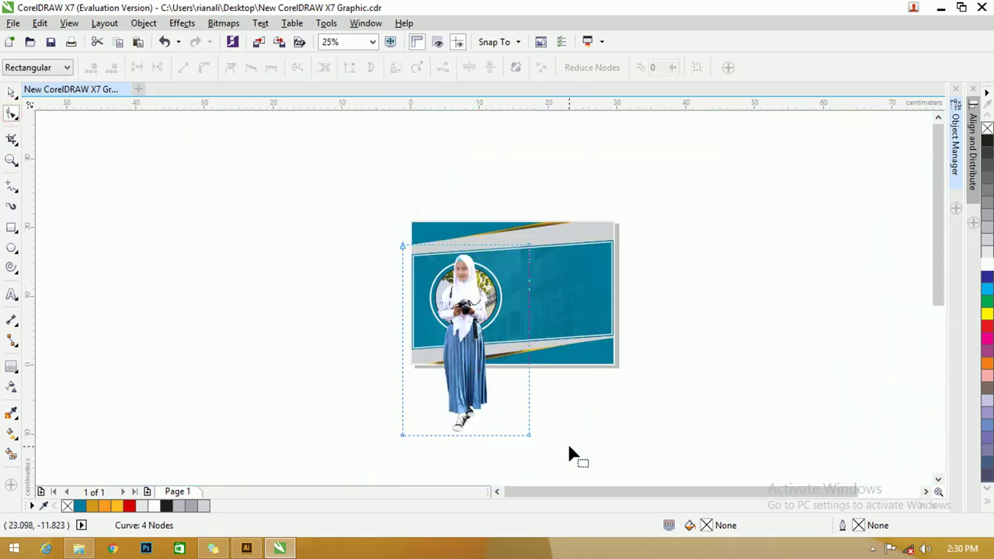
left_click_drag(593, 447, 271, 382)
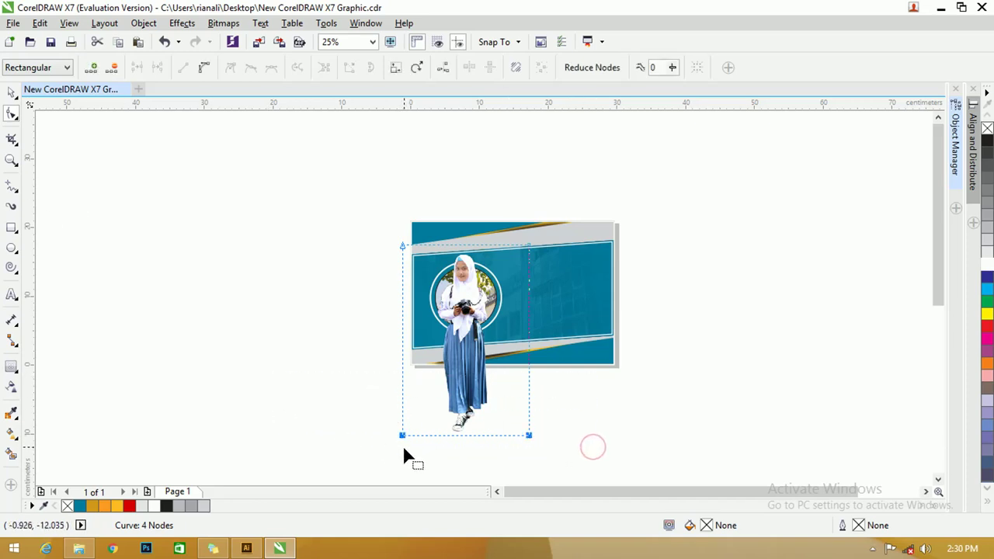
left_click_drag(402, 435, 409, 322)
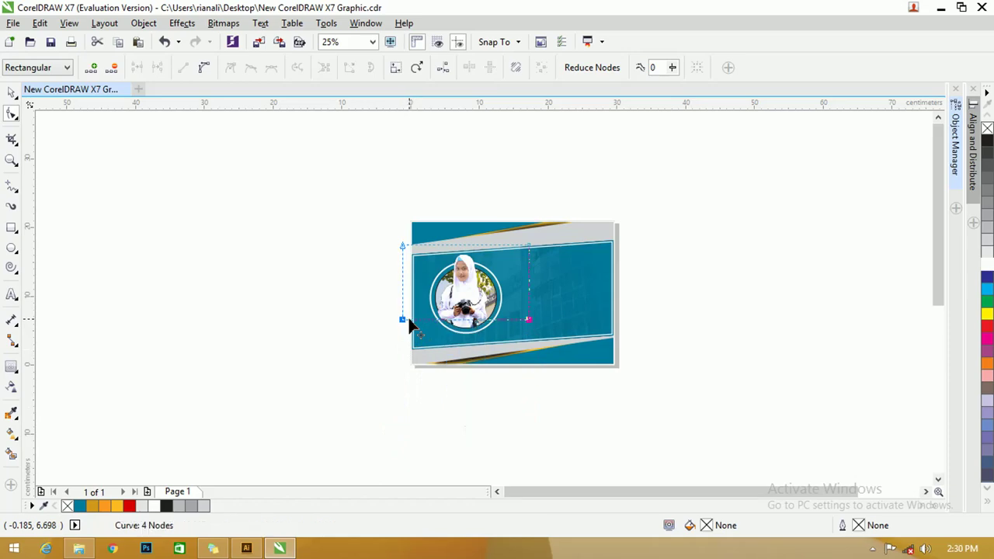
scroll(417, 323, "up", 1)
scroll(338, 326, "up", 1)
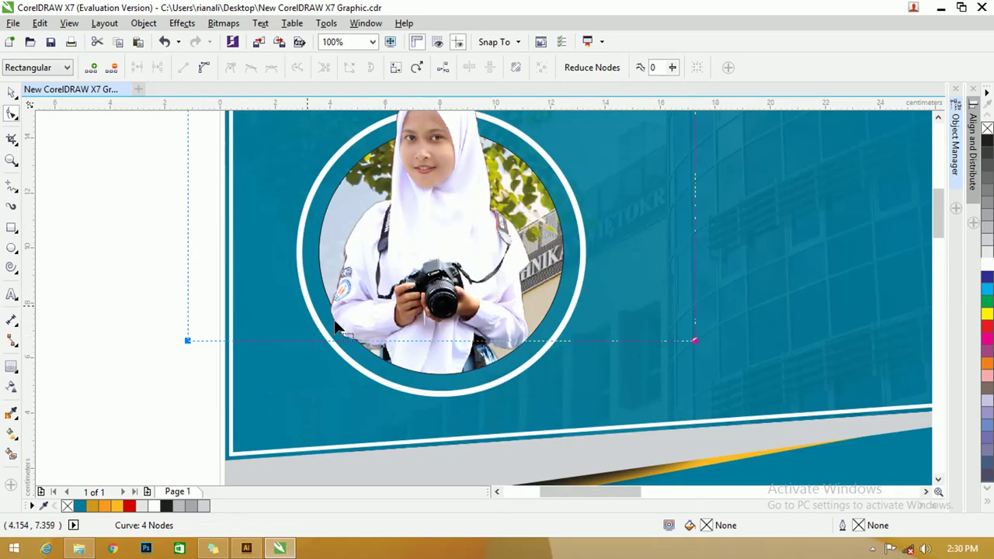
left_click(12, 92)
left_click(84, 207)
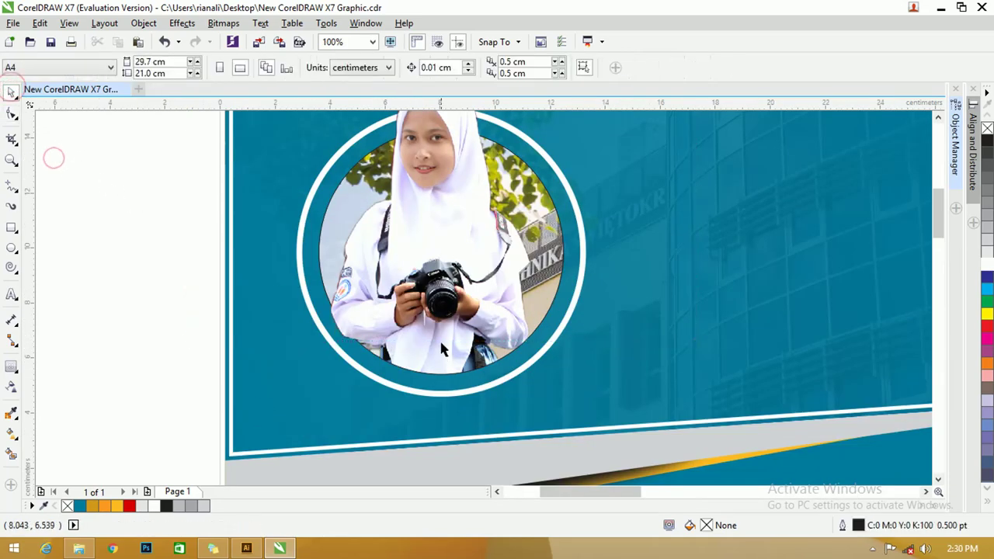
Step: Try moving the cropped student cutout sideways to about X 13.59 cm, and undo the move
left_click_drag(186, 339, 335, 346)
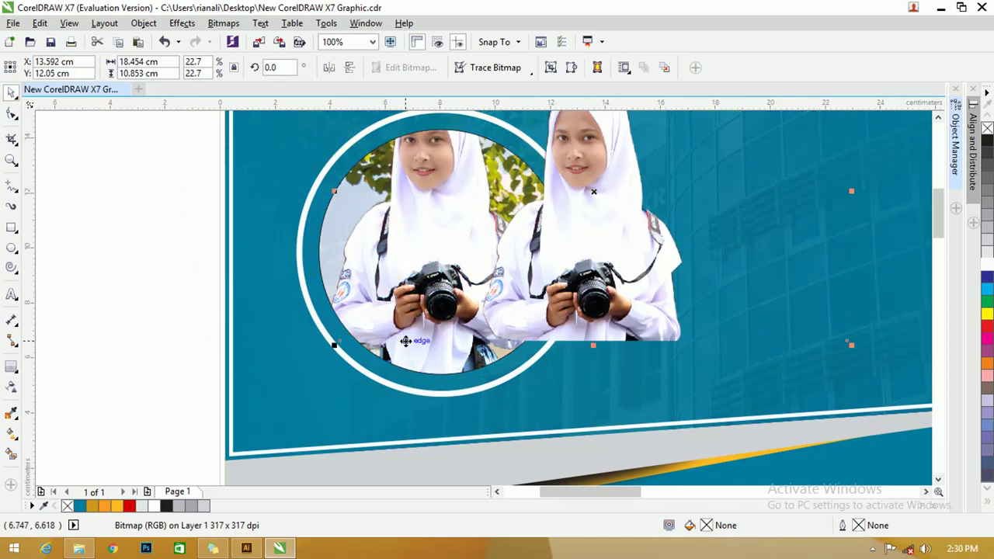
key("ctrl+z")
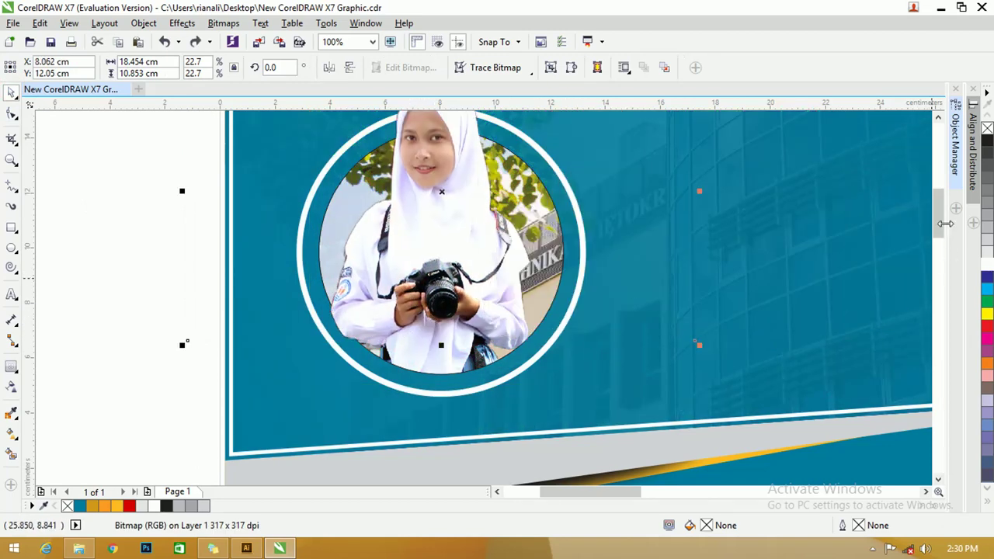
scroll(940, 223, "up", 3)
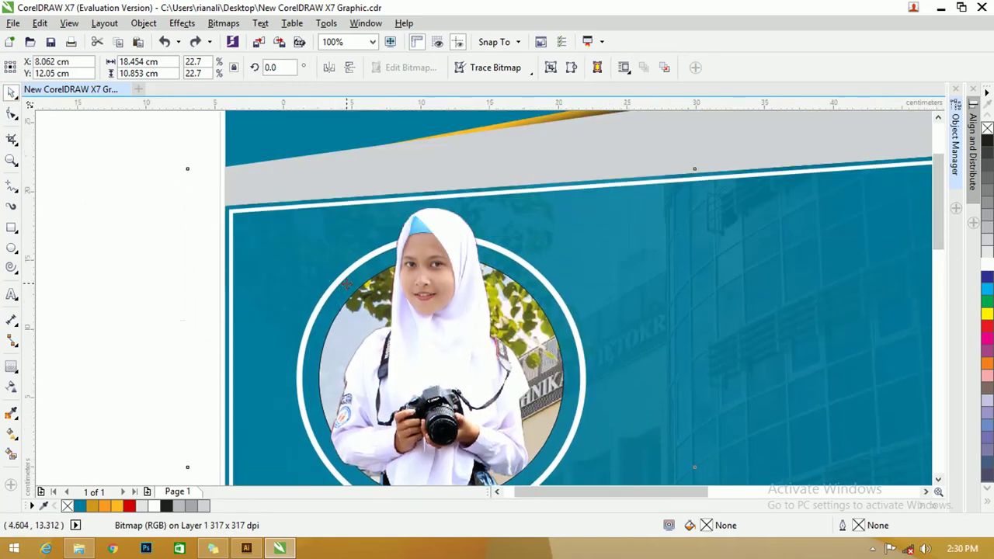
scroll(347, 291, "down", 2)
scroll(384, 378, "up", 2)
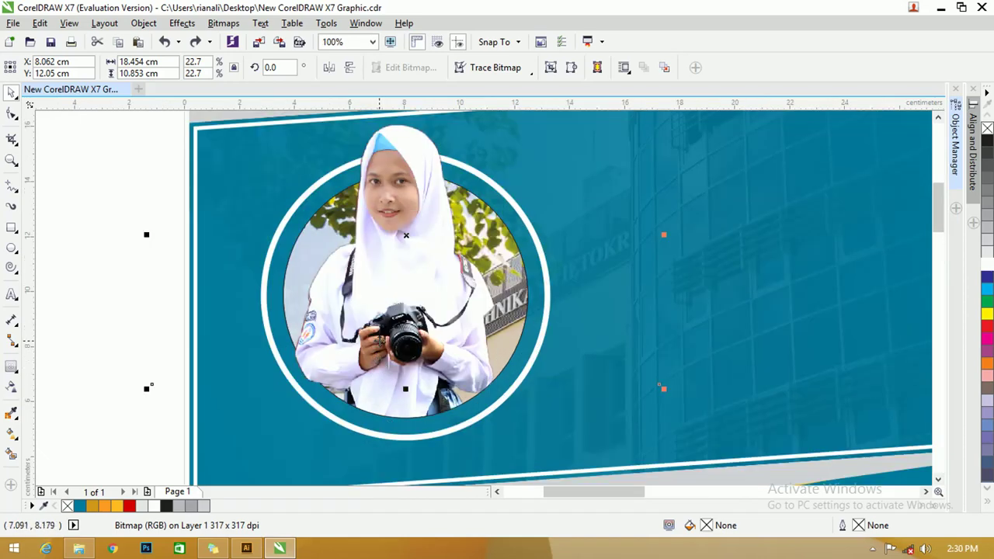
left_click(104, 216)
left_click(297, 242)
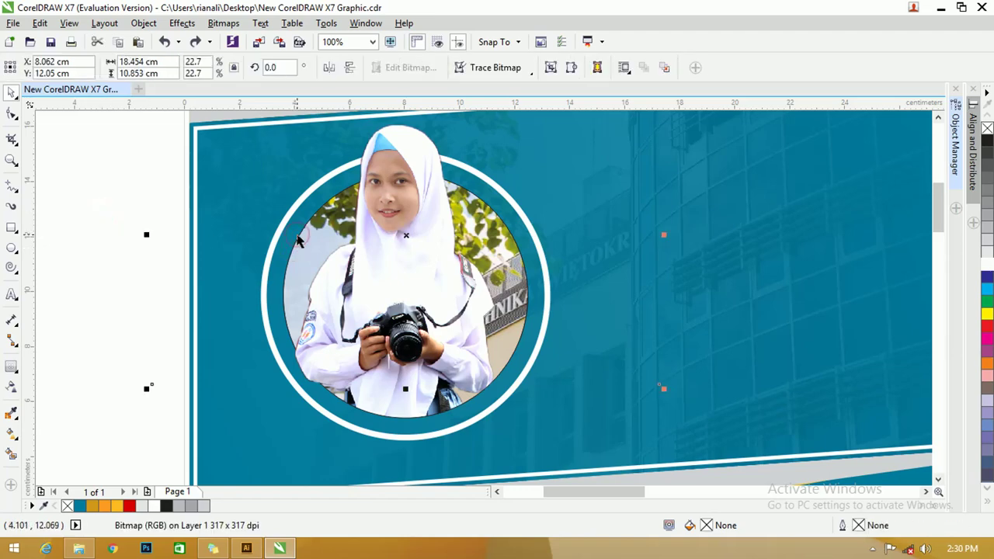
scroll(192, 246, "down", 2)
left_click(118, 207)
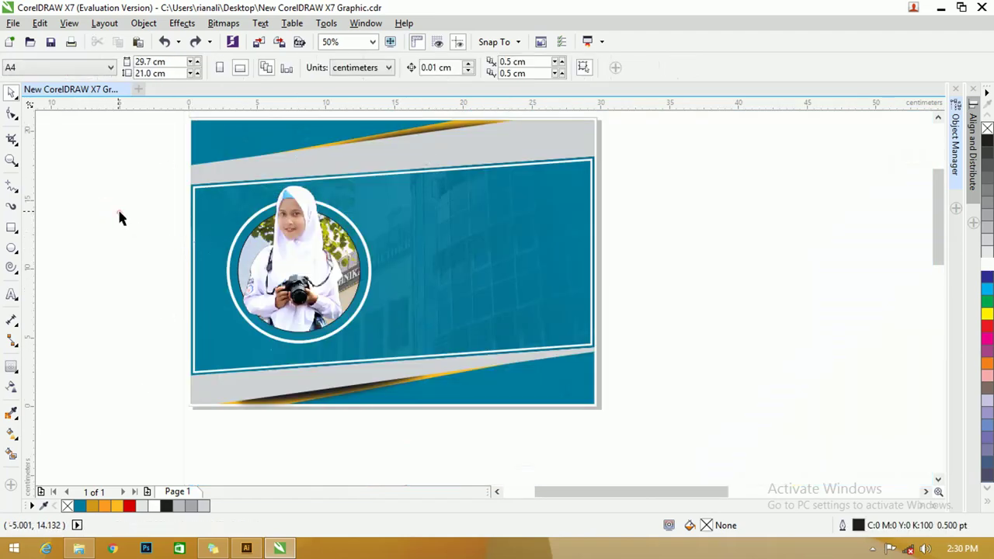
left_click_drag(104, 189, 361, 311)
left_click(359, 287)
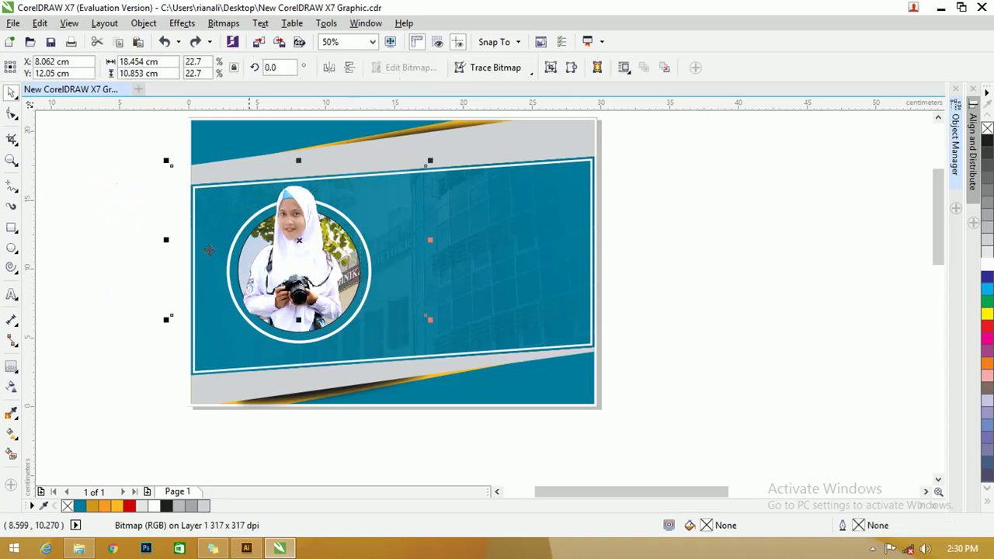
left_click(119, 209)
left_click_drag(115, 199, 418, 335)
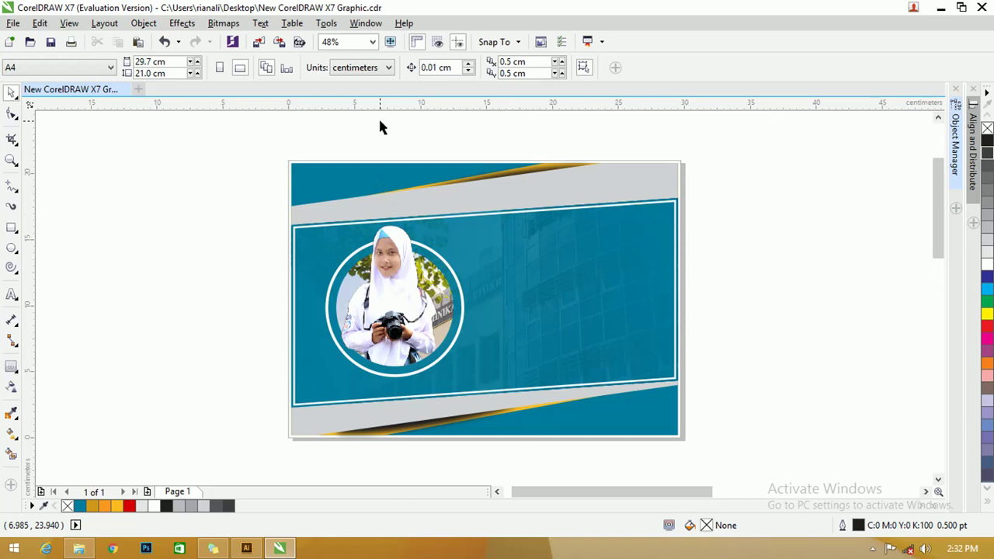
Step: Move the dark SMK SINGAPARNA text layout beside the page's right edge, centered at about X 46.22 cm, Y 9.91 cm, and deselect it
key("F4")
scroll(564, 330, "down", 3)
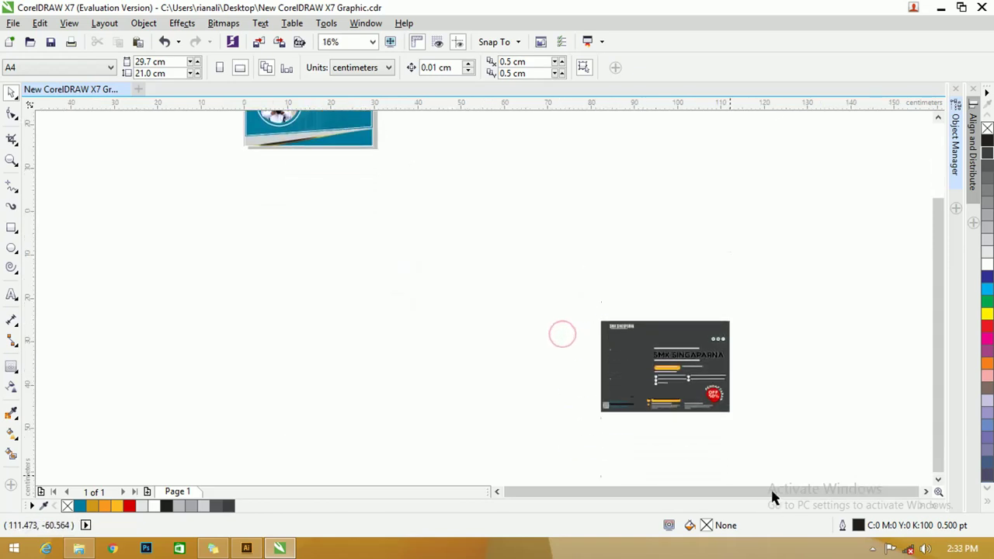
left_click(695, 382)
left_click_drag(696, 382, 494, 216)
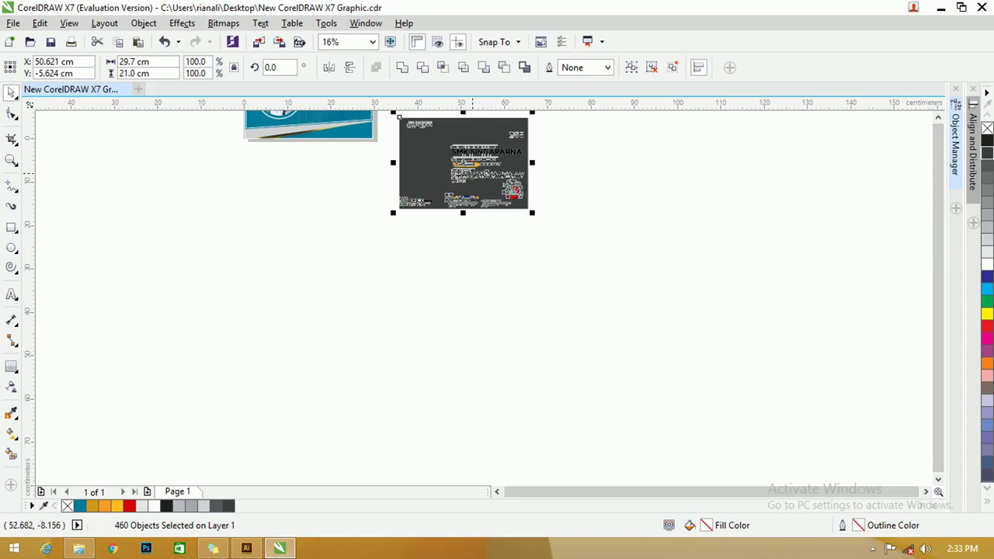
scroll(473, 174, "down", 2)
left_click_drag(470, 172, 458, 139)
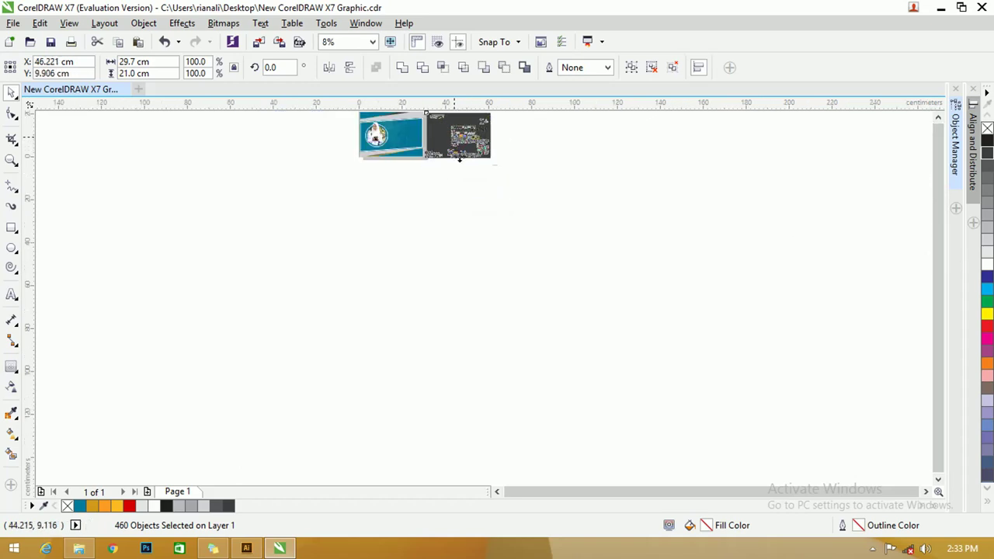
key("z")
left_click_drag(539, 236, 337, 135)
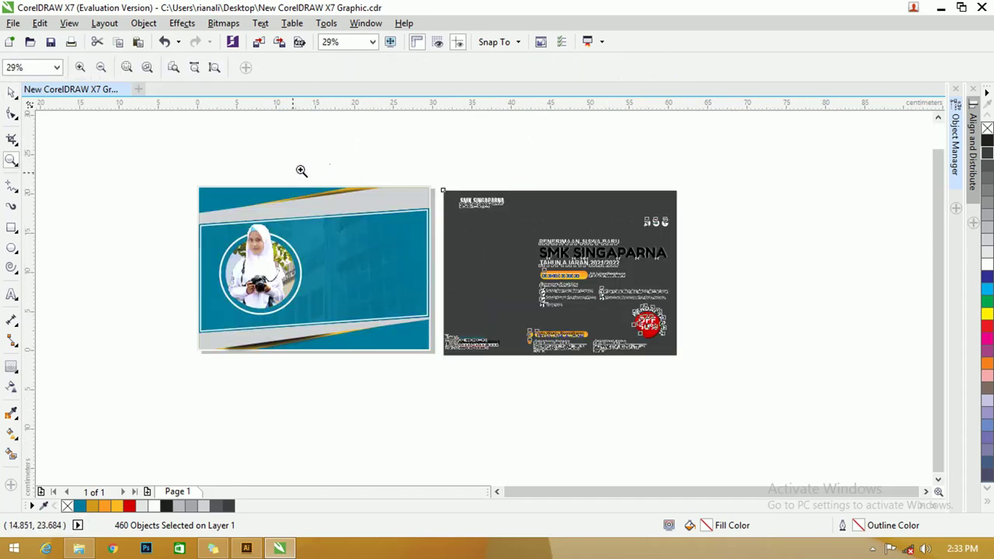
left_click_drag(178, 167, 754, 400)
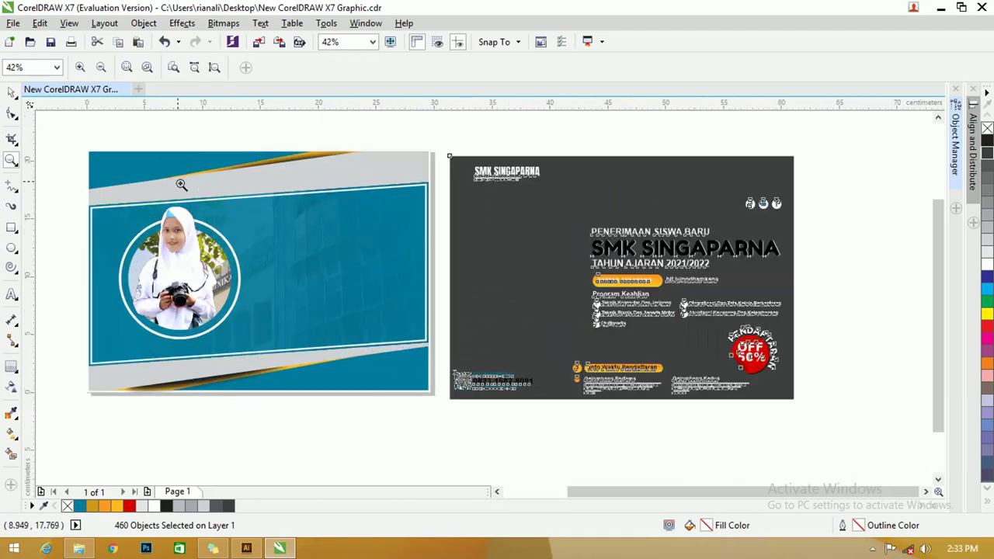
key("space")
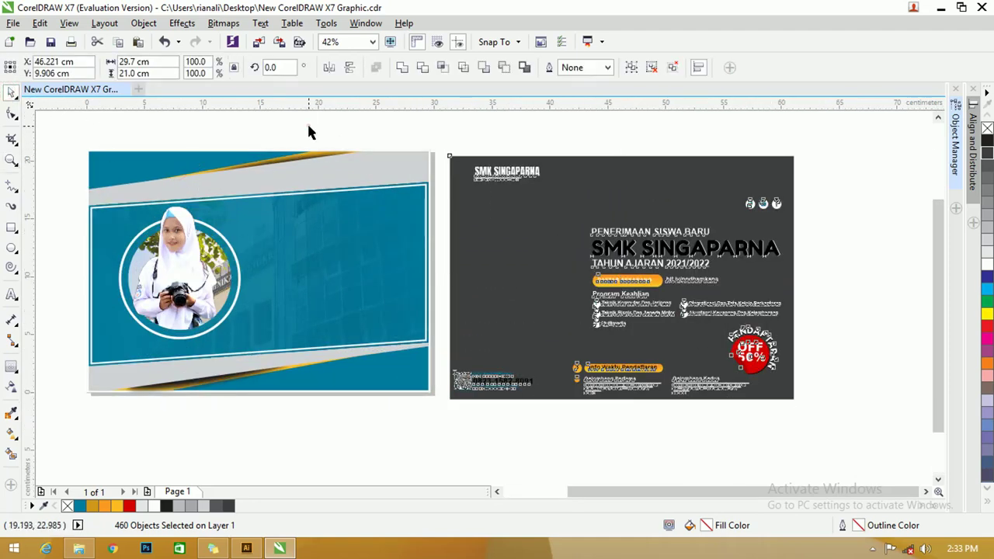
left_click(308, 128)
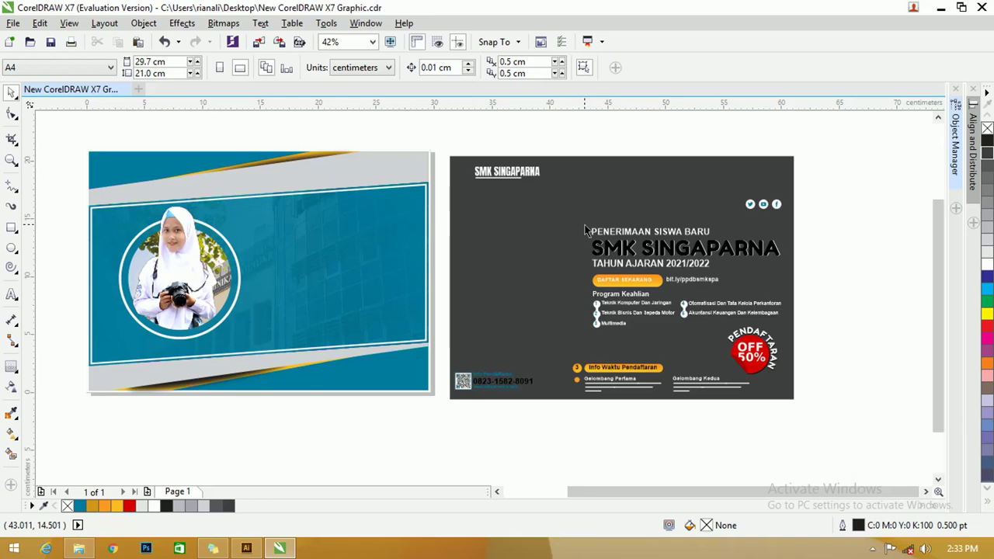
Step: Move the white SMK SINGAPARNA logo text to the brochure's upper-left corner, centered at about X 3.64 cm, Y 19.59 cm
left_click_drag(455, 138, 541, 208)
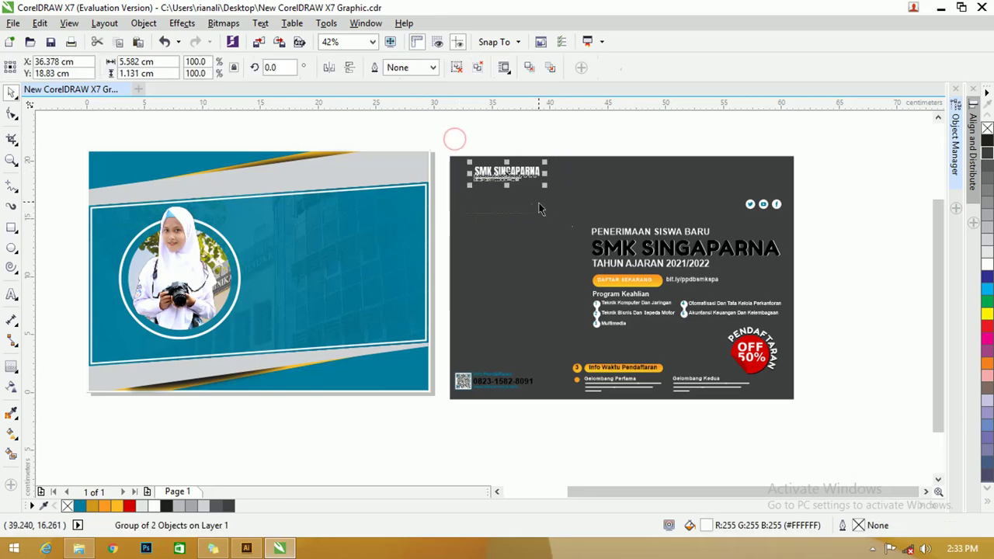
left_click_drag(440, 137, 821, 416)
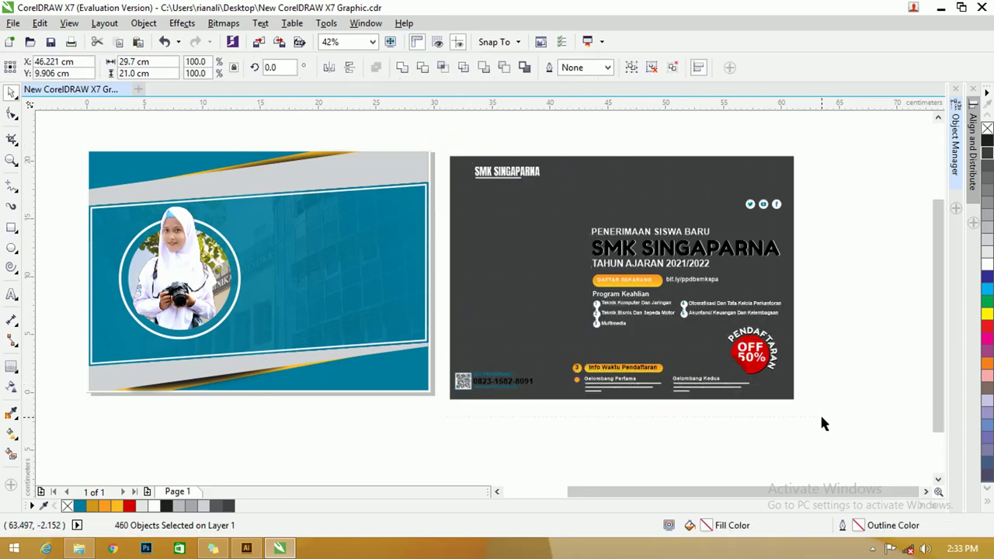
left_click(455, 156)
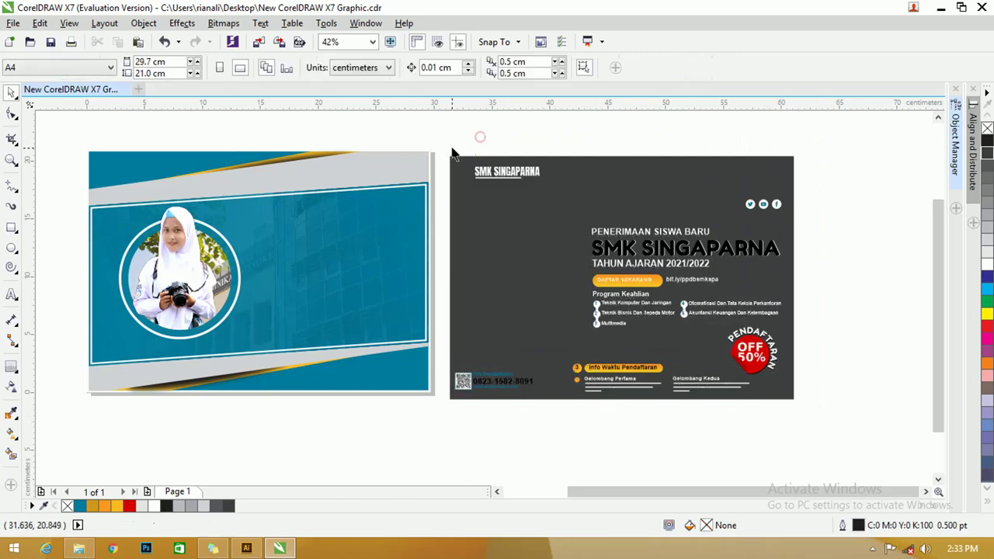
left_click_drag(458, 151, 134, 163)
left_click(478, 122)
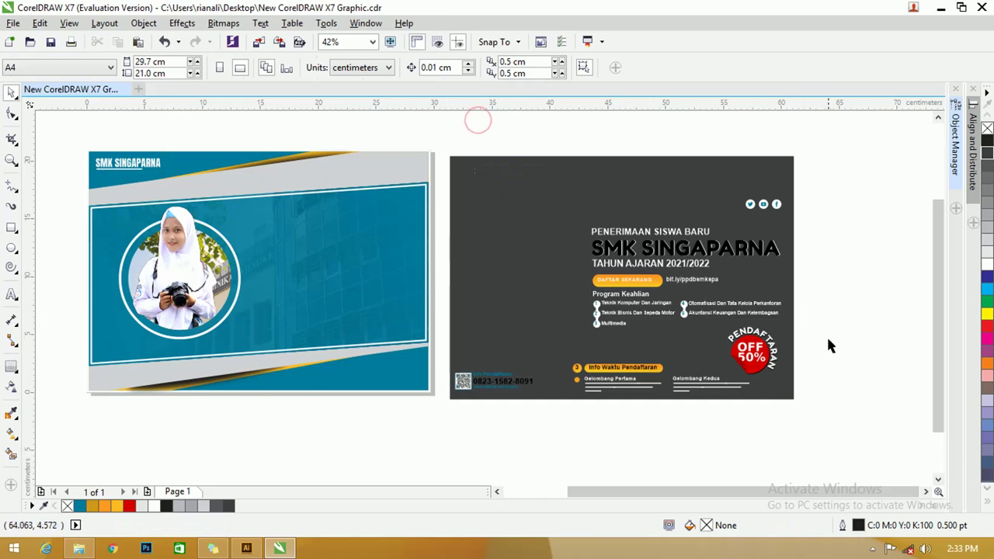
Step: Place the admission text block beside the photo circle, scaled to about 14.08 × 7.35 cm, and the social media icons in the brochure's upper-right corner
left_click_drag(643, 286, 262, 233)
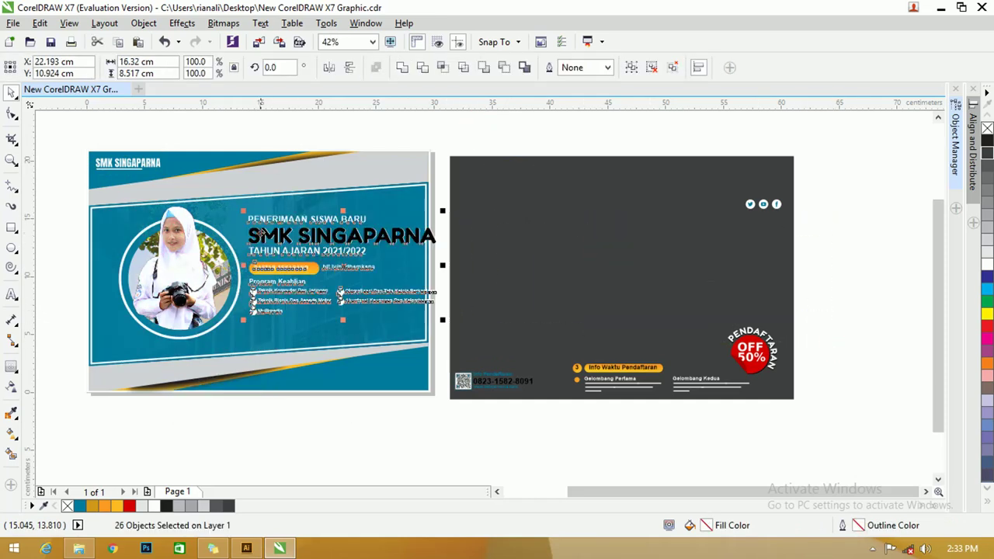
left_click_drag(444, 210, 403, 239)
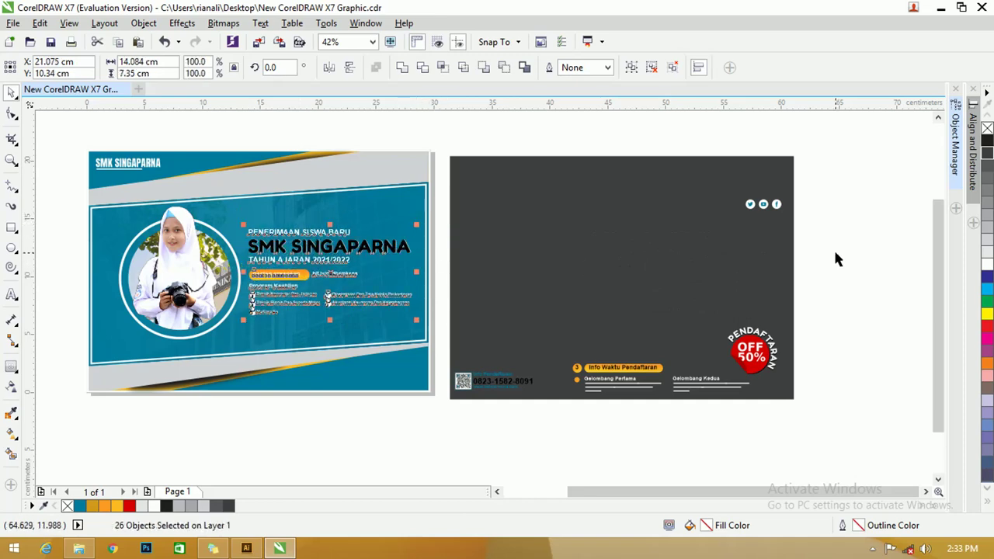
left_click_drag(726, 195, 837, 239)
left_click_drag(751, 203, 383, 165)
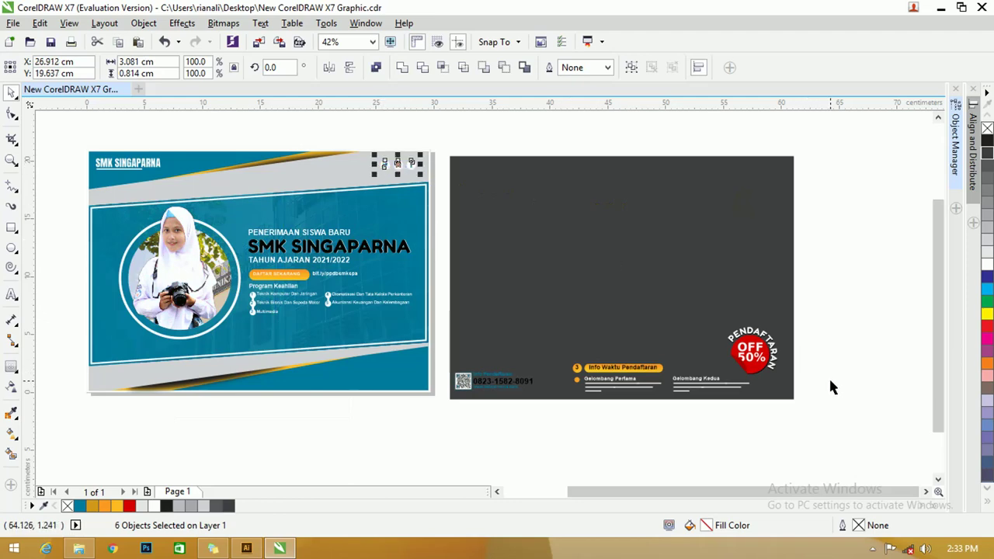
Step: Move the schedule block with the discount badge and the QR code with contact details onto the lower part of the brochure
left_click_drag(828, 437, 552, 295)
left_click_drag(779, 337, 406, 323)
left_click_drag(370, 378, 598, 421)
left_click_drag(464, 383, 109, 381)
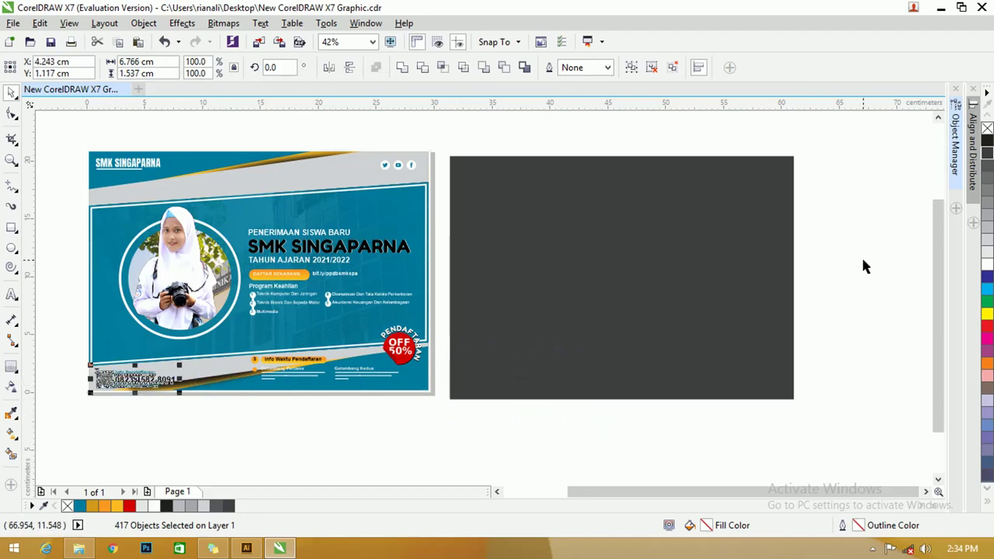
Step: Make the Guides (all pages) layer visible in the Object Manager
left_click(958, 154)
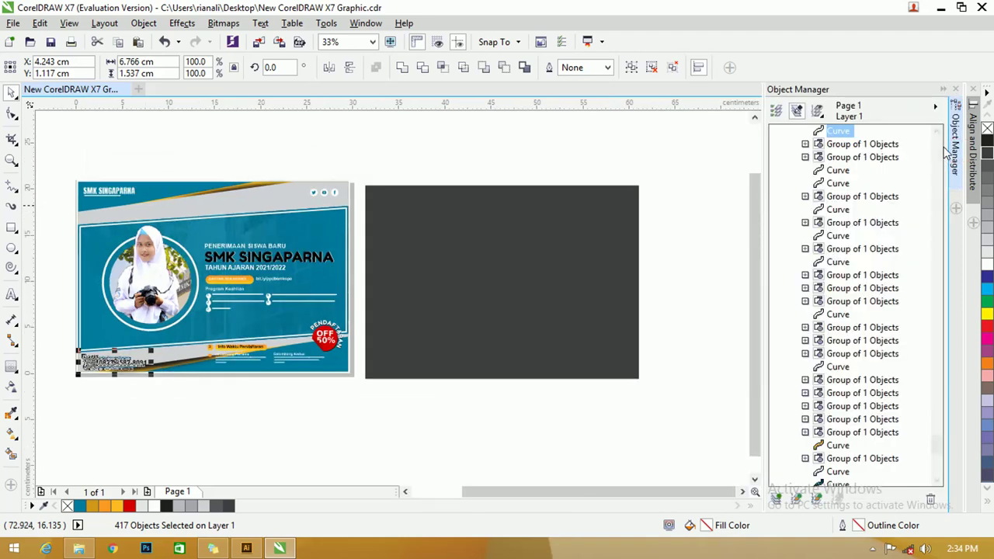
scroll(941, 441, "down", 10)
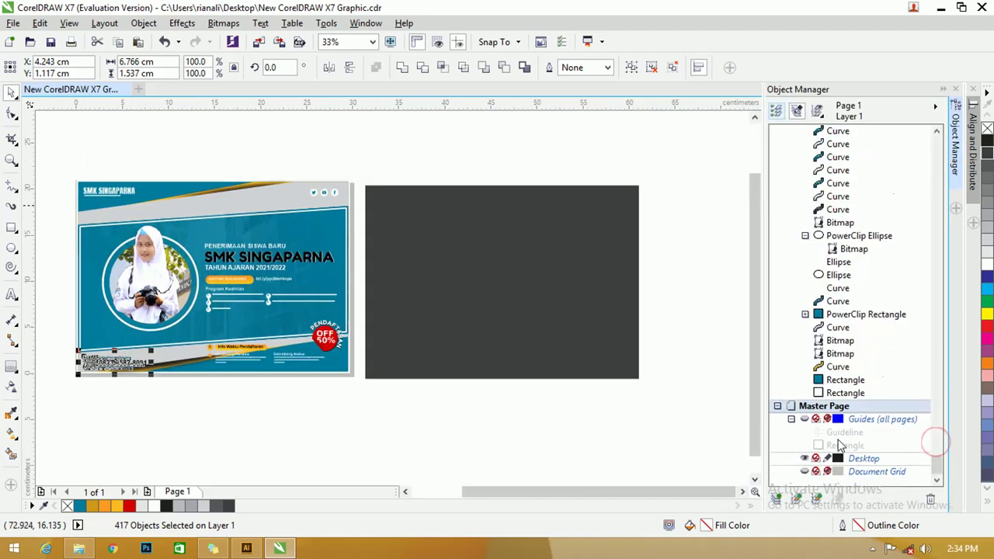
left_click(791, 419)
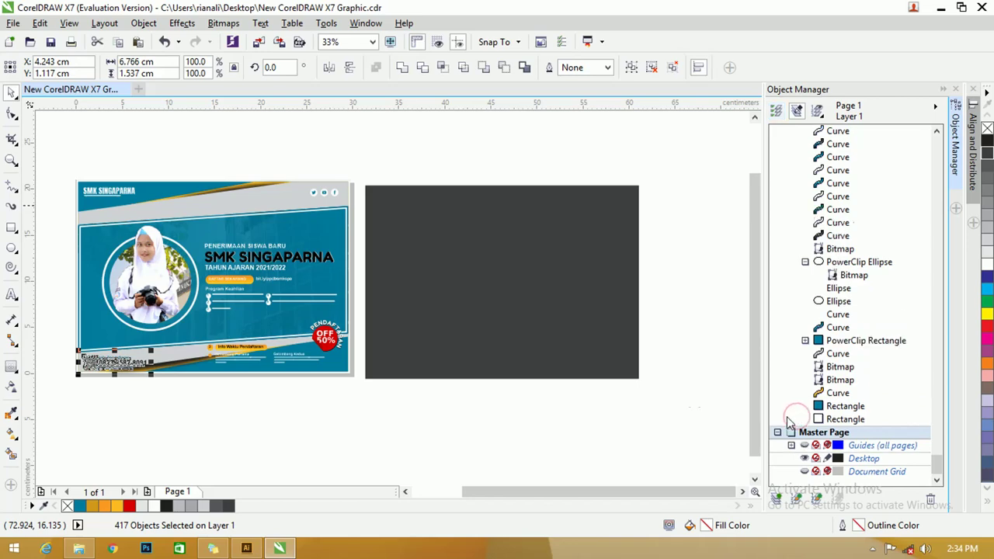
left_click(808, 449)
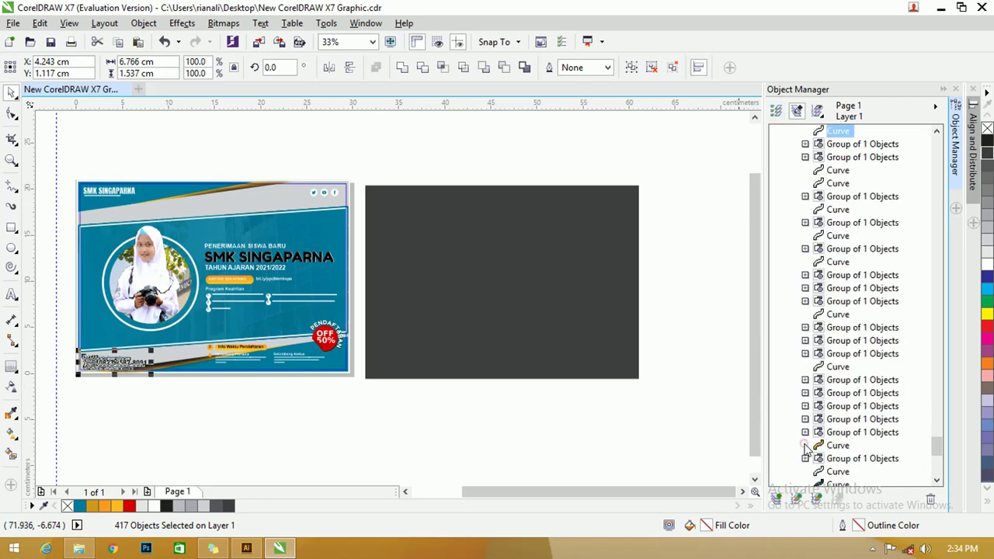
scroll(940, 452, "down", 5)
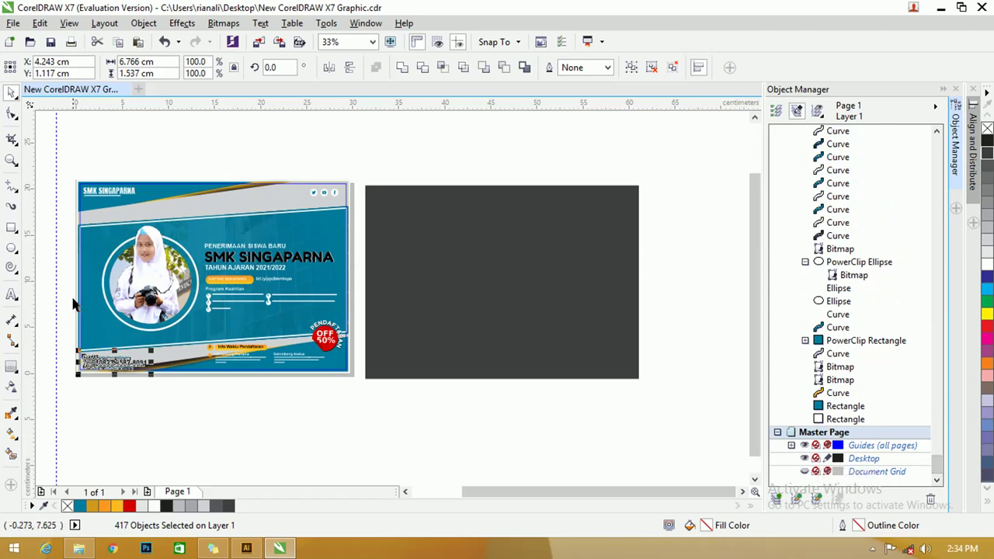
Step: Unlock the Guides layer and align the SMK SINGAPARNA logo text to the top and left edges of the margin rectangle
left_click(12, 159)
left_click_drag(60, 173, 392, 371)
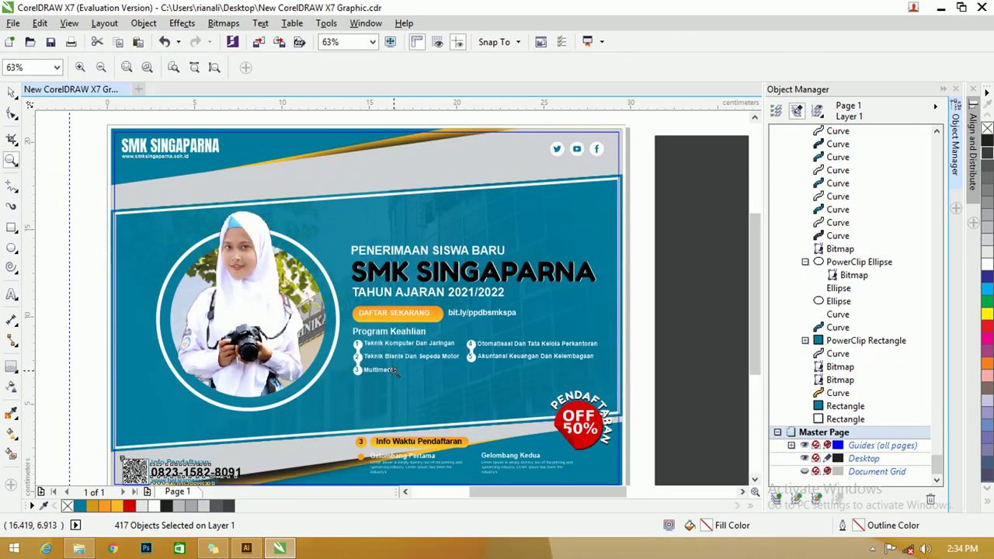
left_click(11, 92)
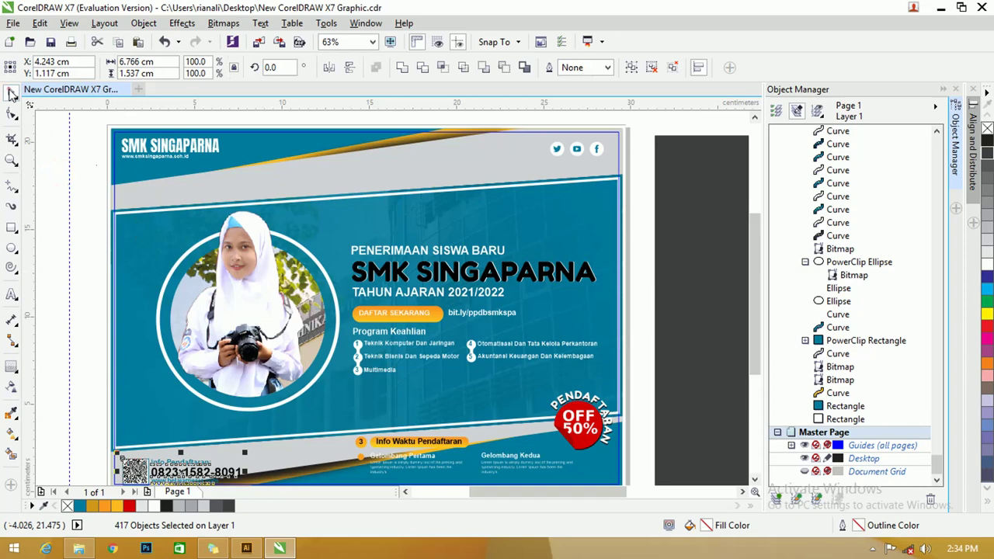
left_click(128, 148)
scroll(821, 378, "down", 3)
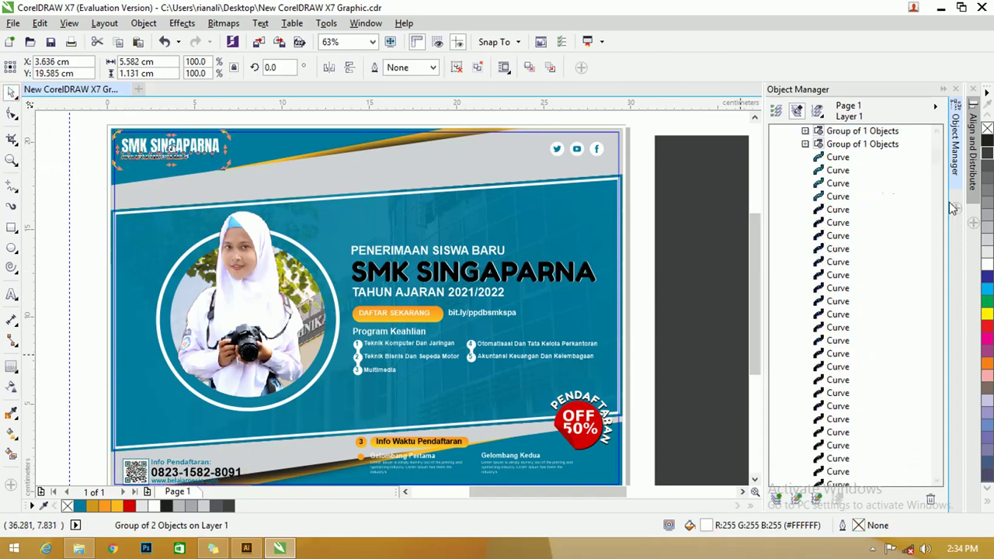
left_click_drag(937, 159, 949, 470)
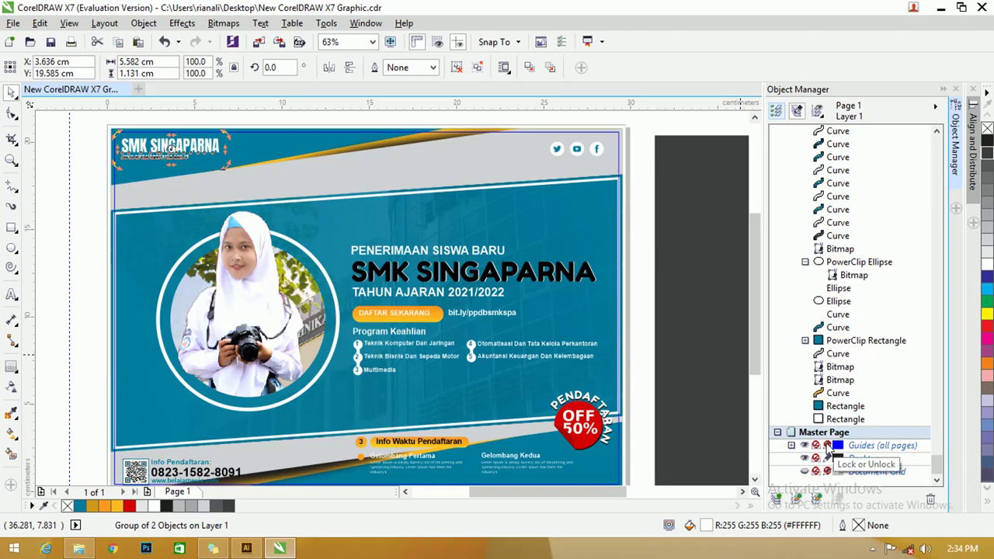
left_click(266, 136, "shift")
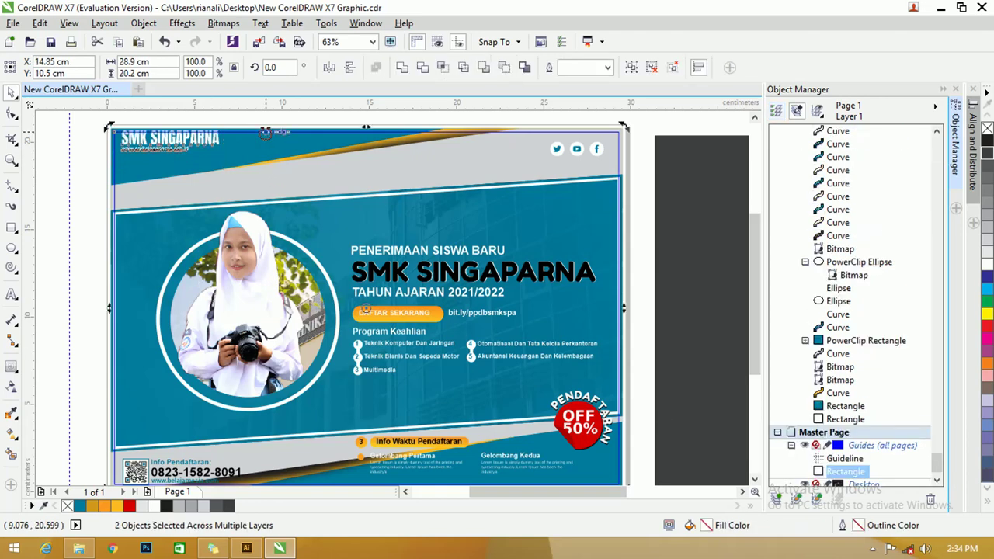
key("l")
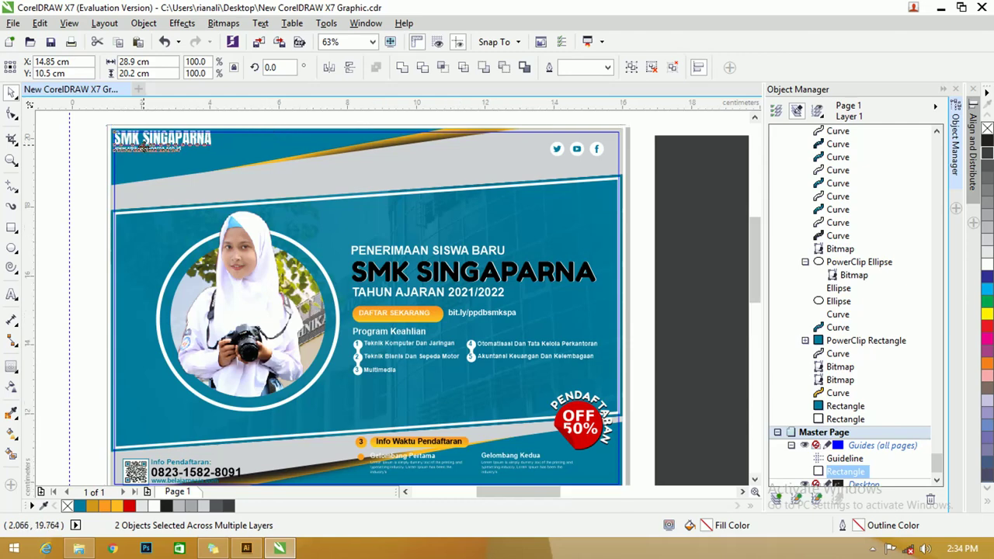
Step: Group the QR code and the Info Pendaftaran contact details in the brochure's lower-left corner
scroll(140, 140, "up", 2)
scroll(172, 157, "down", 6)
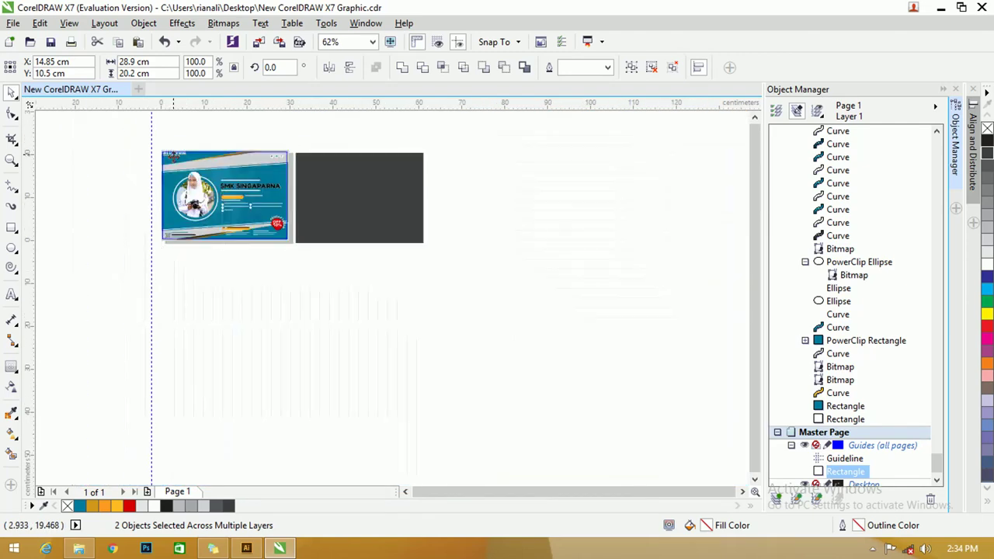
scroll(173, 247, "up", 2)
left_click(169, 240)
scroll(173, 248, "up", 2)
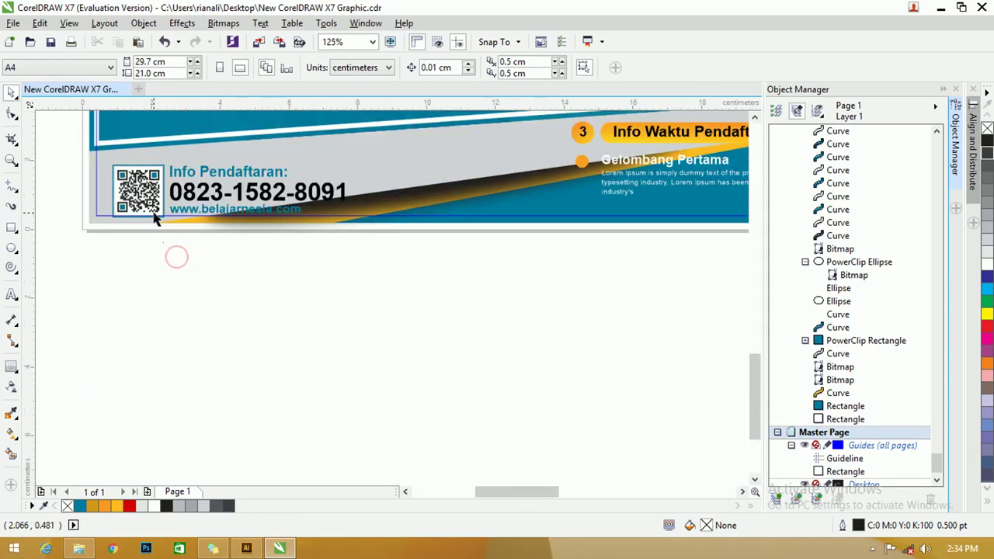
left_click(147, 203)
left_click_drag(413, 266, 53, 139)
key("ctrl+g")
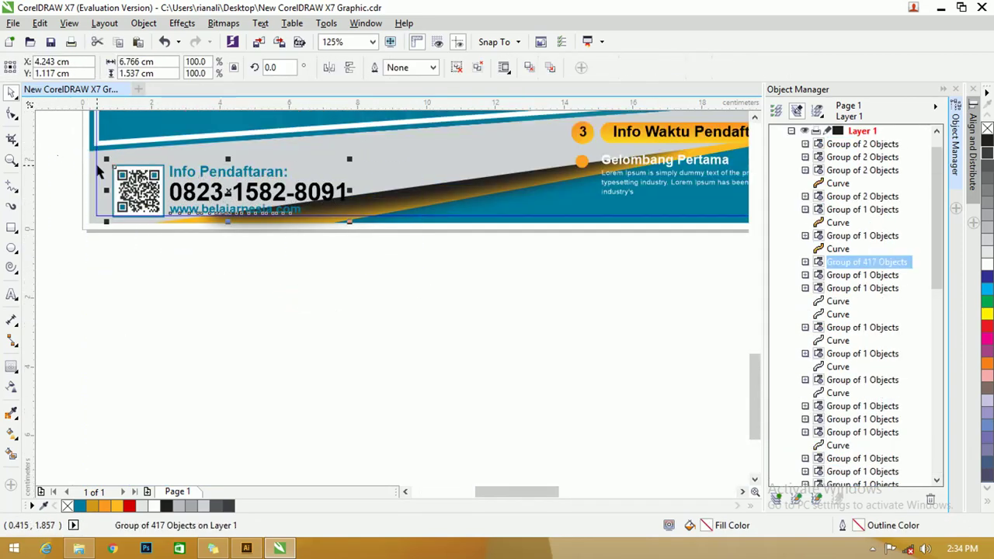
Step: Align the contact details group to the left and bottom edges of the margin rectangle and deselect it
left_click(97, 167, "shift")
key("l")
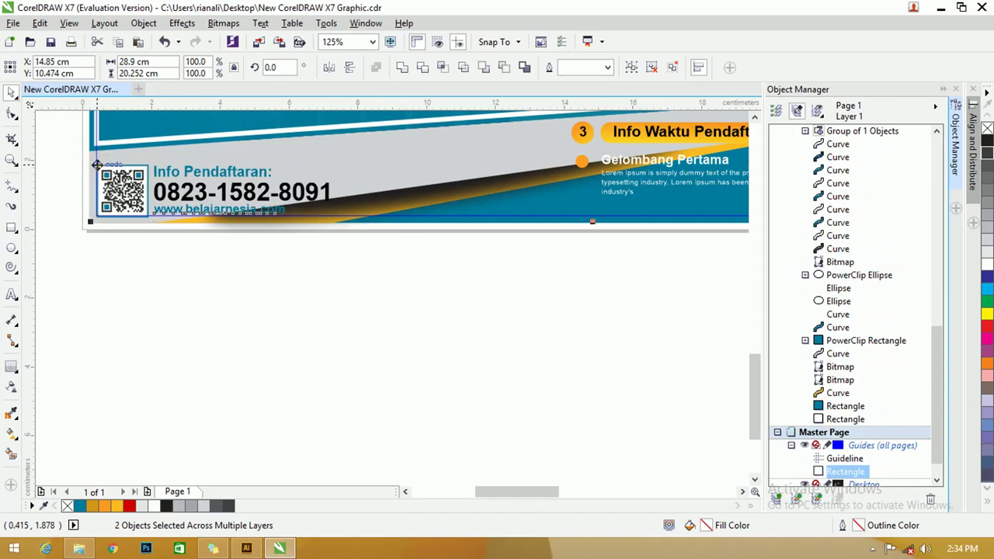
key("b")
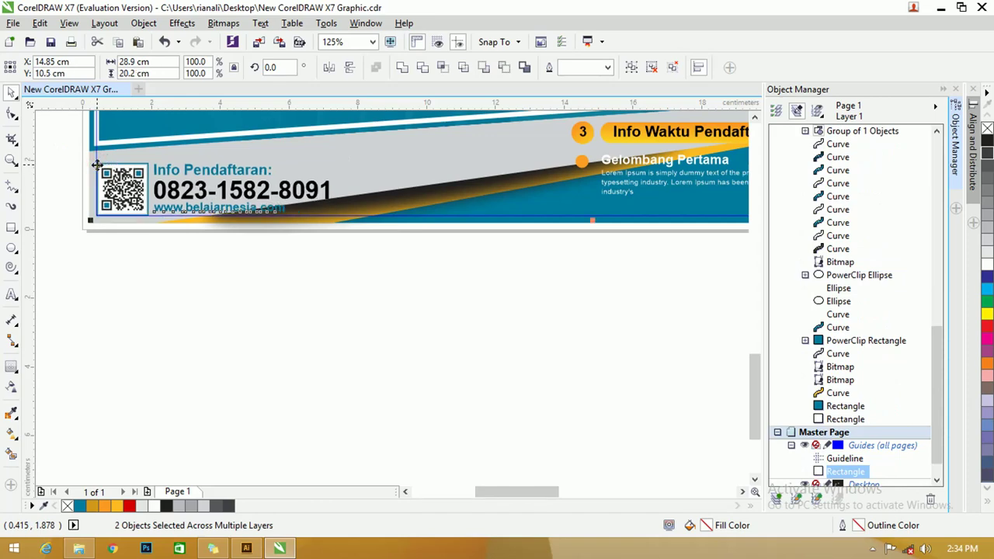
left_click(155, 295)
Step: Group the Info Waktu Pendaftaran schedule block and align it to the bottom edge of the margin rectangle
scroll(137, 233, "down", 3)
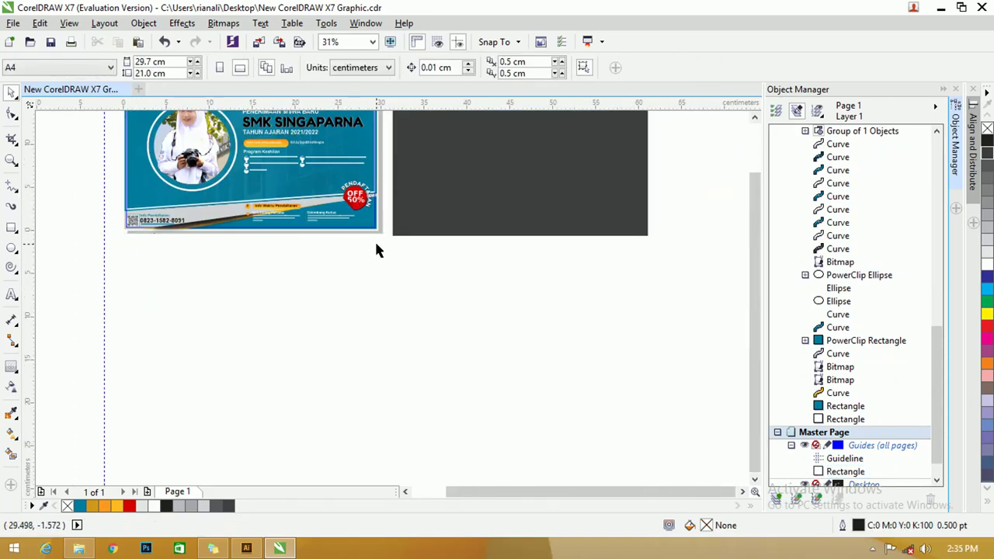
scroll(316, 226, "up", 1)
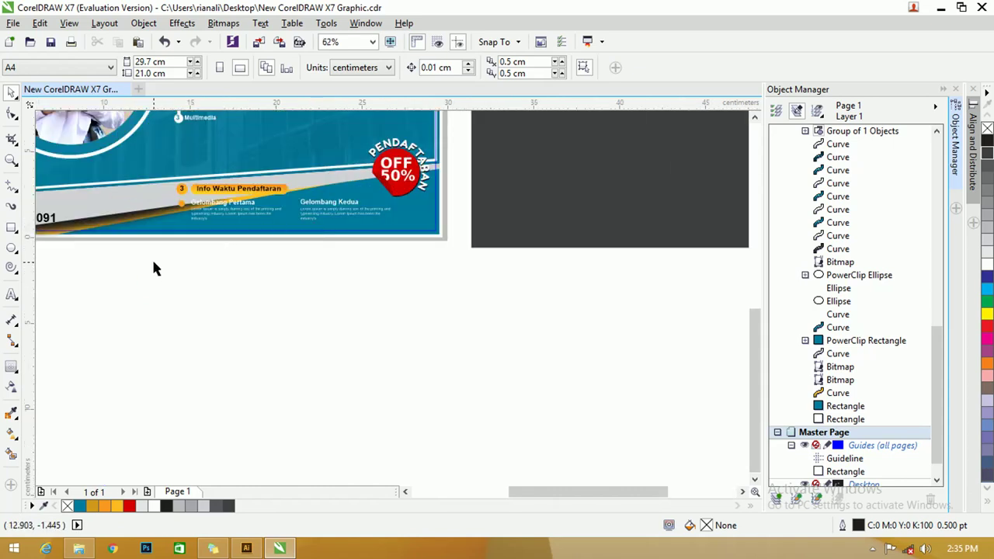
left_click_drag(147, 275, 400, 178)
key("ctrl+g")
scroll(396, 233, "up", 1)
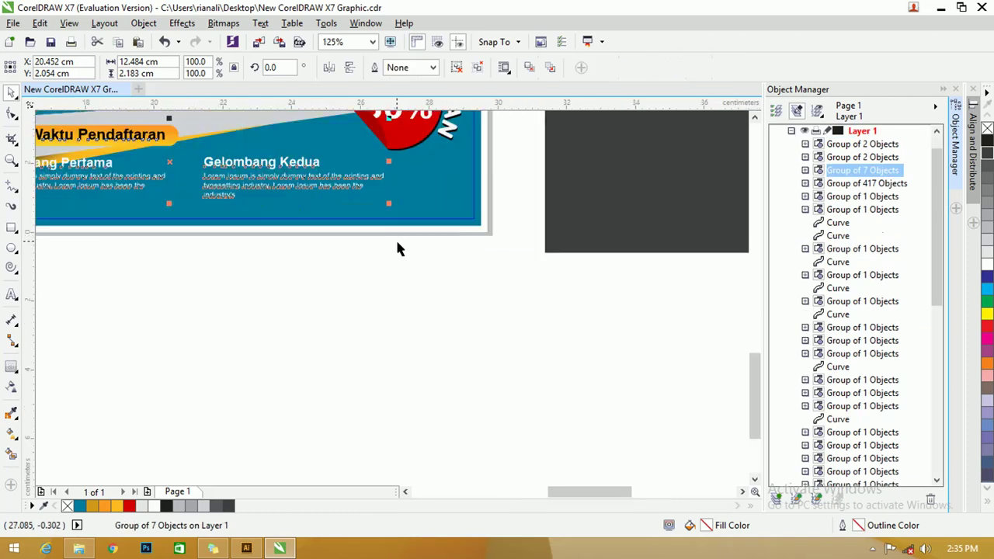
left_click(397, 222, "shift")
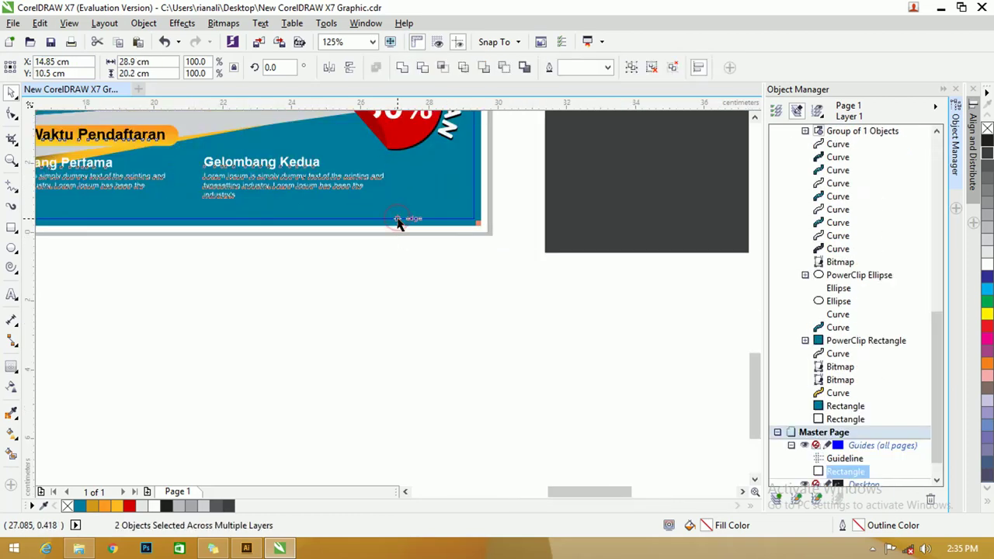
key("e")
left_click(390, 246)
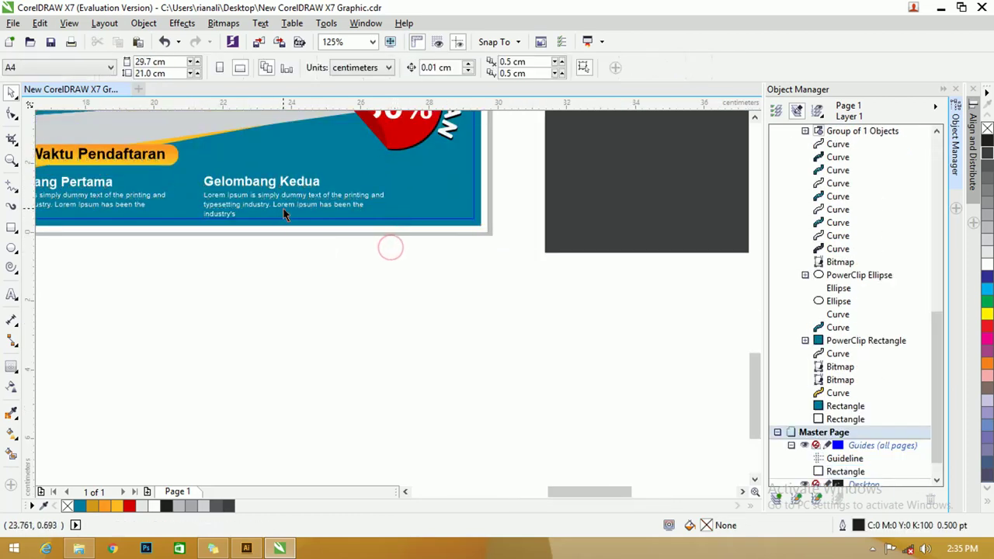
Step: Group the Twitter, YouTube and Facebook icons in the brochure's upper-right corner
scroll(286, 211, "down", 2)
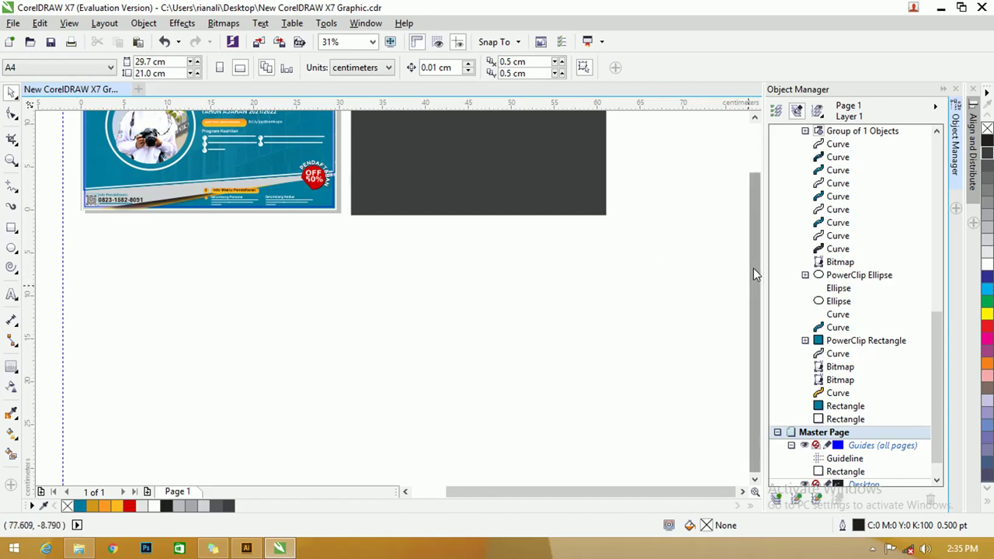
left_click_drag(753, 268, 748, 223)
scroll(220, 267, "up", 1)
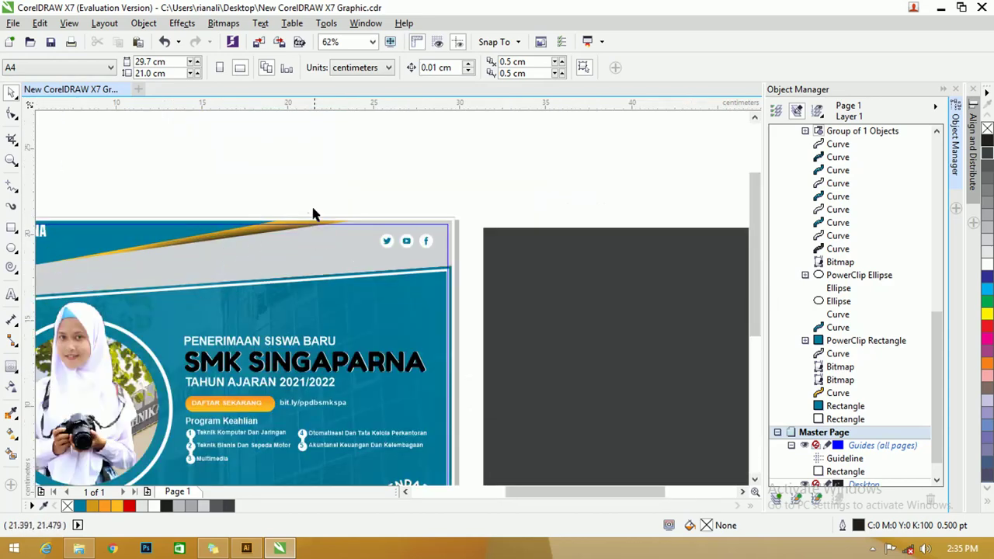
left_click_drag(330, 202, 466, 266)
scroll(420, 254, "up", 2)
key("ctrl+g")
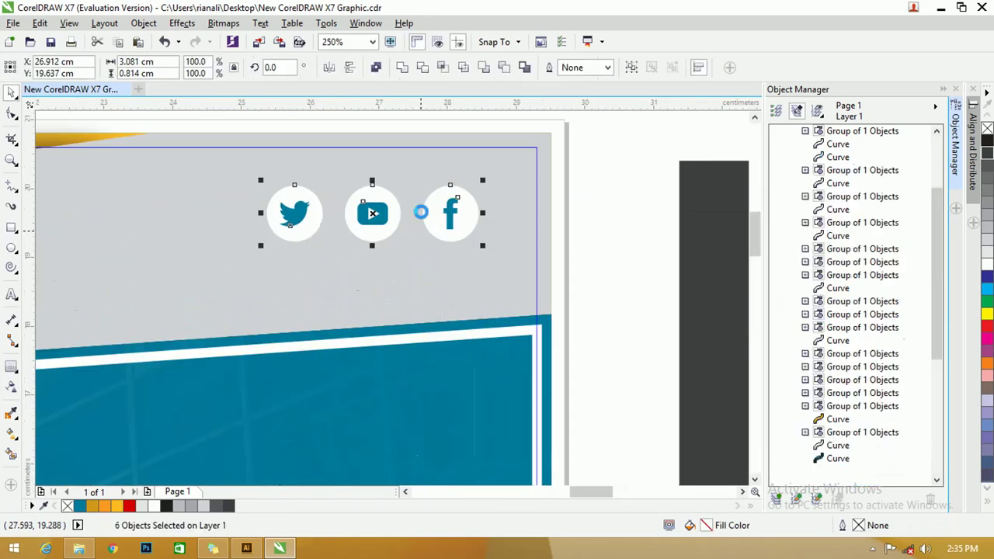
Step: Align the social media icon group to the right and top edges of the margin rectangle and deselect it
left_click(421, 146, "shift")
key("r")
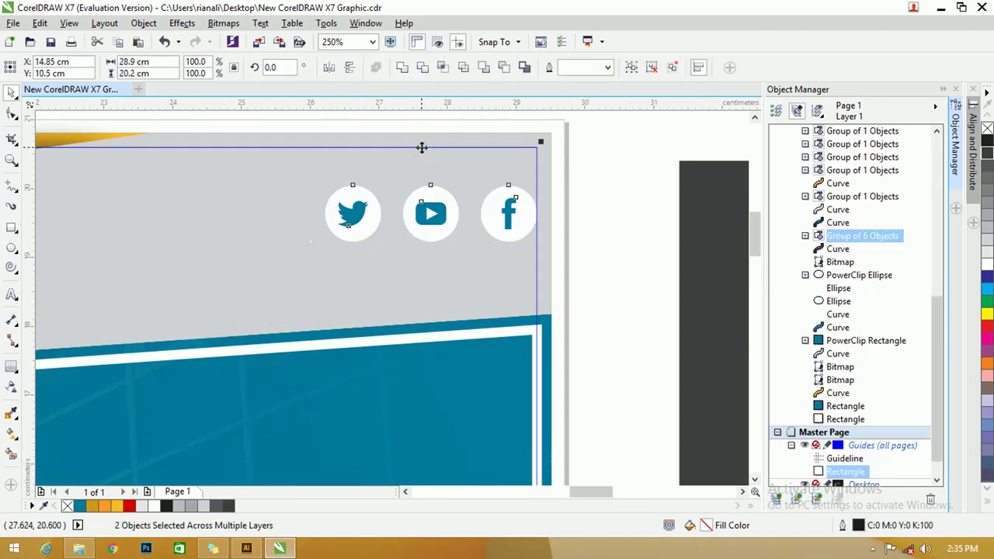
key("t")
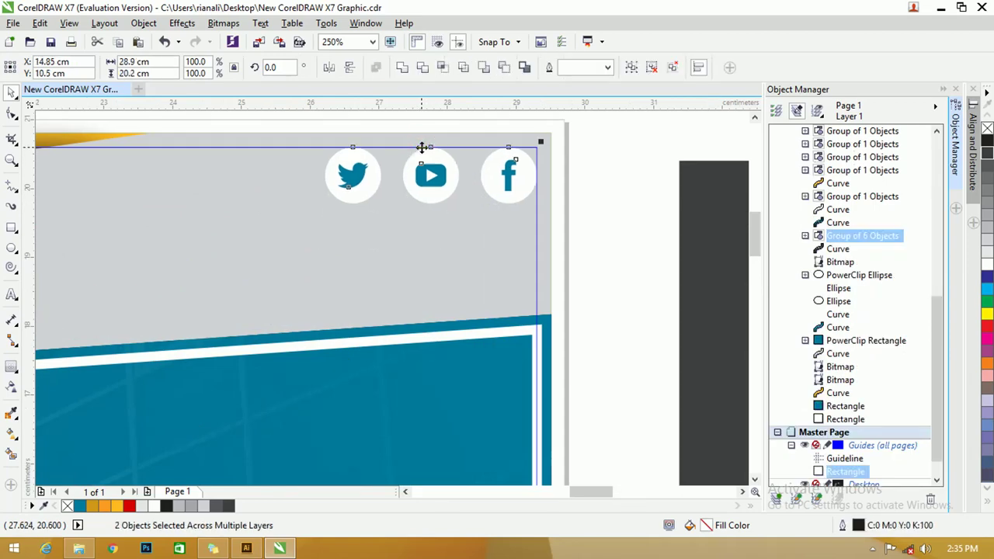
left_click(599, 204)
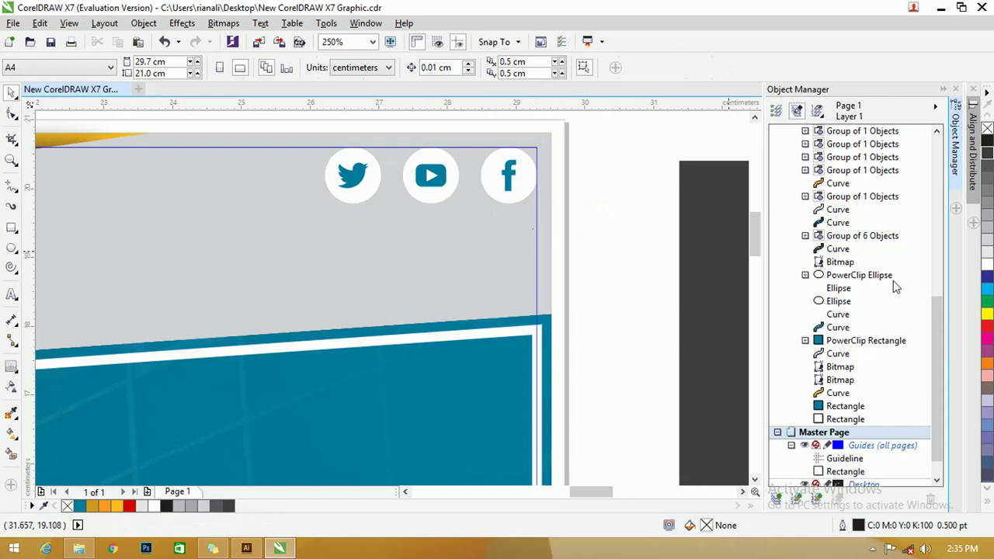
Step: Hide the Guides (all pages) layer and review the whole brochure layout
left_click_drag(935, 323, 936, 335)
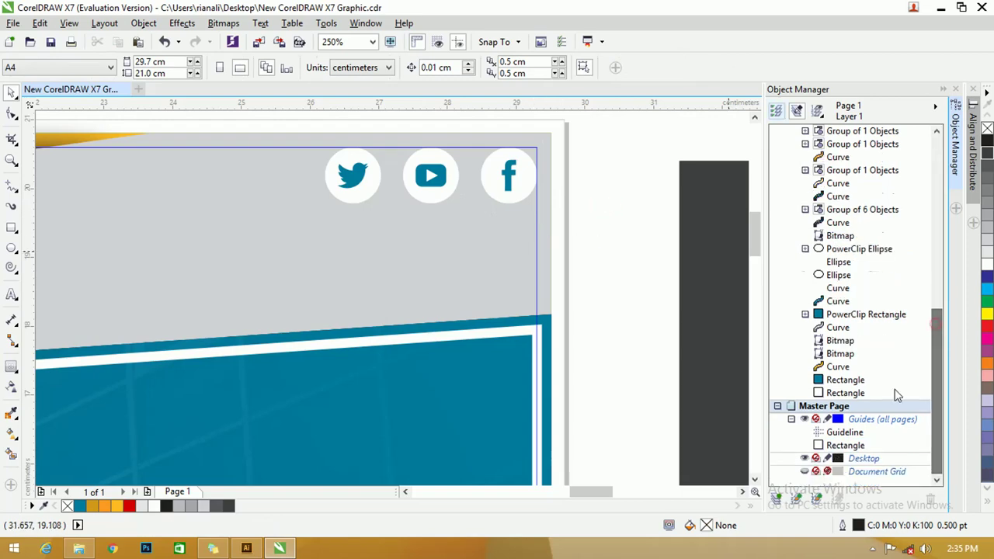
left_click(804, 419)
scroll(570, 288, "down", 5)
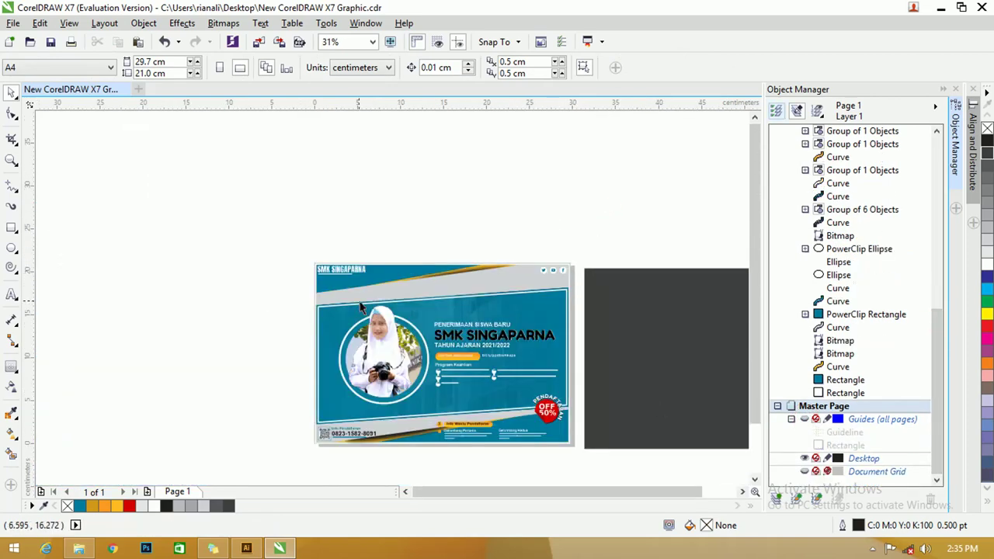
key("z")
left_click_drag(287, 250, 583, 443)
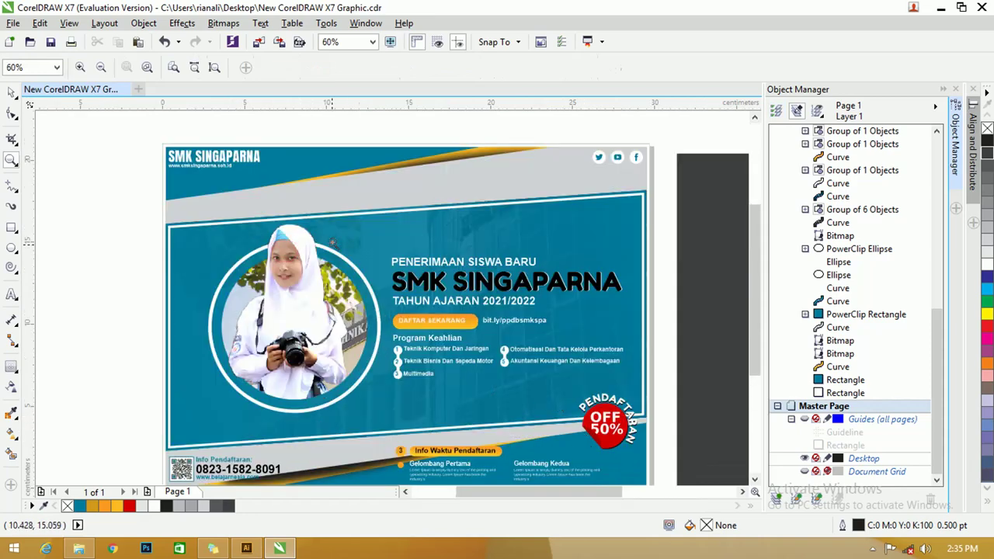
mouse_move(754, 237)
left_mouse_down()
mouse_move(758, 275)
mouse_move(751, 234)
mouse_move(748, 244)
left_mouse_up()
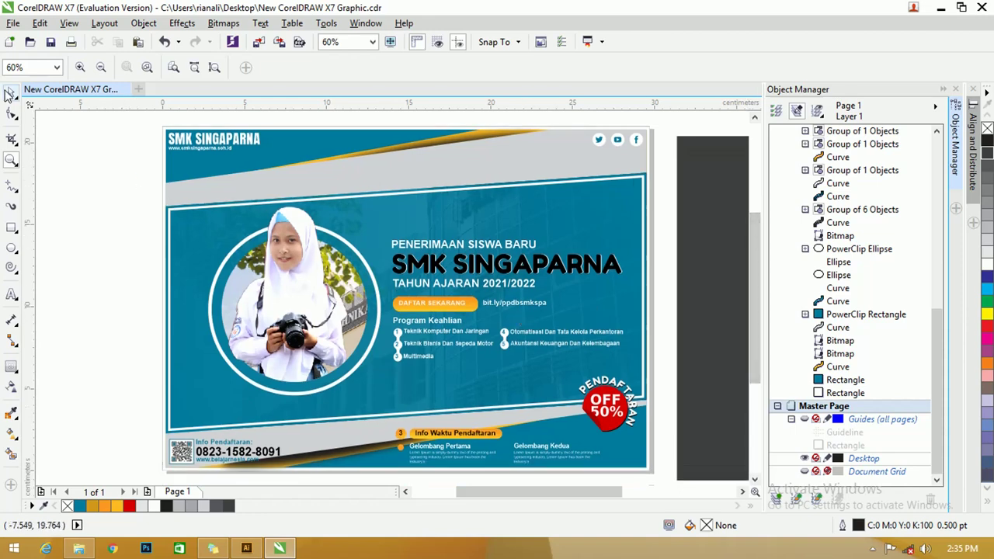
left_click(11, 91)
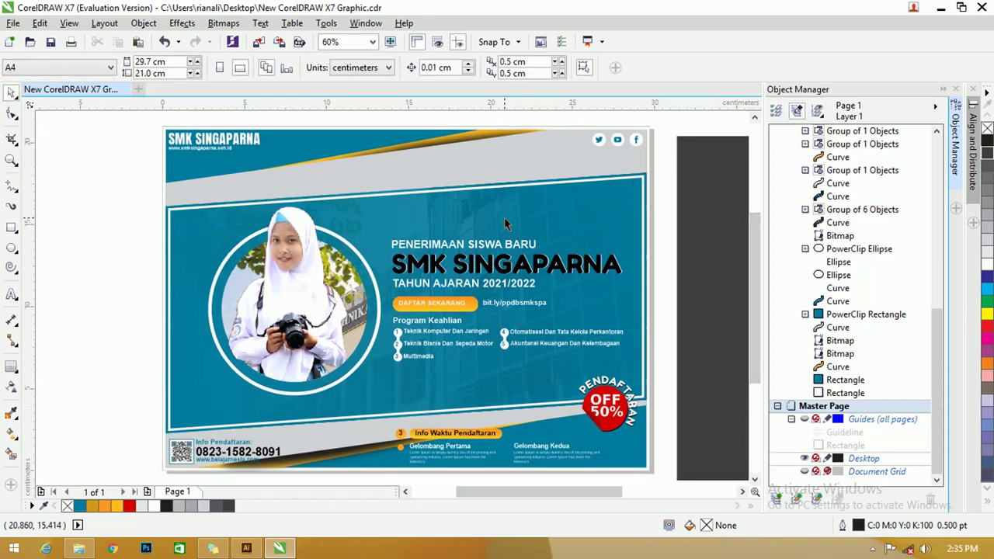